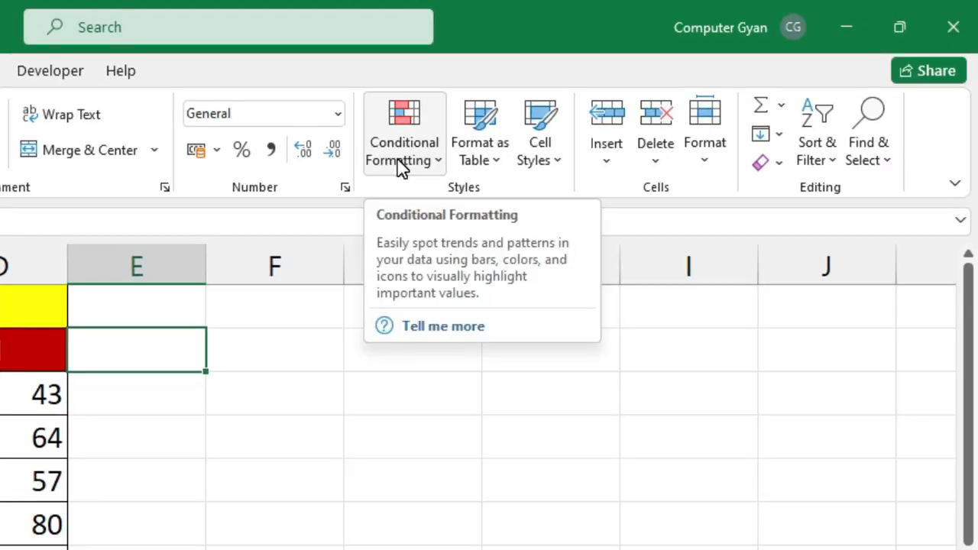
- Browse the Conditional Formatting menu and close it without choosing a rule
left_click(401, 165)
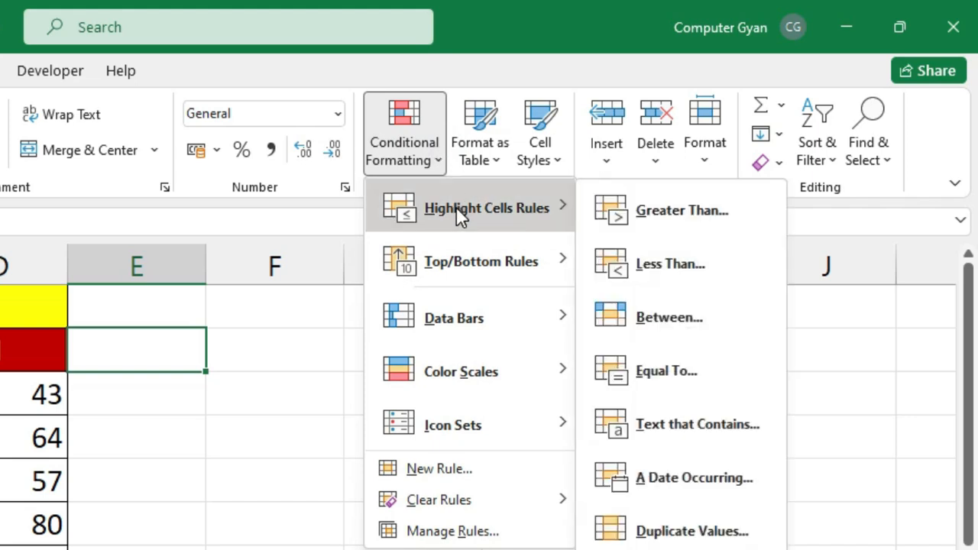
mouse_move(457, 243)
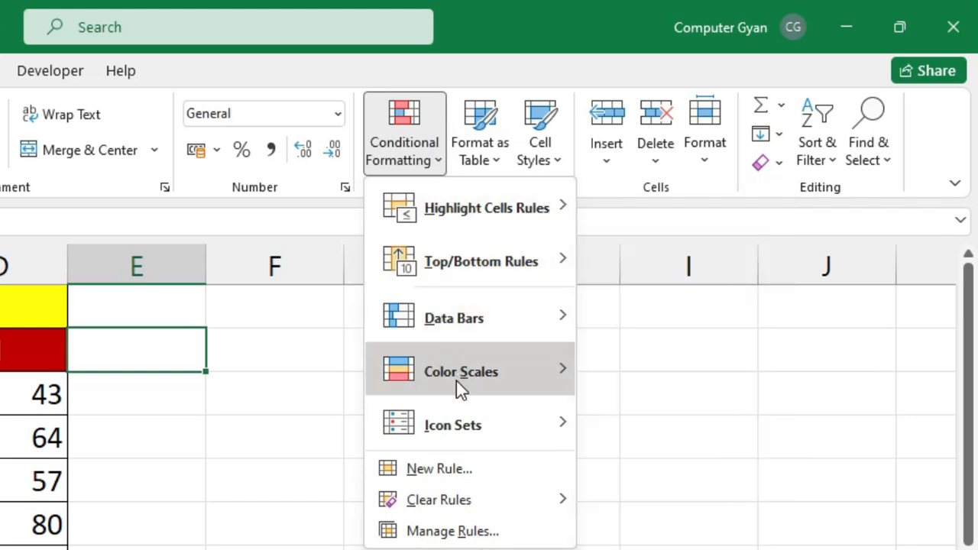
mouse_move(457, 430)
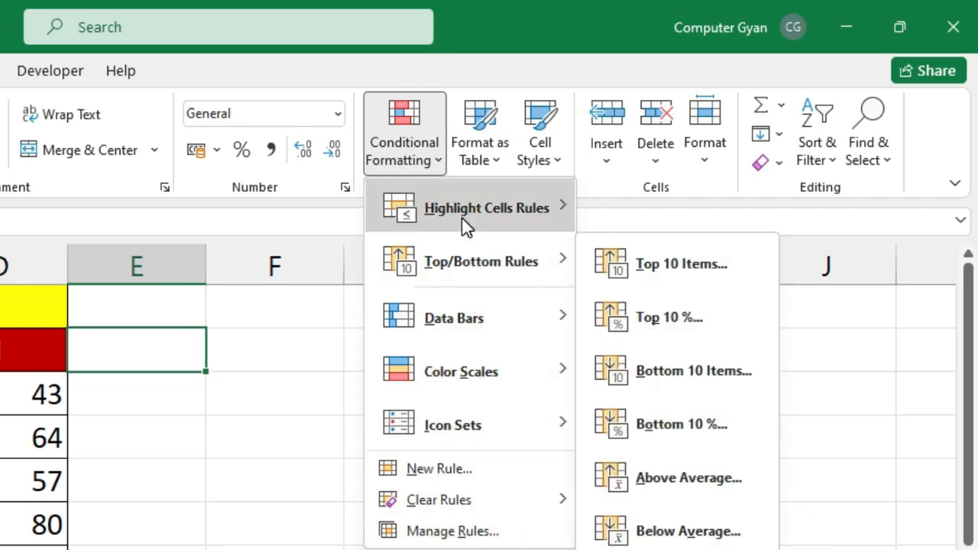
mouse_move(462, 219)
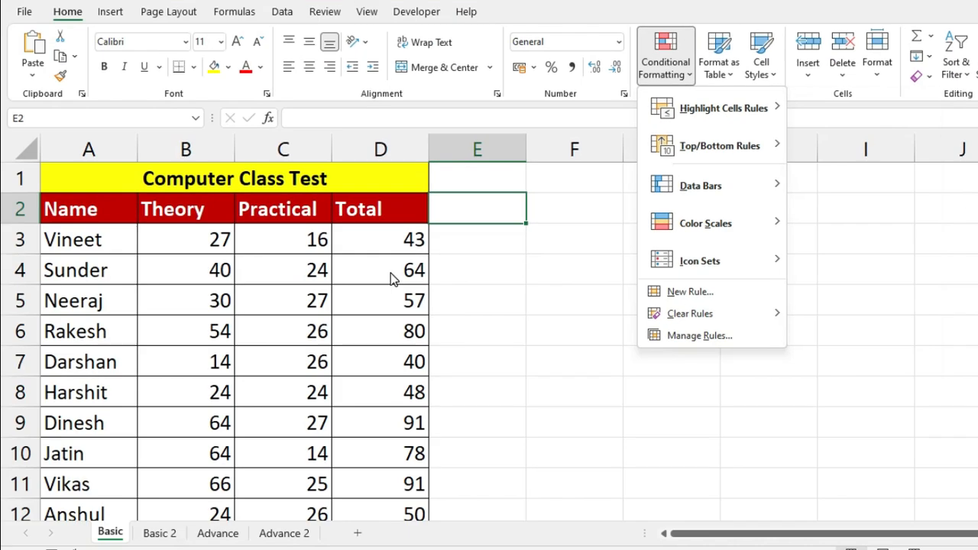
left_click(386, 269)
- Select the Theory marks B3:B12 with Ctrl+Shift+Down and reopen Conditional Formatting
left_click(237, 180)
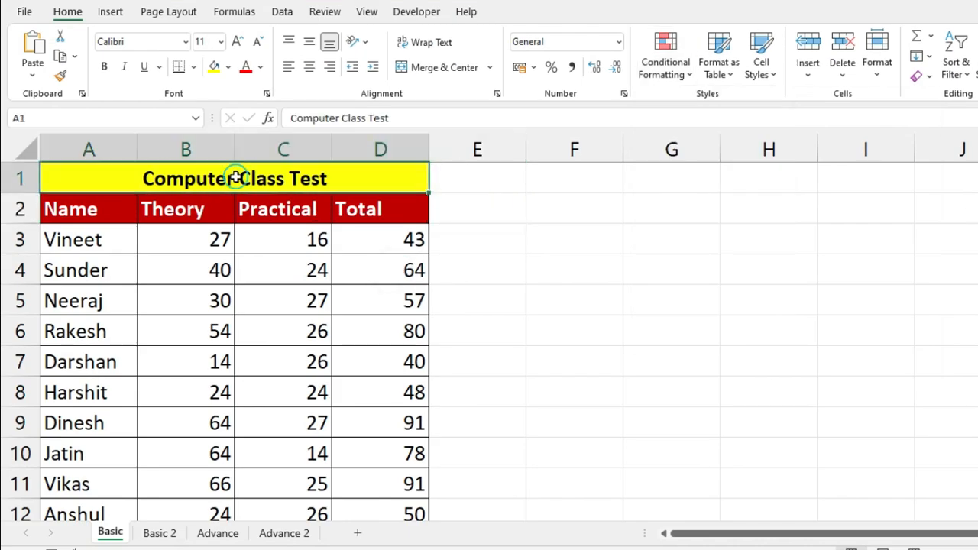
left_click_drag(126, 244, 107, 363)
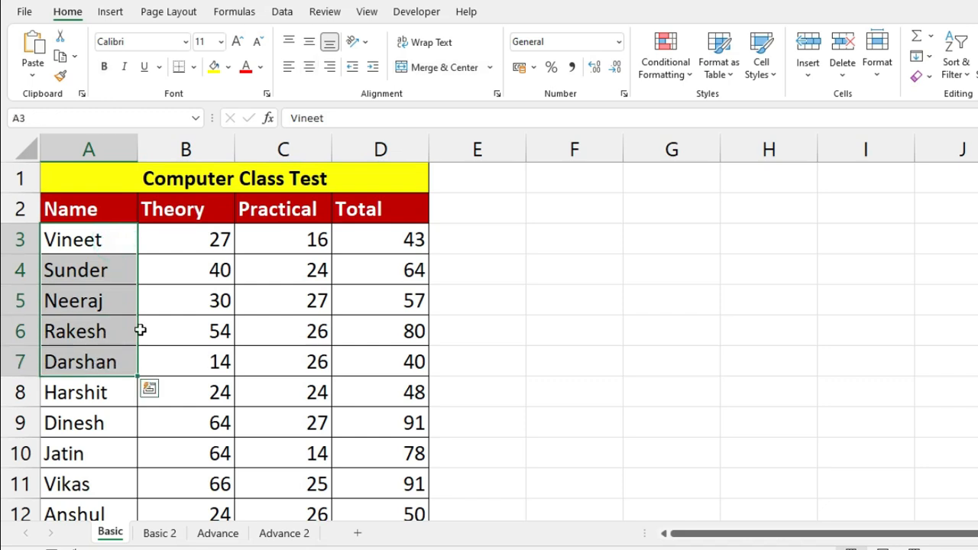
left_click_drag(213, 240, 212, 368)
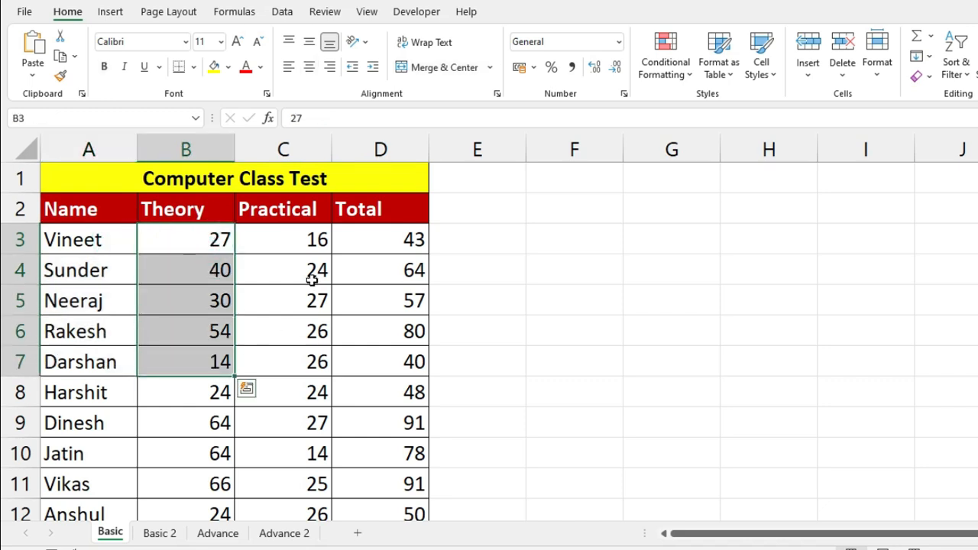
left_click(314, 252)
left_click_drag(315, 252, 305, 365)
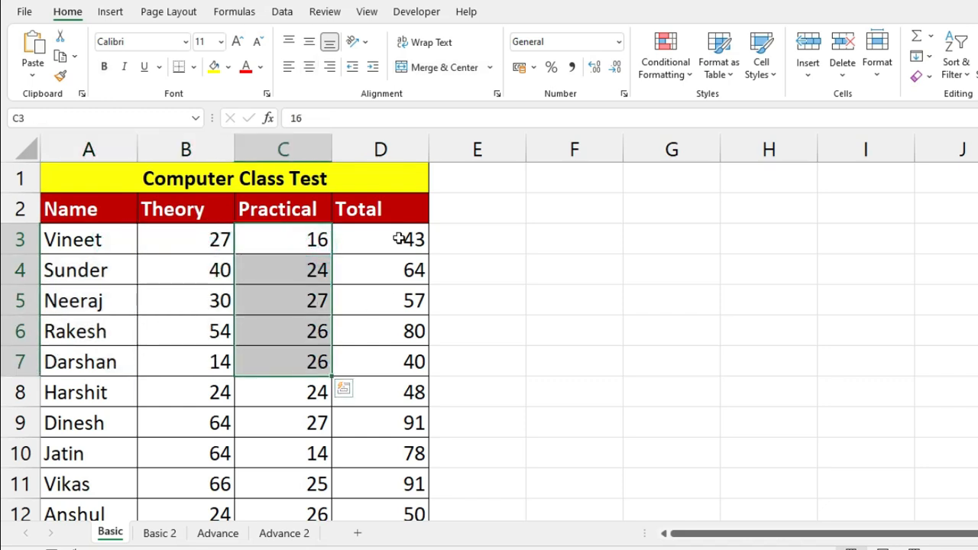
left_click_drag(400, 237, 398, 384)
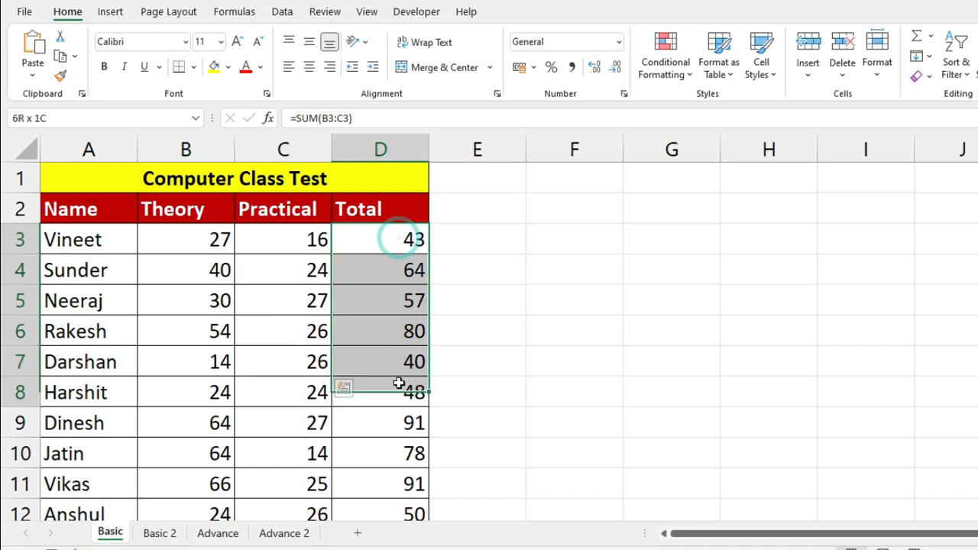
left_click(196, 238)
key("ctrl+shift+Down")
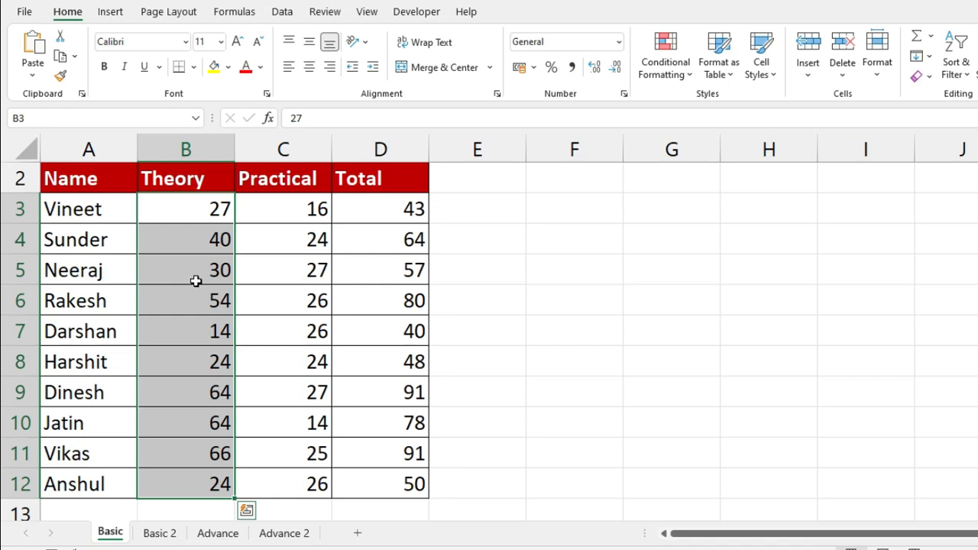
left_click(664, 72)
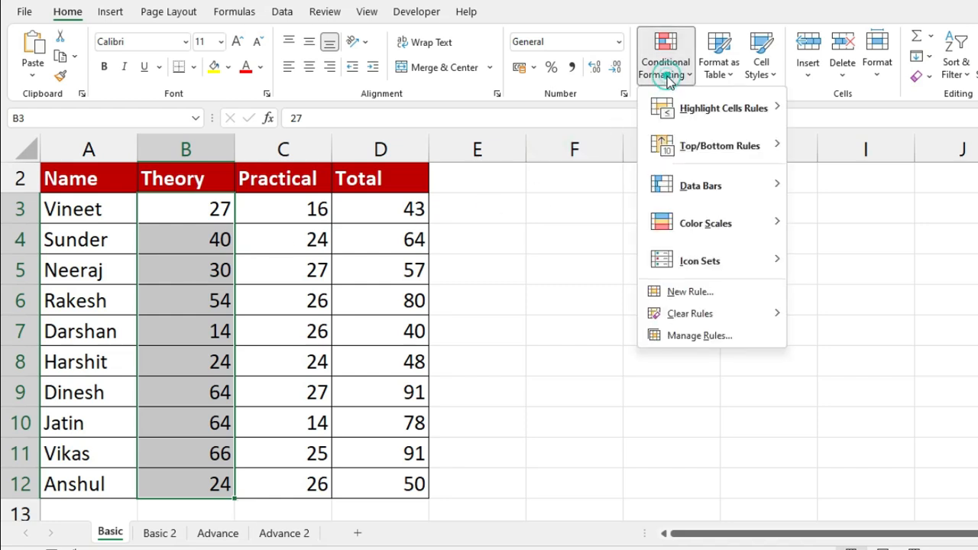
- Create a Greater Than rule with value 60 on the Theory marks and open the format choices
mouse_move(700, 98)
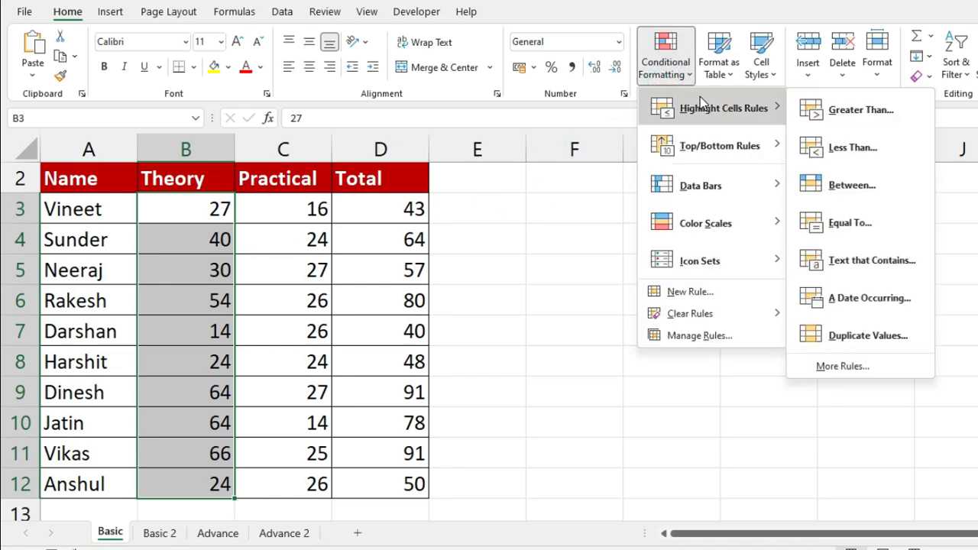
left_click(879, 121)
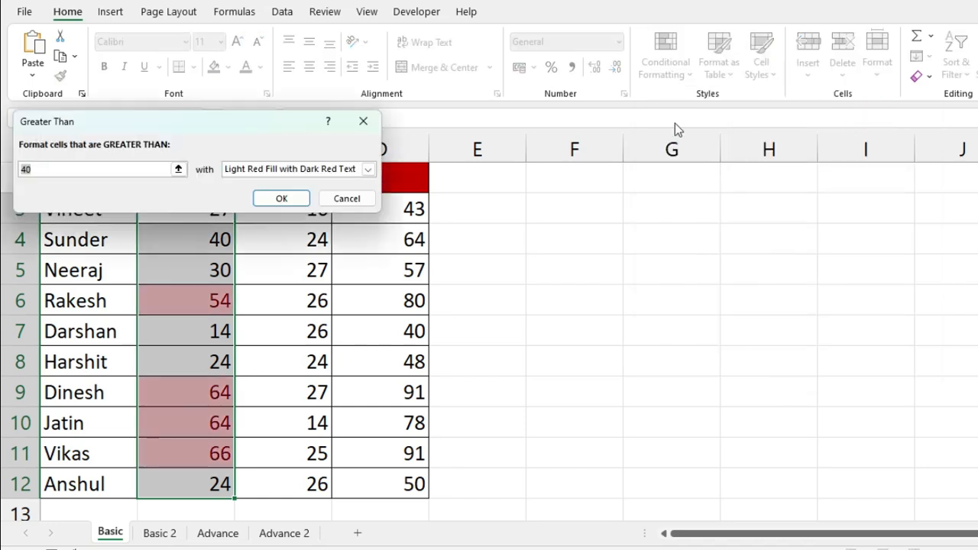
left_click_drag(280, 125, 812, 39)
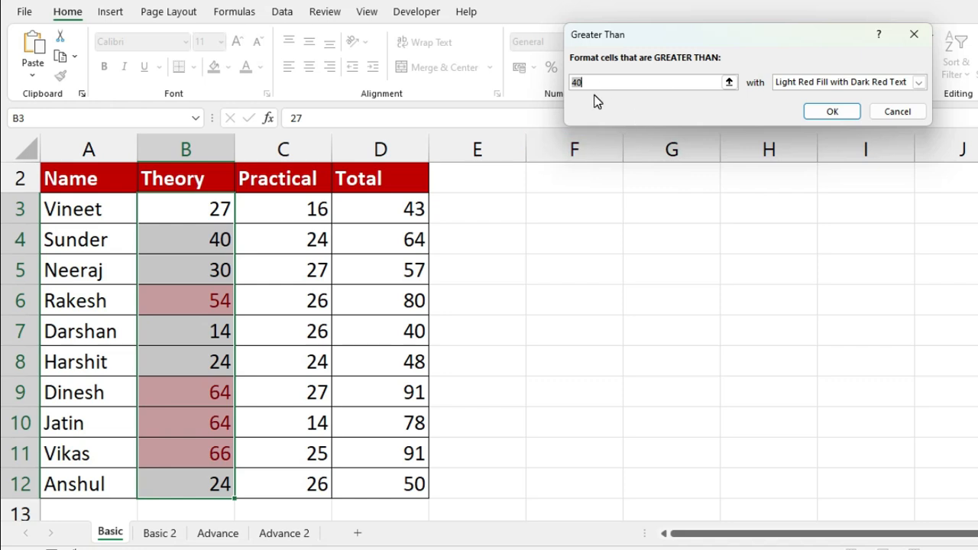
left_click_drag(669, 36, 237, 69)
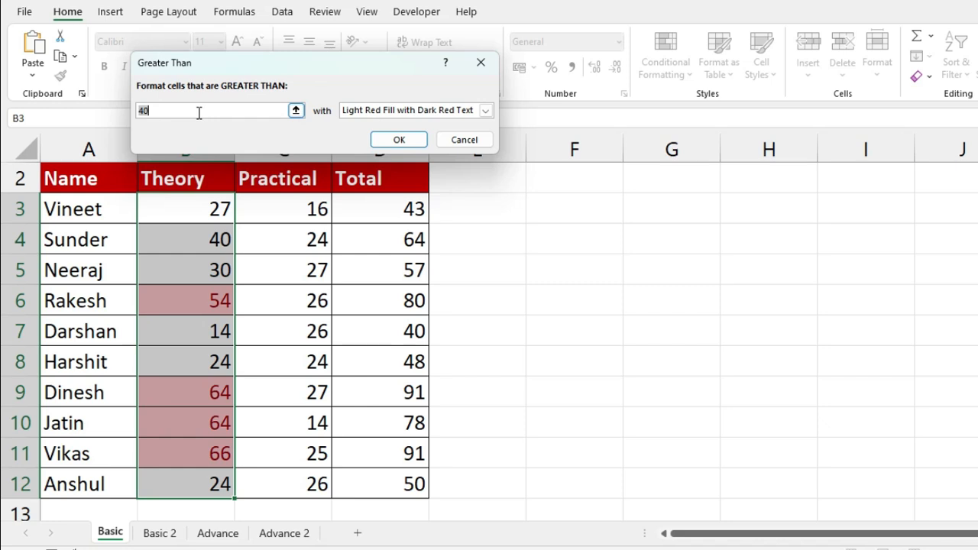
type("60")
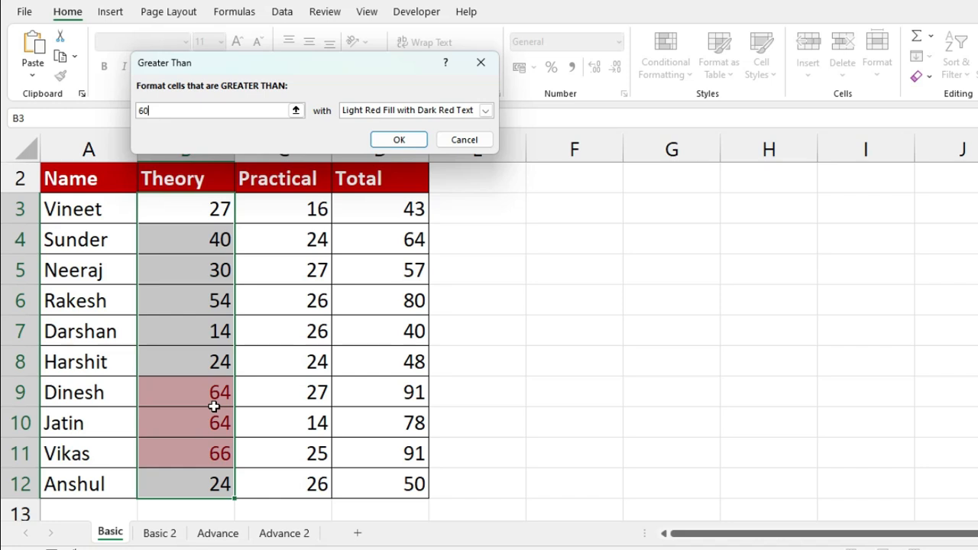
left_click(484, 110)
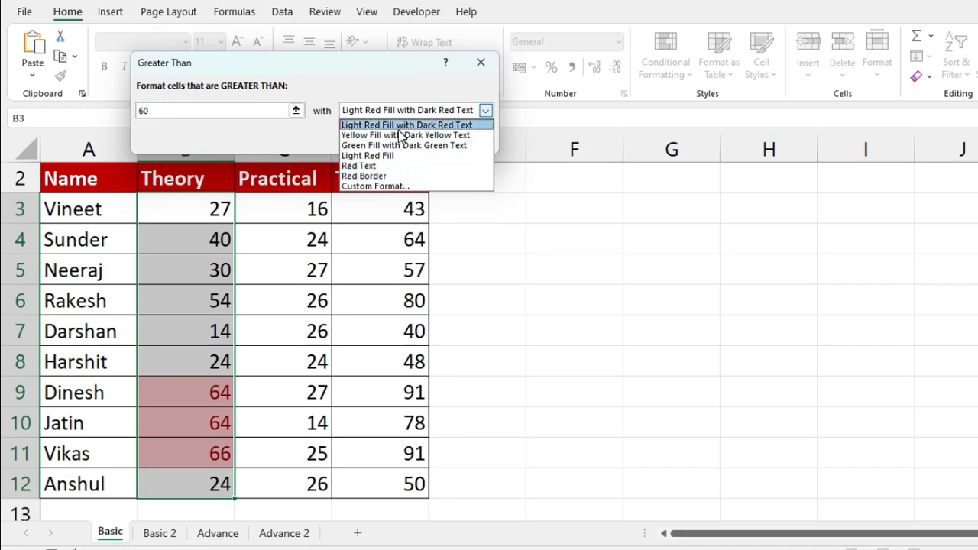
- Apply the greater-than-60 rule using a custom light blue background fill
left_click(393, 187)
left_click_drag(277, 9, 729, 26)
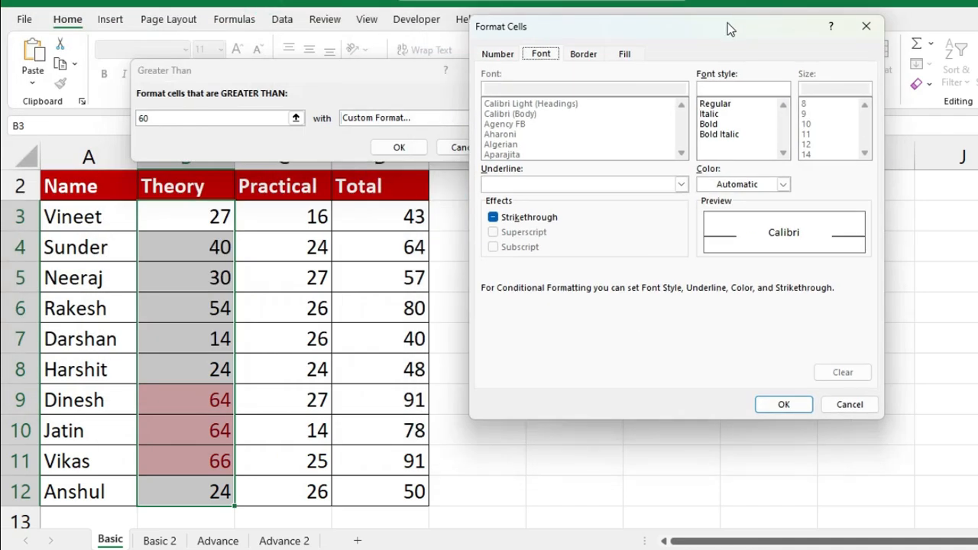
left_click(513, 55)
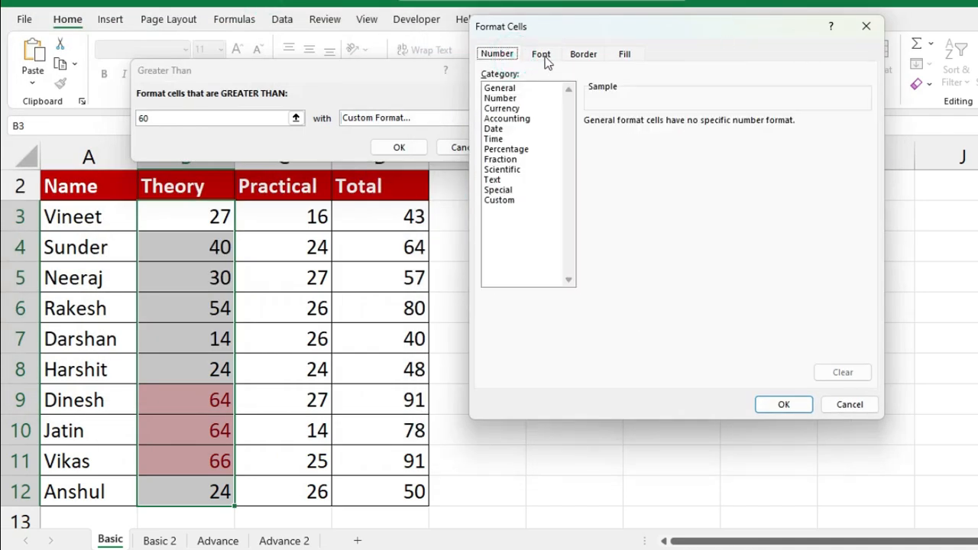
left_click(542, 56)
left_click(585, 55)
left_click(619, 57)
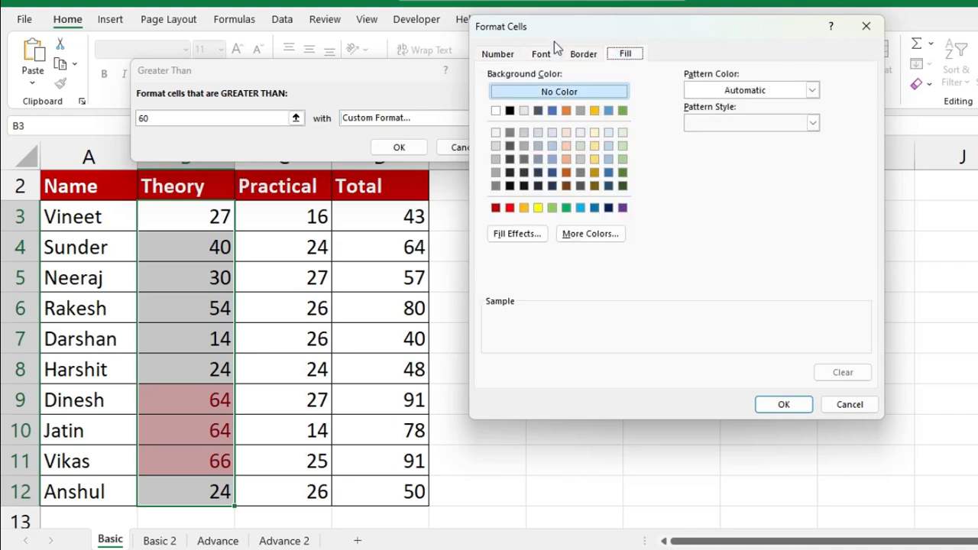
left_click_drag(552, 31, 669, 37)
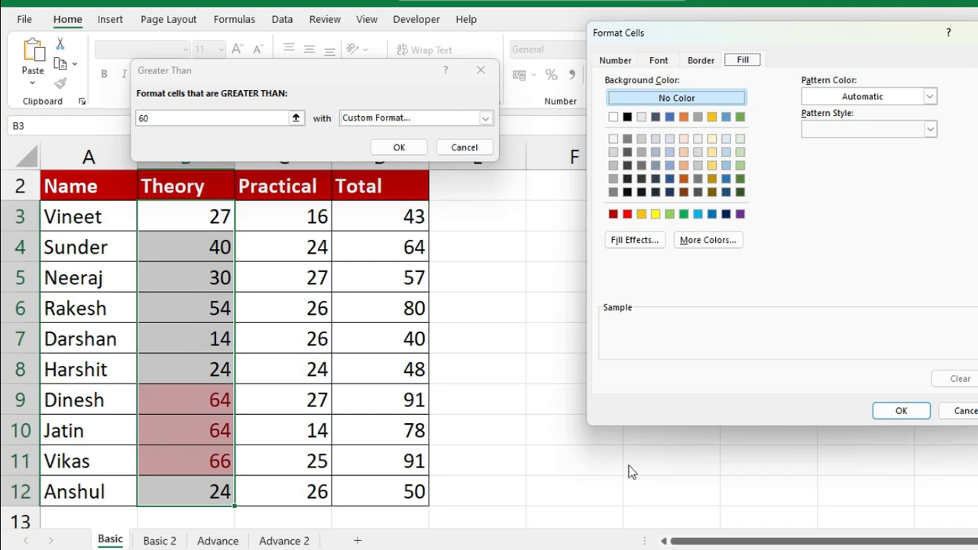
left_click(726, 151)
left_click(905, 410)
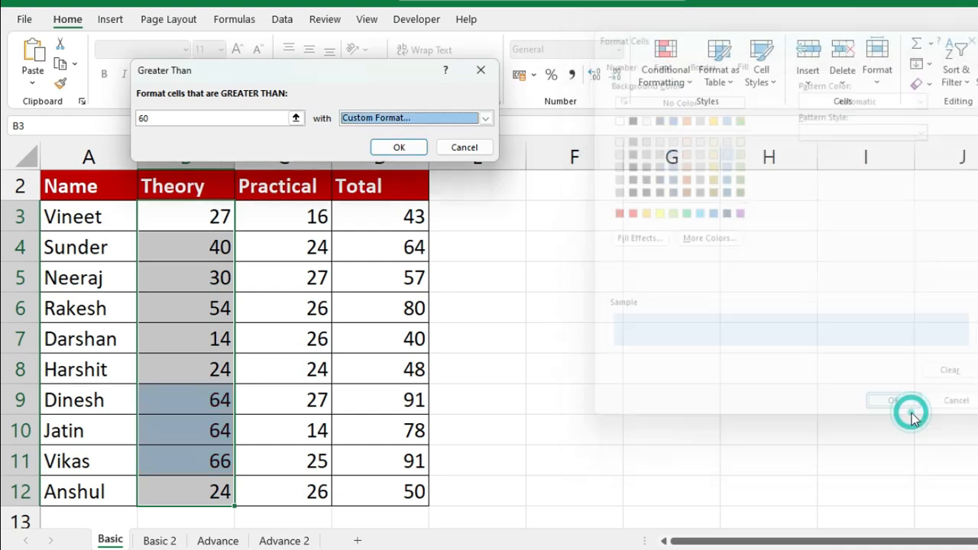
left_click(394, 147)
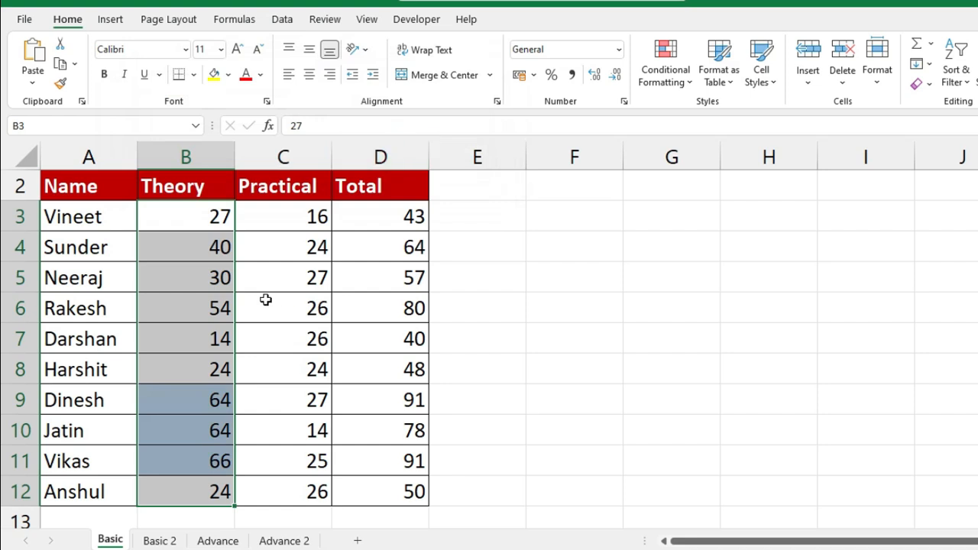
- Add a Less Than 15 rule to Practical marks C3:C12, highlighting 14 in light red
left_click(313, 342)
left_click(207, 216)
left_click_drag(208, 231, 186, 484)
left_click_drag(207, 400, 208, 458)
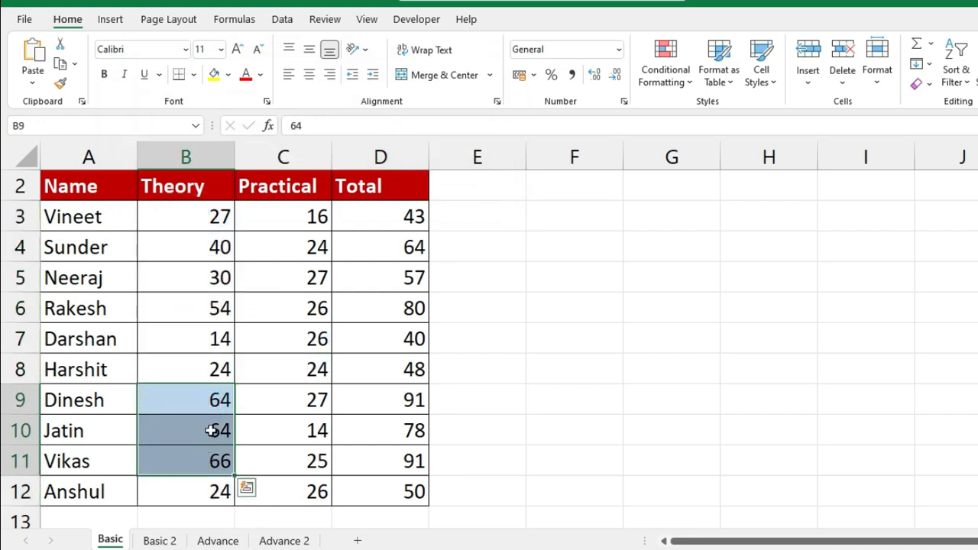
left_click_drag(305, 216, 305, 492)
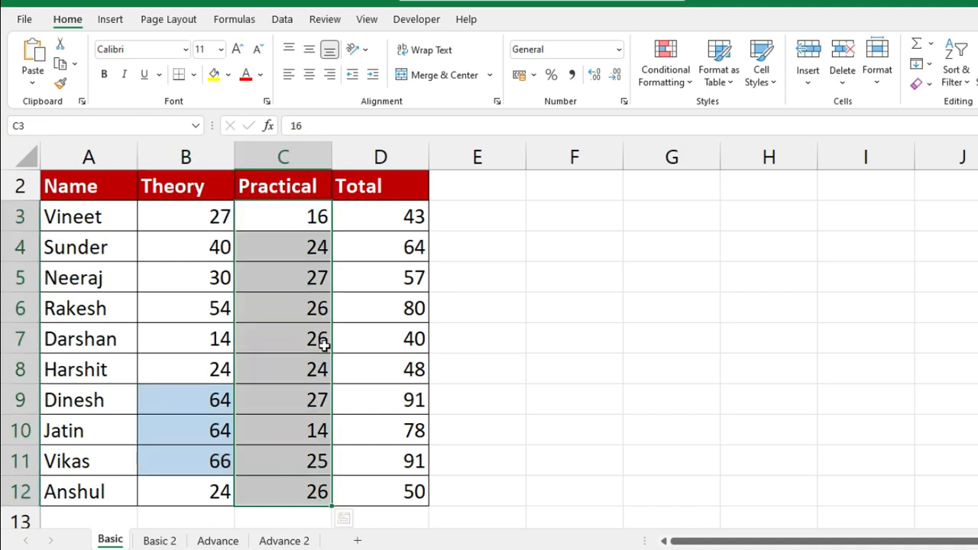
left_click(663, 90)
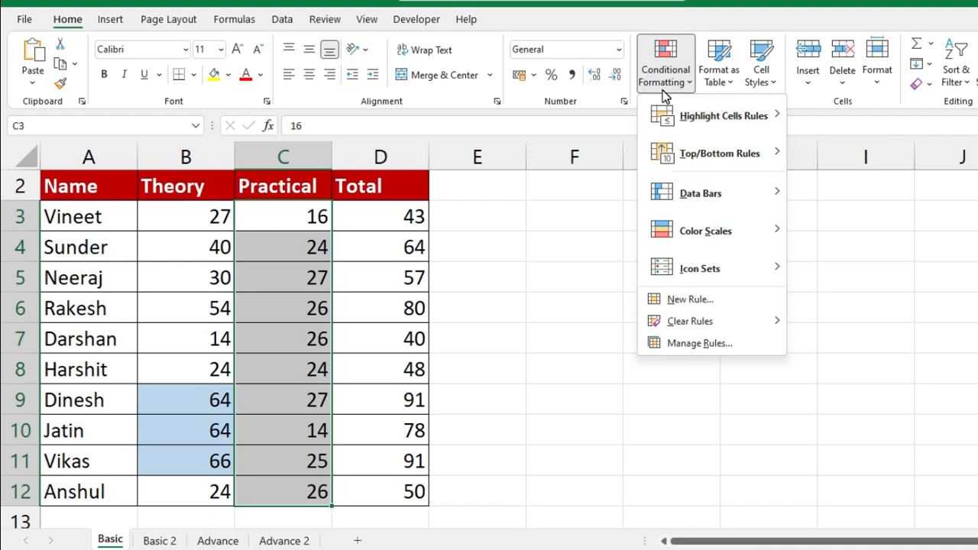
mouse_move(682, 130)
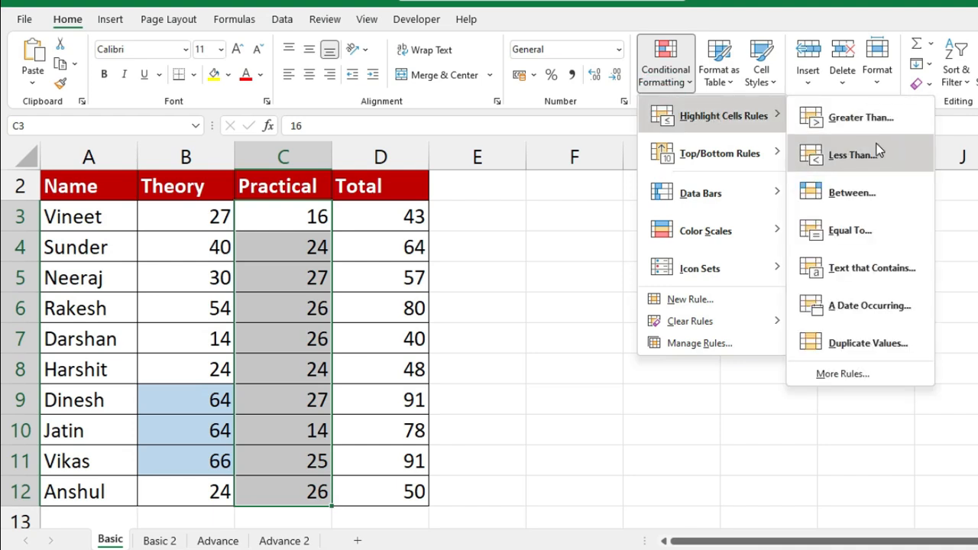
left_click(853, 155)
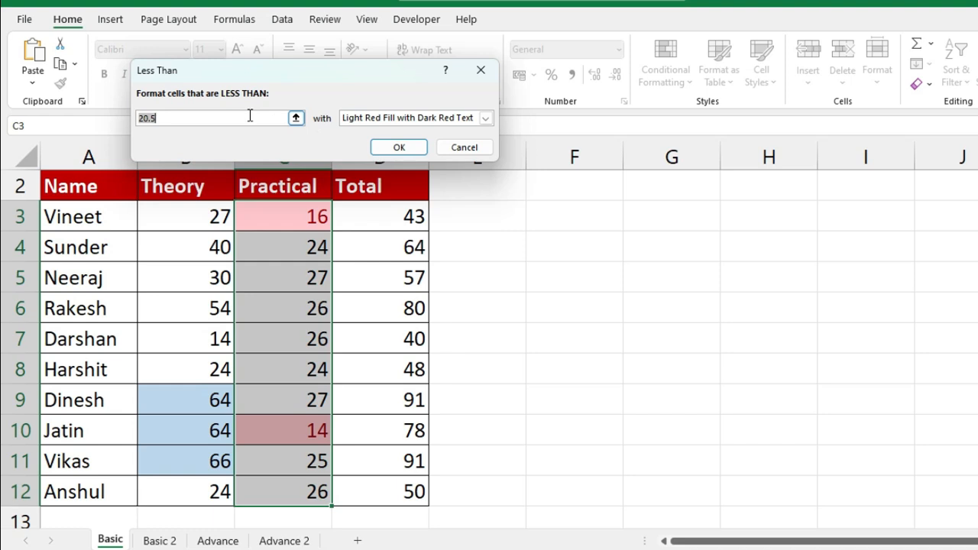
type("15")
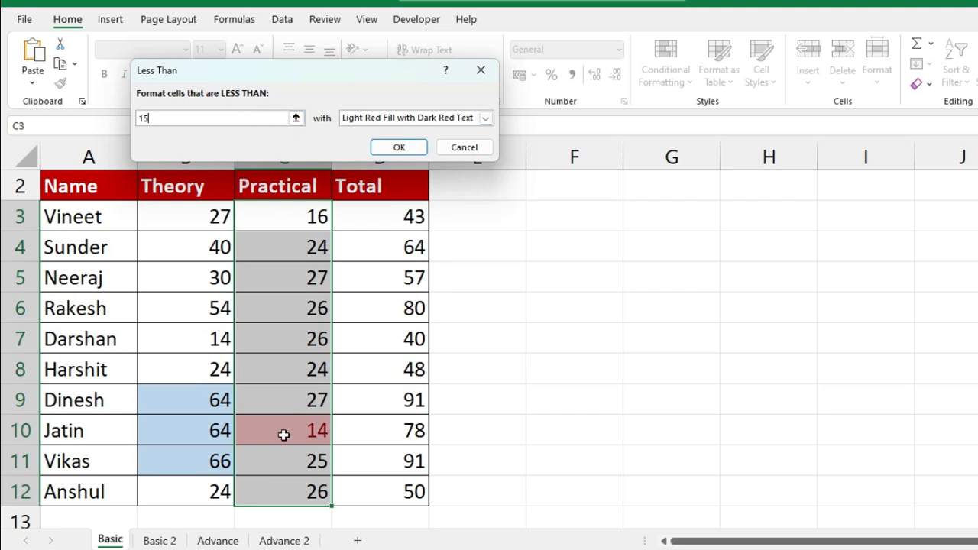
left_click(394, 148)
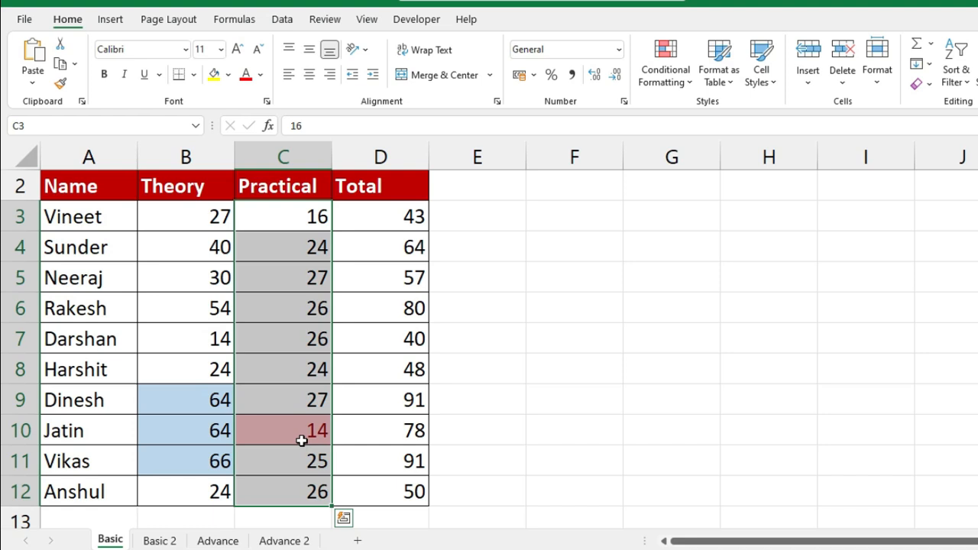
- Change C5's Practical mark from 27 to 13, then select the totals D3:D12
left_click(292, 278)
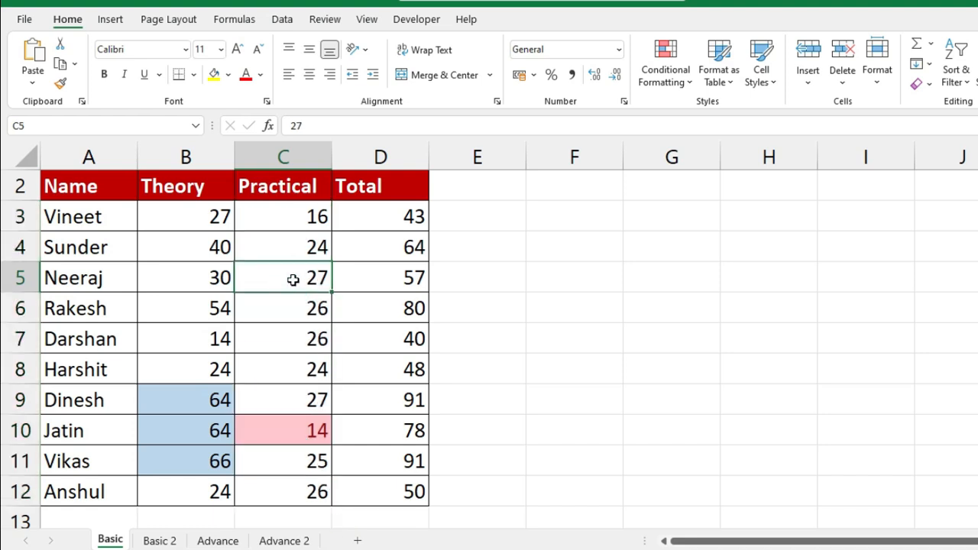
type("13")
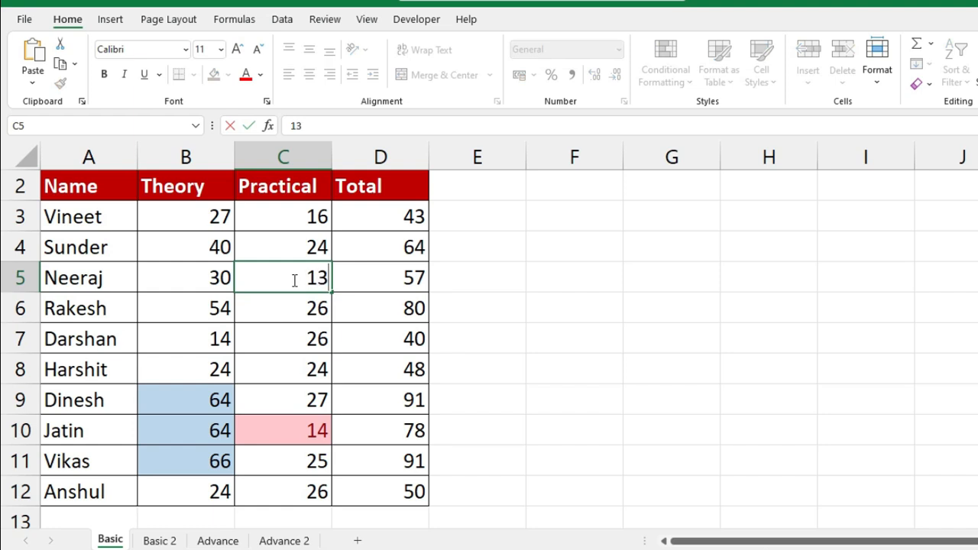
key("Return")
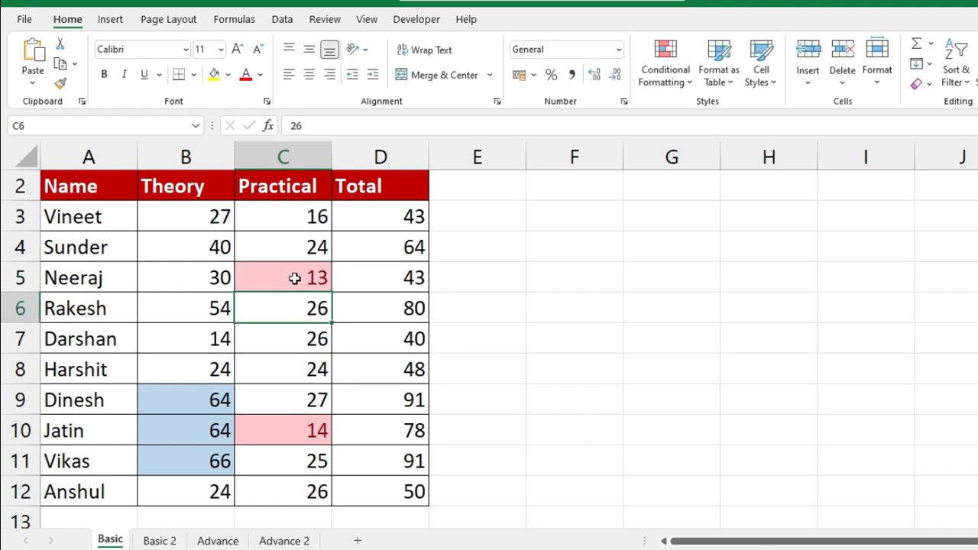
left_click(301, 278)
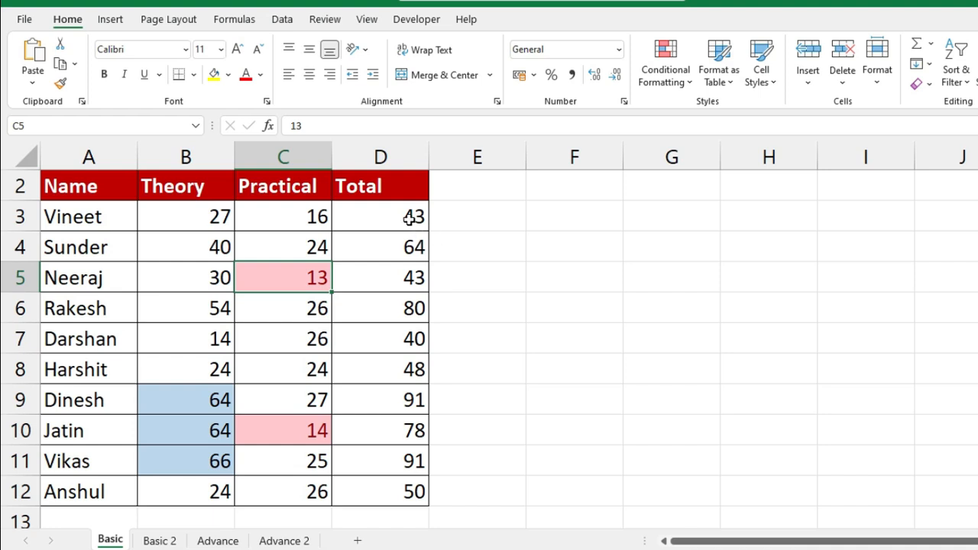
left_click_drag(410, 219, 413, 491)
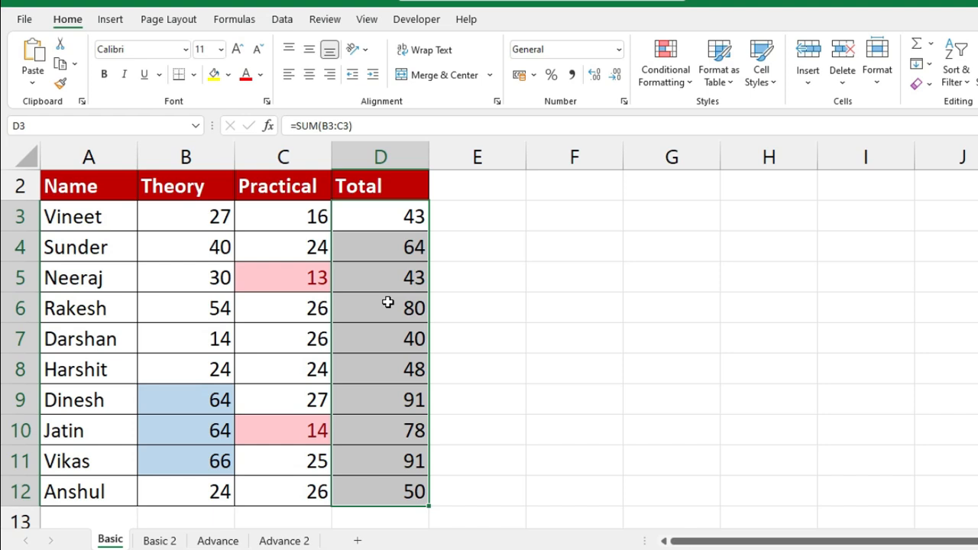
- Add a Between 60 and 80 rule to the totals with Green Fill and Dark Green Text
left_click(677, 78)
mouse_move(705, 115)
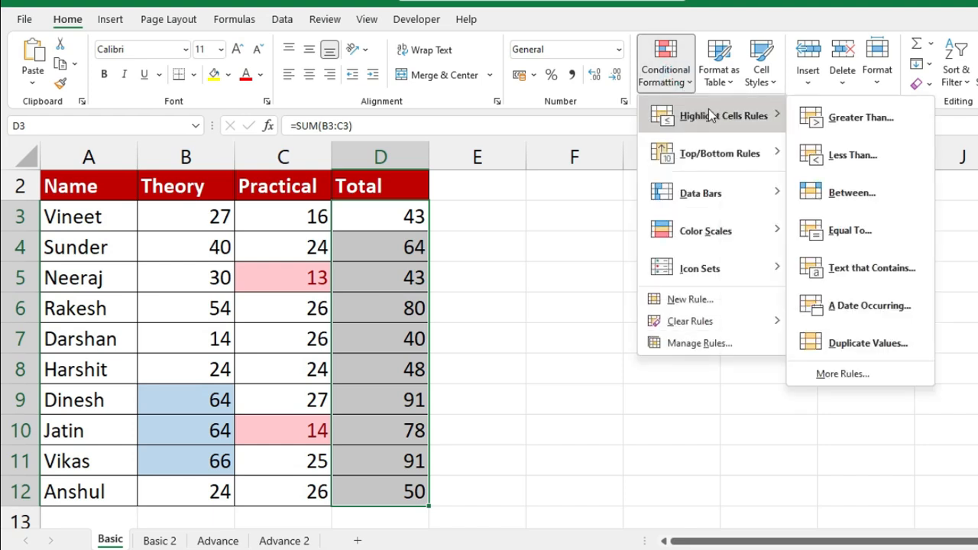
left_click(869, 179)
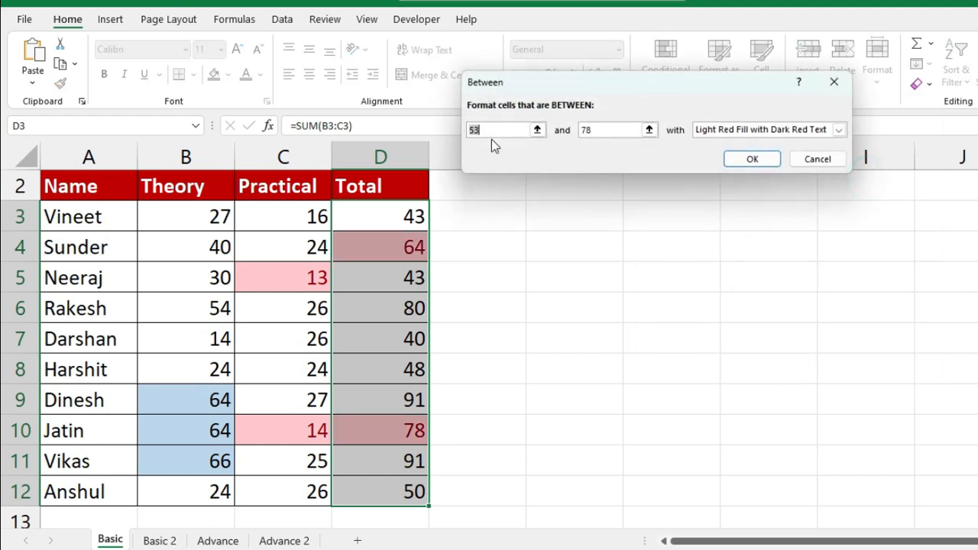
left_click(616, 130)
type("60")
double_click(602, 131)
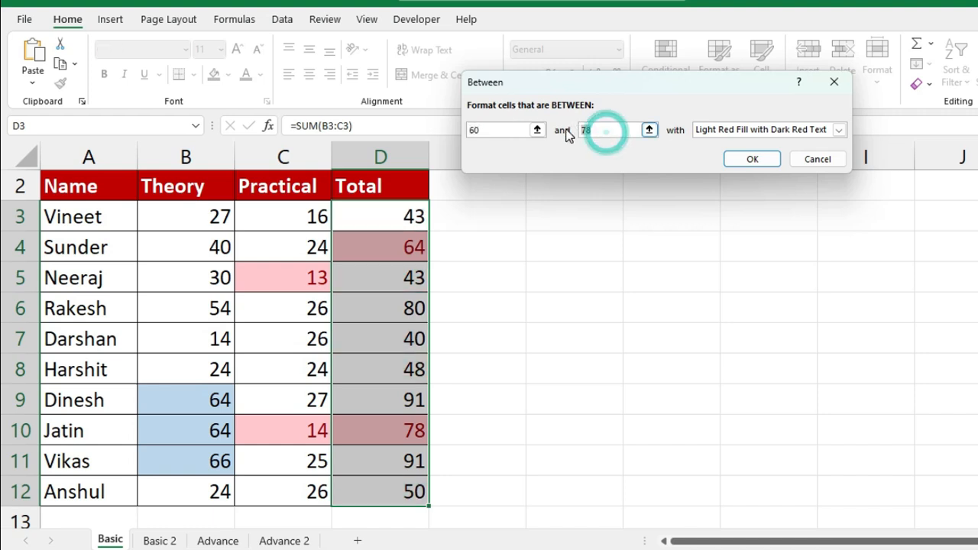
type("80")
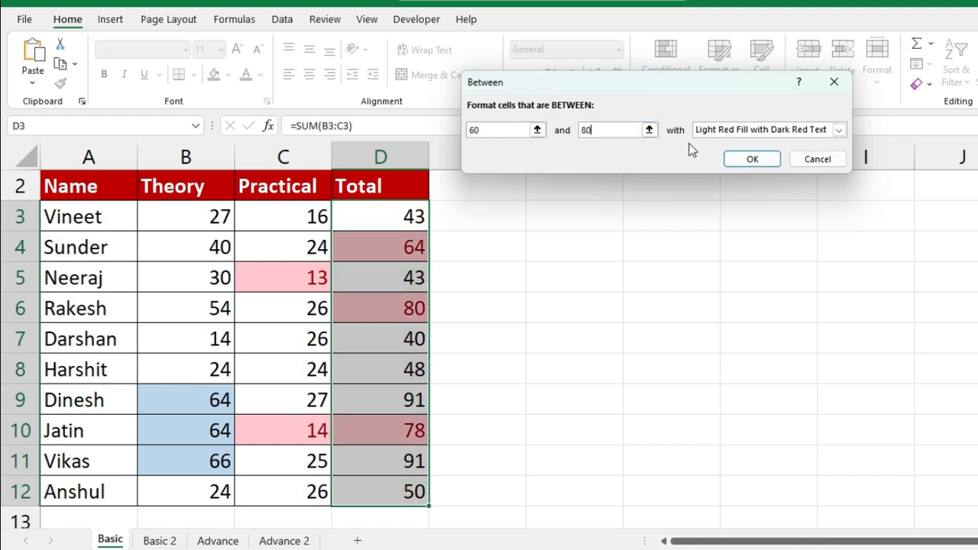
left_click(719, 130)
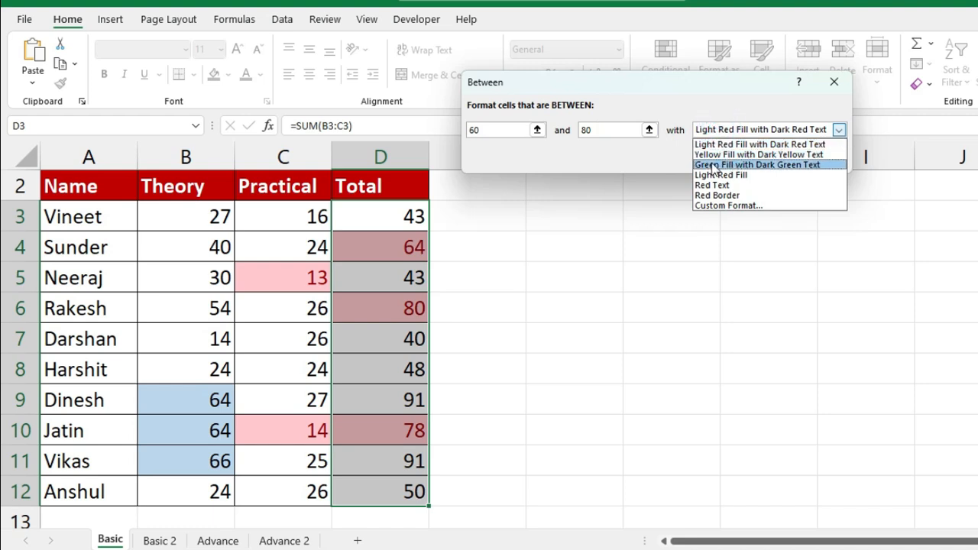
left_click(713, 165)
left_click(755, 162)
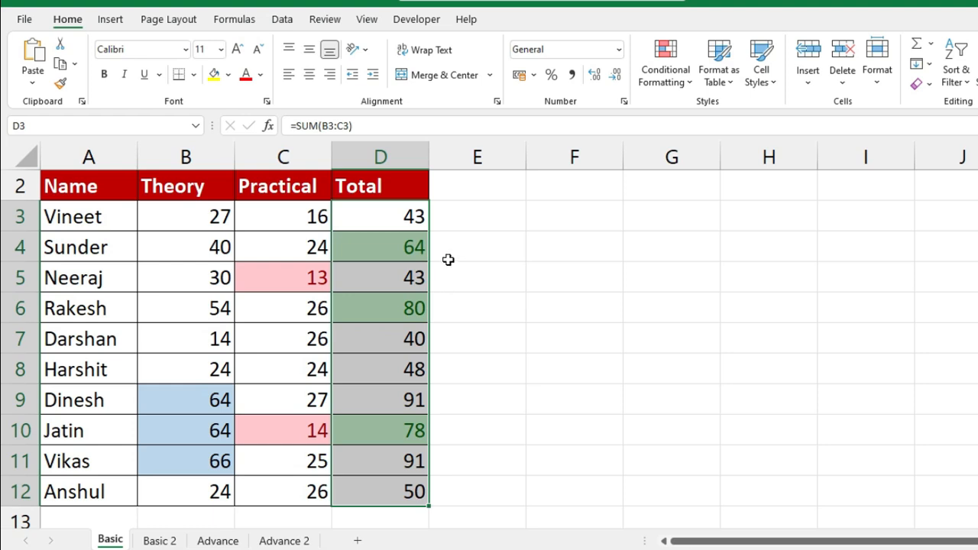
- Check totals D9, D11 and D3, then select all marks and totals B3:D12
left_click(410, 399)
left_click(411, 460)
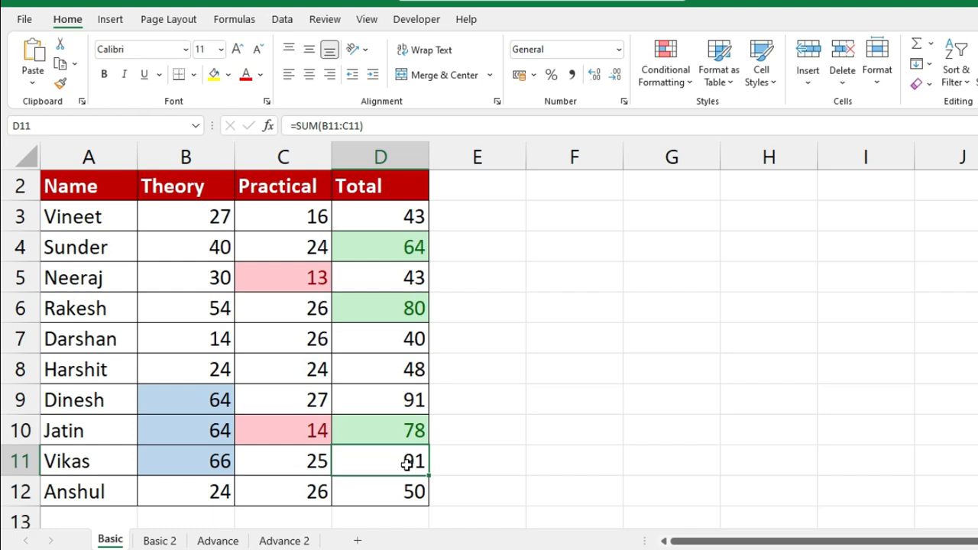
left_click(405, 216)
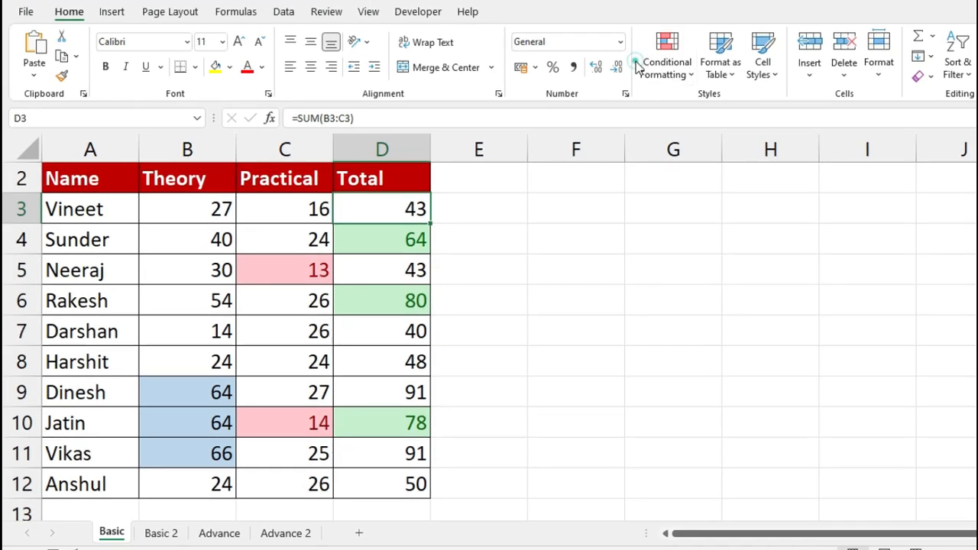
left_click(666, 63)
mouse_move(708, 112)
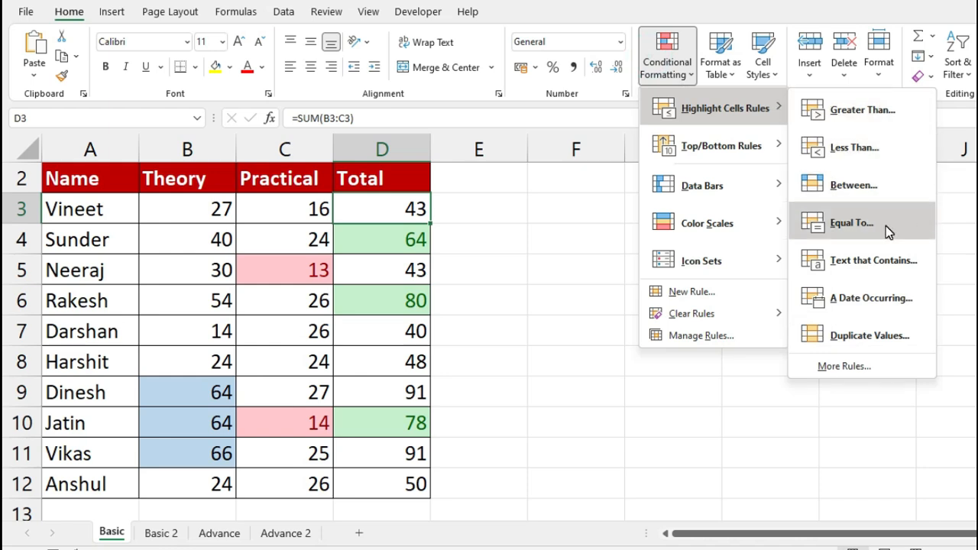
left_click(576, 246)
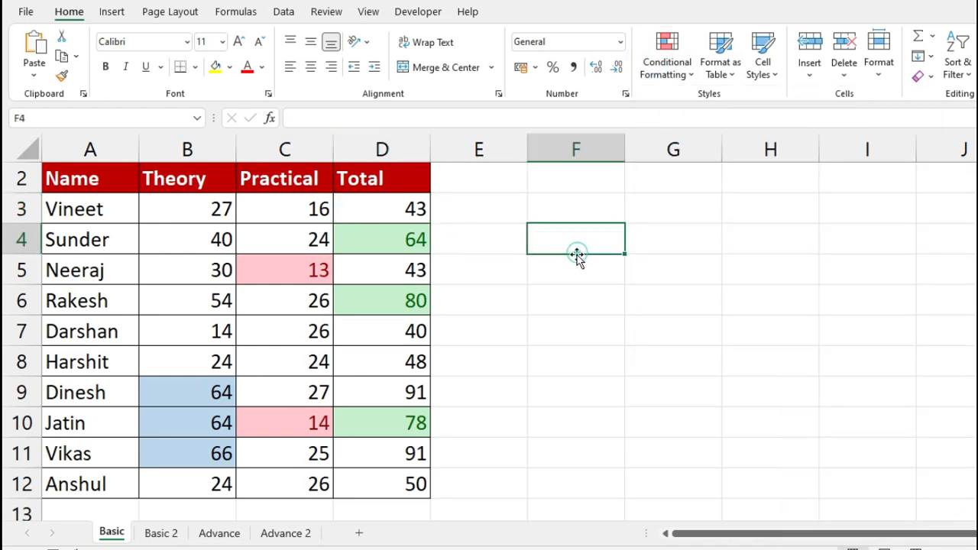
left_click(200, 202)
left_click_drag(237, 223, 416, 489)
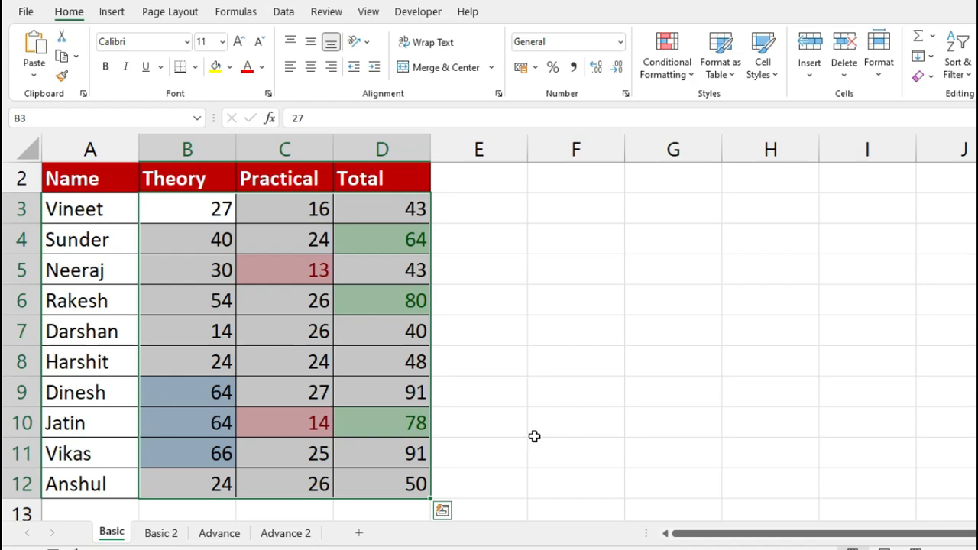
- Add an Equal To 40 rule with a Red Border to B3:D12
left_click(663, 65)
mouse_move(708, 112)
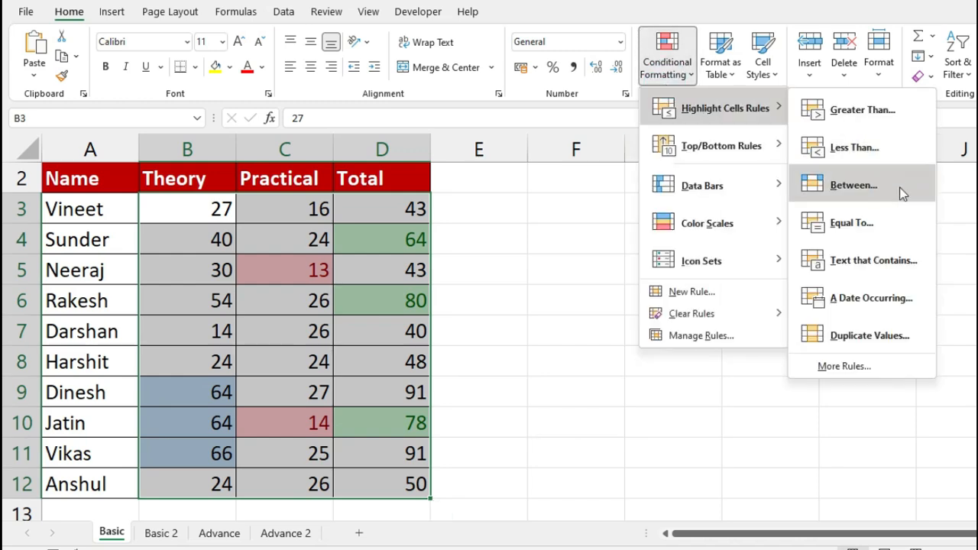
left_click(889, 234)
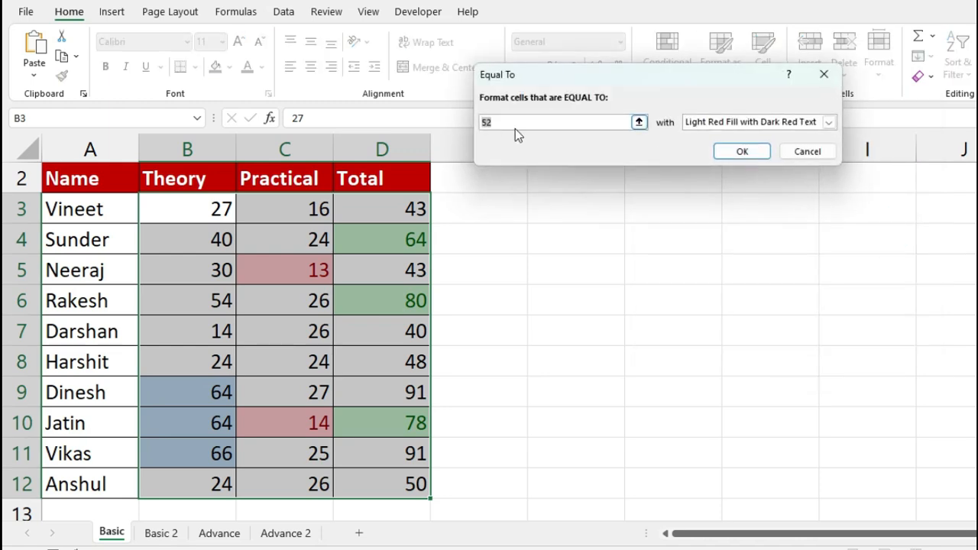
type("40")
left_click(760, 124)
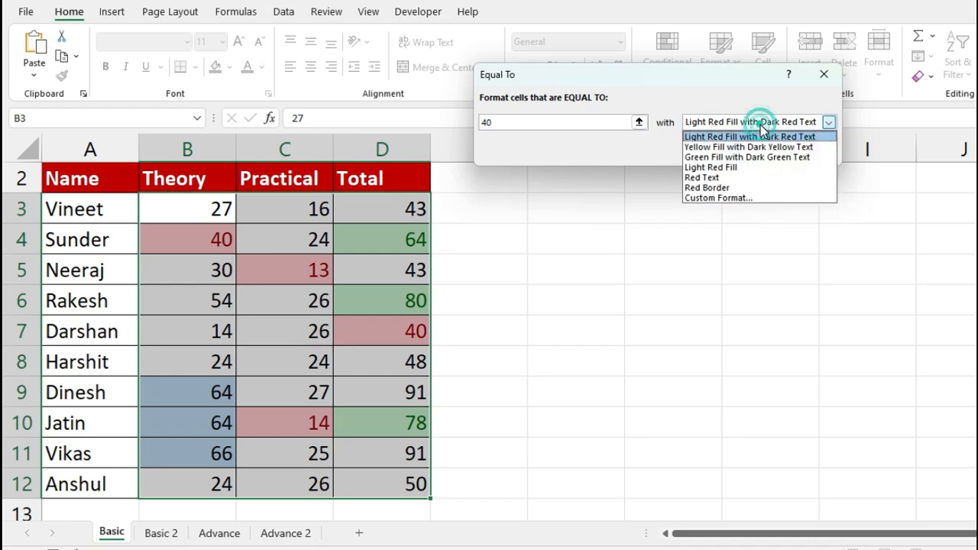
left_click(713, 190)
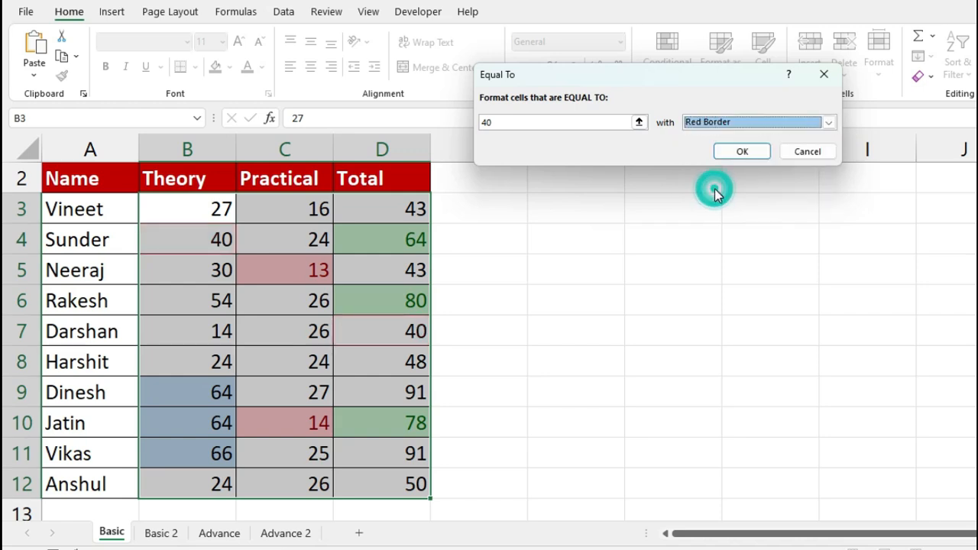
left_click(757, 156)
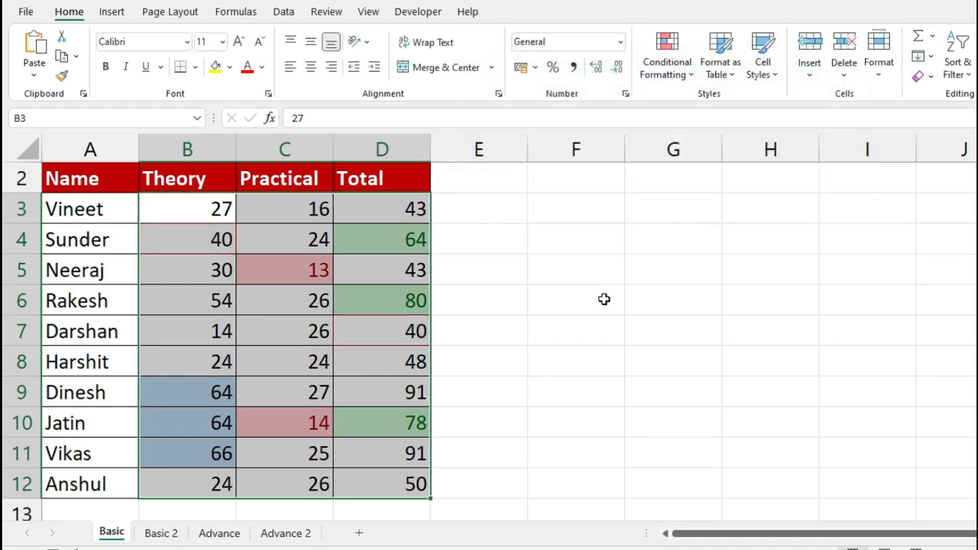
- Check the red-bordered total of 40 in D7, then switch to the Basic 2 sheet
left_click(597, 324)
left_click(372, 324)
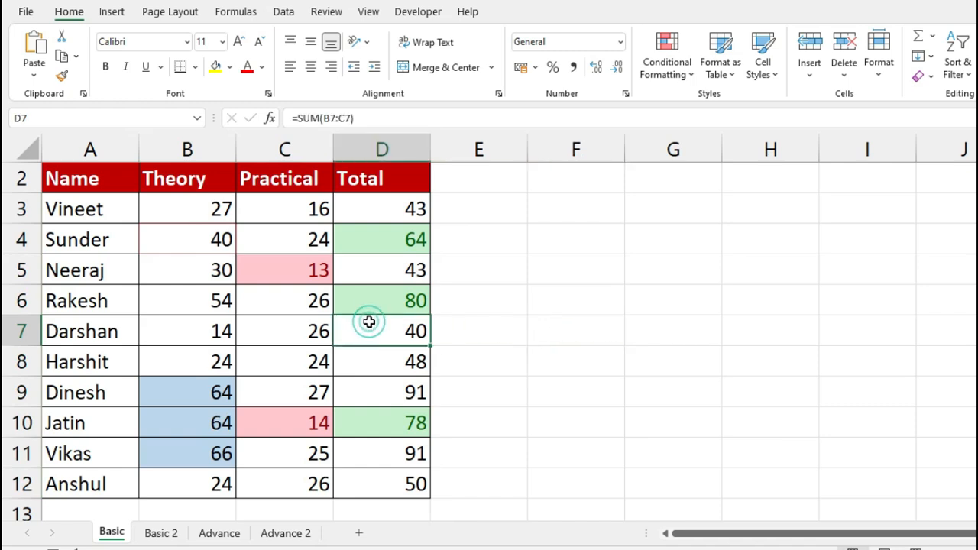
left_click(554, 363)
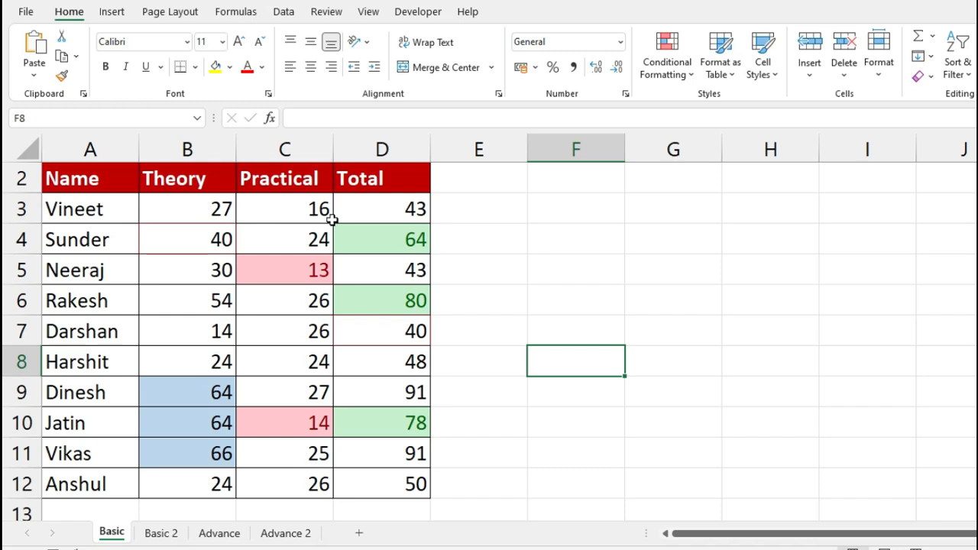
left_click(666, 61)
mouse_move(724, 108)
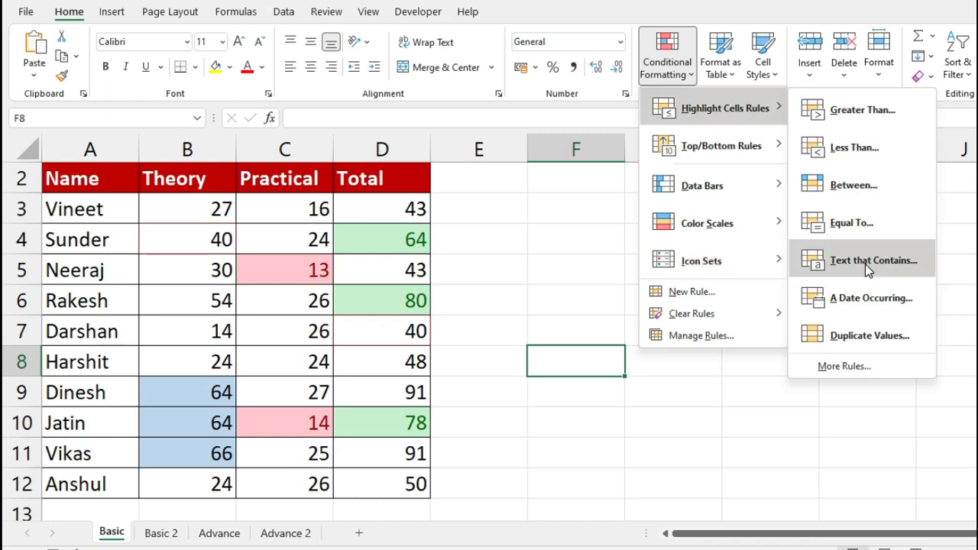
left_click(563, 236)
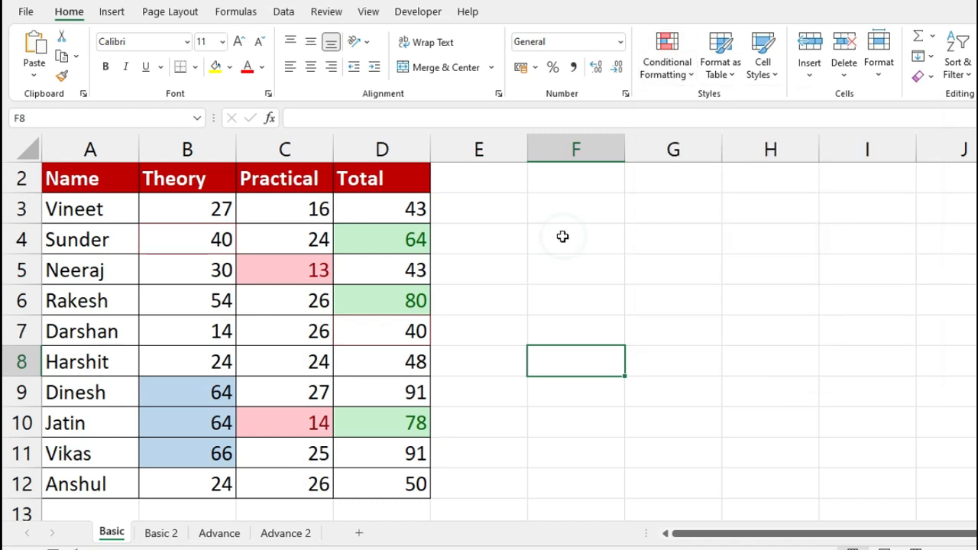
left_click(175, 540)
left_click(489, 313)
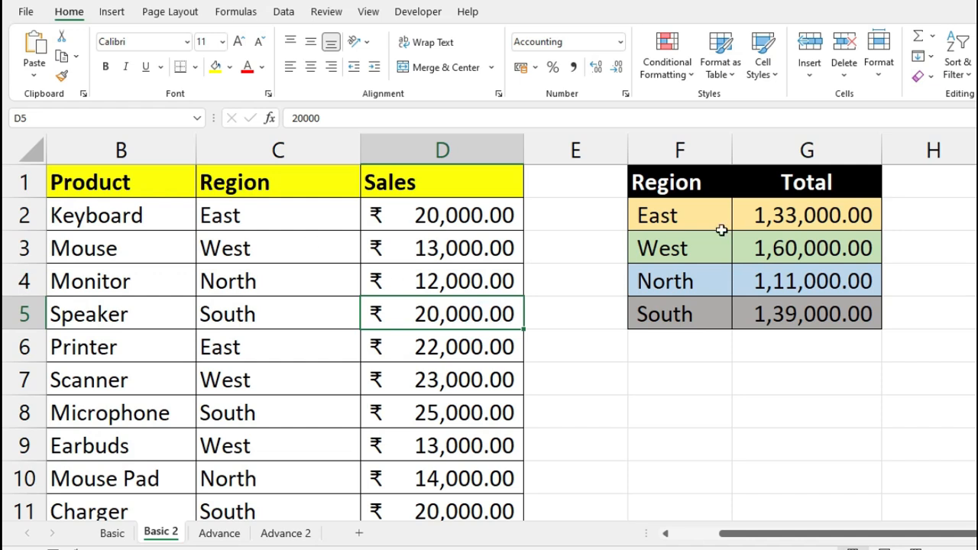
left_click(702, 187)
left_click(685, 217)
left_click(654, 248)
left_click(683, 279)
left_click(683, 317)
left_click(754, 223)
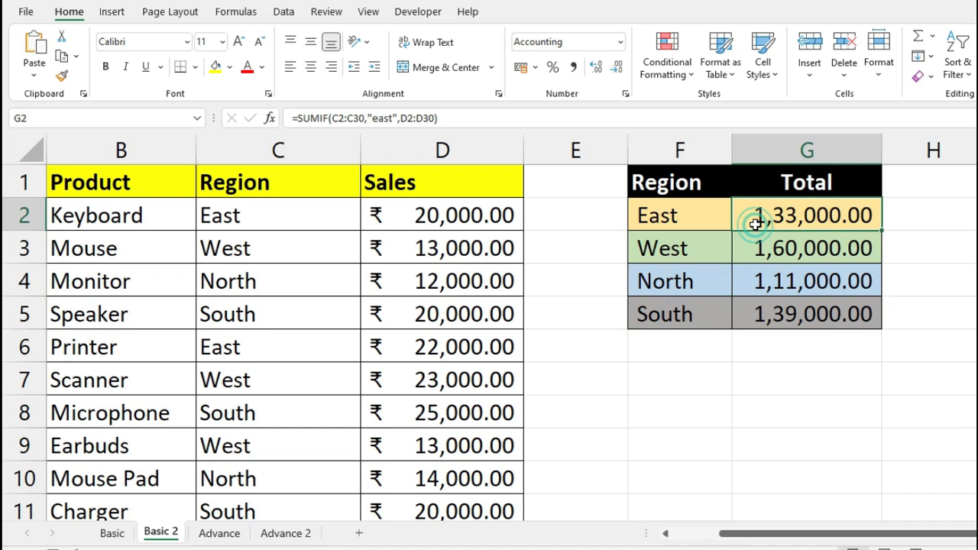
left_click(808, 246)
left_click(811, 281)
left_click(810, 310)
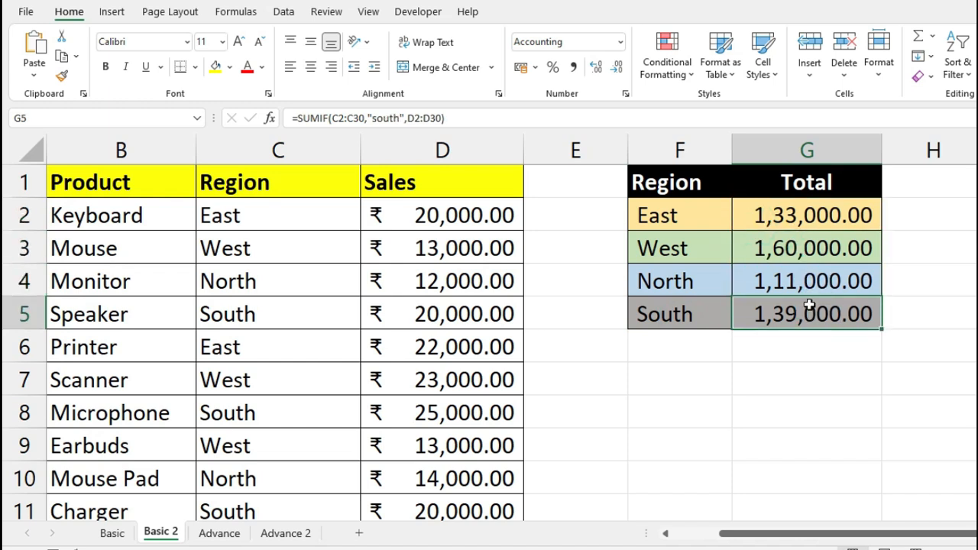
left_click(677, 214)
left_click(696, 215)
left_click_drag(696, 215, 836, 225)
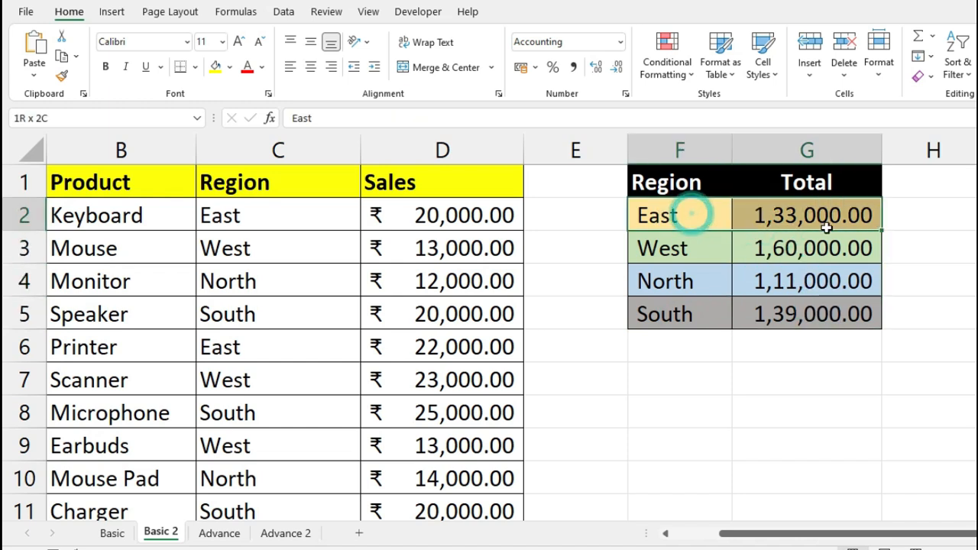
left_click_drag(683, 249, 841, 249)
left_click_drag(684, 276, 812, 279)
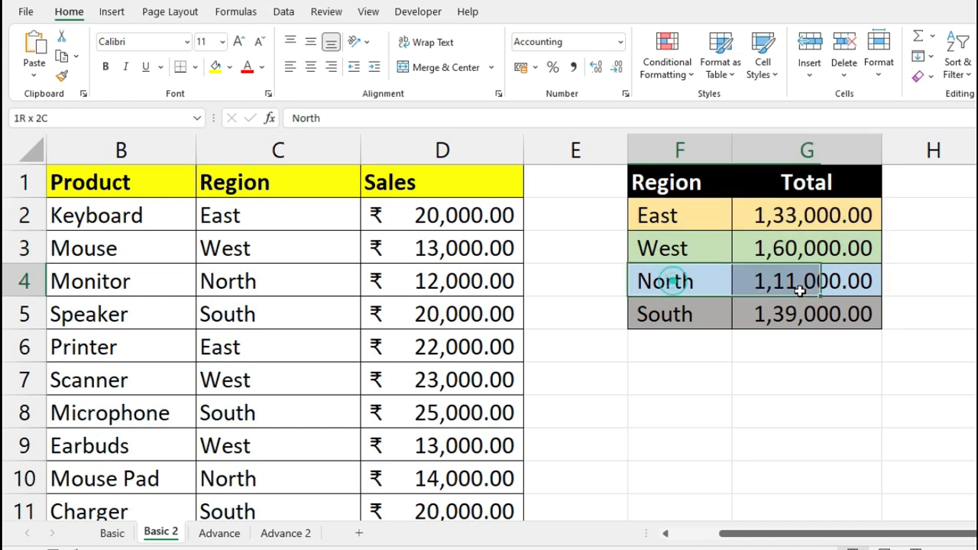
left_click_drag(703, 316, 823, 328)
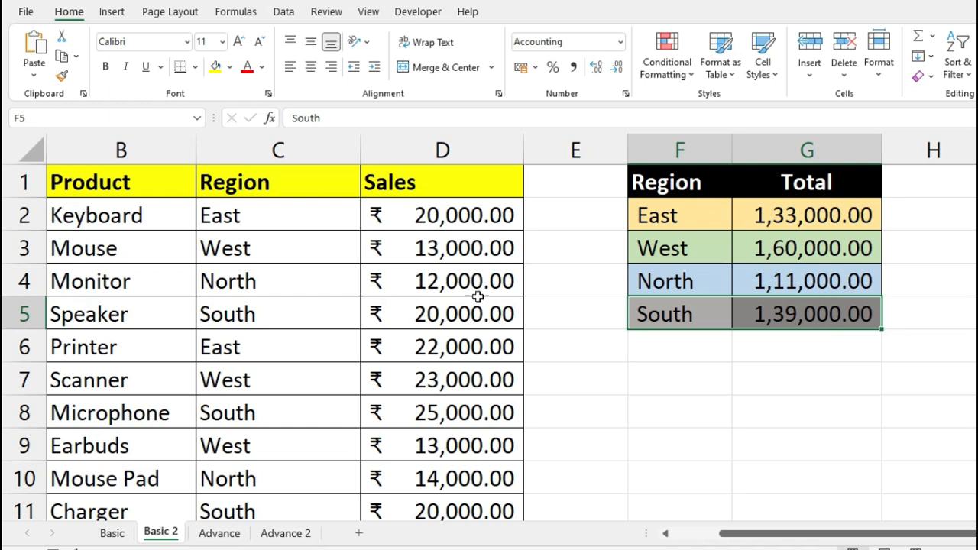
left_click_drag(693, 225, 875, 206)
left_click_drag(642, 247, 879, 246)
left_click_drag(653, 288, 840, 281)
left_click_drag(669, 314, 858, 315)
left_click(664, 222)
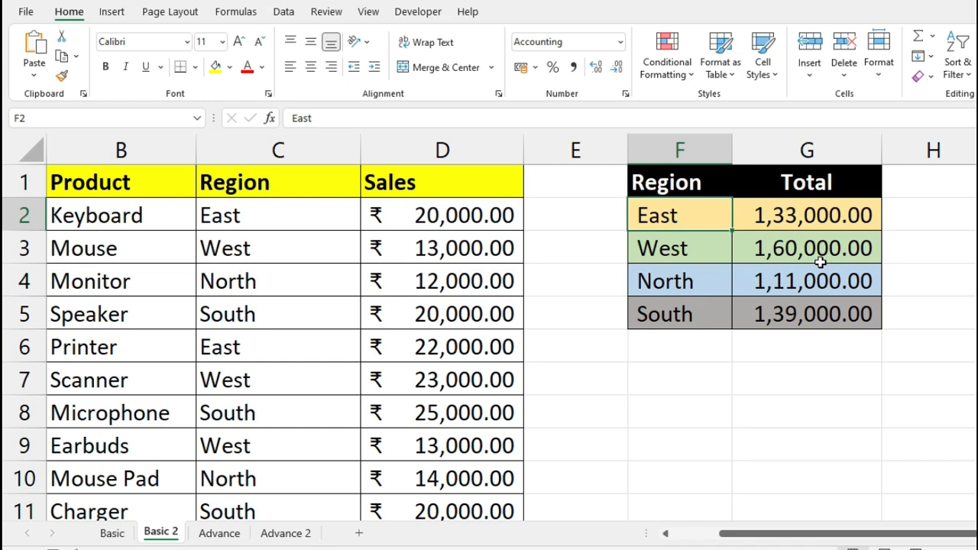
- Select Region cells C2:C30 and start a Text that Contains rule referencing cell F2
left_click(321, 212)
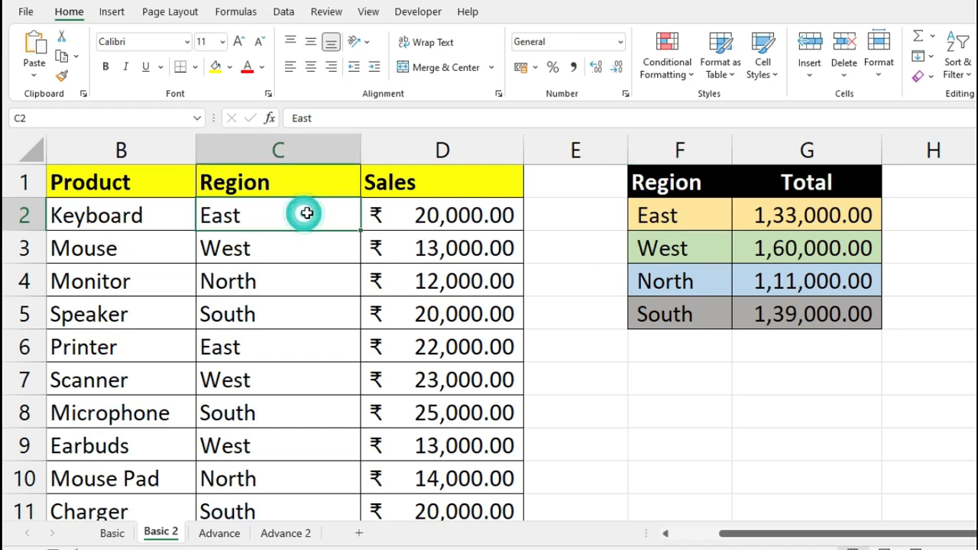
key("ctrl+shift+Down")
scroll(372, 284, "up", 7)
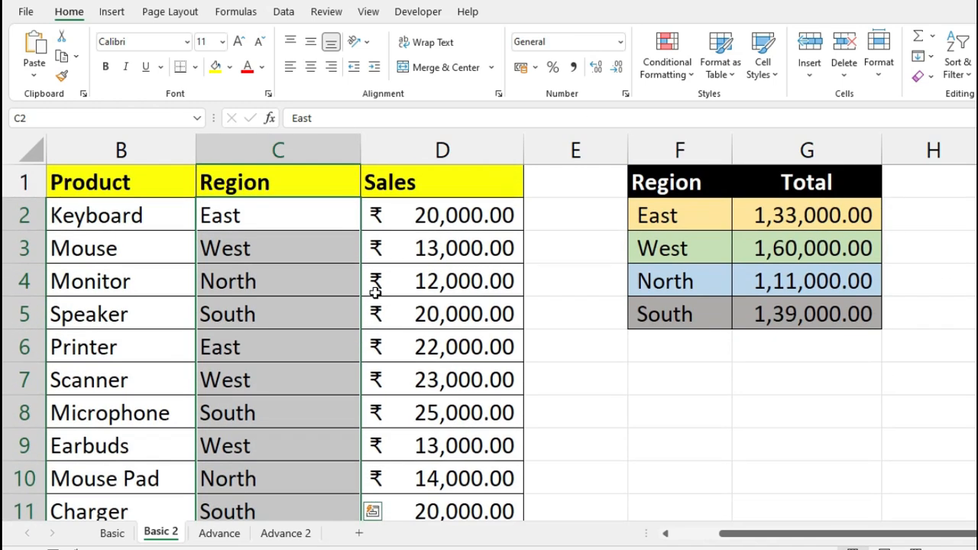
left_click(668, 59)
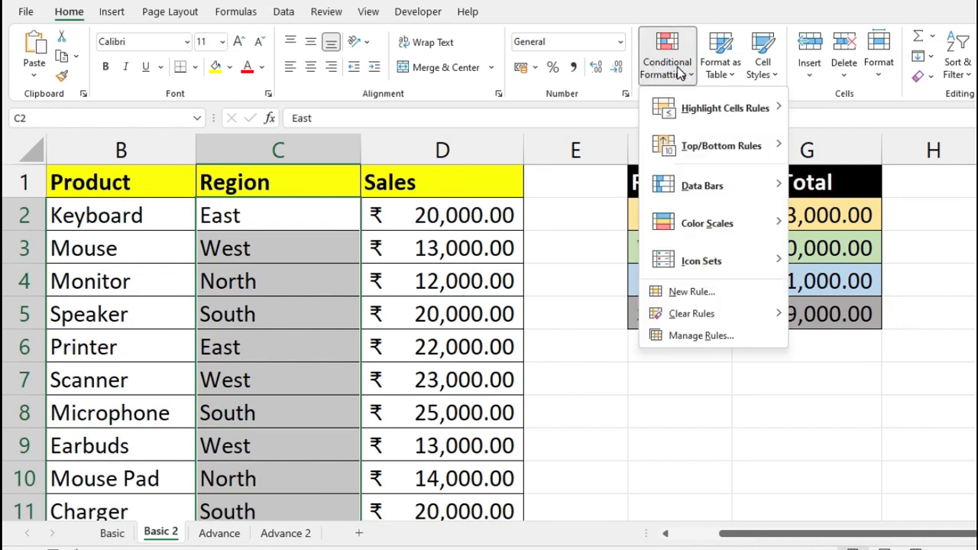
mouse_move(718, 108)
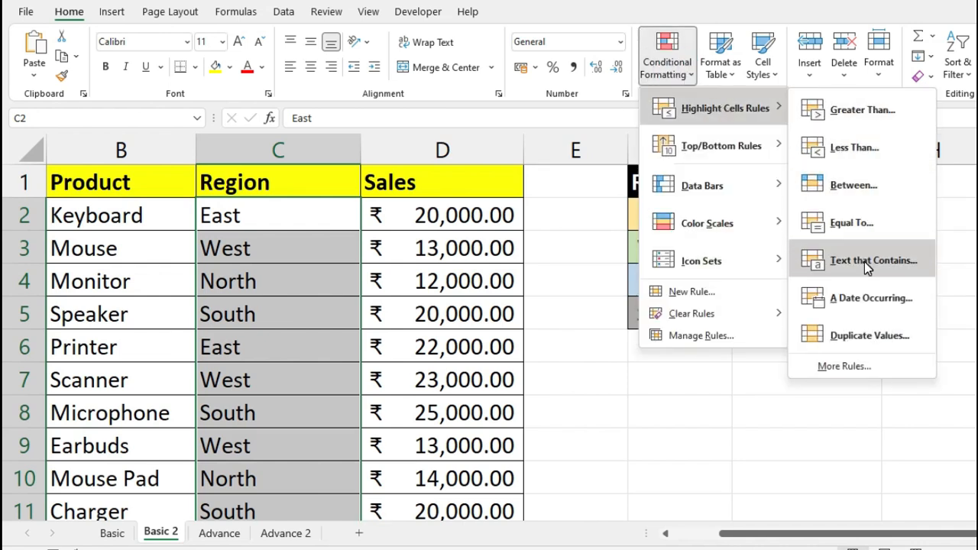
left_click(864, 261)
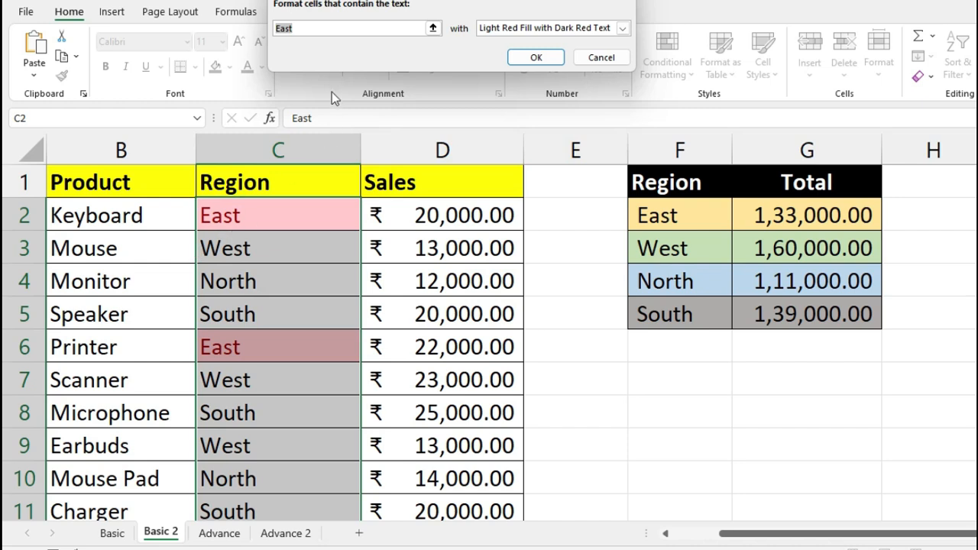
left_click(322, 32)
left_click(677, 219)
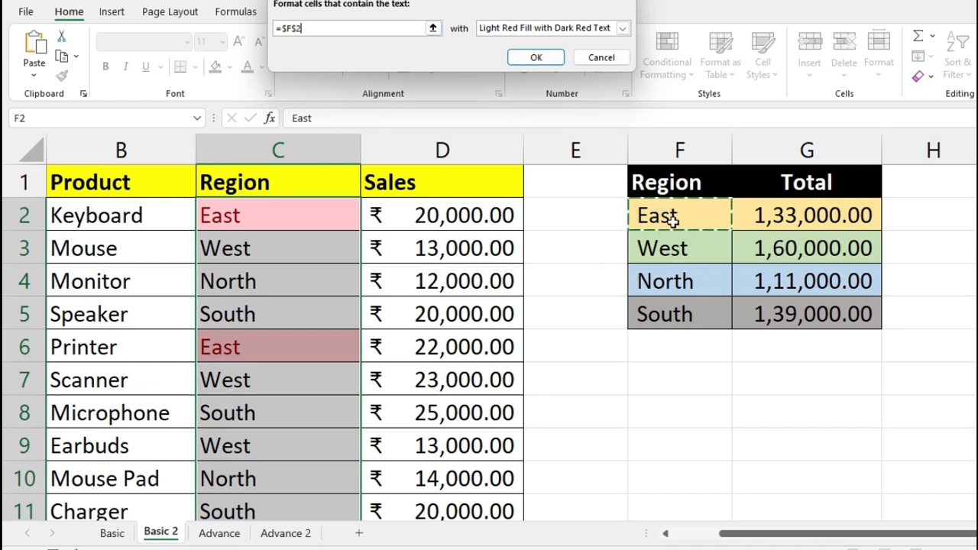
left_click(701, 245)
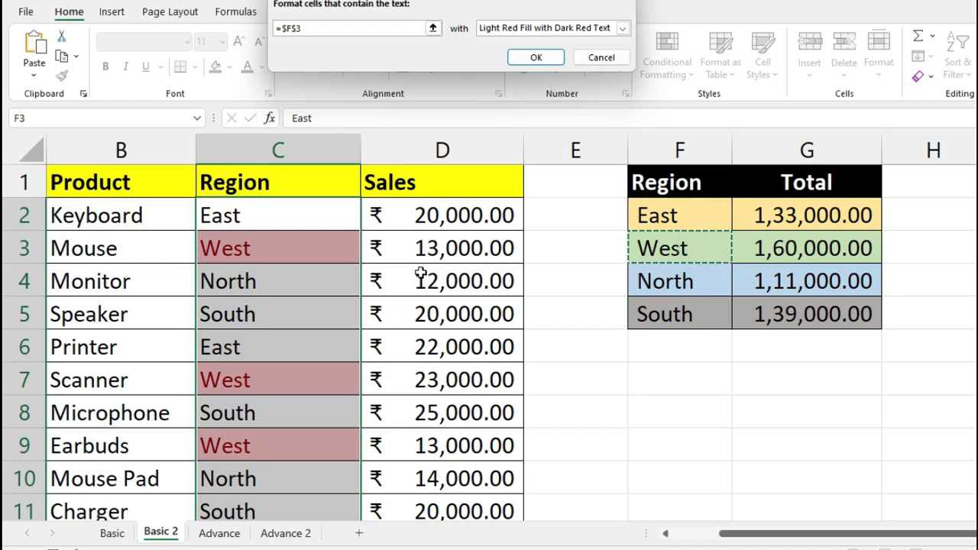
left_click(692, 220)
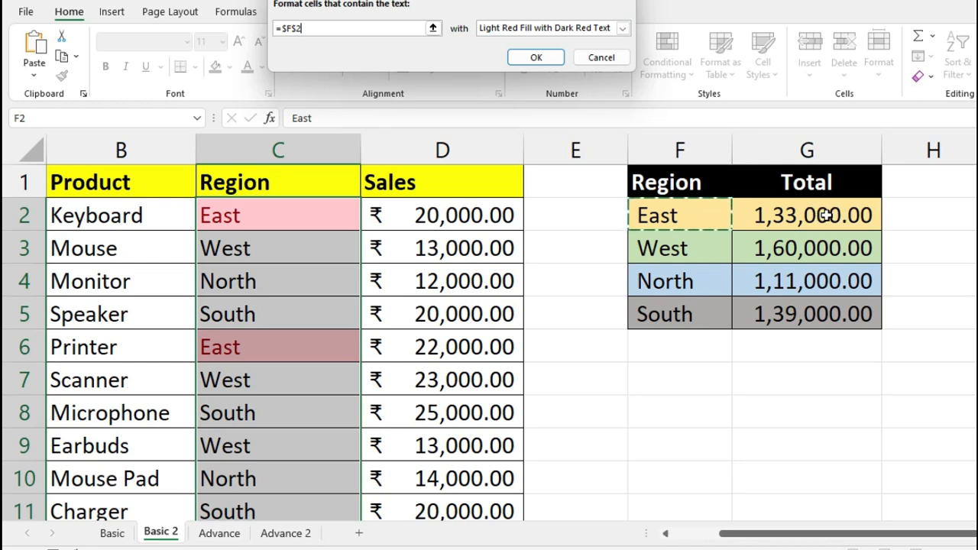
- Give the East rule a custom light gold fill and apply it
left_click(623, 28)
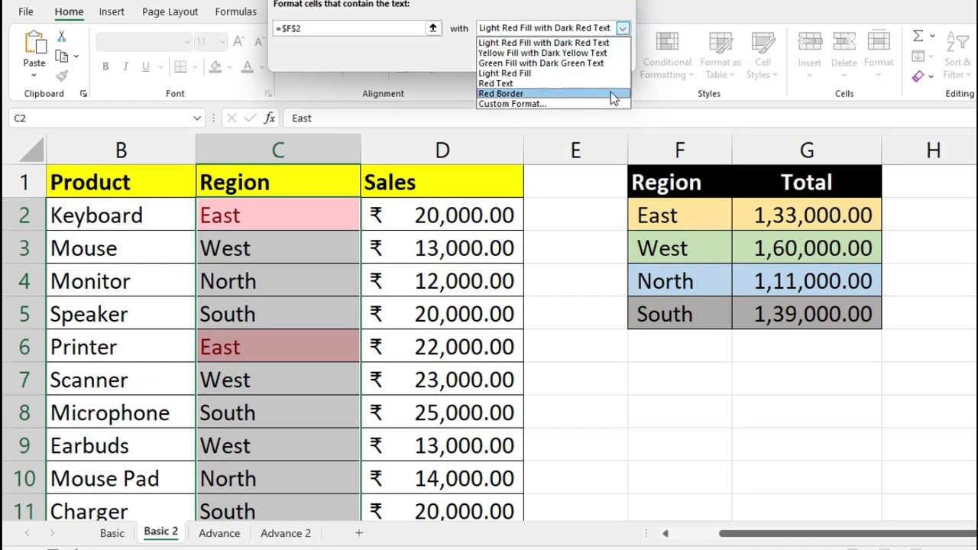
left_click(554, 106)
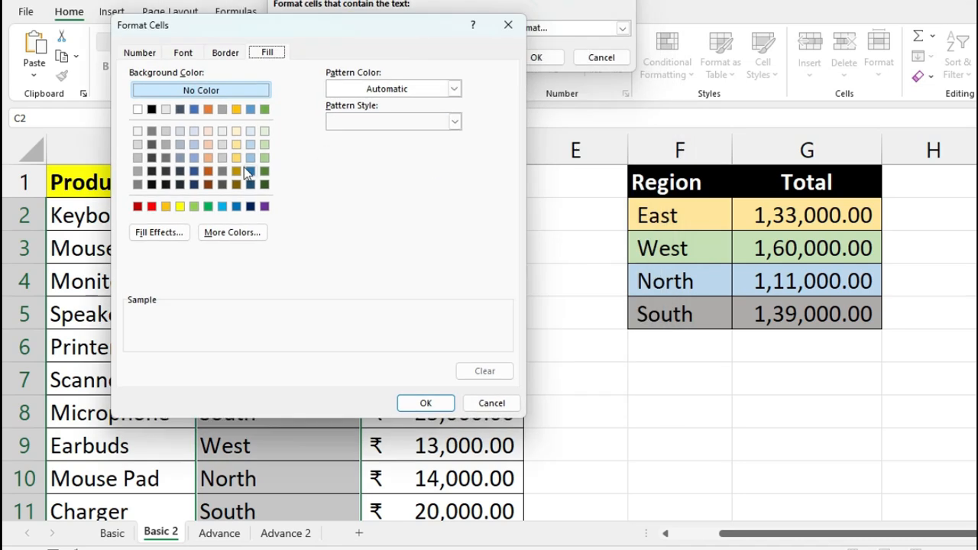
left_click(237, 144)
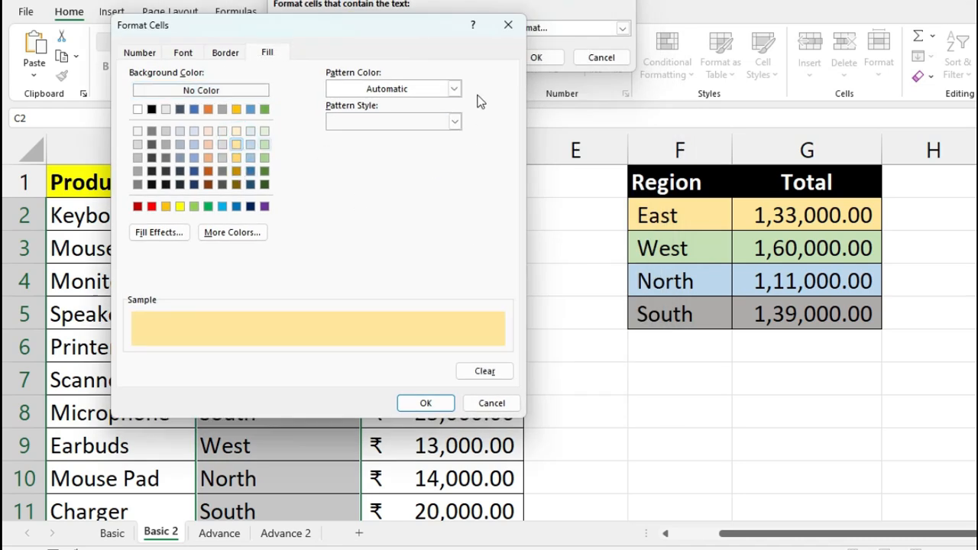
left_click(426, 405)
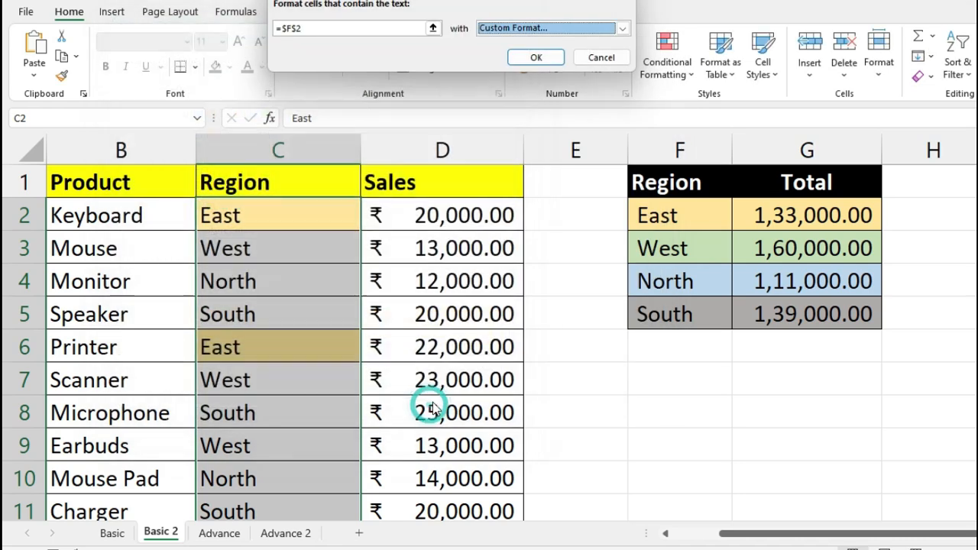
left_click(541, 56)
left_click(343, 244)
- Reselect C2:C30 and start a Text that Contains rule referencing cell F3
left_click(331, 225)
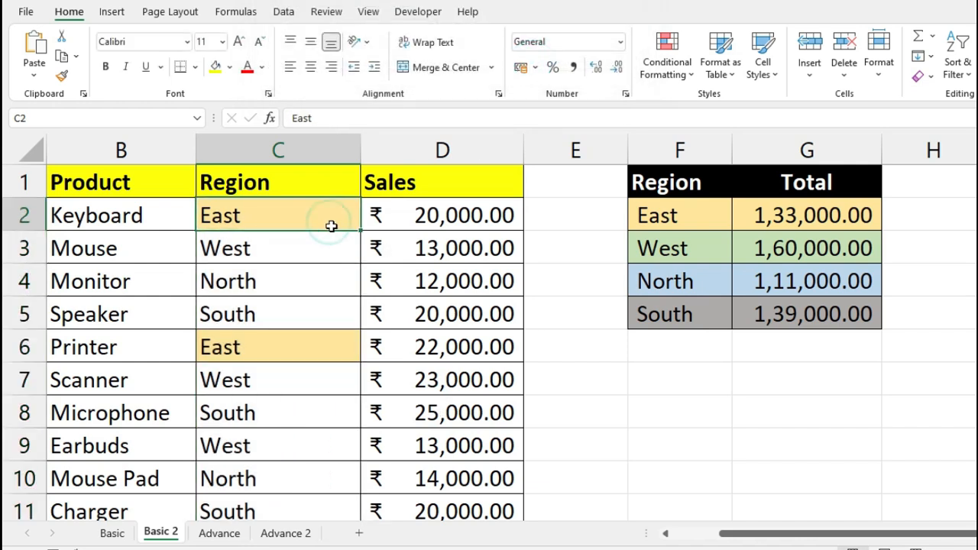
key("ctrl+shift+Down")
scroll(297, 257, "up", 7)
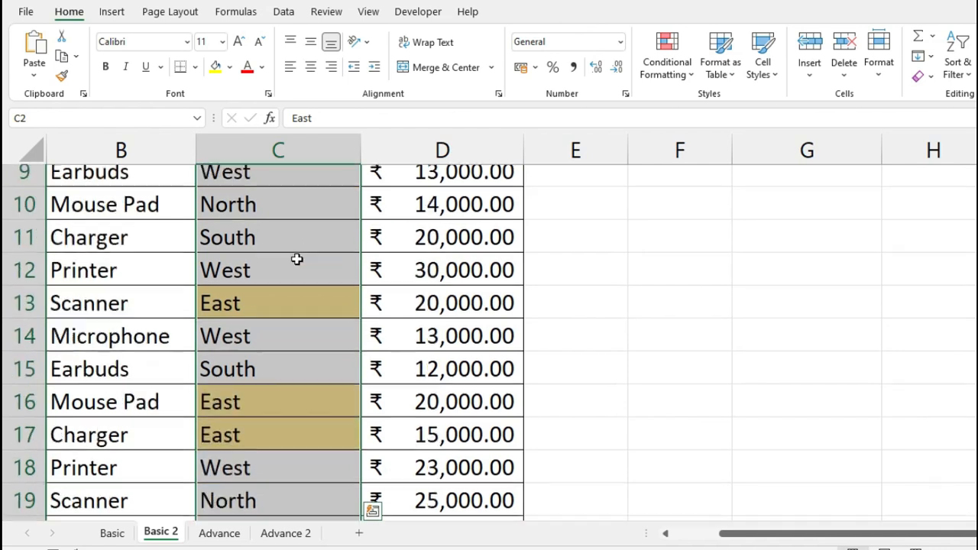
left_click(680, 54)
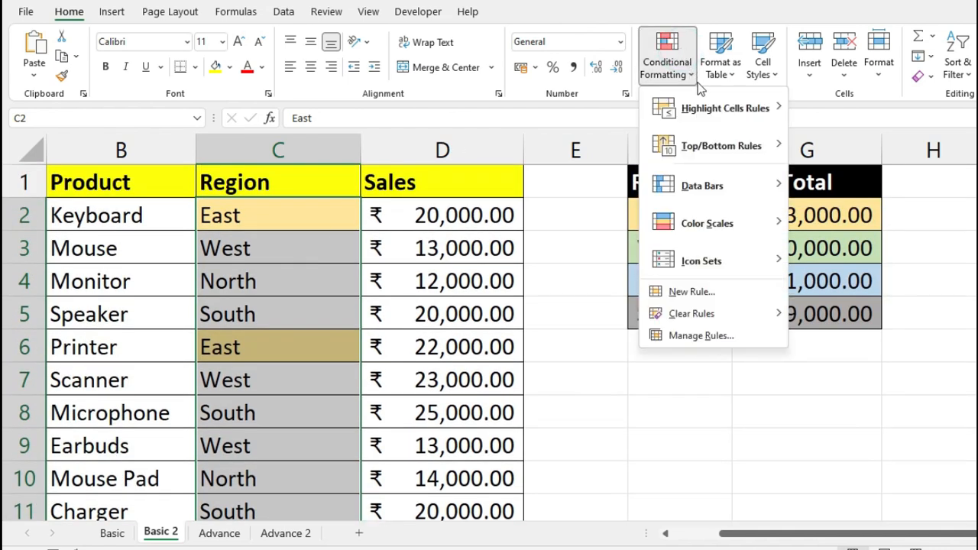
mouse_move(722, 108)
left_click(857, 262)
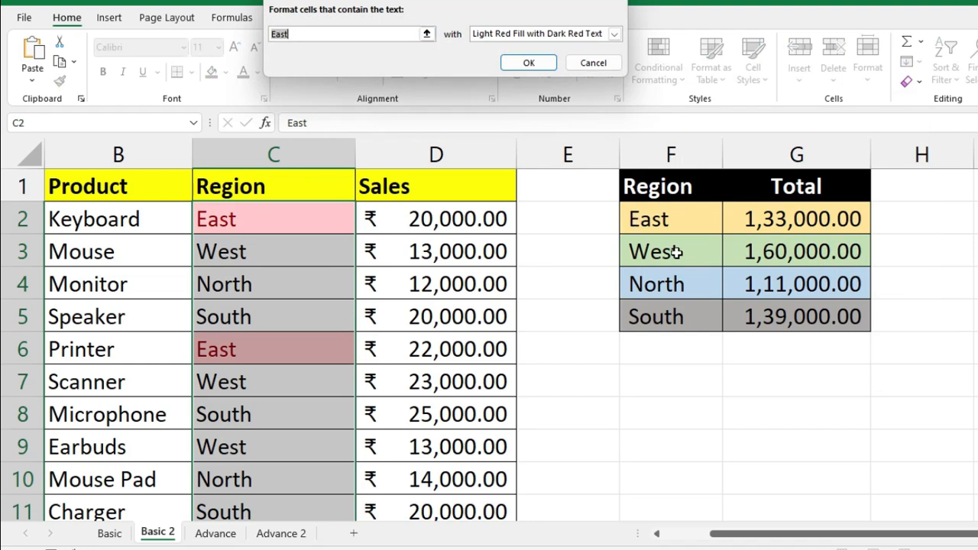
left_click(676, 253)
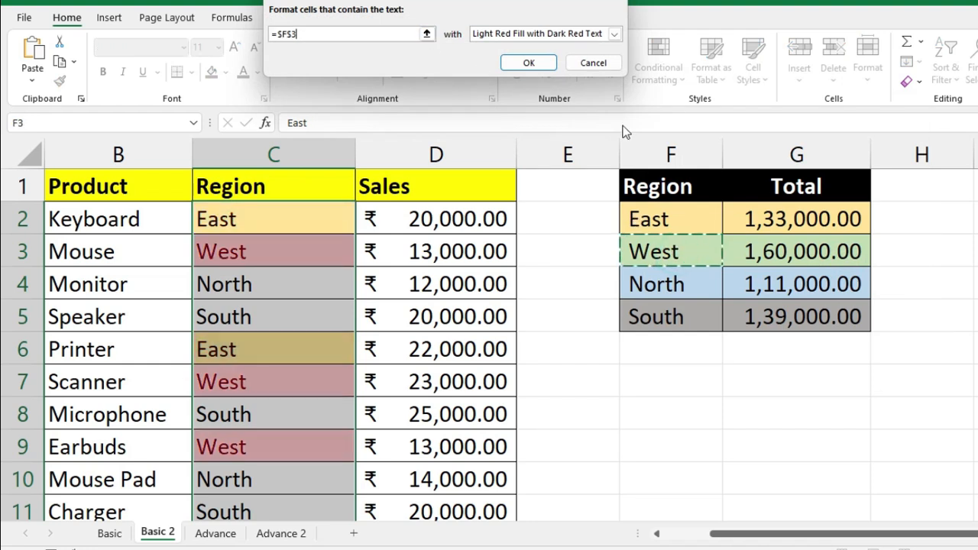
- Give the West rule a custom light green fill and apply it
left_click(613, 33)
left_click(534, 109)
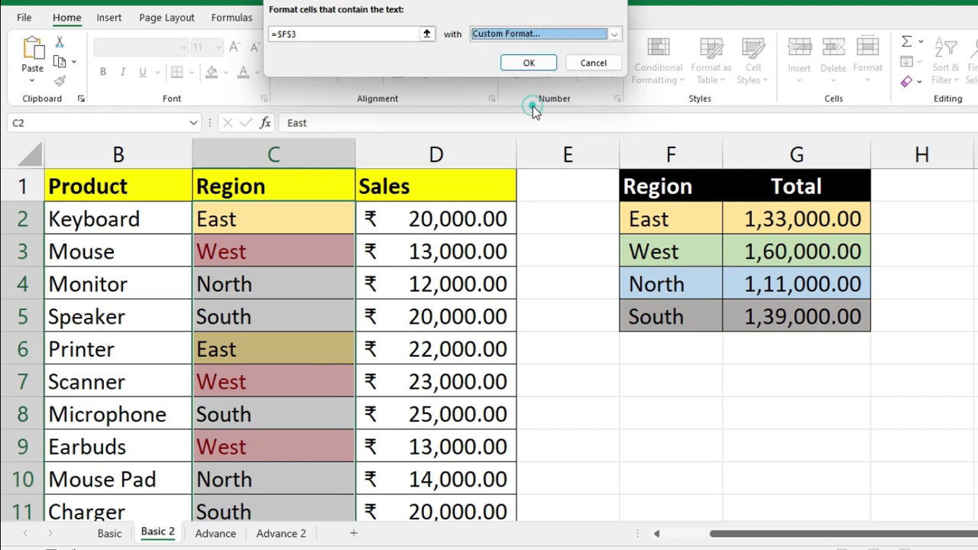
left_click(392, 65)
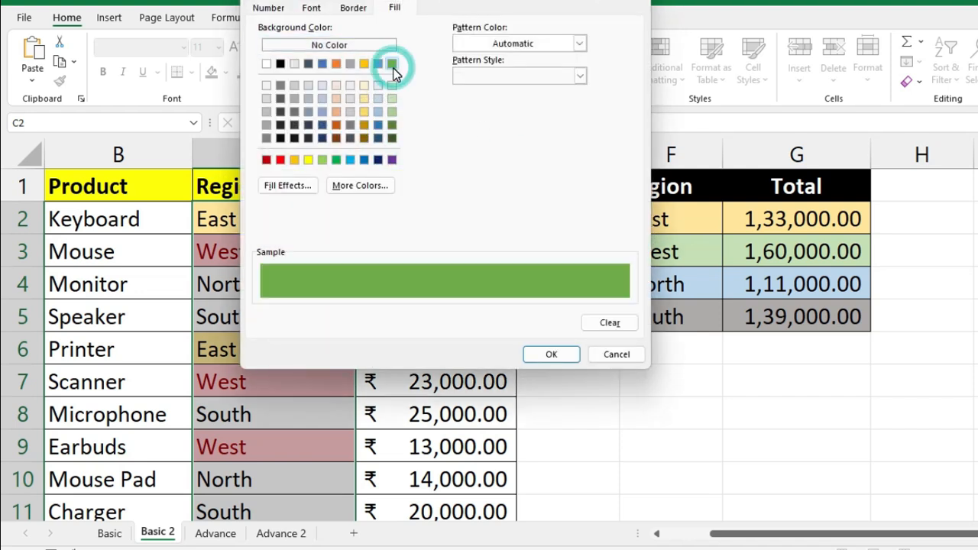
left_click(392, 112)
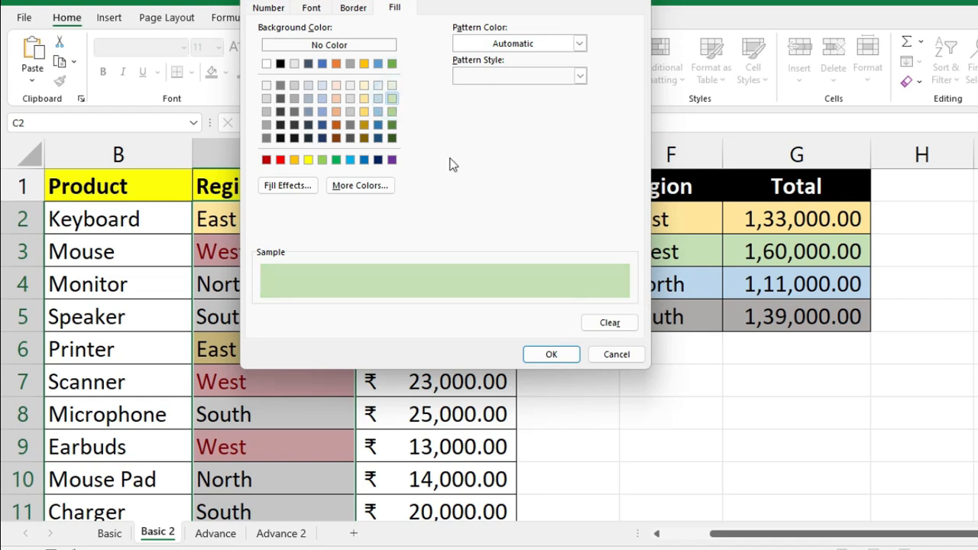
left_click(563, 354)
left_click(527, 66)
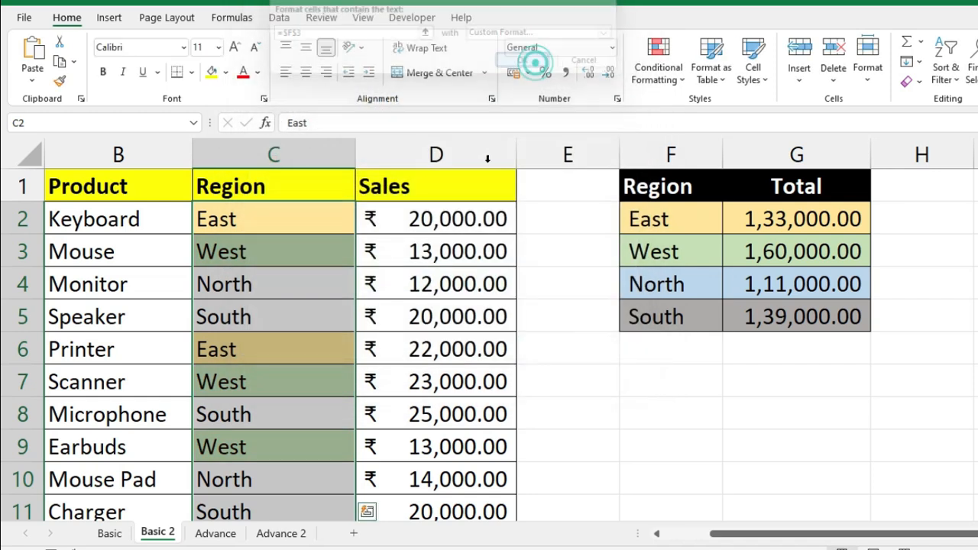
- Add a Text that Contains rule referencing F4 (North) with a custom light blue fill
left_click(658, 64)
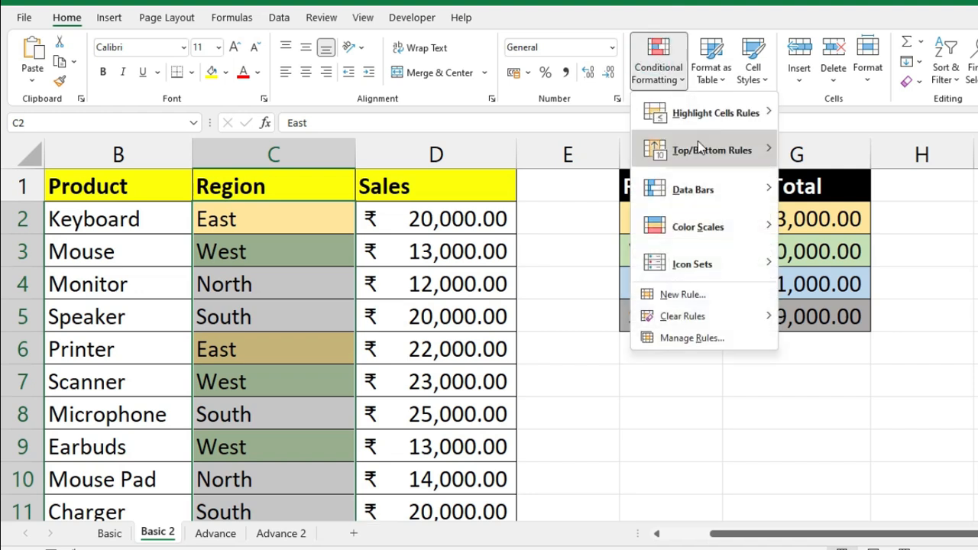
mouse_move(712, 116)
left_click(852, 272)
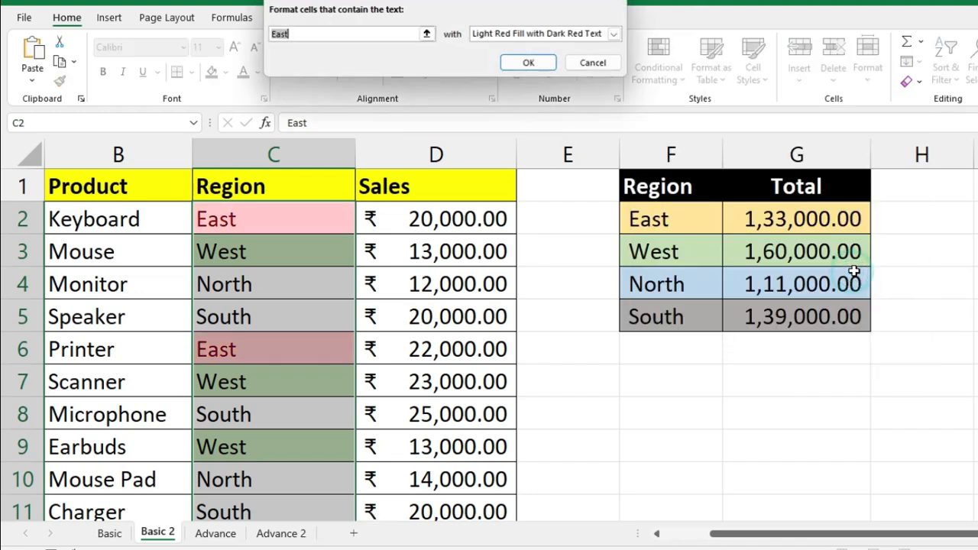
left_click(693, 284)
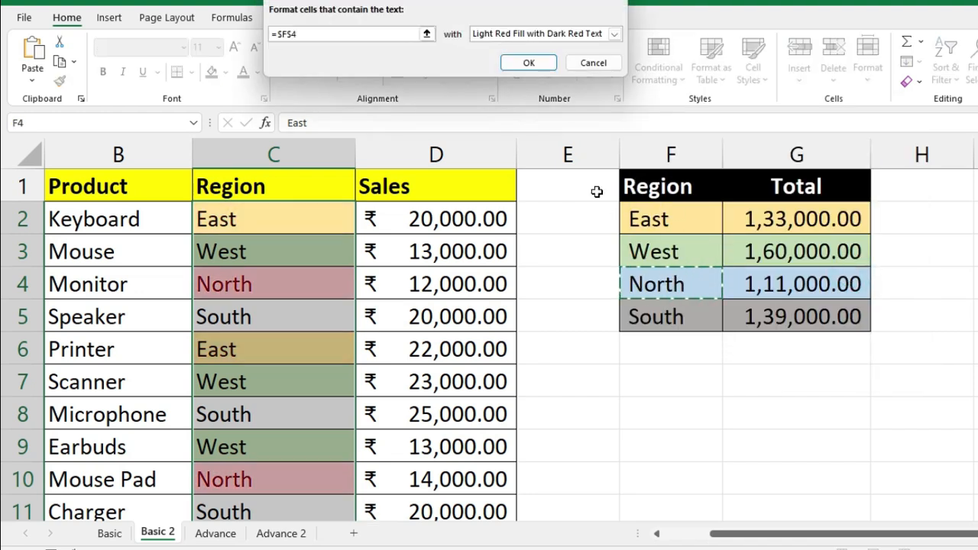
left_click(613, 33)
left_click(537, 108)
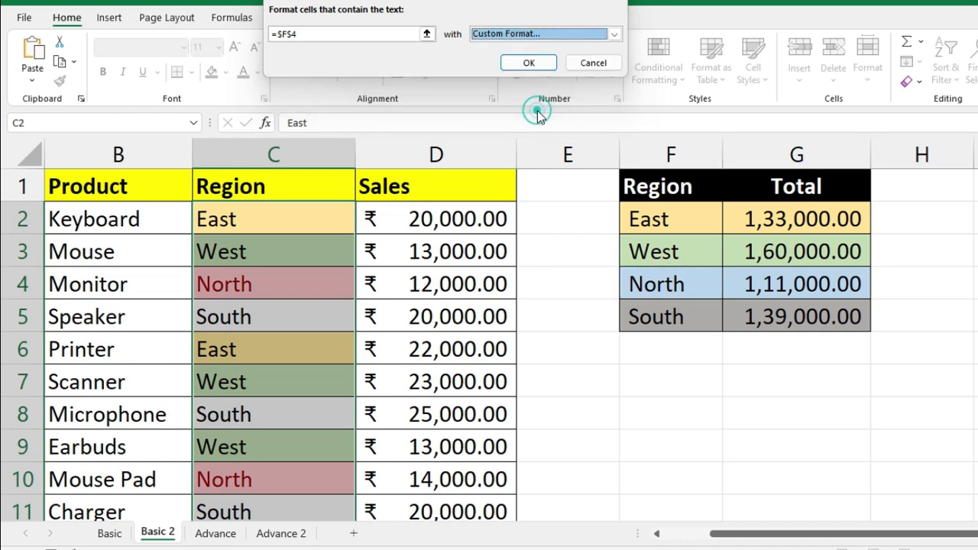
left_click(381, 88)
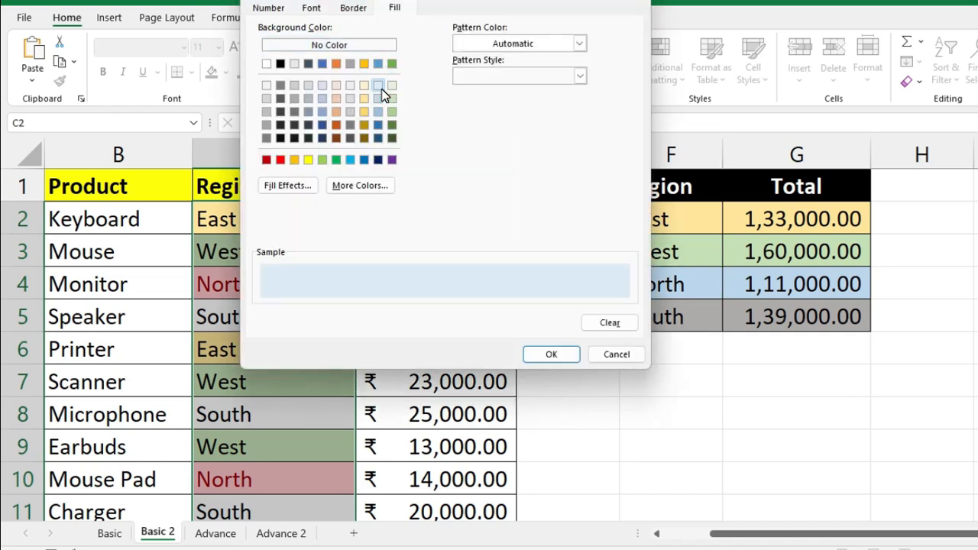
left_click(550, 355)
left_click(580, 107)
- Start a Text that Contains rule referencing F5 (South) and set a custom grey fill
left_click(658, 65)
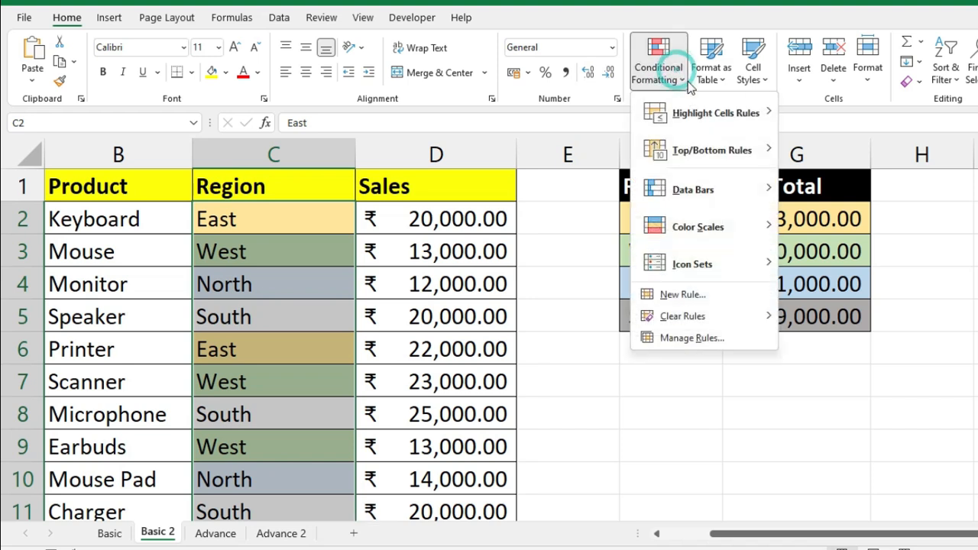
mouse_move(703, 112)
left_click(856, 264)
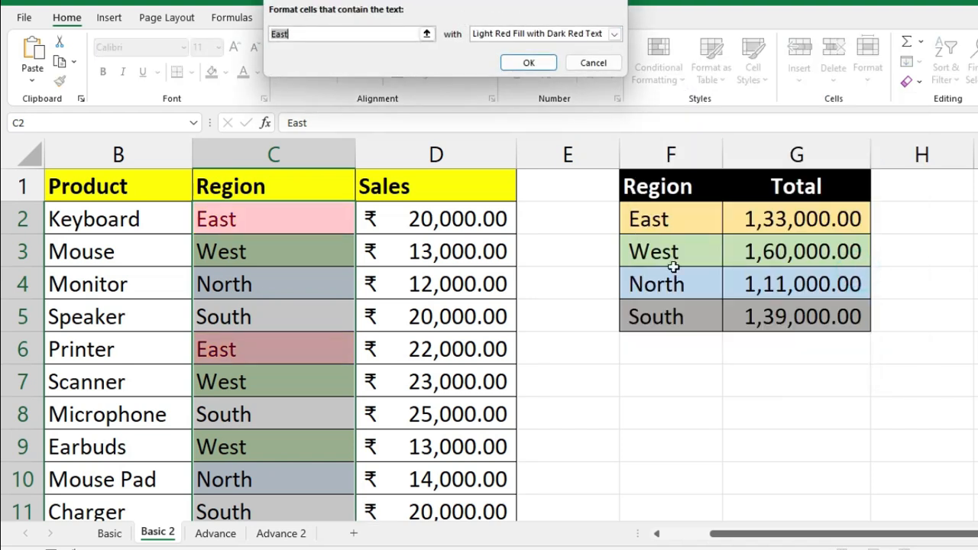
left_click(674, 312)
left_click(613, 33)
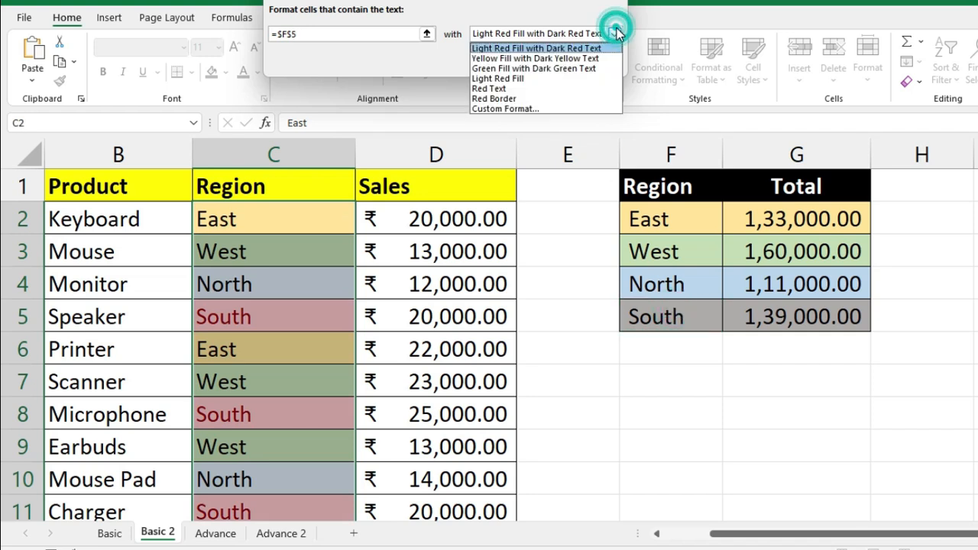
left_click(541, 108)
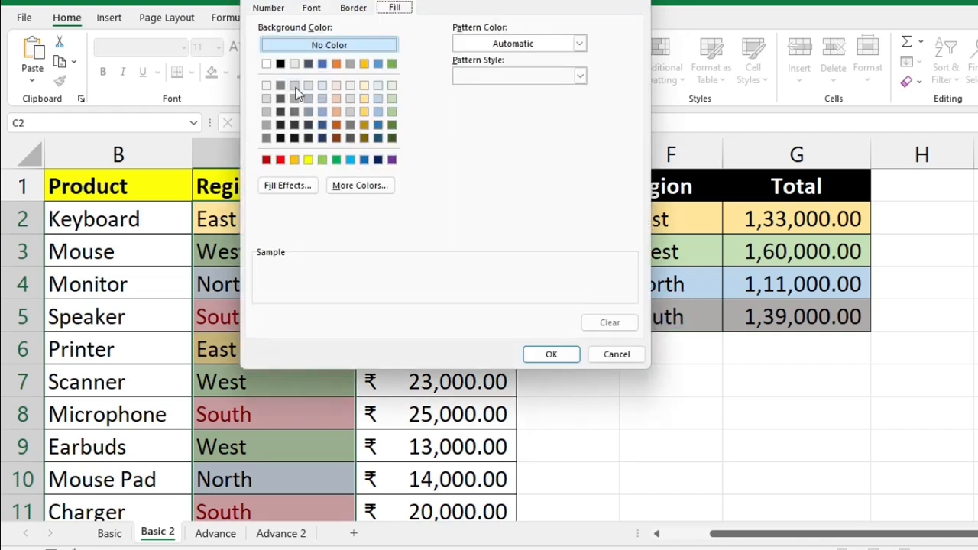
left_click(266, 124)
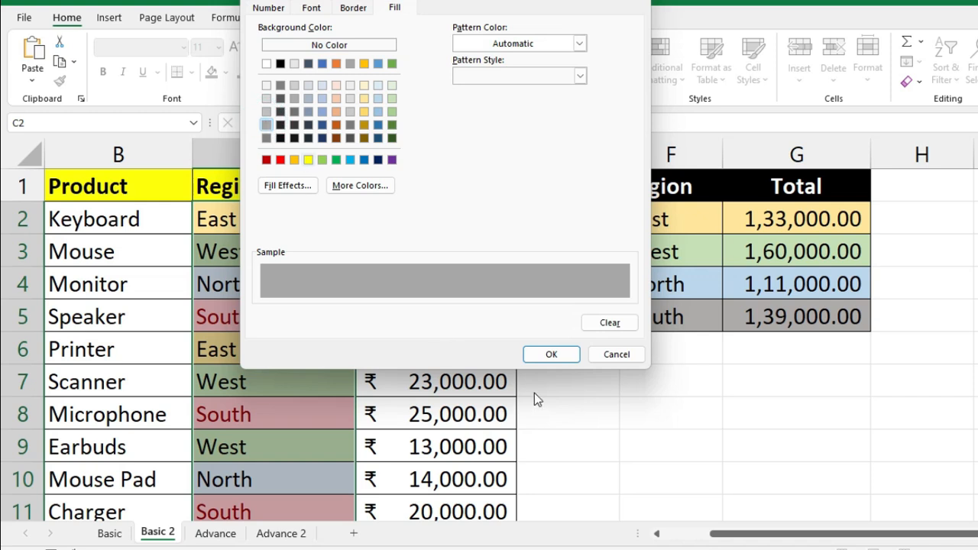
left_click(552, 355)
- Apply the grey South rule and review the colour-coded Region entries and the D3 Sales value
left_click(542, 59)
left_click(334, 352)
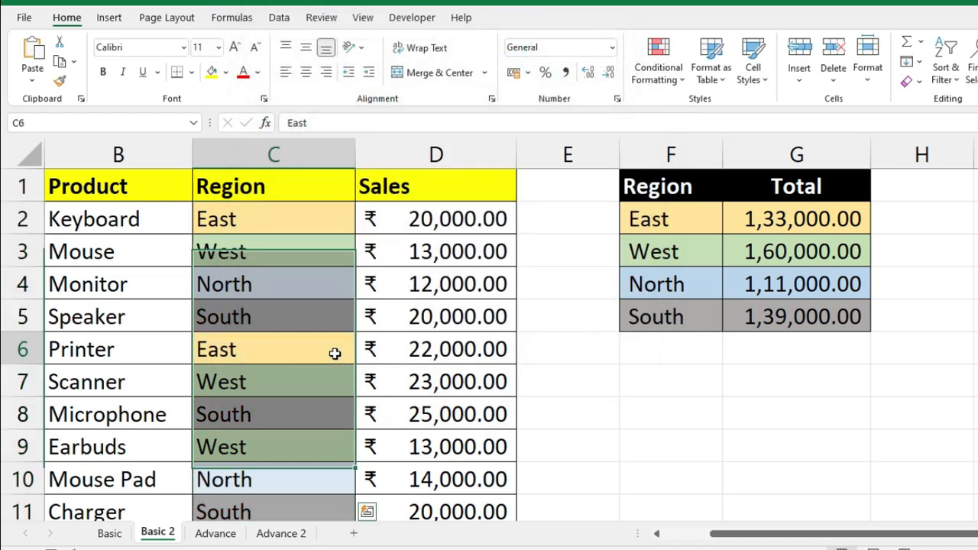
scroll(1, 173, "down", 5)
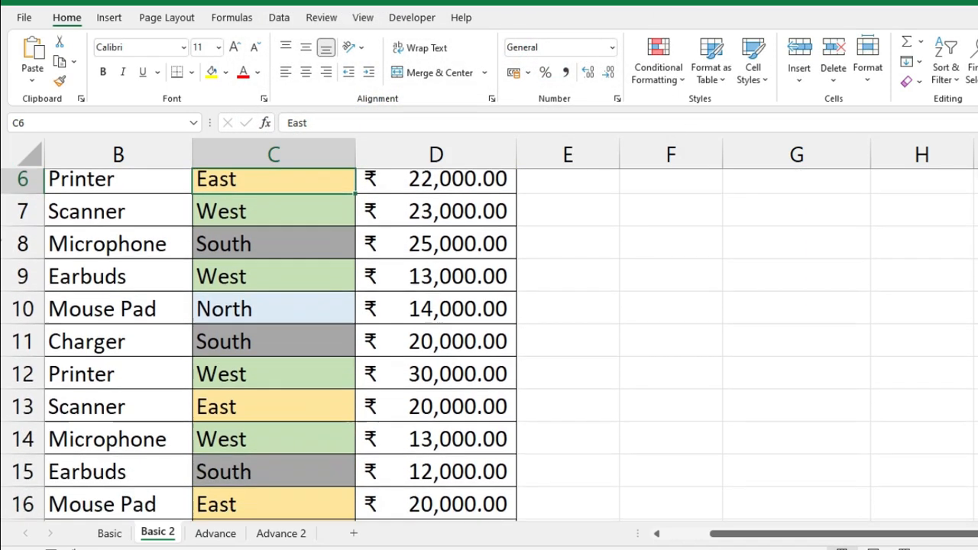
scroll(2, 333, "down", 2)
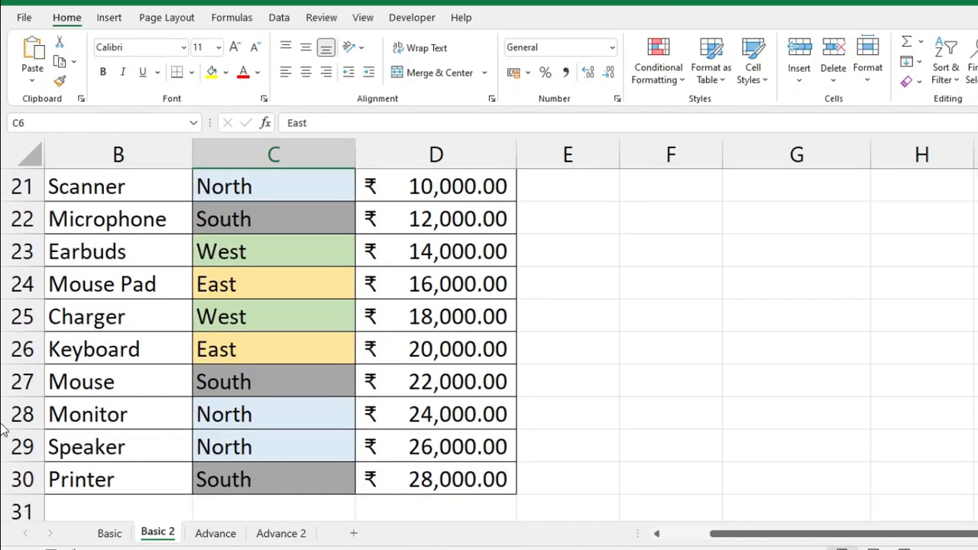
scroll(3, 173, "up", 7)
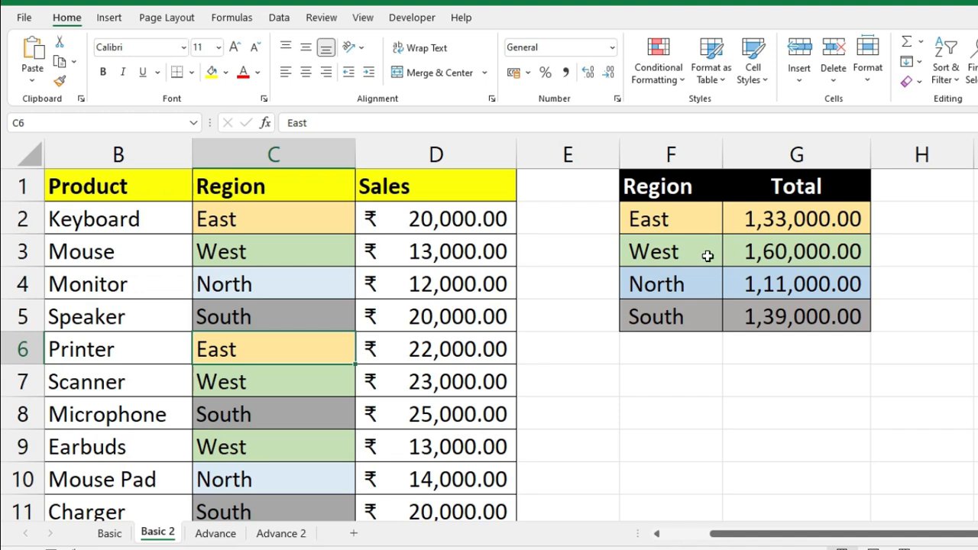
left_click(401, 241)
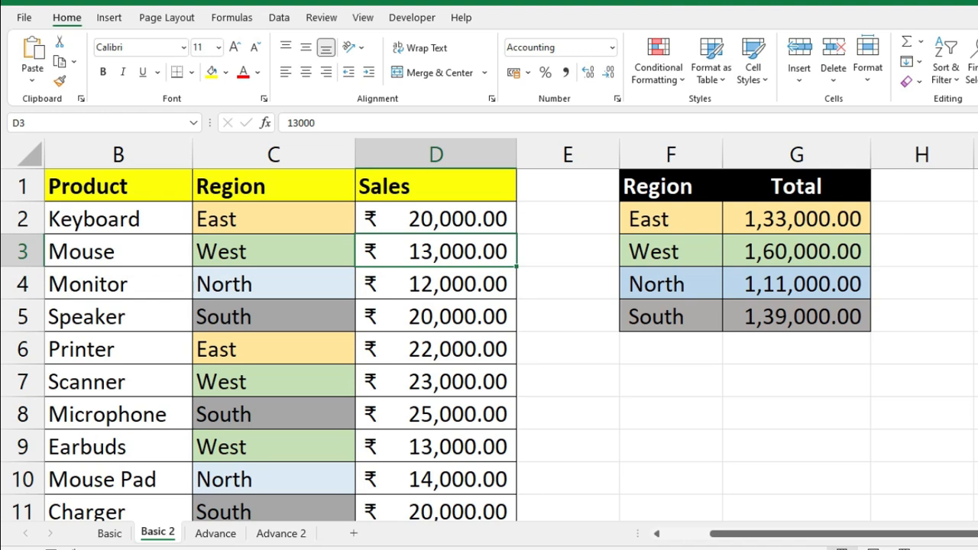
- Widen column J on the Basic 2 sheet beside the region totals
scroll(489, 328, "right", 2)
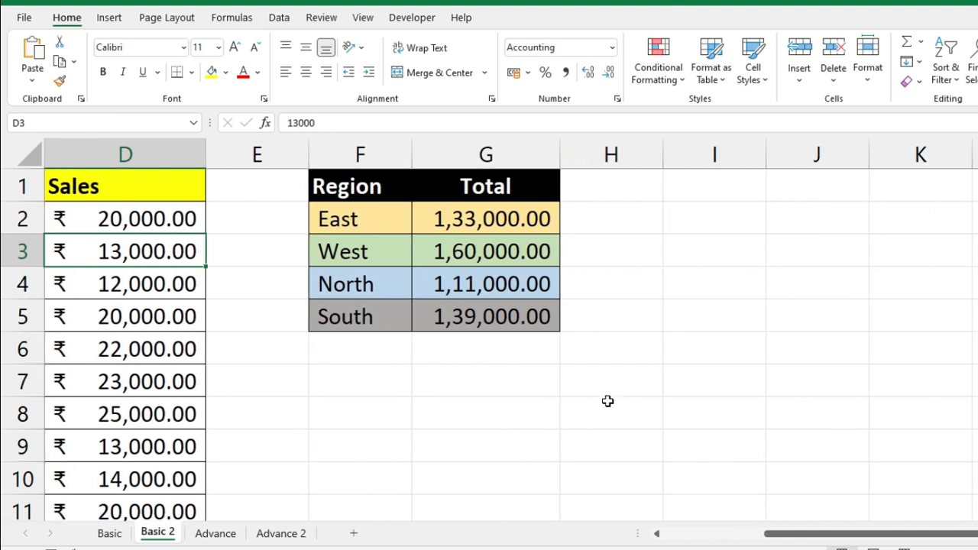
scroll(713, 307, "down", 5, "ctrl")
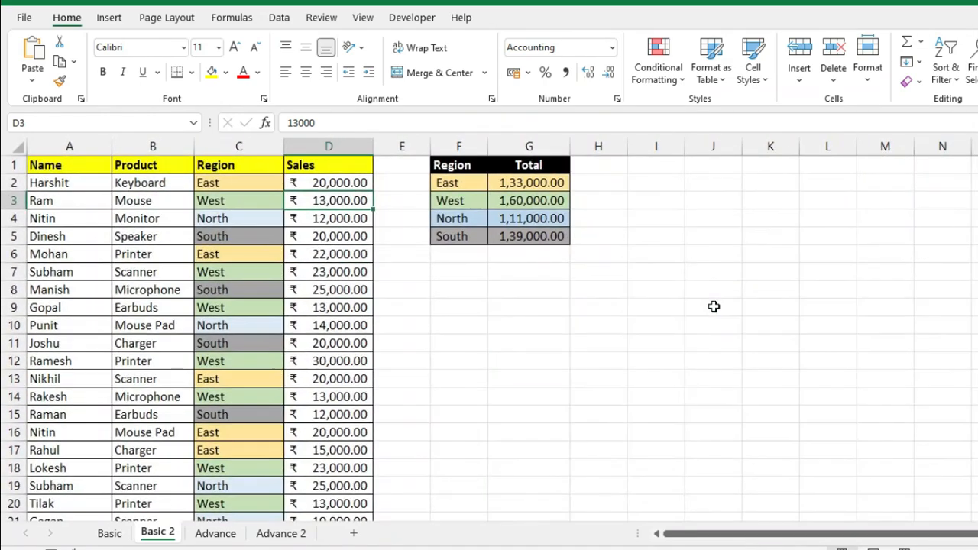
scroll(718, 295, "down", 2, "ctrl")
left_click_drag(641, 146, 672, 145)
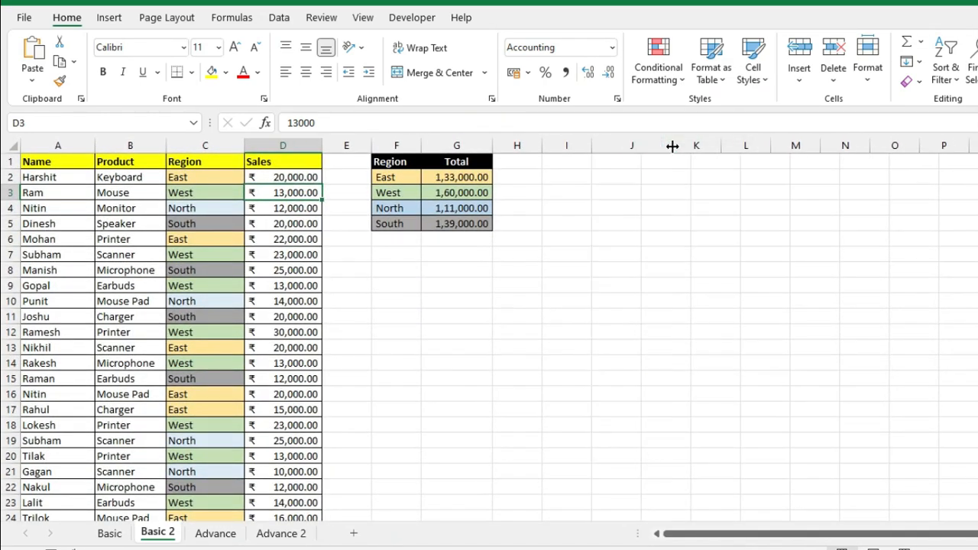
left_click(644, 162)
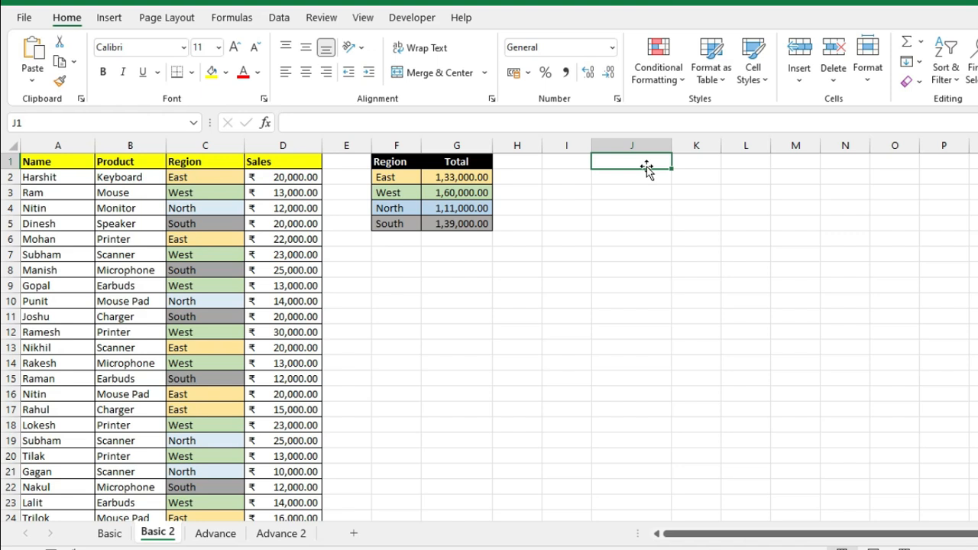
type("15")
type("-06-2024")
key("Return")
left_click(661, 148)
left_click(657, 166)
left_click_drag(672, 168, 628, 507)
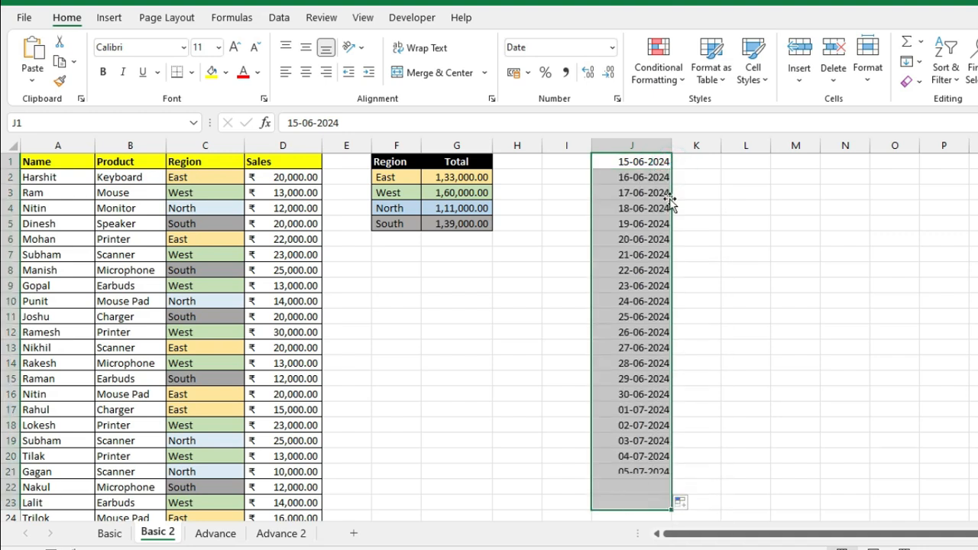
- Start an A Date Occurring rule on column J, previewing Today, Tomorrow, Last 7 days, Last week and This week
left_click(658, 67)
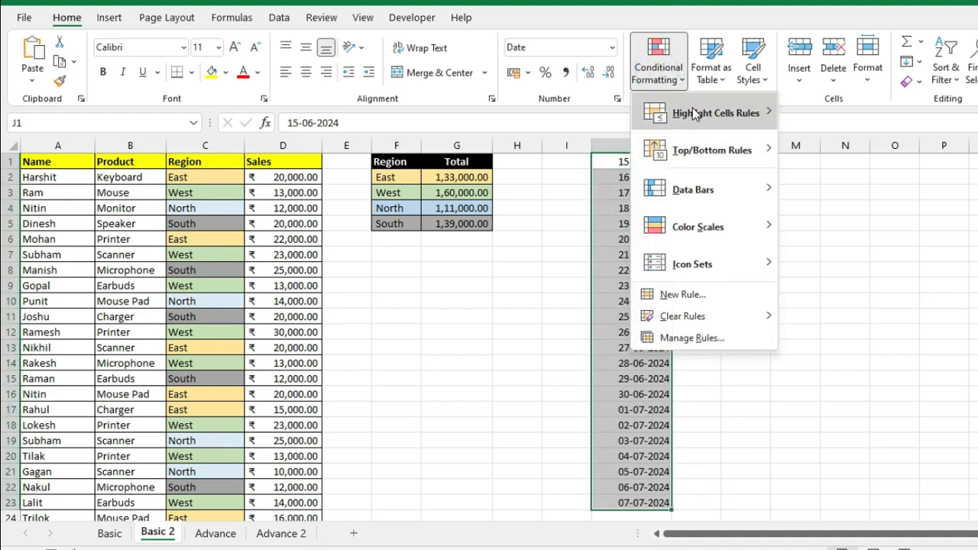
mouse_move(695, 114)
left_click(871, 300)
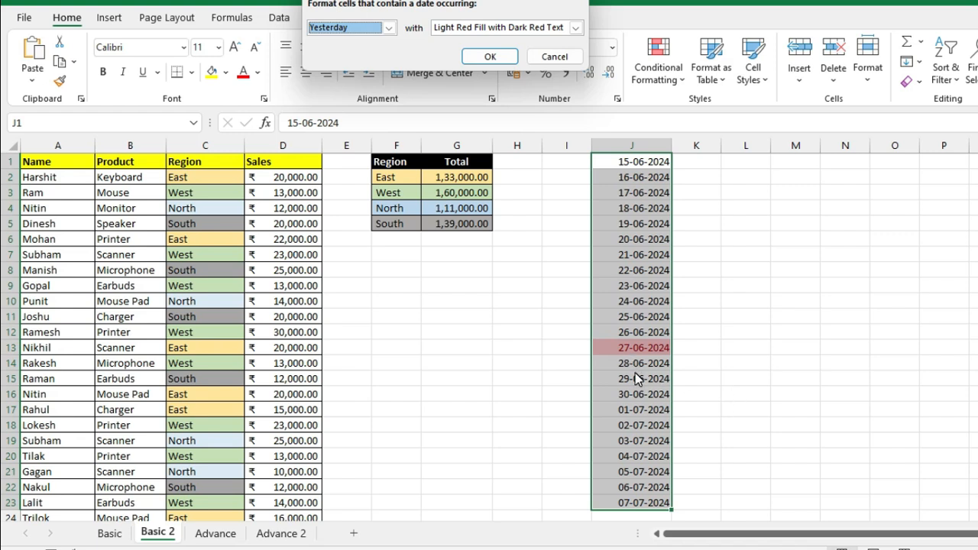
left_click(388, 29)
left_click(371, 52)
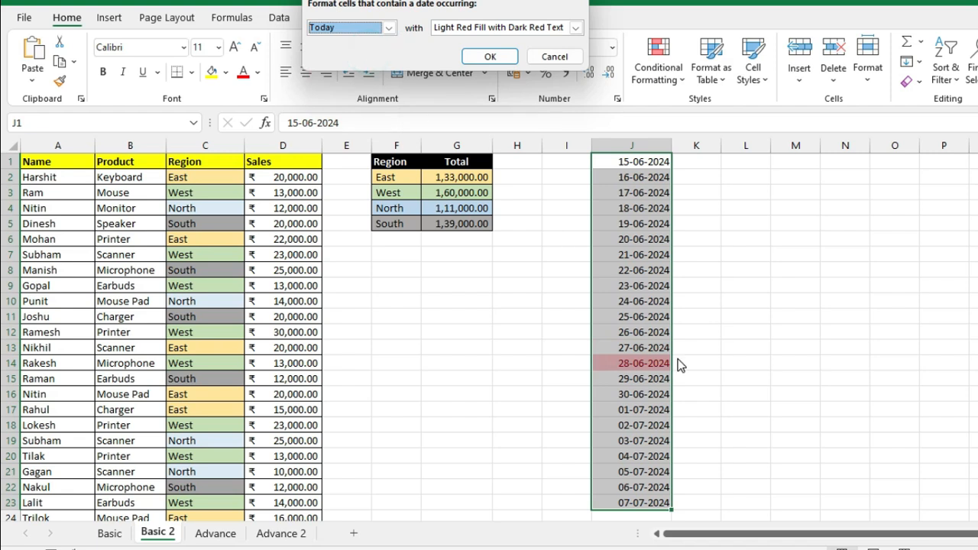
left_click(388, 27)
left_click(371, 63)
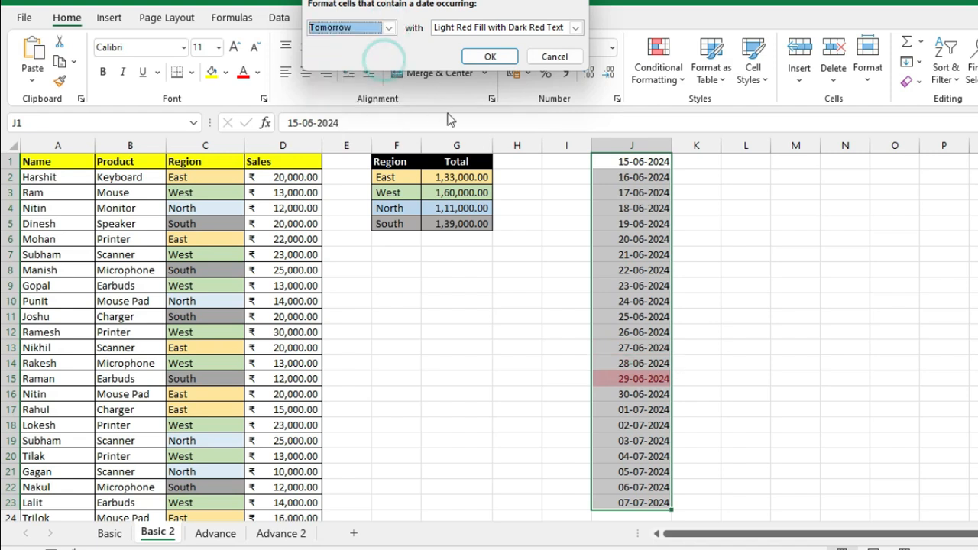
left_click(388, 28)
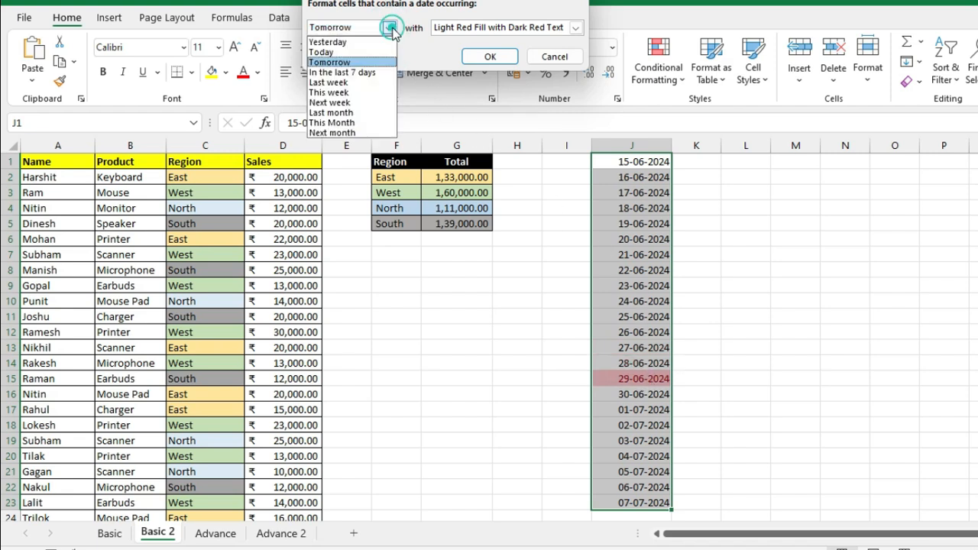
left_click(378, 73)
left_click(388, 28)
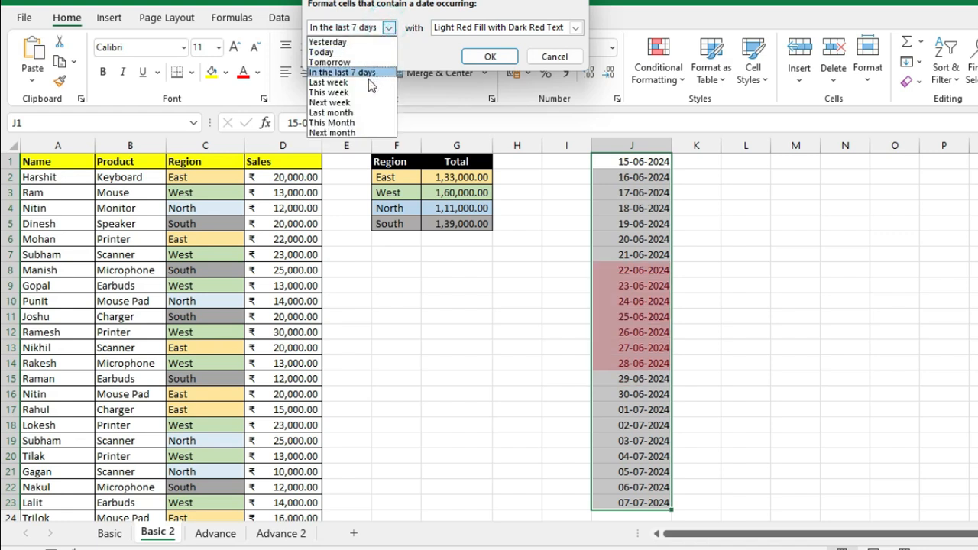
left_click(369, 81)
left_click(388, 28)
left_click(361, 90)
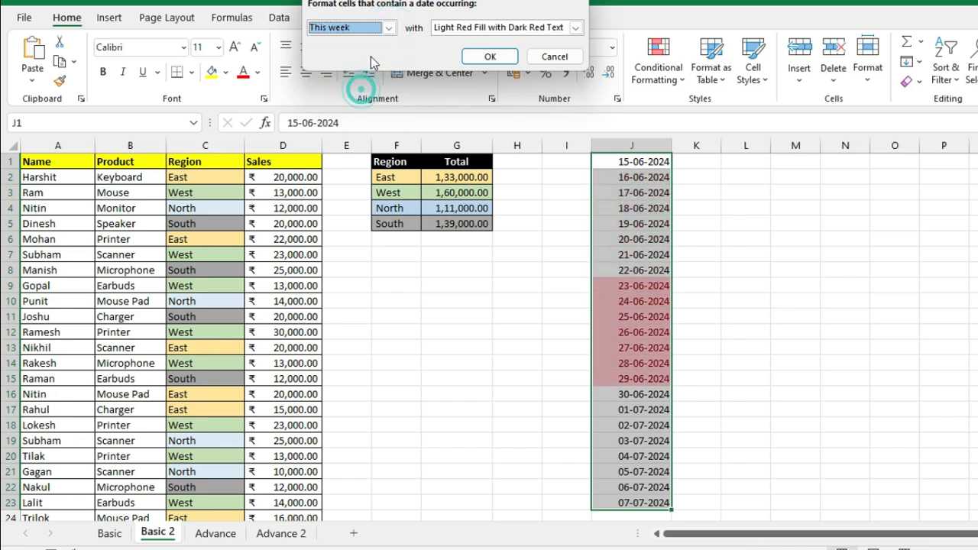
- Preview Next week and This month, then apply the Today rule shading 28-06-2024 light red
left_click(389, 29)
left_click(358, 102)
left_click(390, 28)
left_click(364, 122)
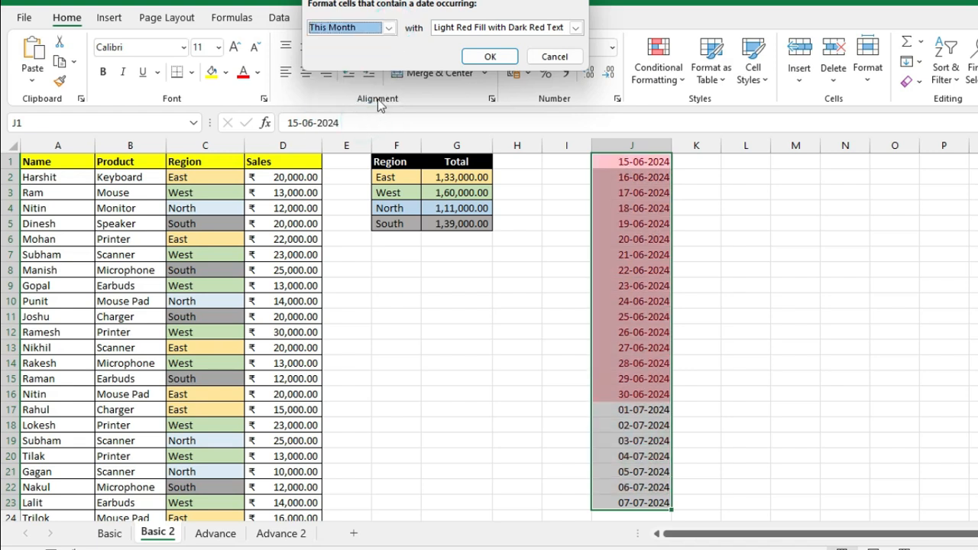
left_click(389, 29)
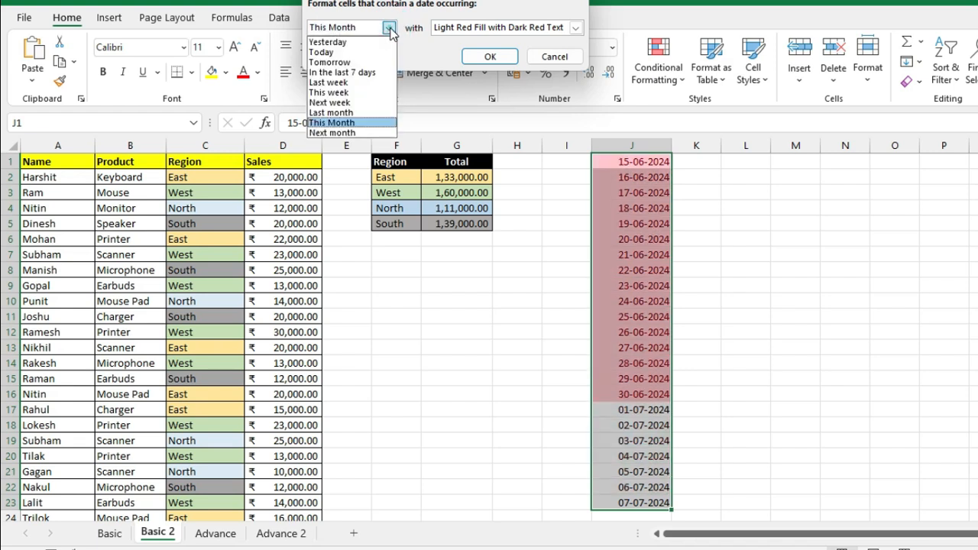
left_click(360, 51)
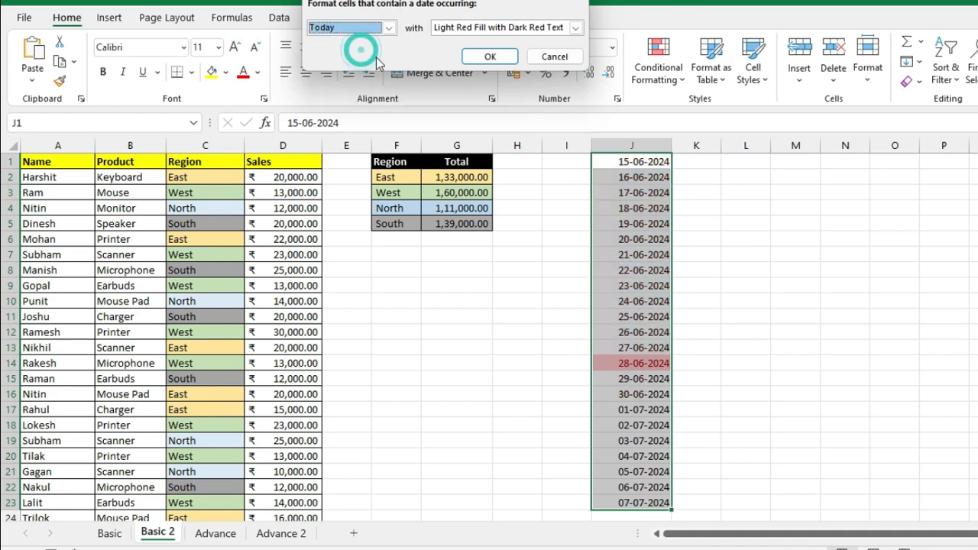
left_click(493, 56)
left_click(844, 347)
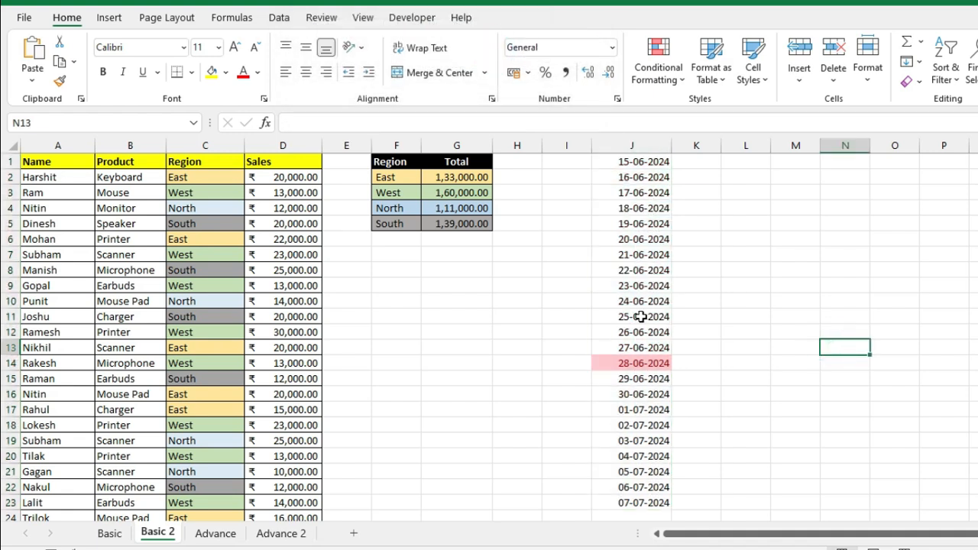
- Select all names in column A from A2 down
left_click(659, 61)
mouse_move(687, 116)
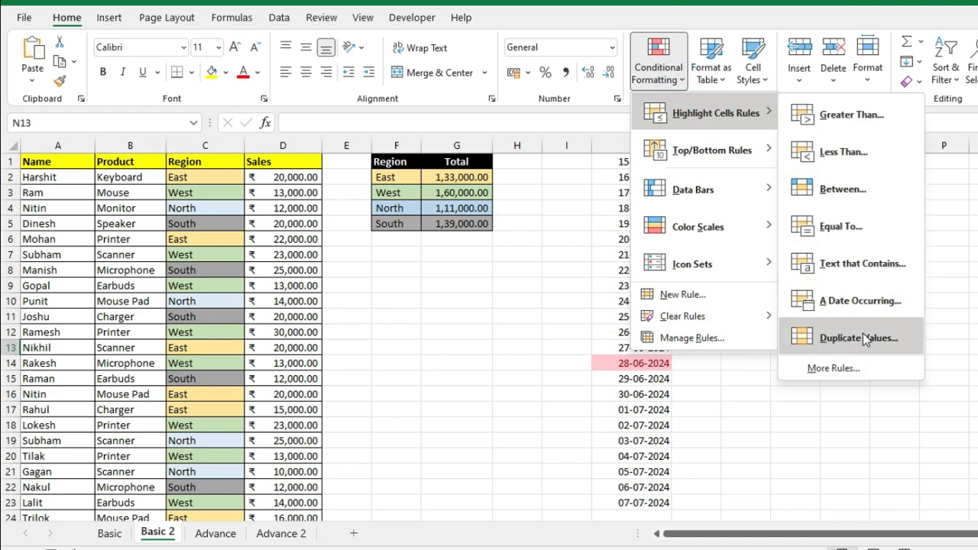
left_click(564, 323)
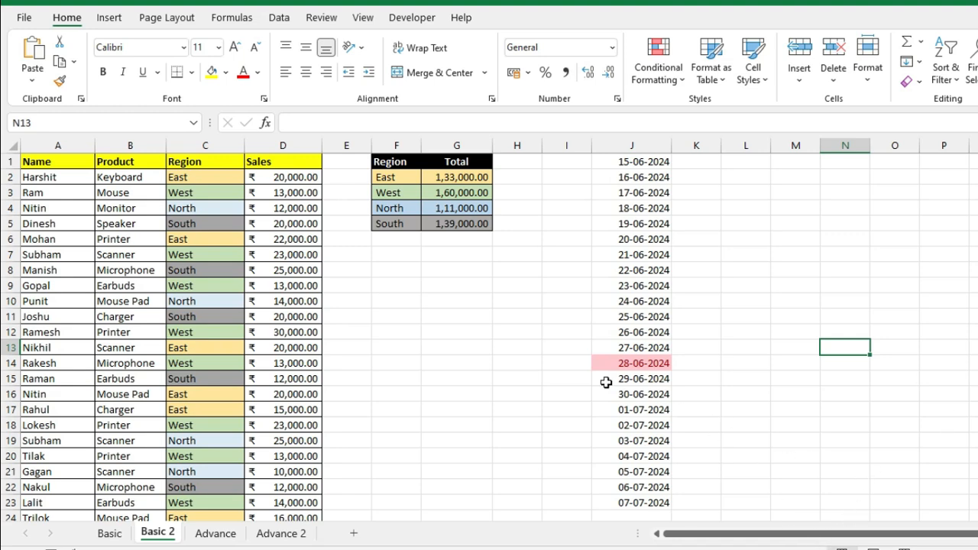
scroll(415, 334, "up", 3, "ctrl")
left_click_drag(777, 537, 650, 522)
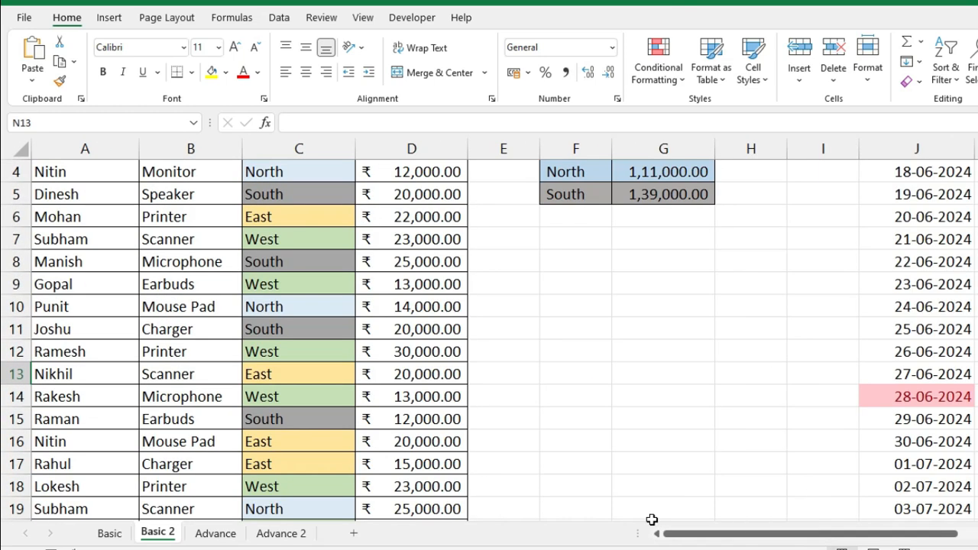
scroll(476, 393, "up", 1)
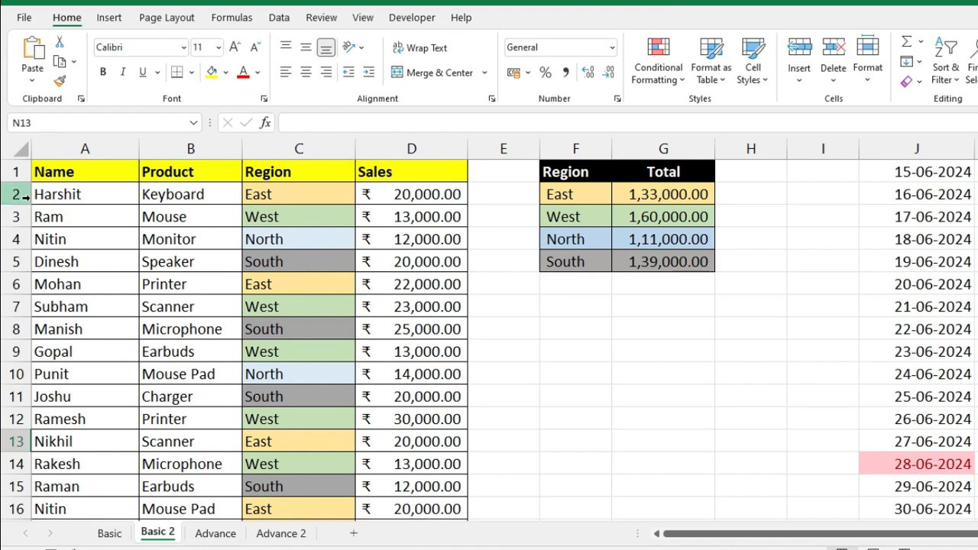
left_click_drag(76, 193, 76, 258)
left_click_drag(82, 196, 79, 218)
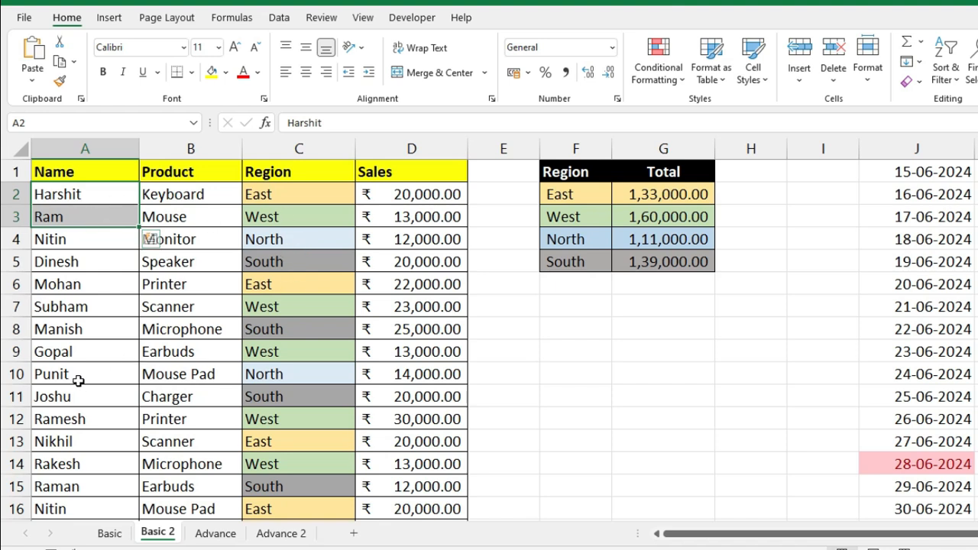
left_click(85, 197)
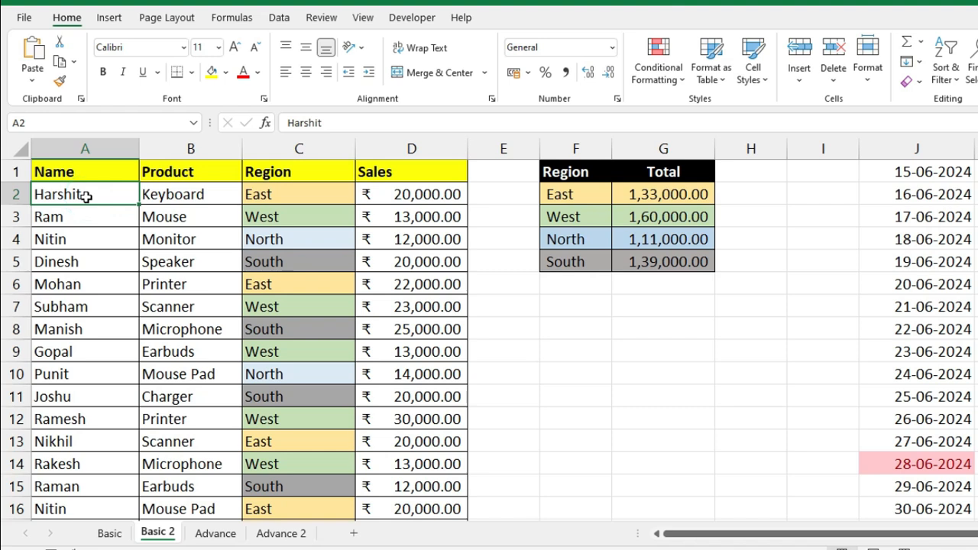
key("ctrl+shift+Down")
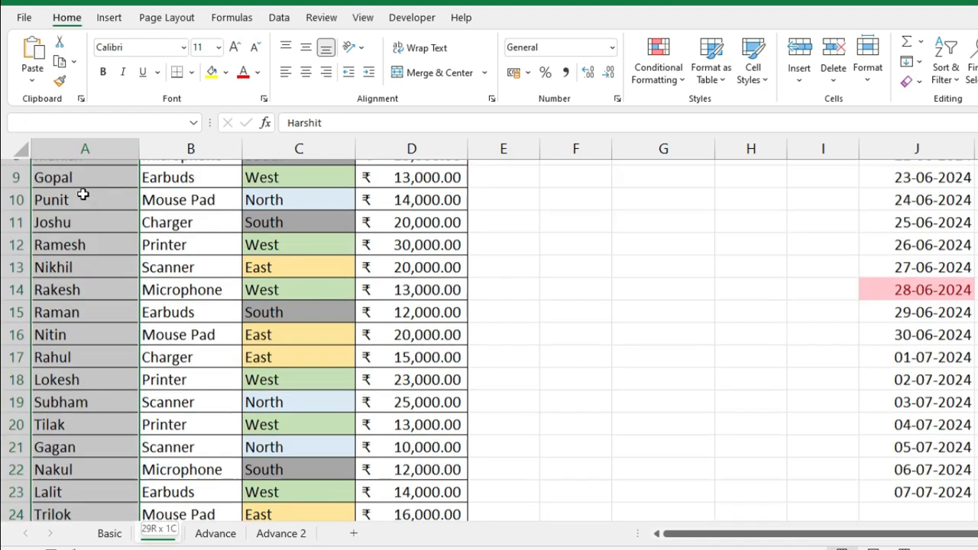
scroll(81, 191, "up", 5)
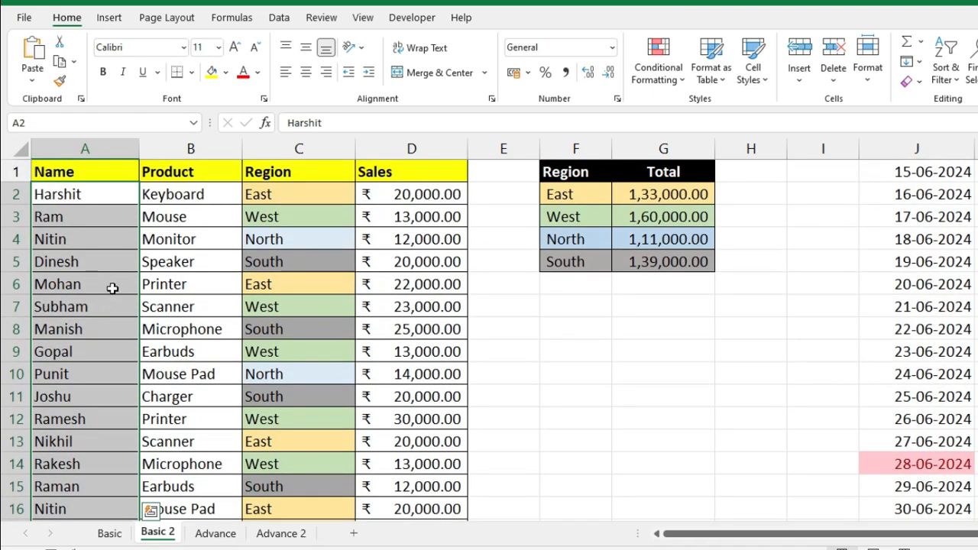
- Add a Duplicate Values rule on the names using a custom format
left_click(657, 69)
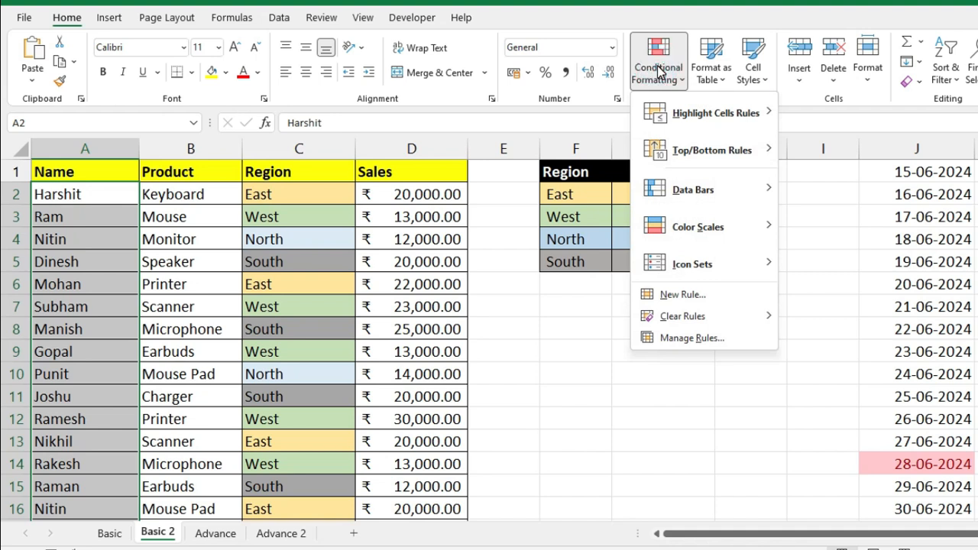
mouse_move(691, 114)
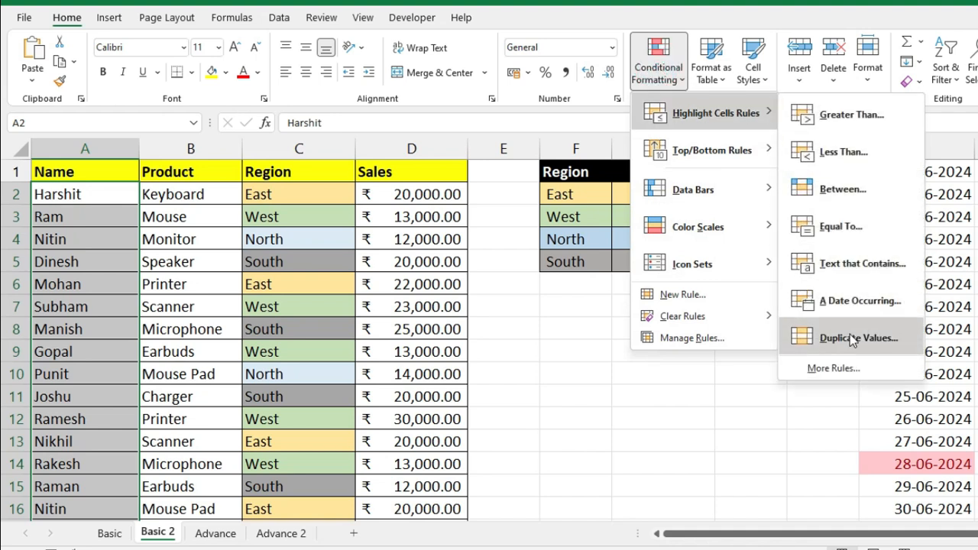
left_click(852, 340)
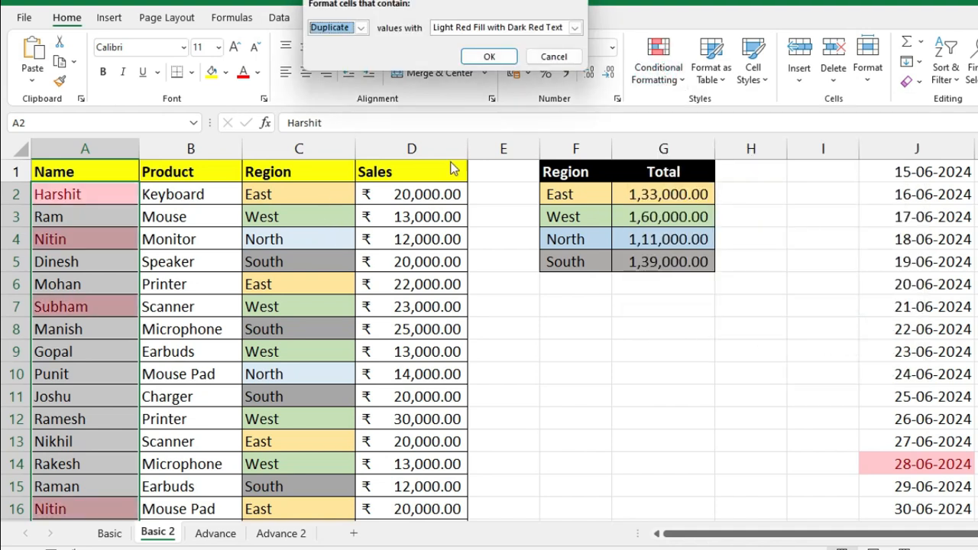
left_click(574, 29)
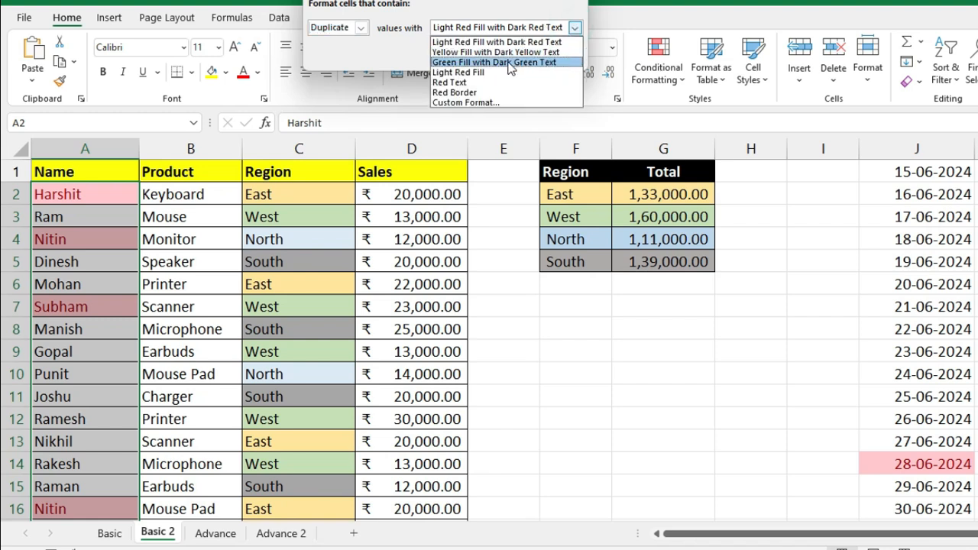
left_click(495, 101)
- Set the duplicate format to a double underline with dark red font and apply the rule
left_click(311, 9)
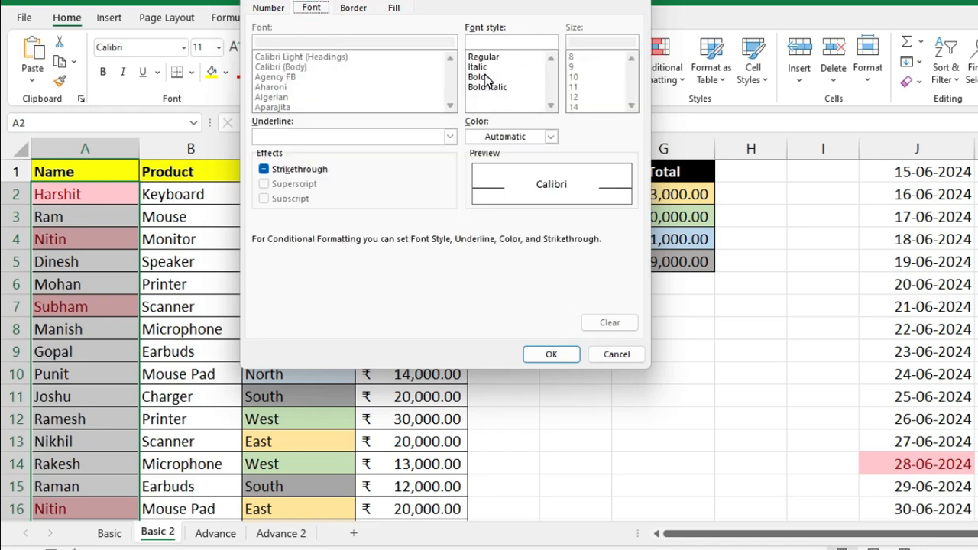
left_click(450, 137)
left_click(377, 168)
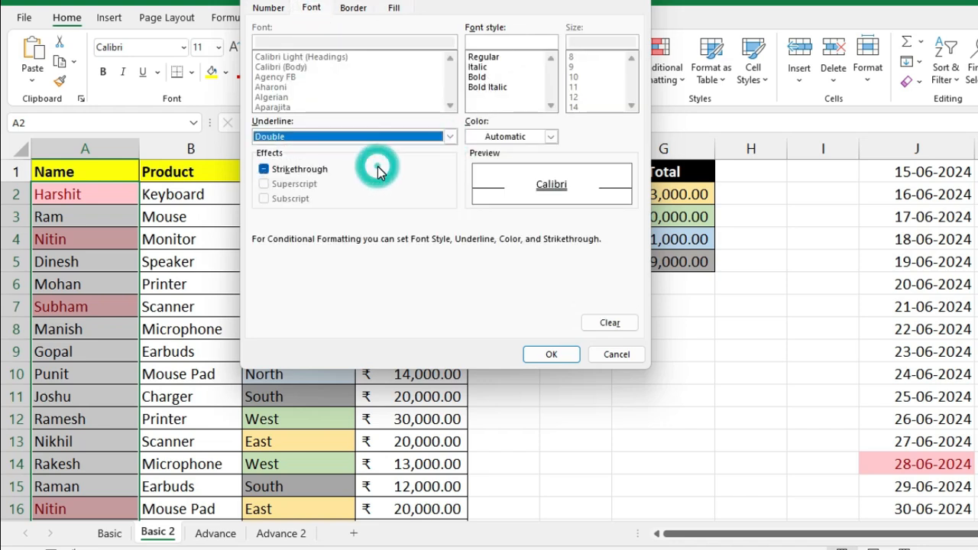
left_click(550, 136)
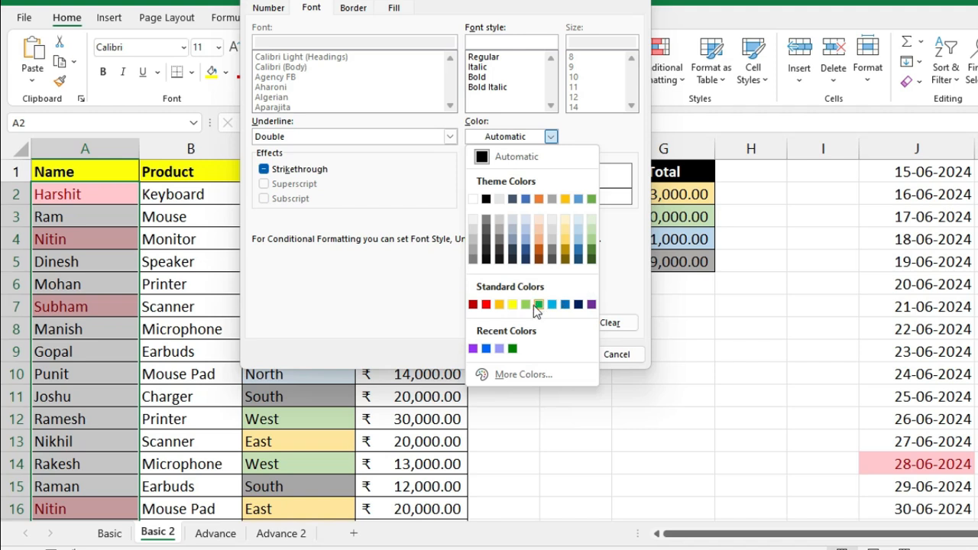
left_click(474, 305)
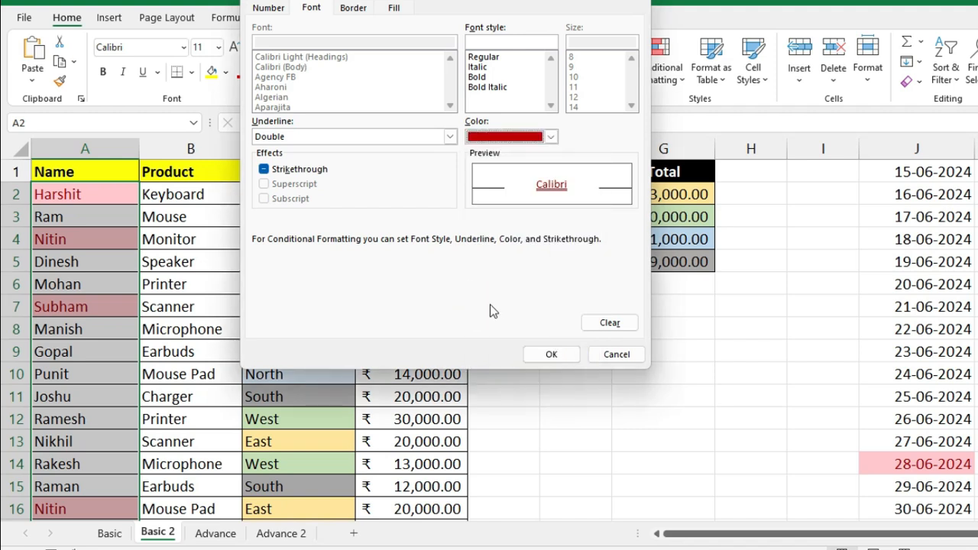
left_click(386, 8)
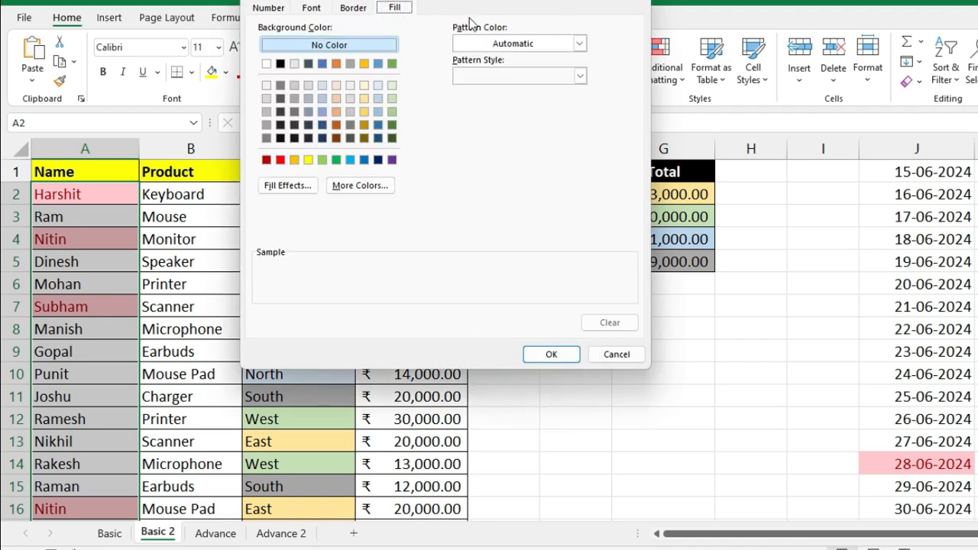
left_click(551, 355)
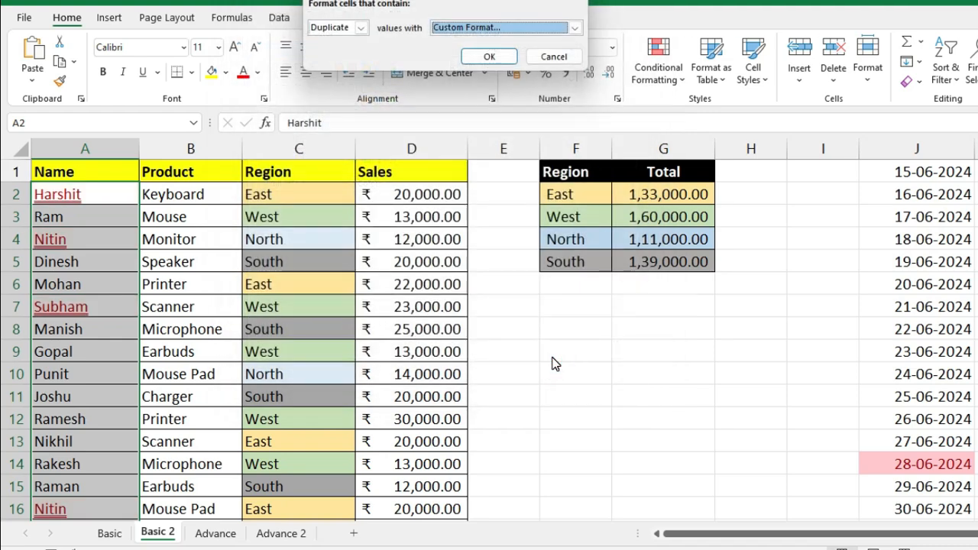
left_click(490, 58)
left_click(193, 242)
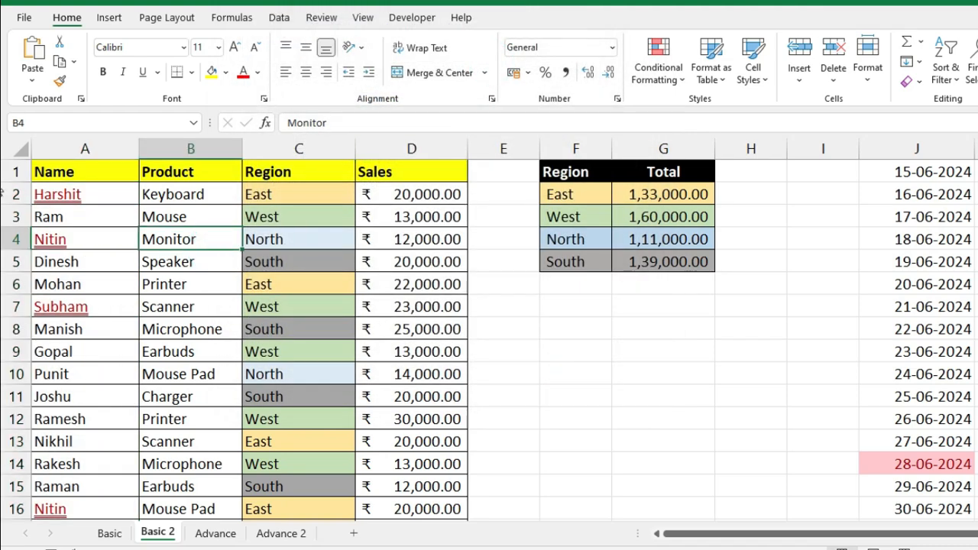
scroll(3, 197, "down", 1)
scroll(3, 197, "down", 5)
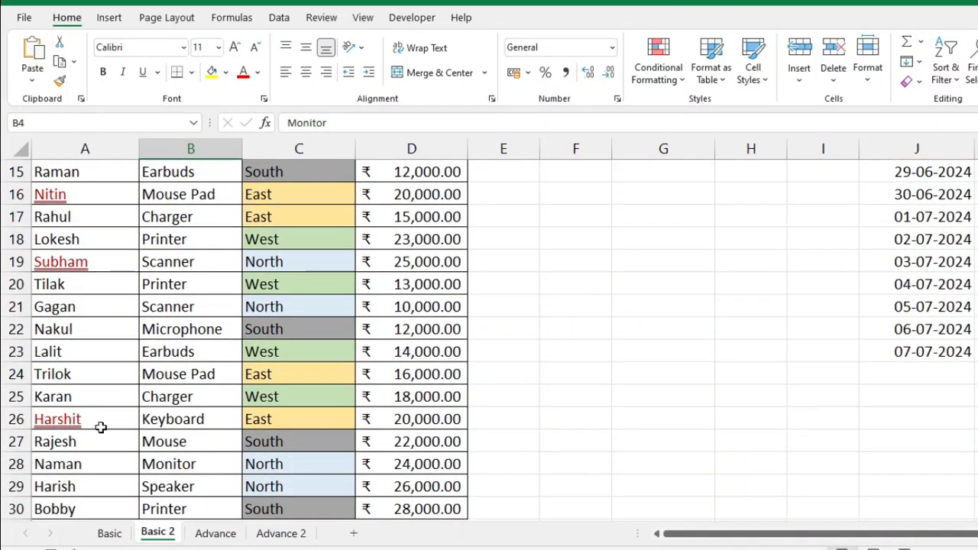
left_click(102, 417)
scroll(111, 367, "up", 5)
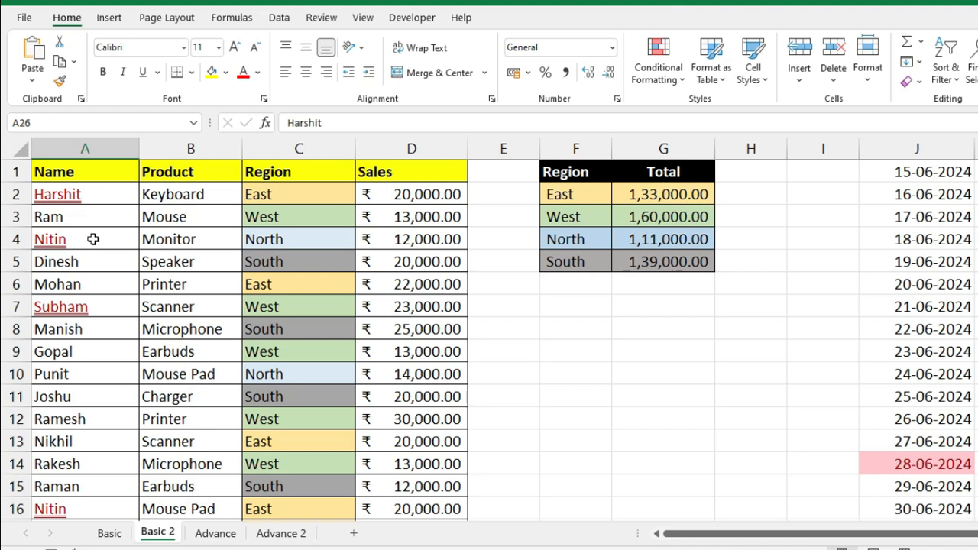
left_click(658, 65)
mouse_move(655, 111)
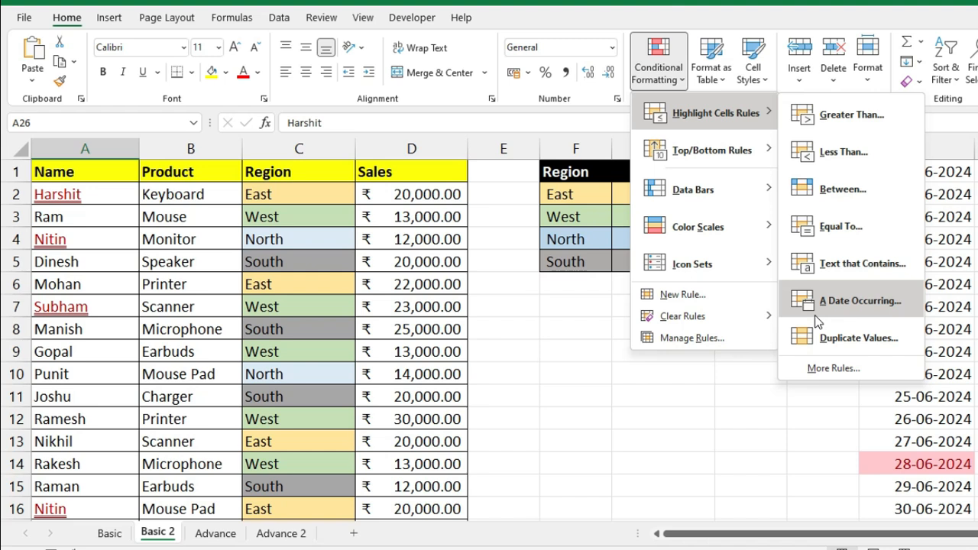
mouse_move(728, 147)
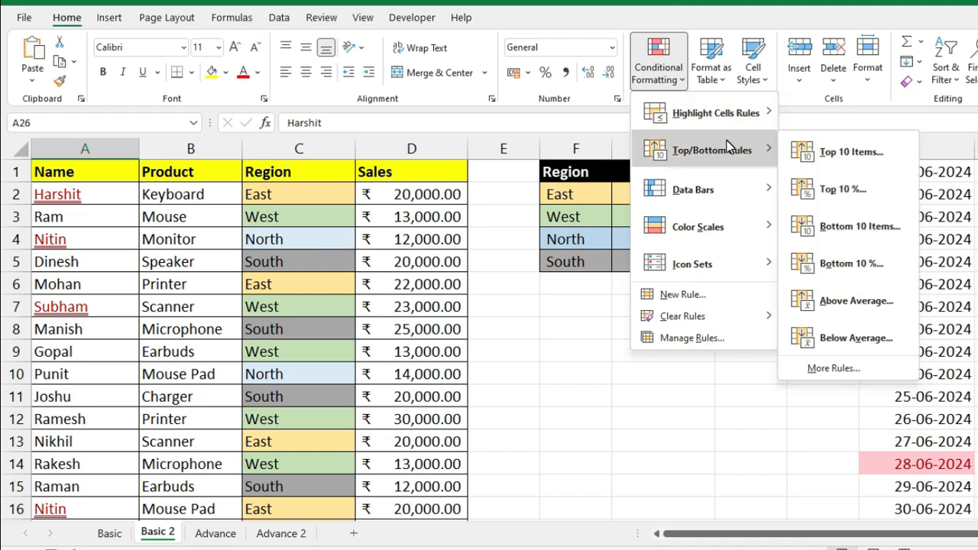
- Select marks B3:D12 on the Basic sheet and clear the rules from those selected cells
left_click(110, 532)
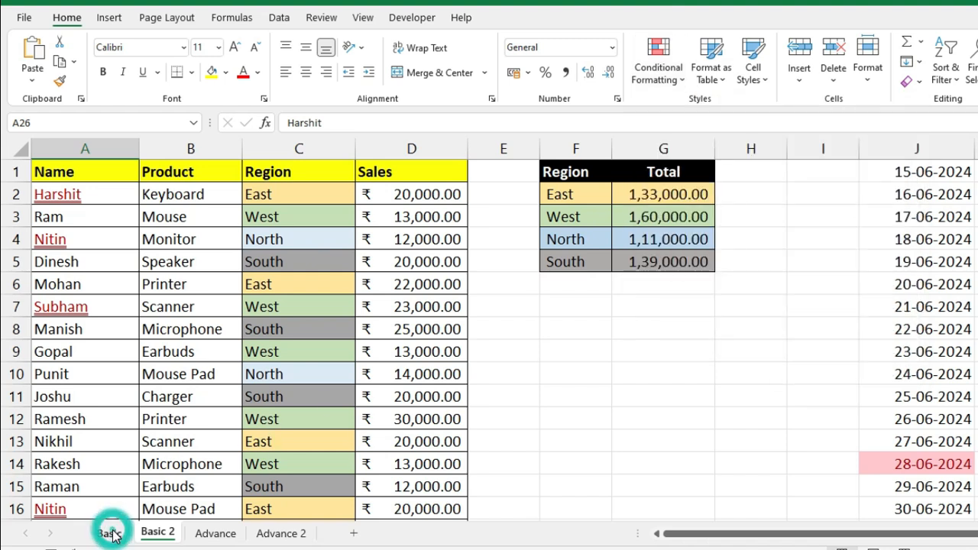
left_click(110, 533)
left_click_drag(209, 212, 409, 483)
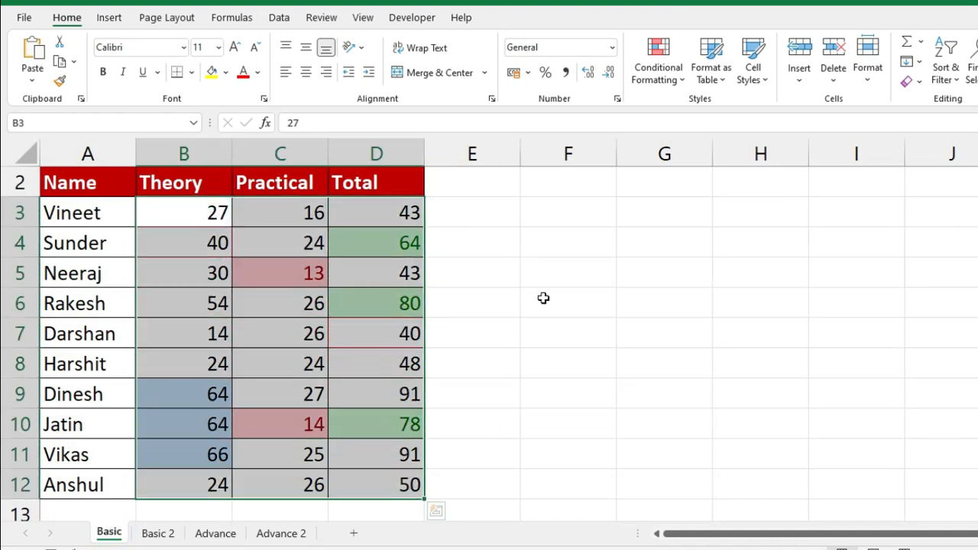
left_click(658, 73)
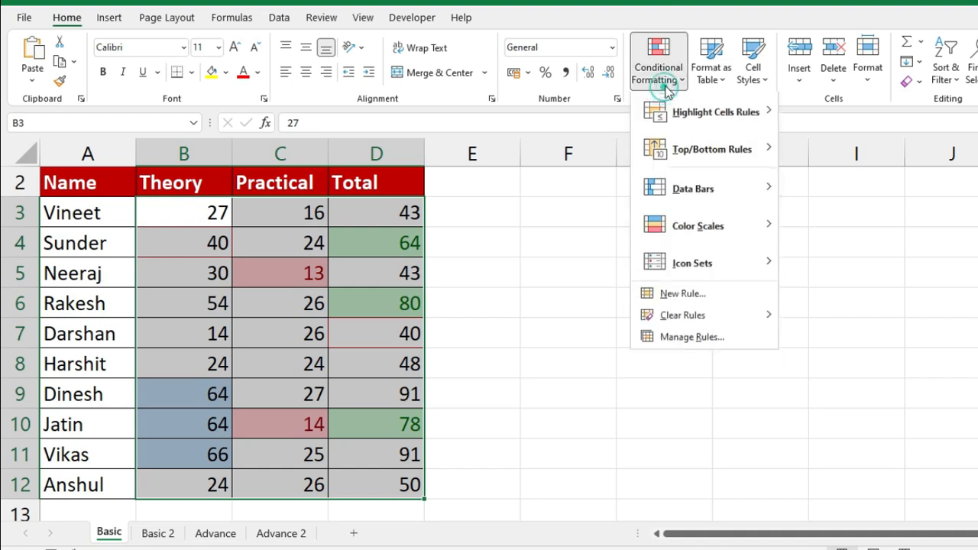
left_click(724, 318)
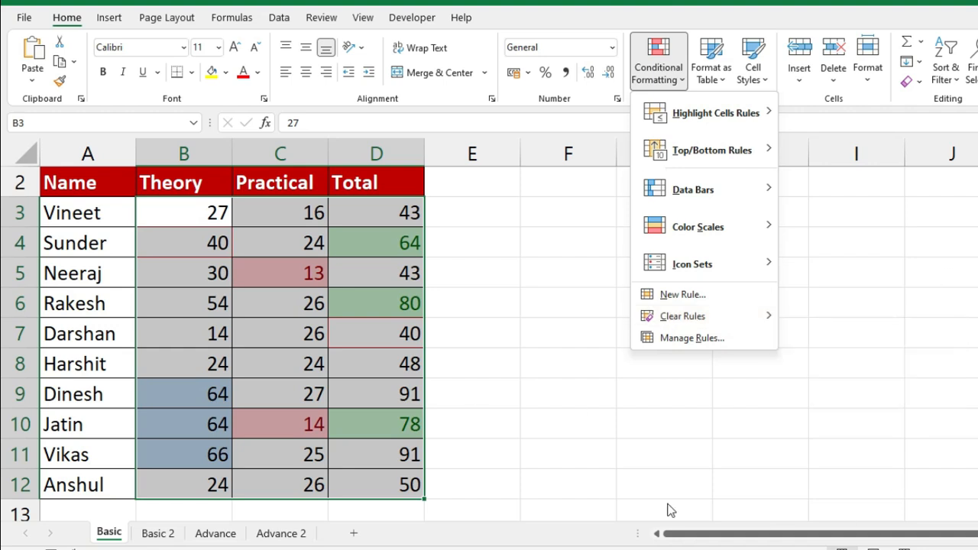
mouse_move(751, 319)
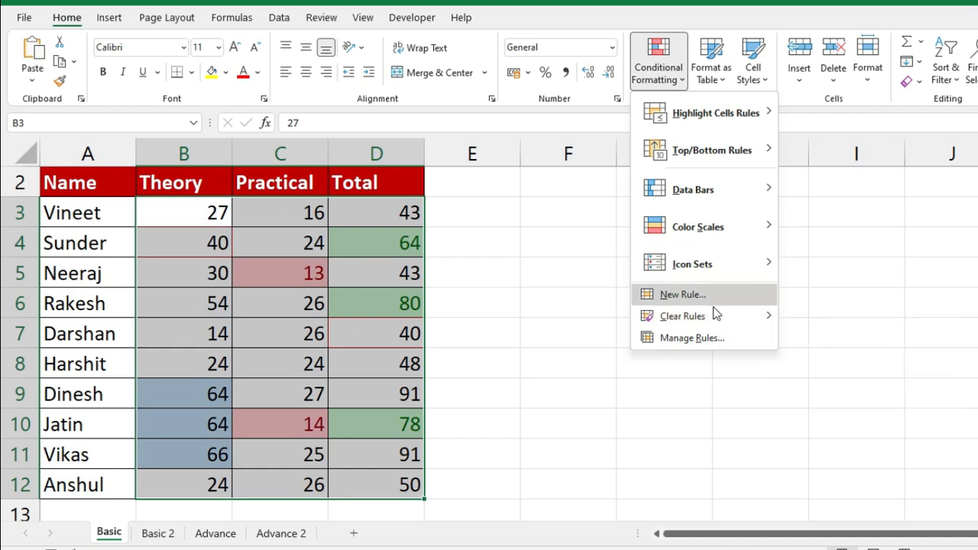
mouse_move(714, 313)
left_click(864, 320)
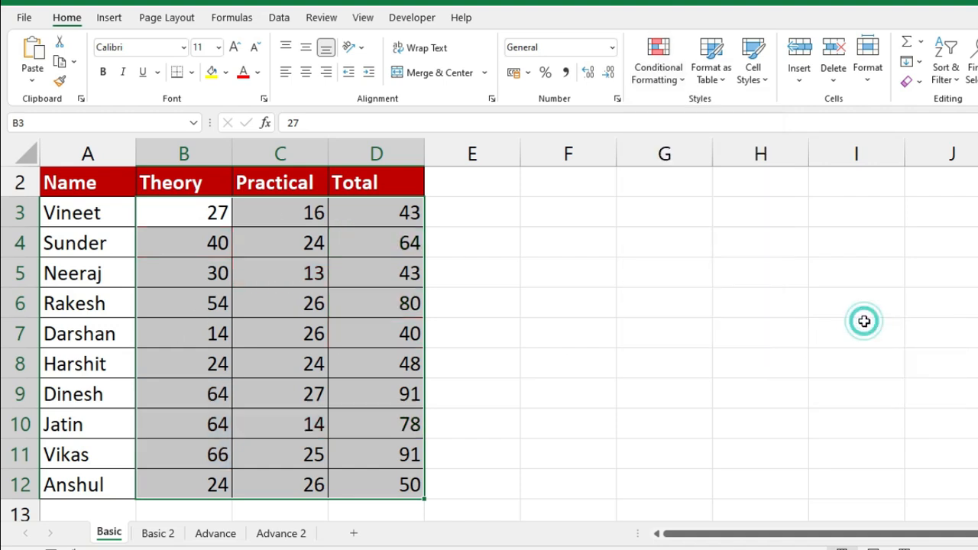
- Select totals D3:D12 and add a Top 3 Items rule with green fill and dark green text
left_click(395, 211)
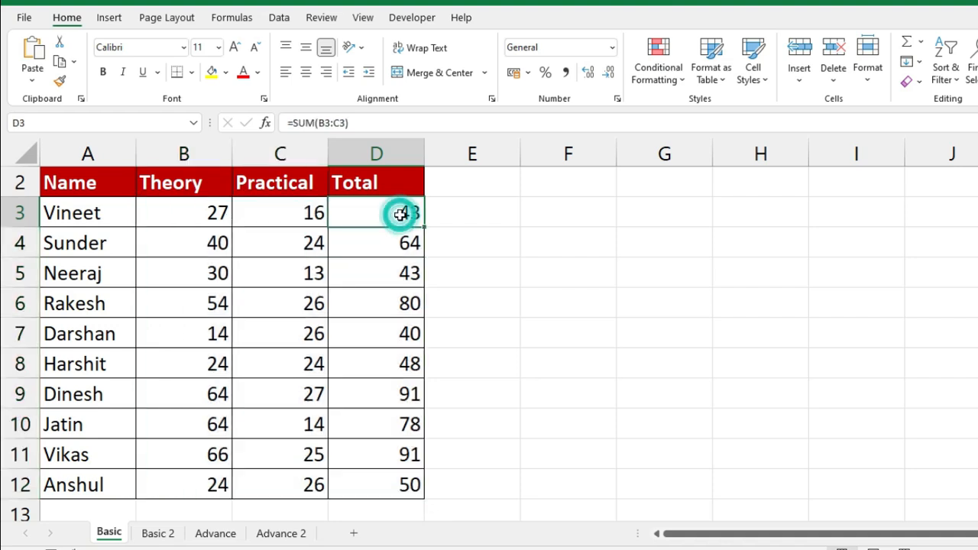
key("ctrl+shift+Down")
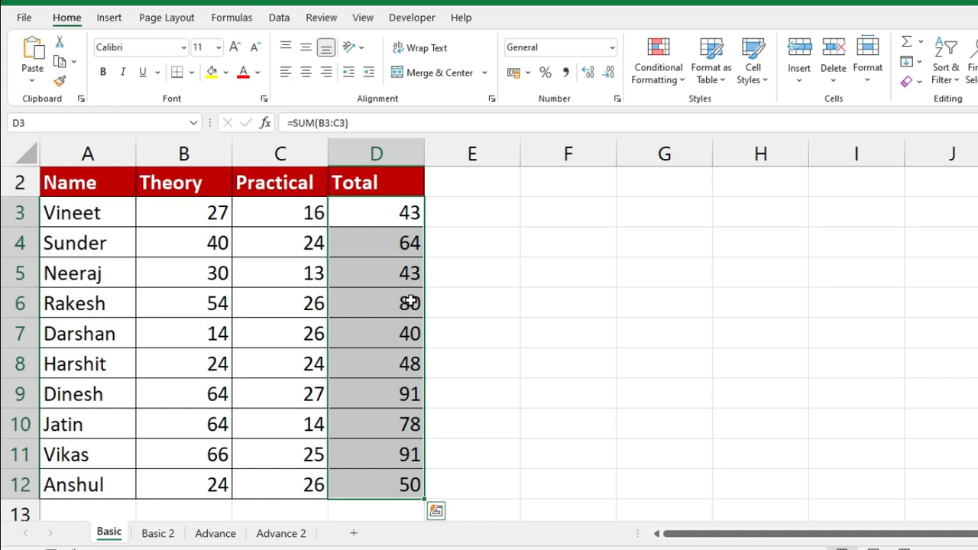
left_click(659, 68)
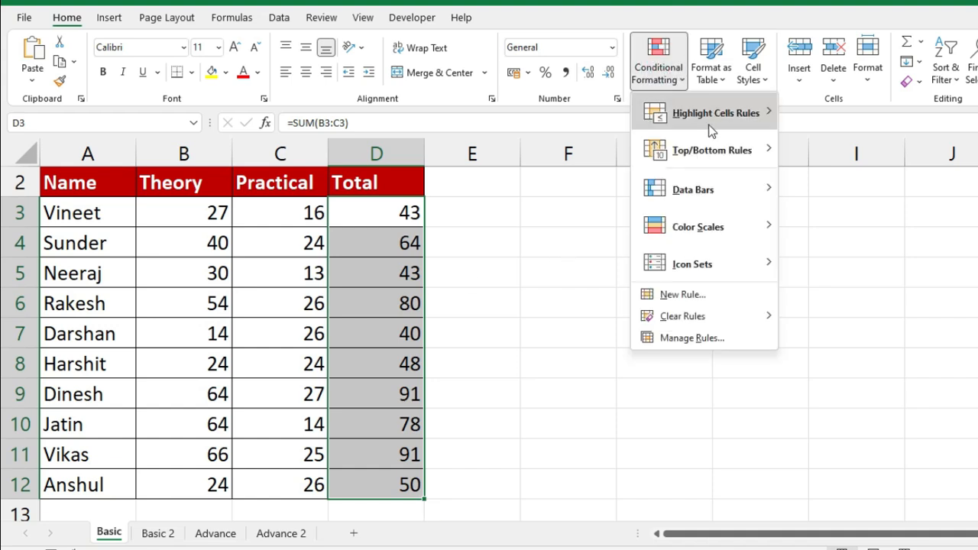
mouse_move(732, 155)
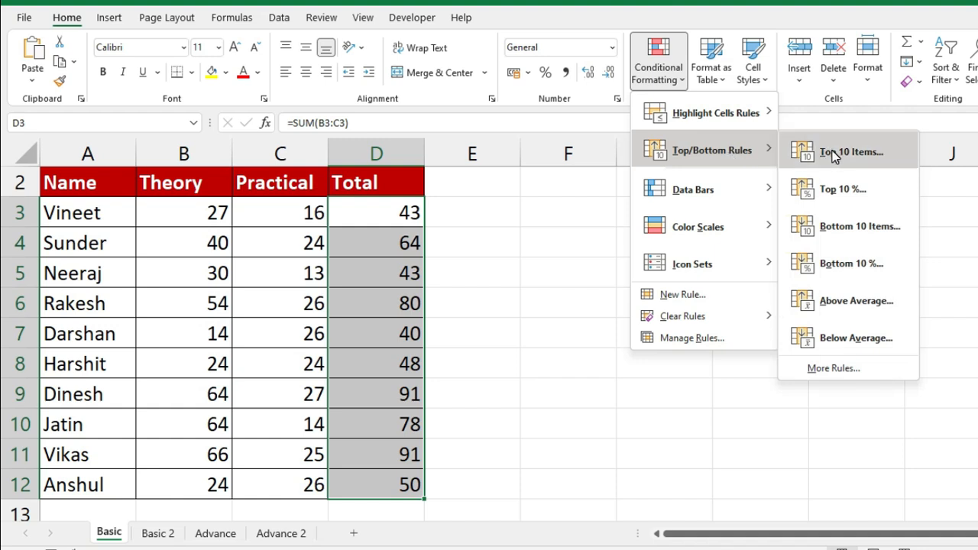
left_click(835, 155)
left_click_drag(522, 0, 838, 109)
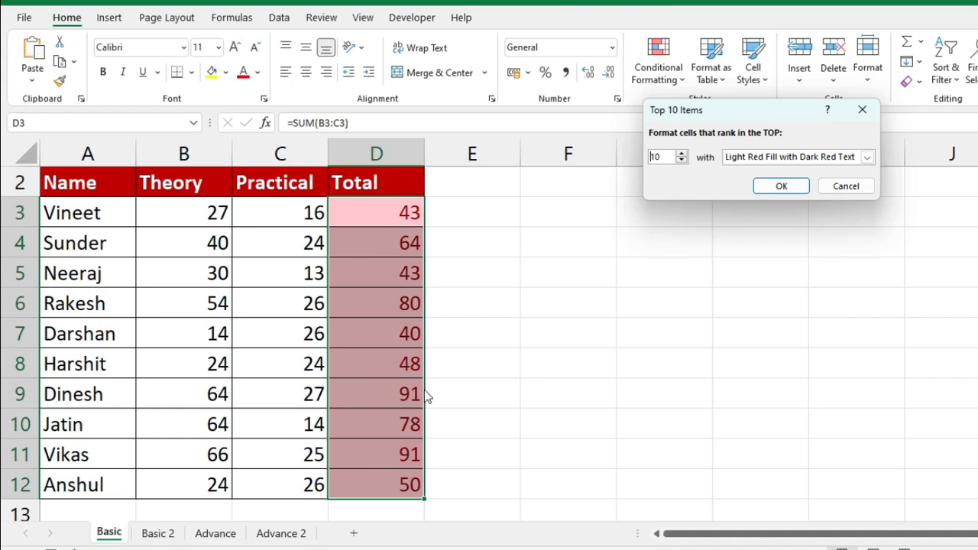
left_click_drag(664, 156, 640, 156)
type("3")
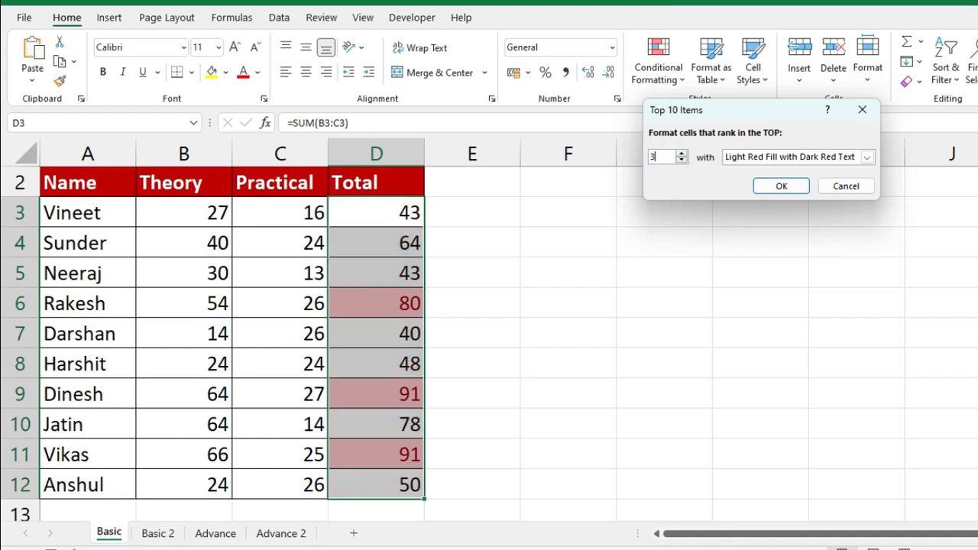
left_click(867, 157)
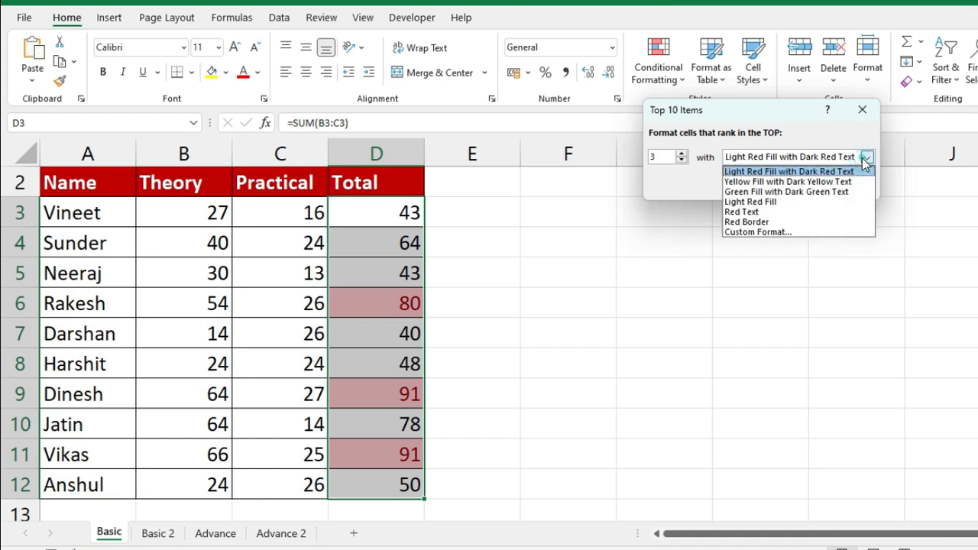
left_click(826, 192)
left_click(798, 186)
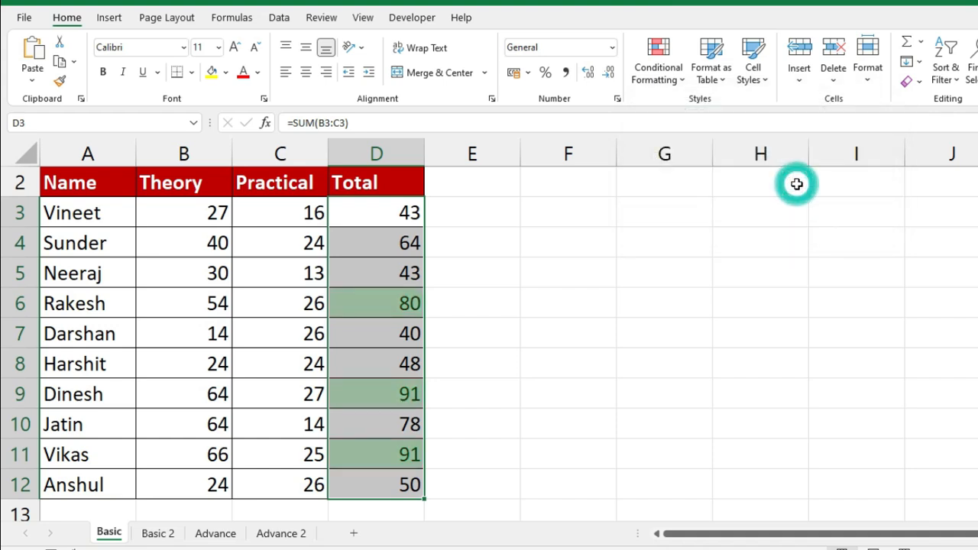
left_click(677, 67)
- Add a Bottom 3 Items rule on the totals, keeping light red fill with dark red text
mouse_move(703, 114)
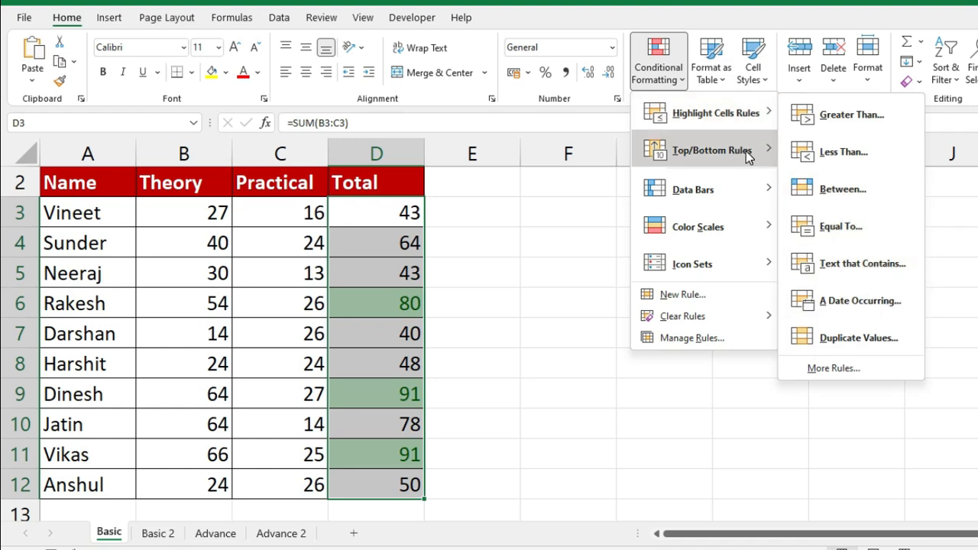
mouse_move(749, 156)
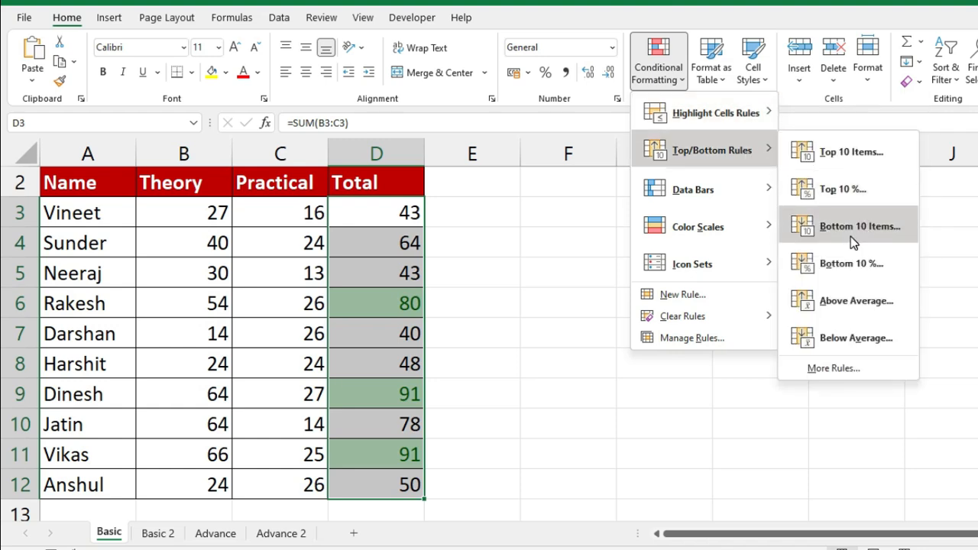
left_click(850, 233)
double_click(658, 157)
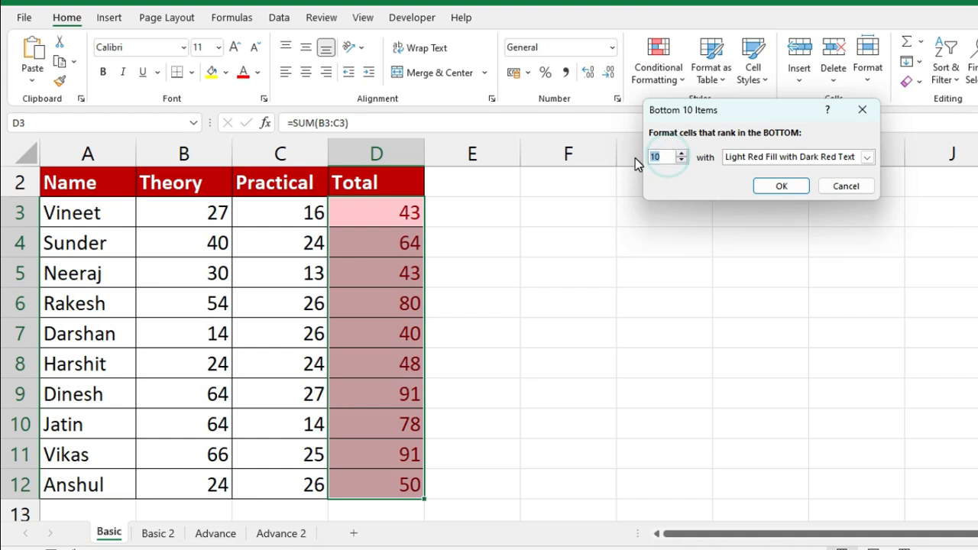
type("3")
key("Return")
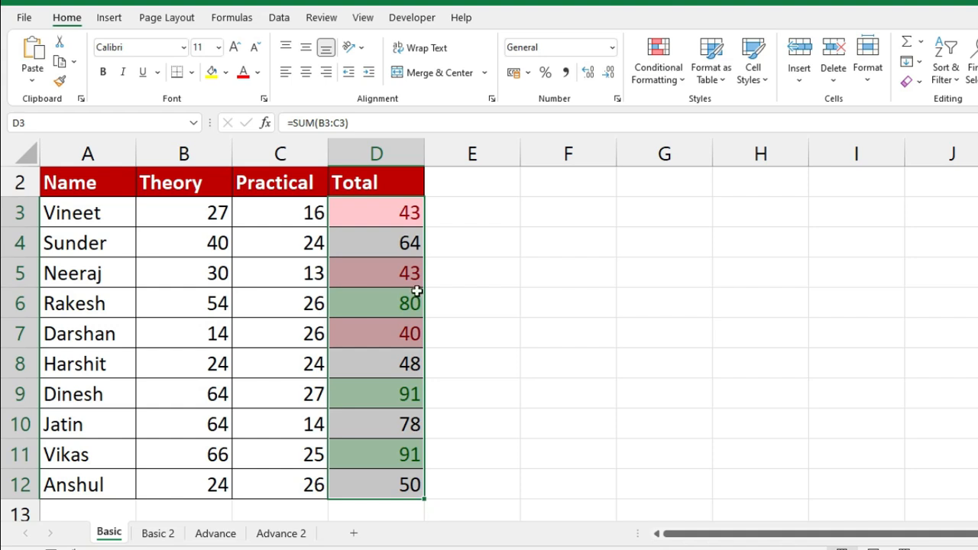
left_click(306, 213)
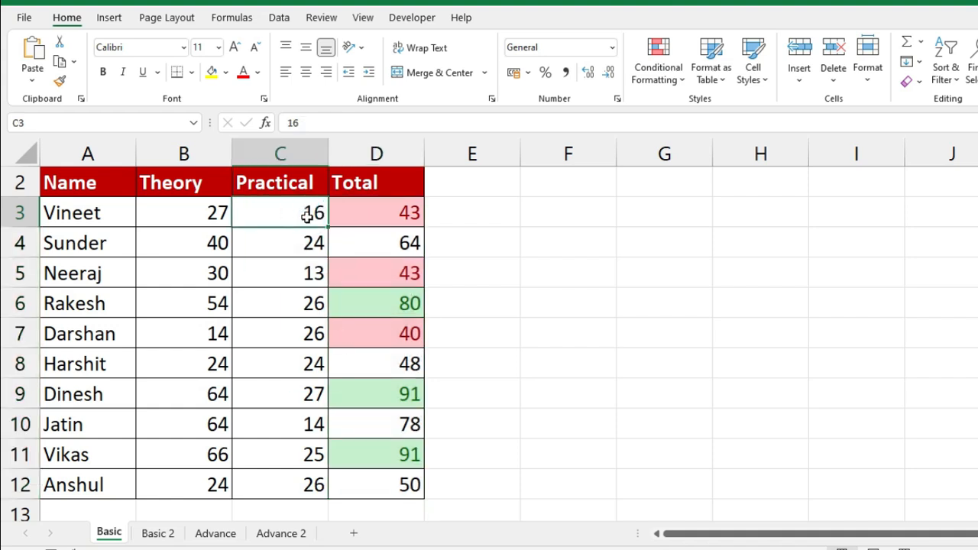
- Add a Top 10% light red rule to Practical marks C3:C12, after trying 20 and 30 percent
key("ctrl+shift+Down")
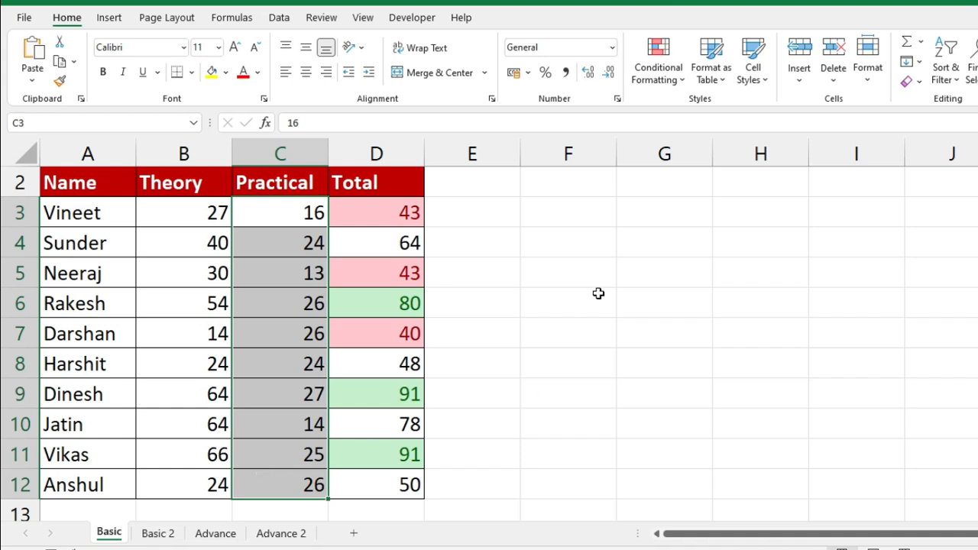
left_click(657, 65)
mouse_move(698, 151)
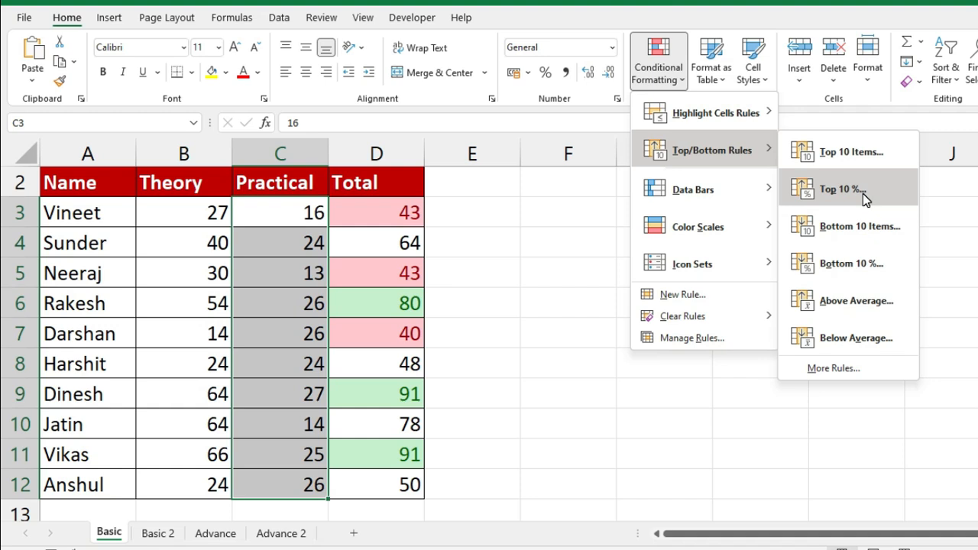
left_click(864, 197)
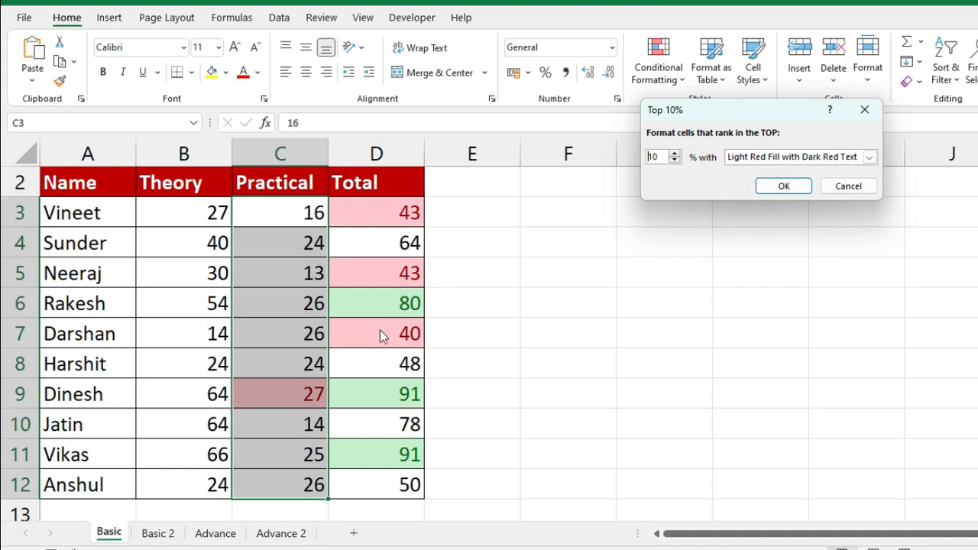
double_click(655, 157)
type("20")
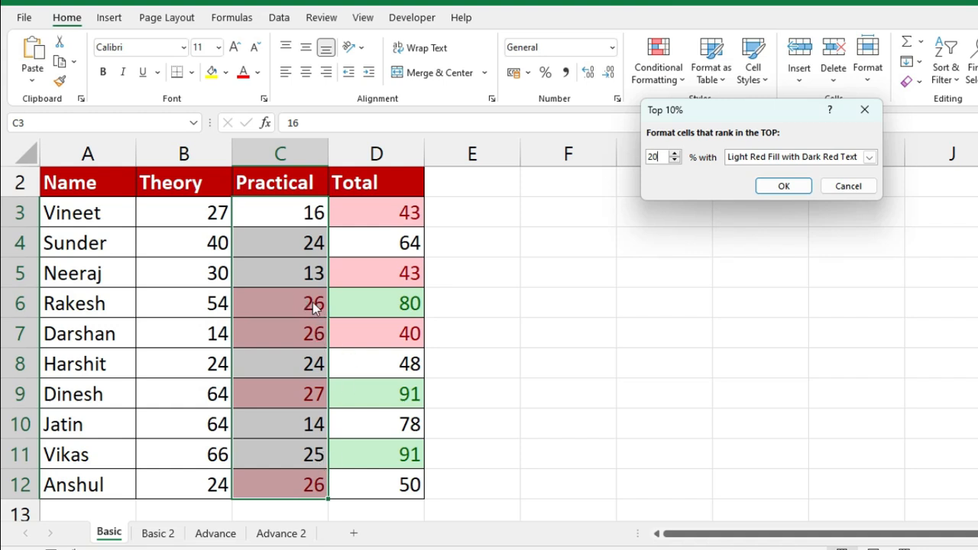
key("BackSpace")
key("BackSpace")
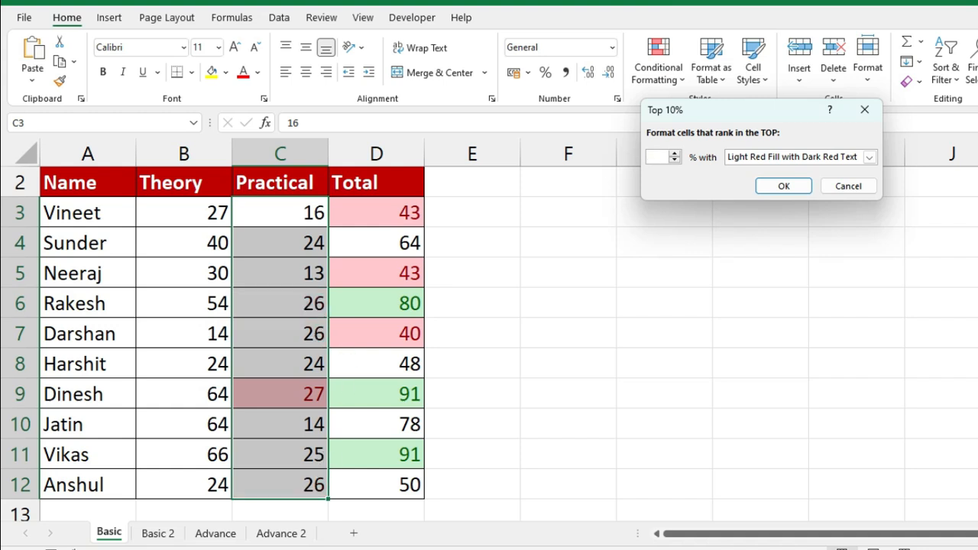
type("30")
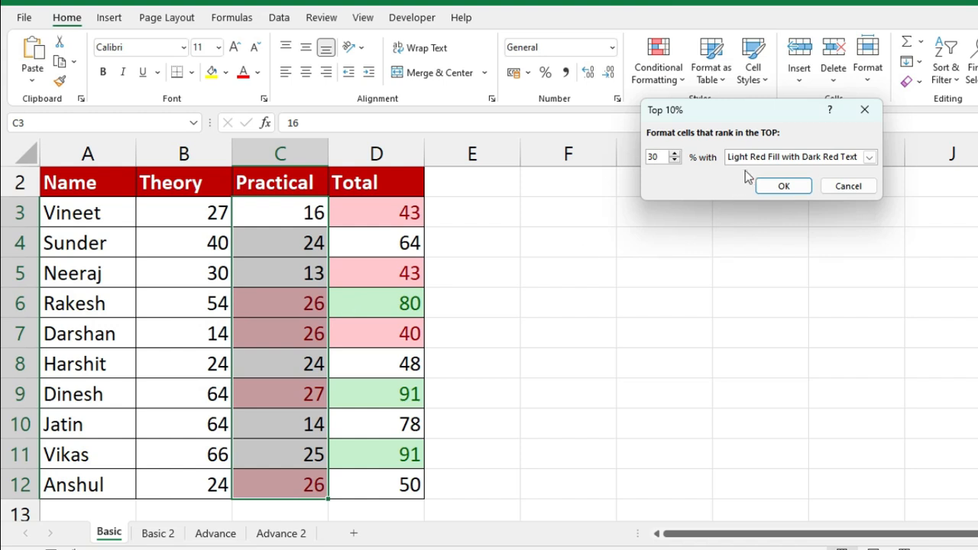
key("BackSpace")
type("10")
left_click(784, 187)
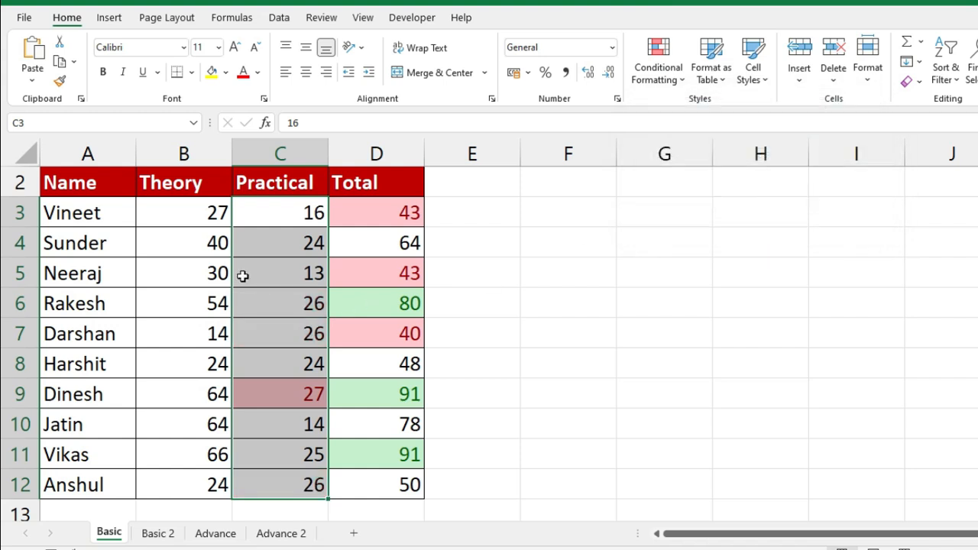
left_click(208, 214)
key("ctrl+shift+Down")
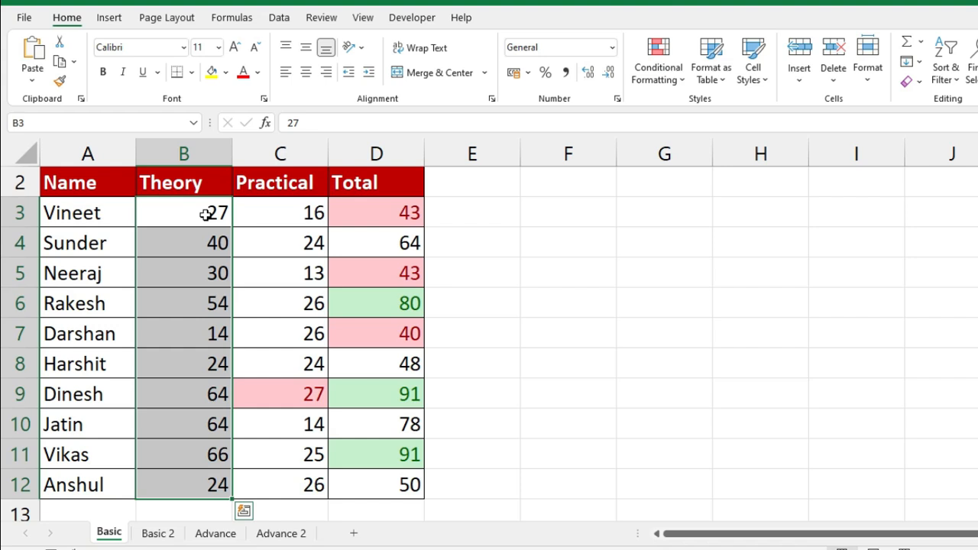
- Add a Bottom 10% rule to Theory marks B3:B12 with yellow fill and dark yellow text
left_click(656, 64)
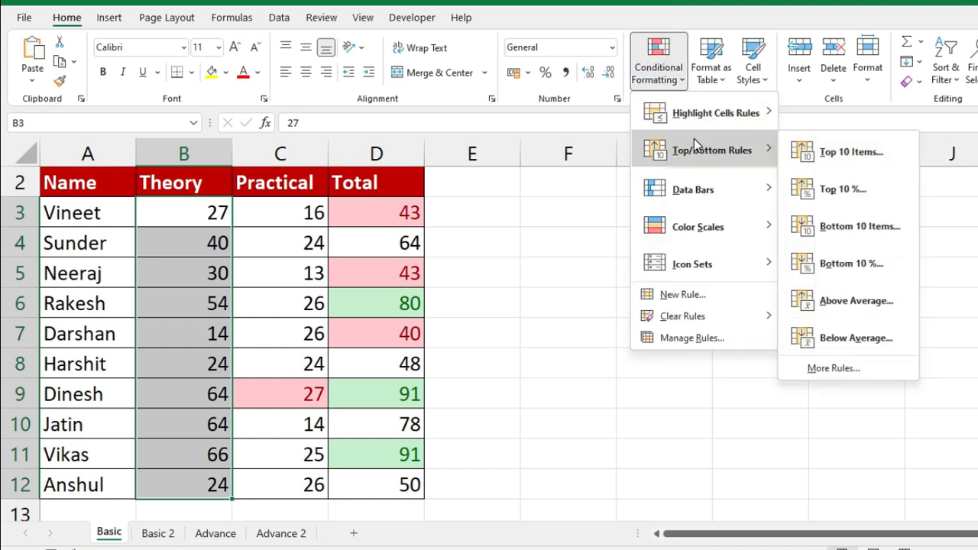
left_click(866, 268)
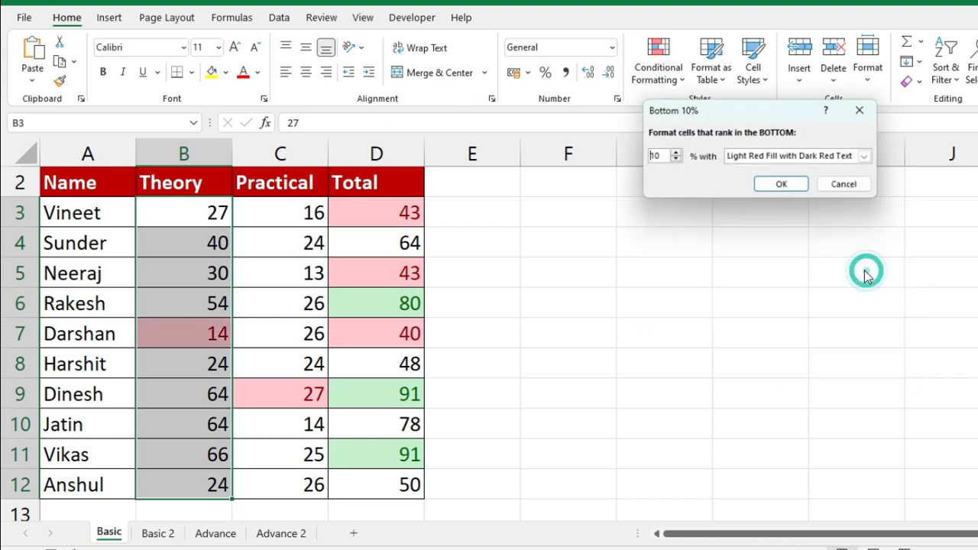
left_click(869, 157)
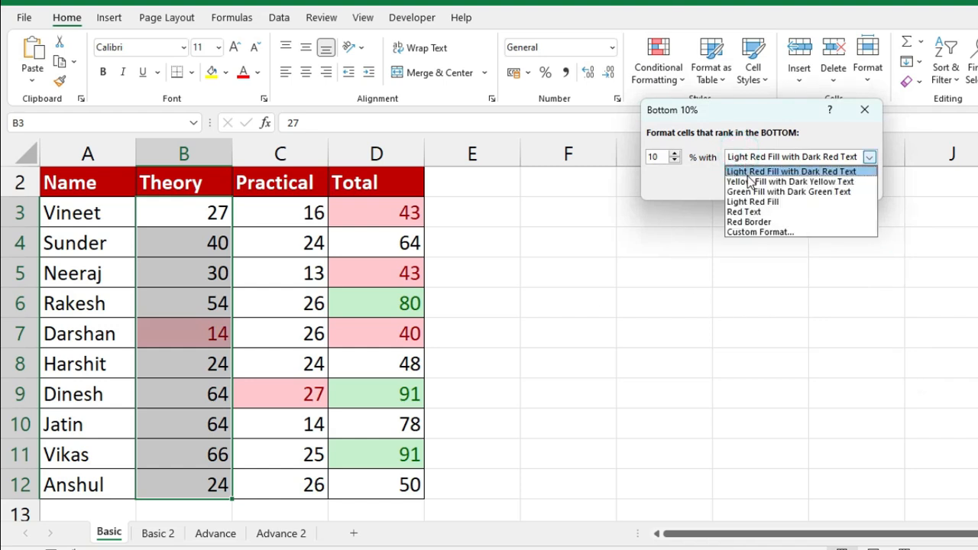
left_click(751, 182)
left_click(769, 185)
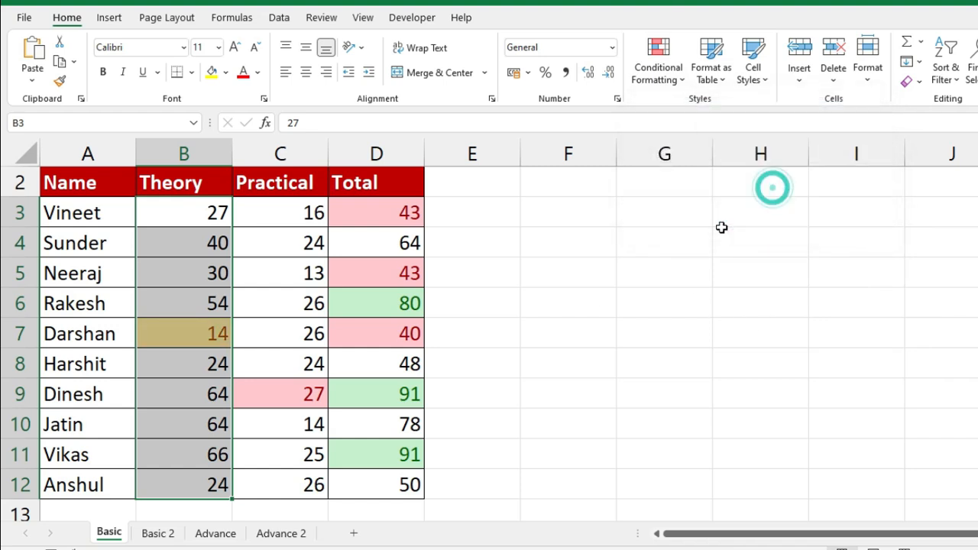
- Check the highlighted marks: 27 among Practical and 14 among Theory
left_click_drag(313, 212, 312, 484)
left_click(313, 393)
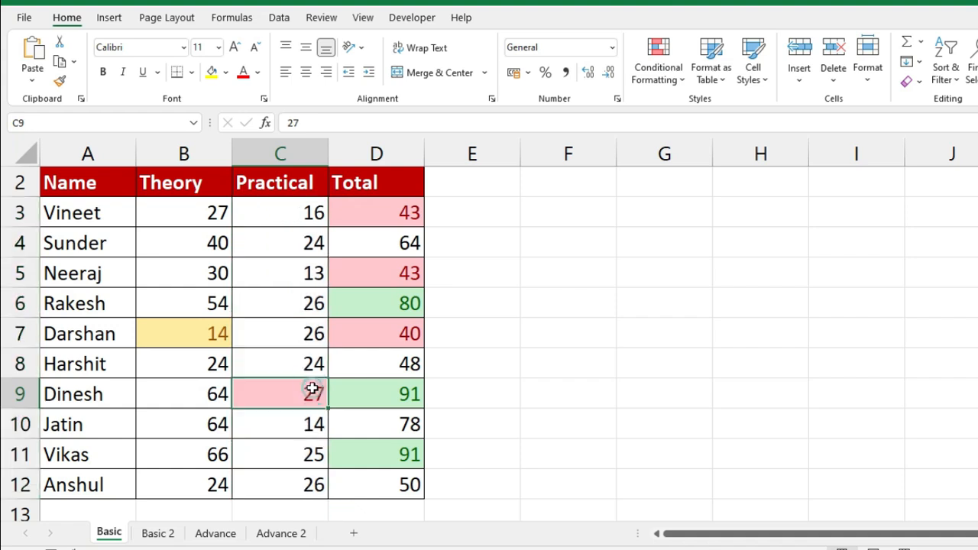
left_click_drag(217, 218, 181, 454)
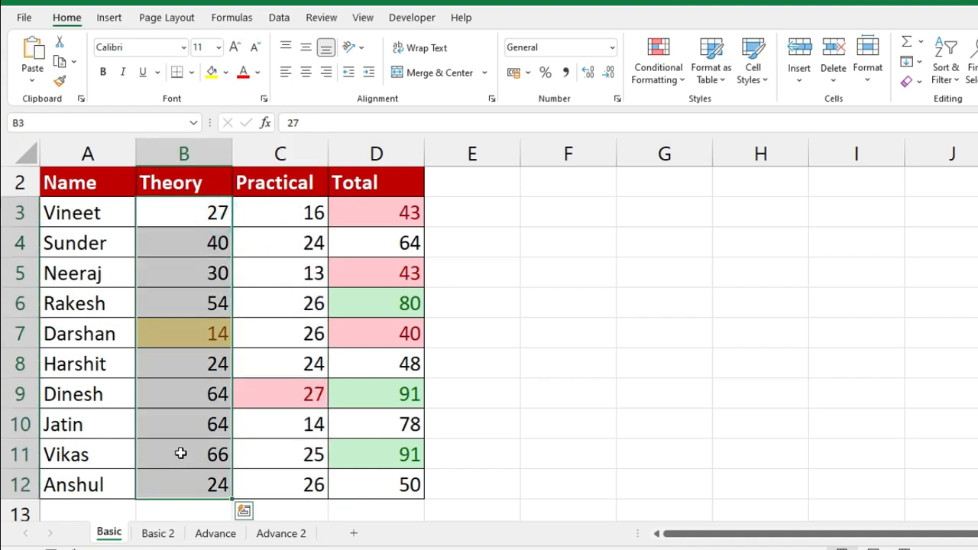
left_click(207, 336)
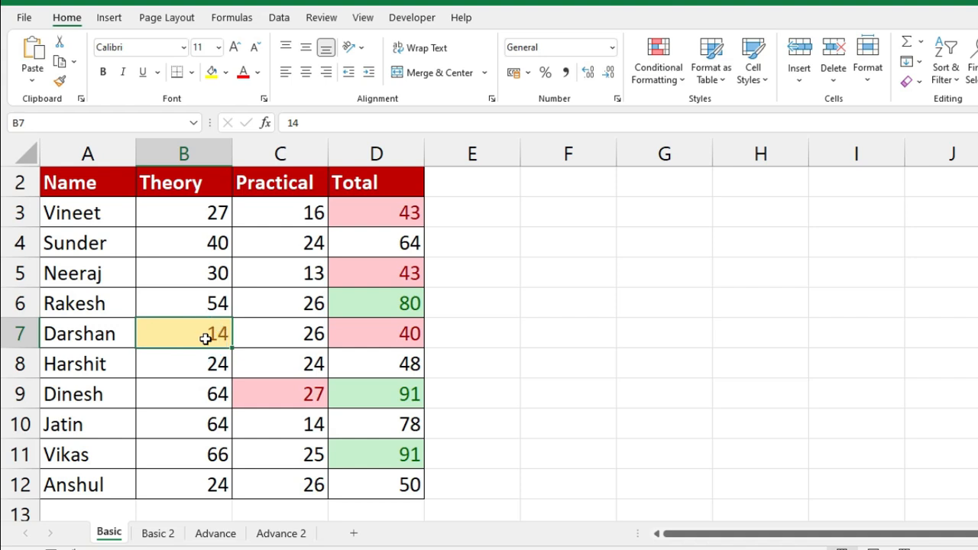
left_click(658, 67)
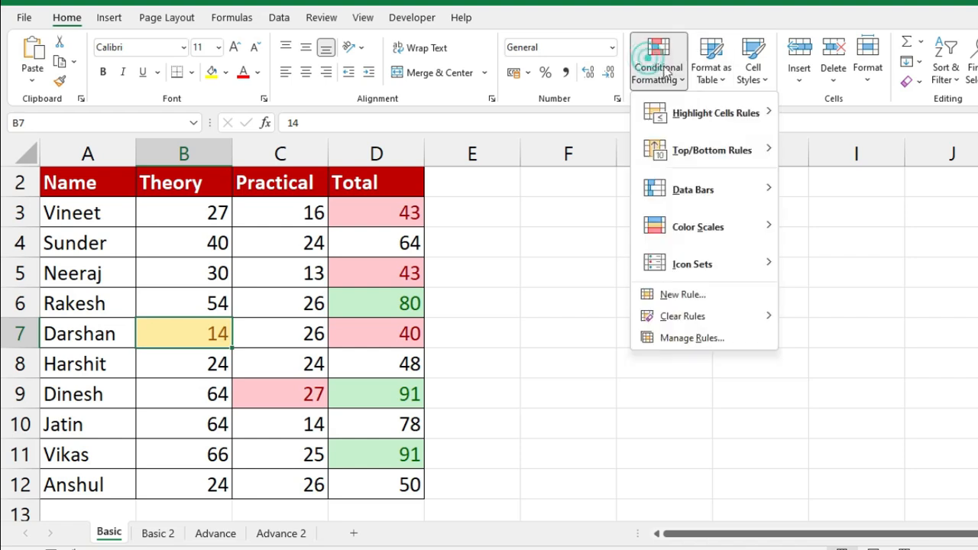
mouse_move(726, 150)
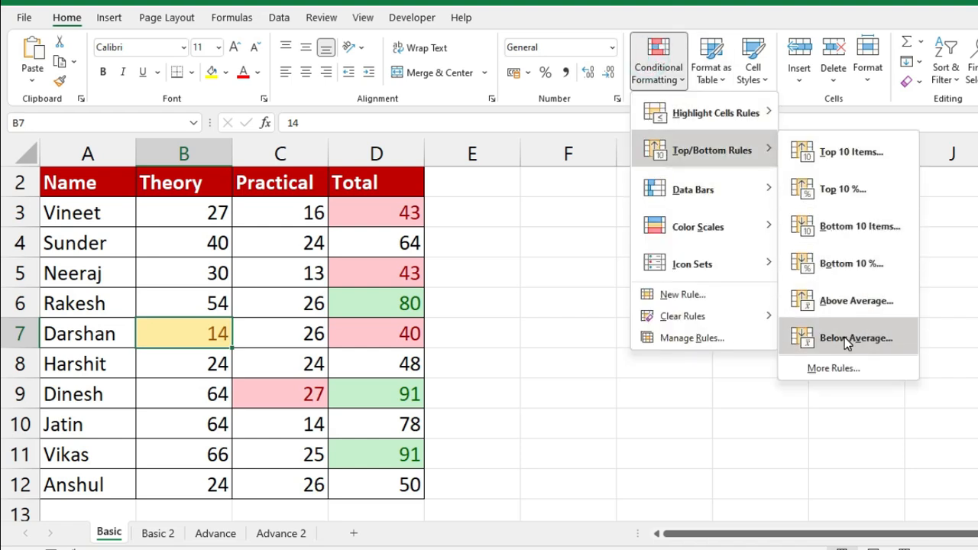
left_click(535, 314)
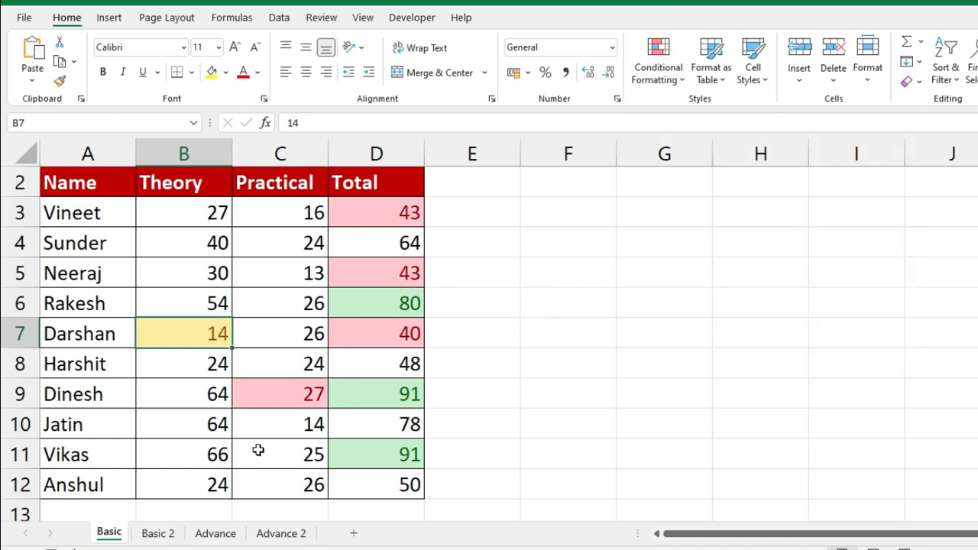
- On the Basic 2 sheet, select the whole Sales column starting from D2
left_click(164, 533)
left_click(452, 195)
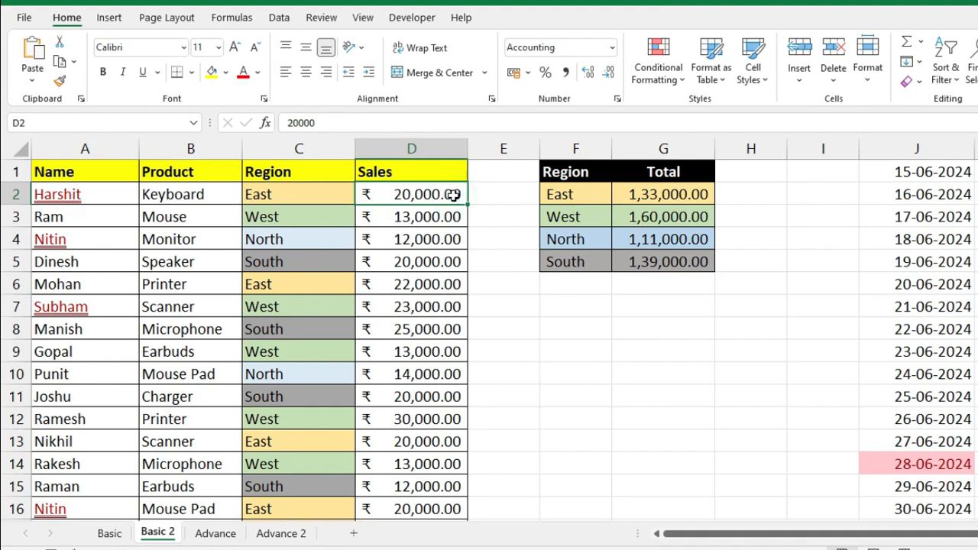
key("ctrl+shift+Down")
scroll(432, 277, "down", 4)
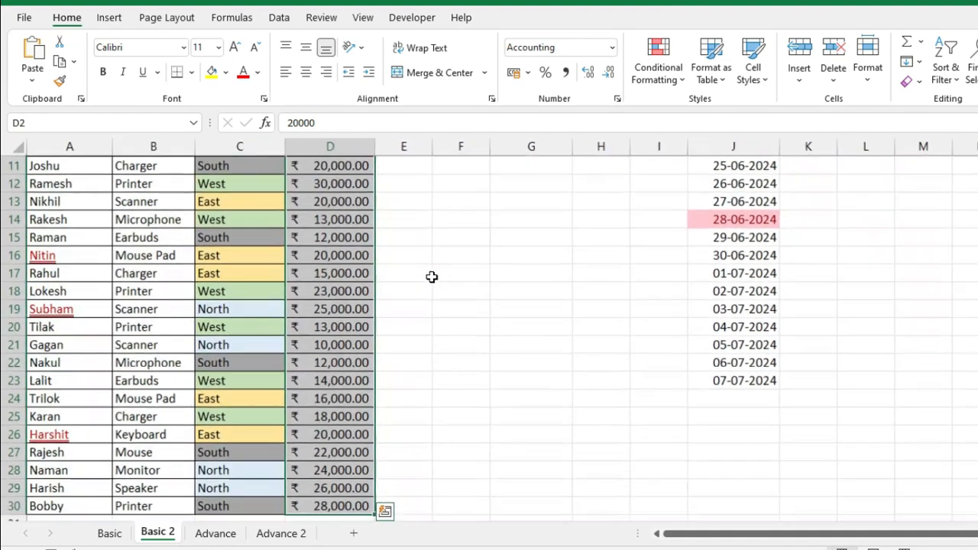
scroll(465, 270, "up", 1)
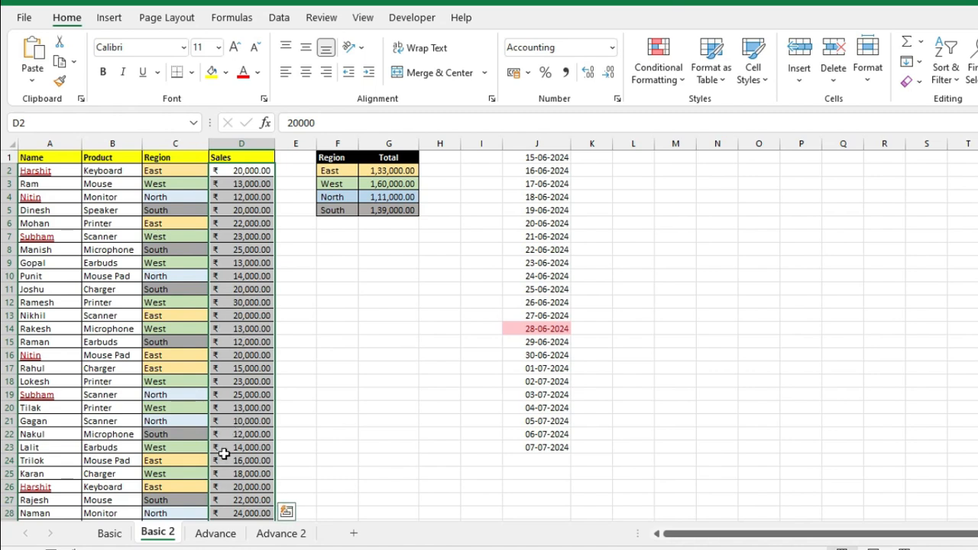
key("ctrl+F1")
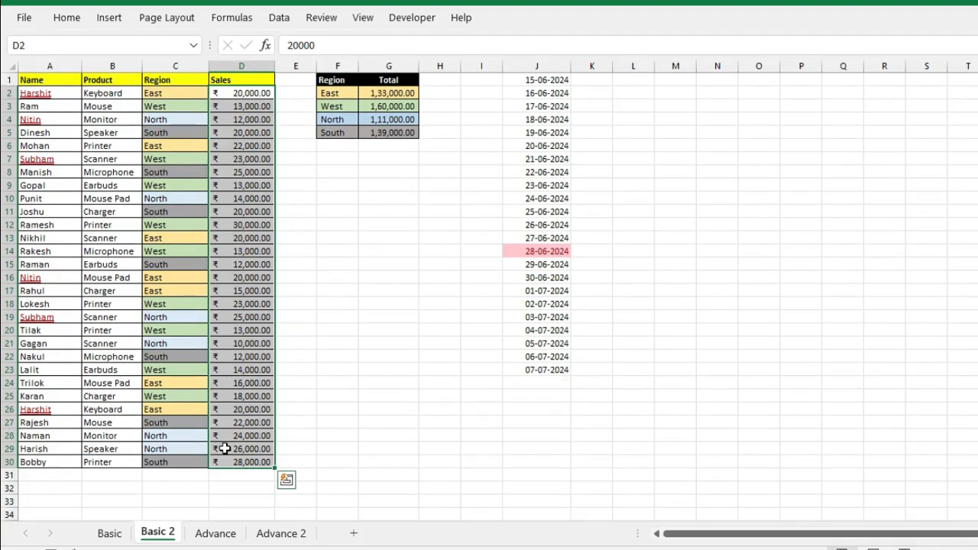
scroll(325, 394, "up", 1)
scroll(325, 395, "up", 1)
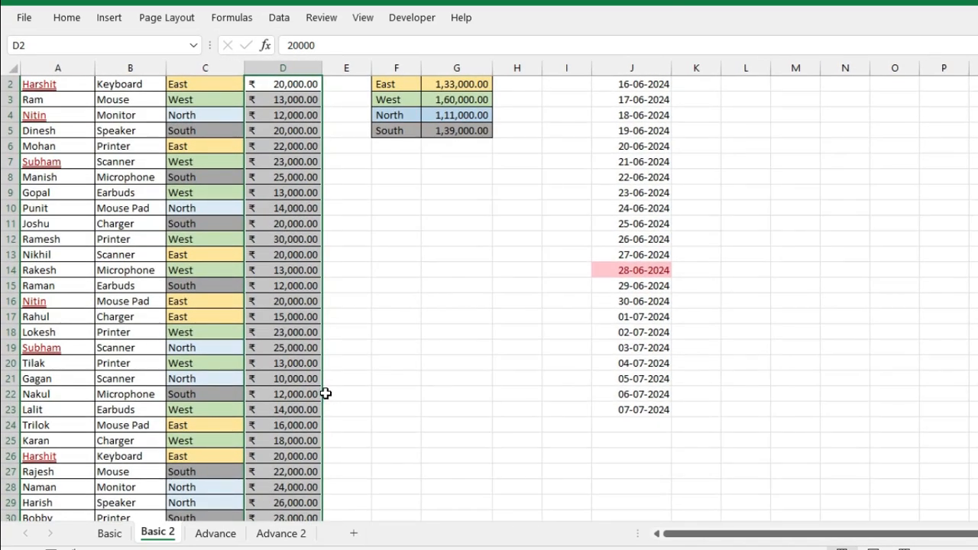
scroll(324, 393, "up", 1)
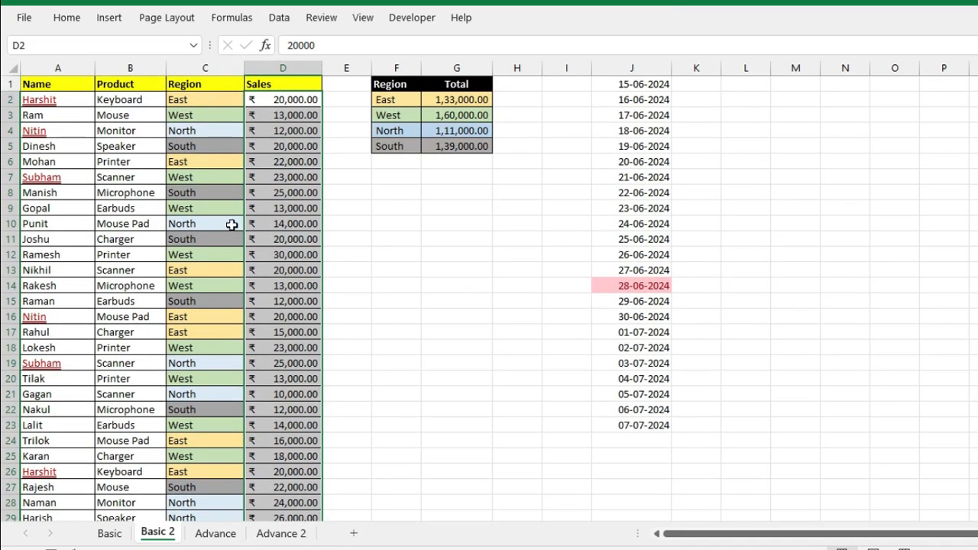
left_click(80, 16)
- Add an Above Average rule to Sales with green fill and dark green text
left_click(670, 73)
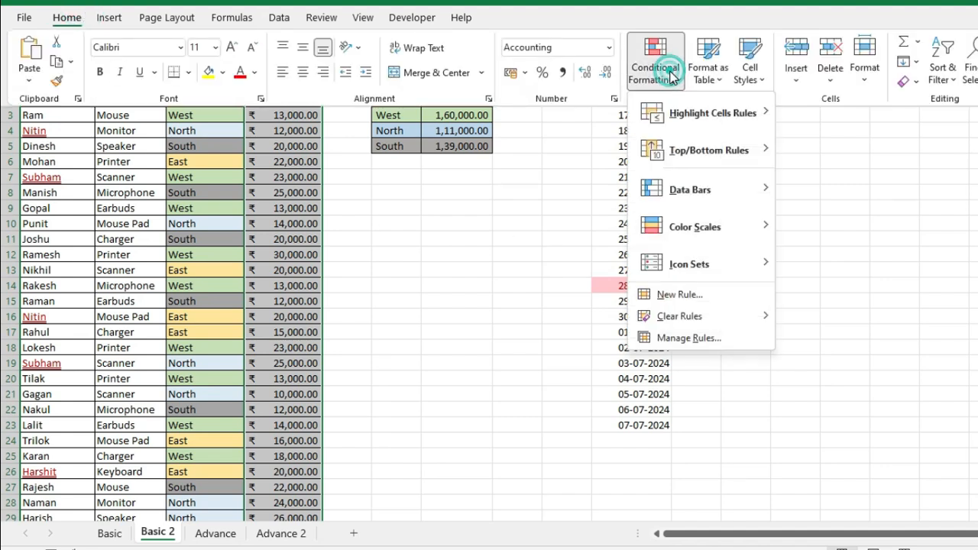
mouse_move(716, 136)
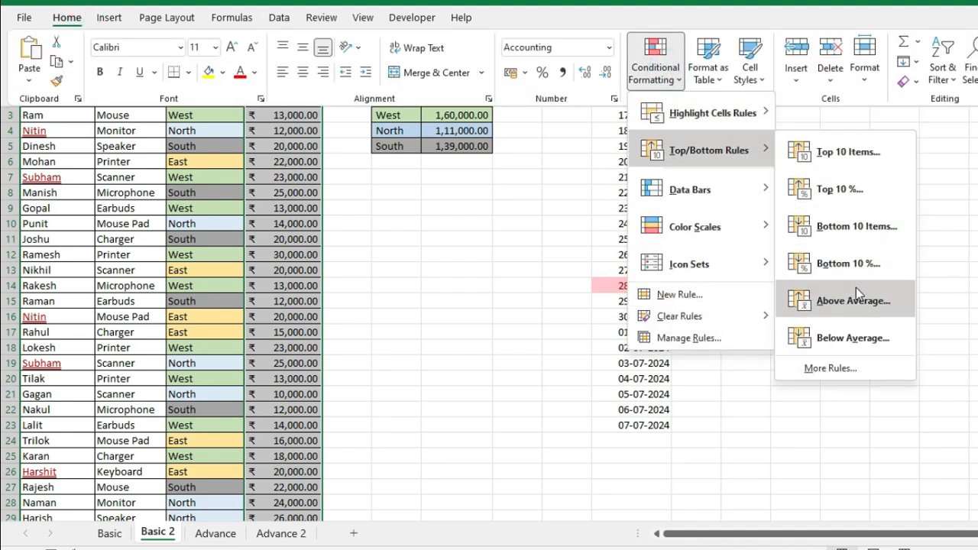
left_click(856, 288)
left_click(888, 157)
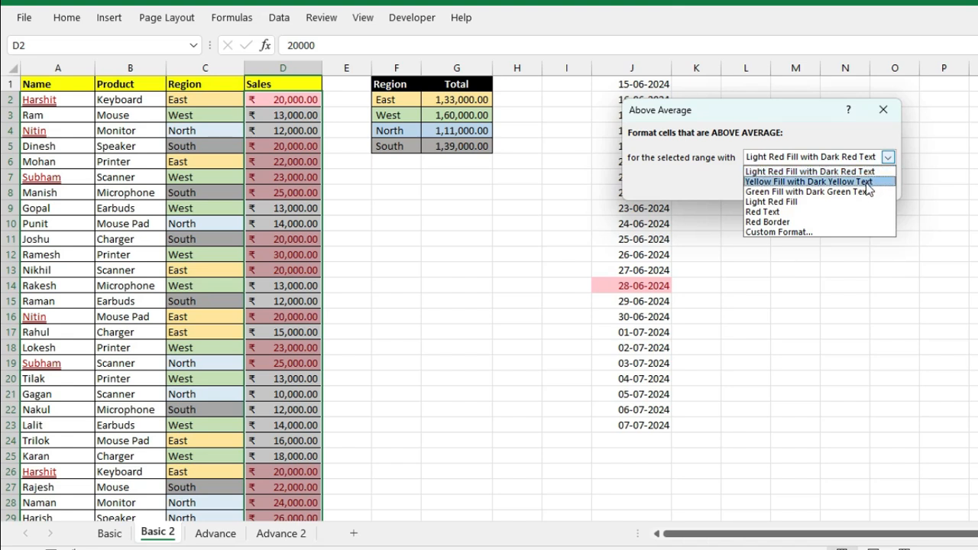
left_click(816, 192)
left_click(802, 186)
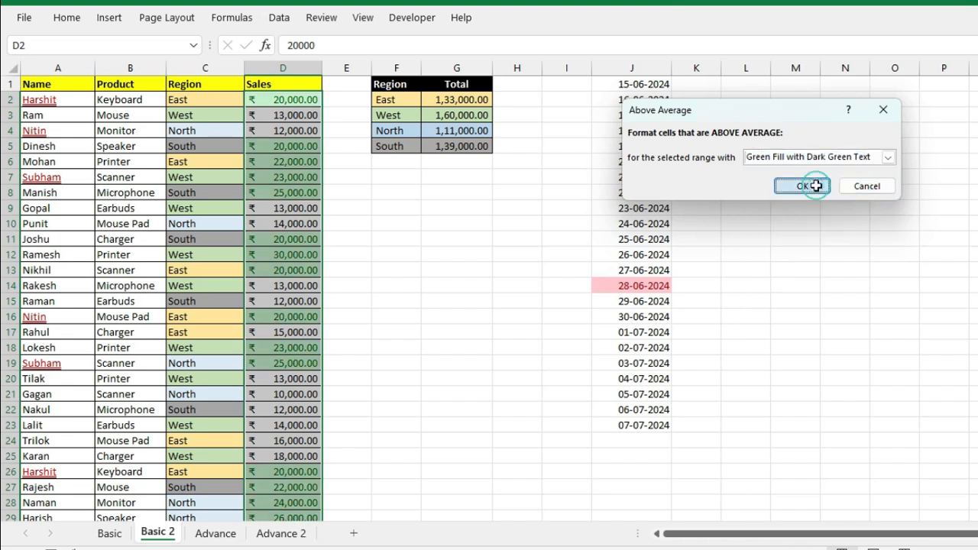
- Add a Below Average rule to Sales with light red fill and dark red text
left_click(67, 18)
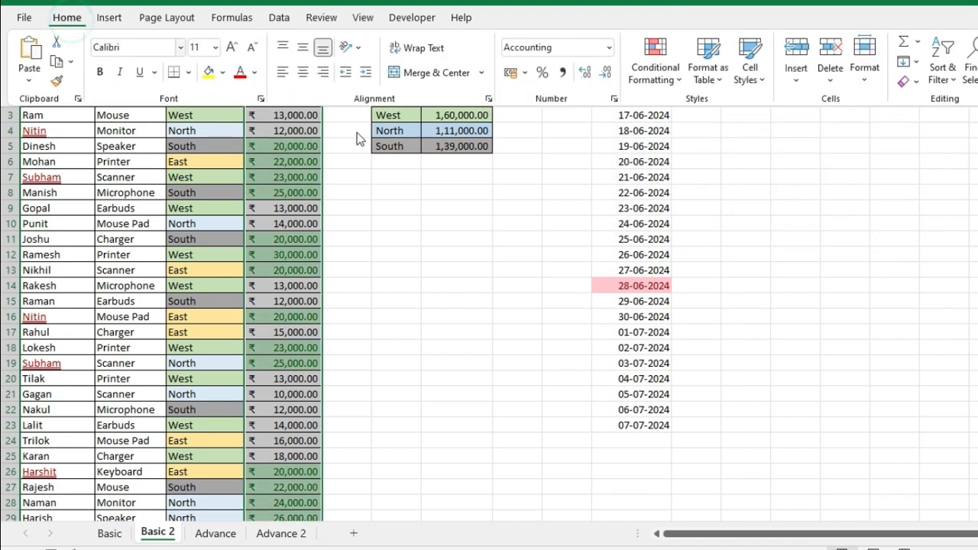
left_click(655, 61)
mouse_move(718, 149)
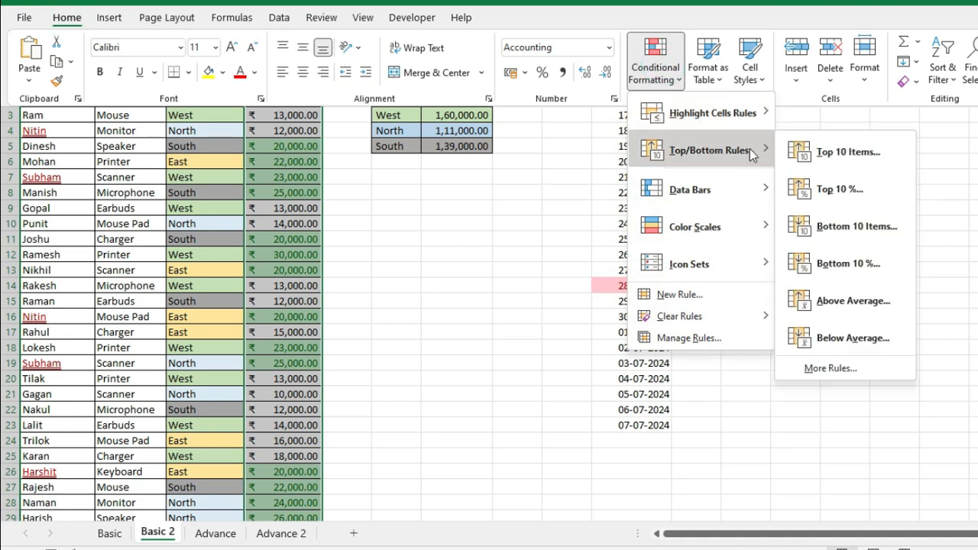
left_click(855, 335)
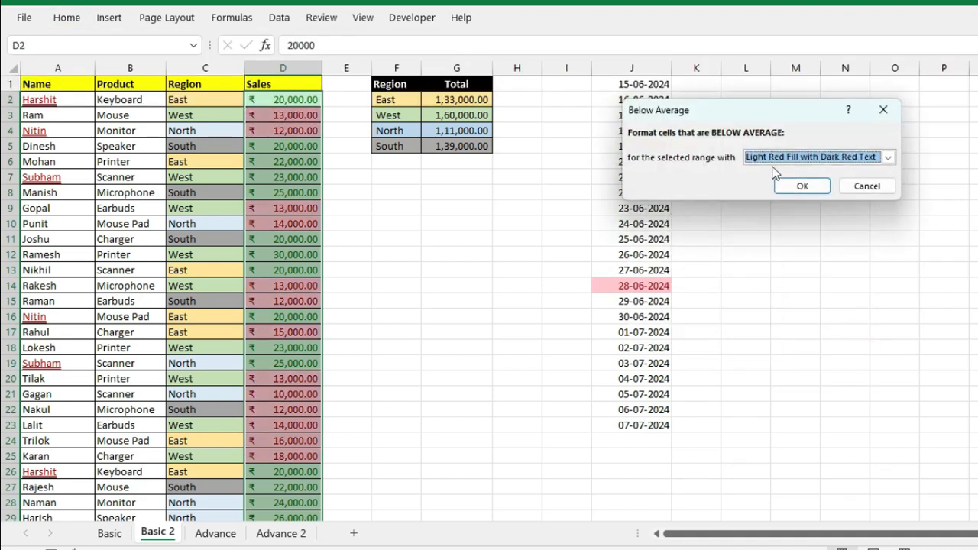
left_click(799, 186)
- Compare Sales values such as 30,000 and 13,000 against their shading
left_click(304, 254)
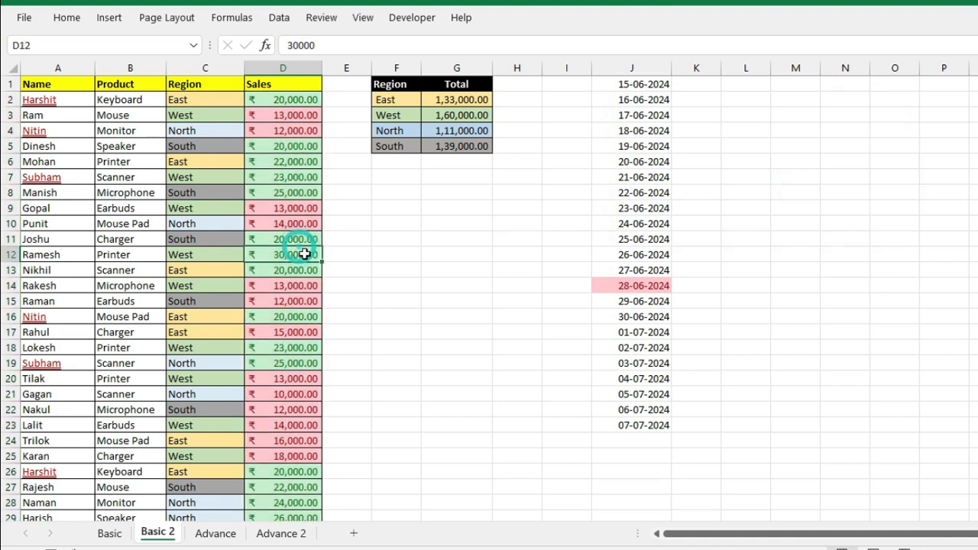
left_click_drag(306, 148, 305, 192)
left_click(307, 93)
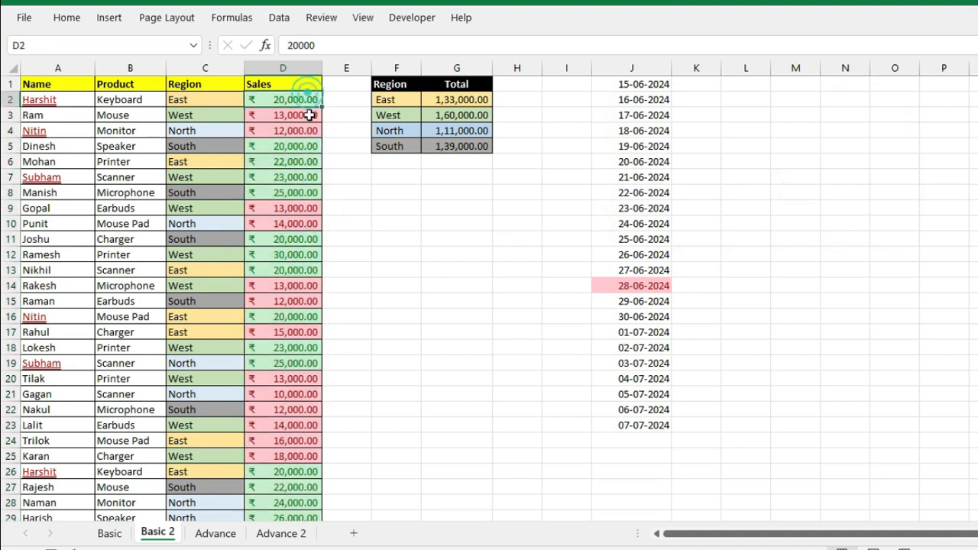
left_click(295, 288)
left_click(308, 100)
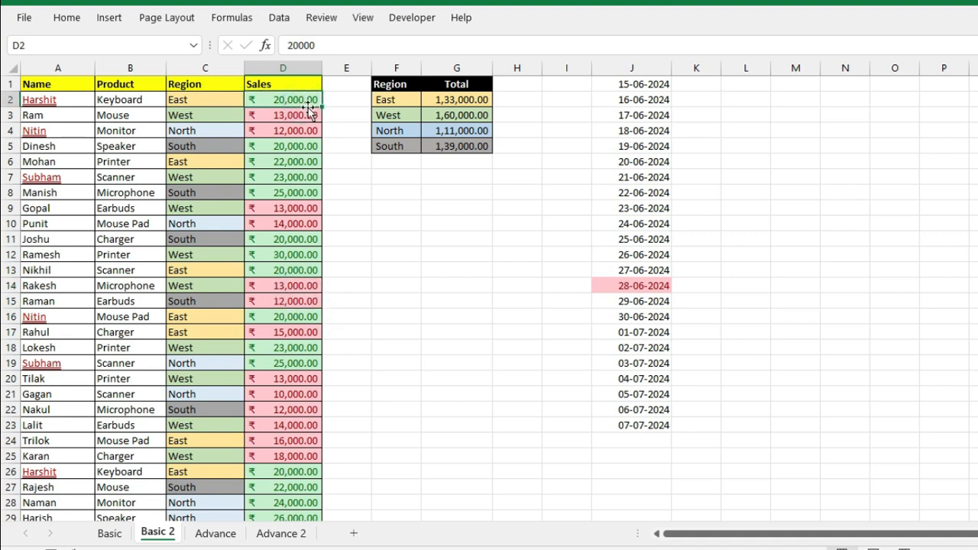
left_click(66, 17)
left_click(943, 66)
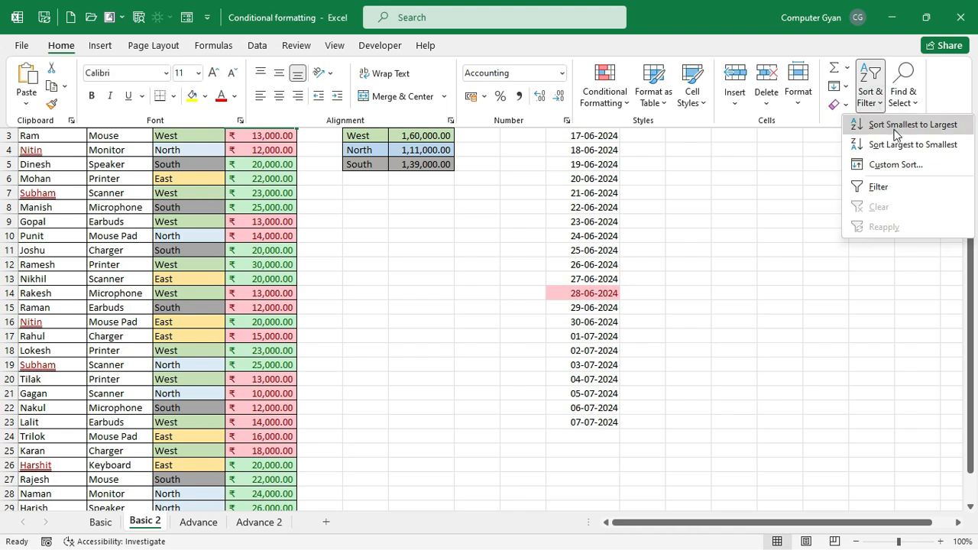
left_click(896, 129)
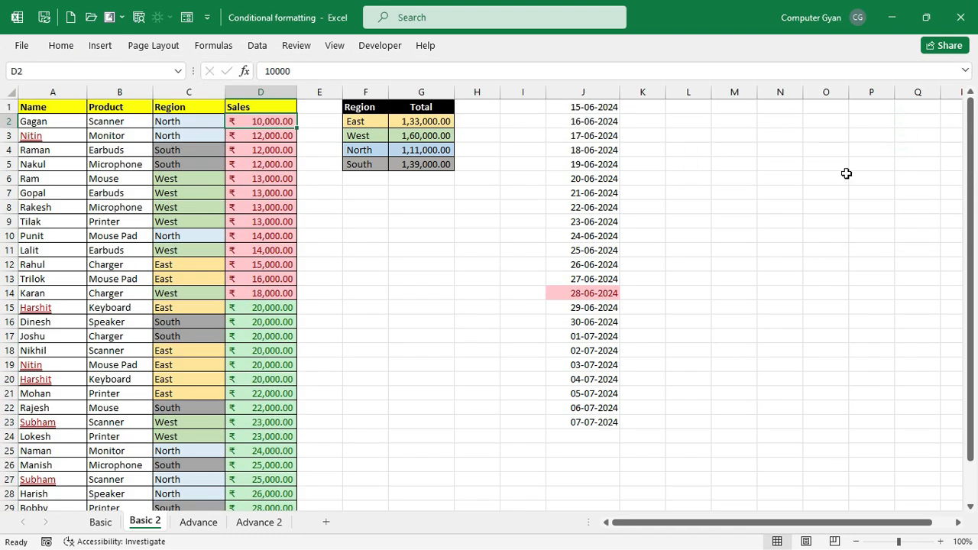
left_click_drag(263, 121, 285, 475)
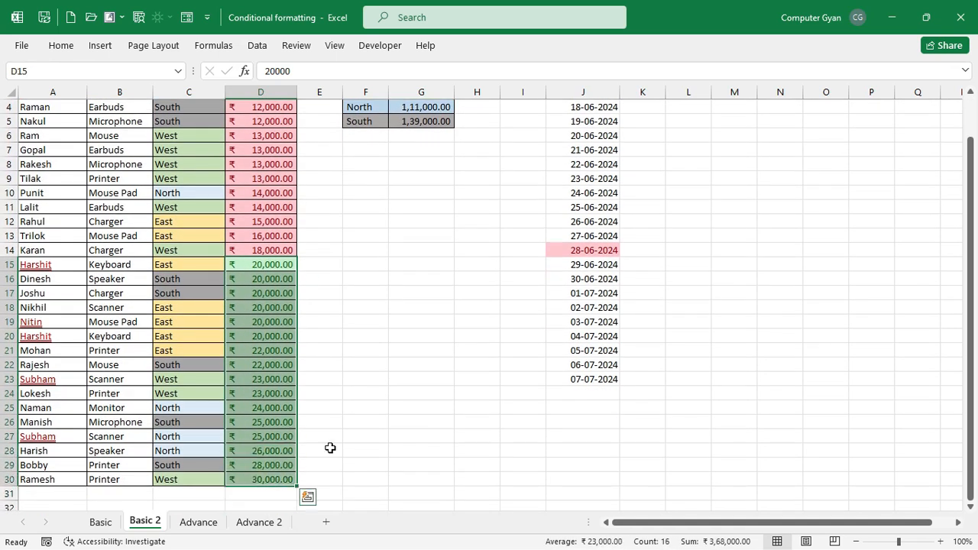
scroll(954, 209, "up", 1)
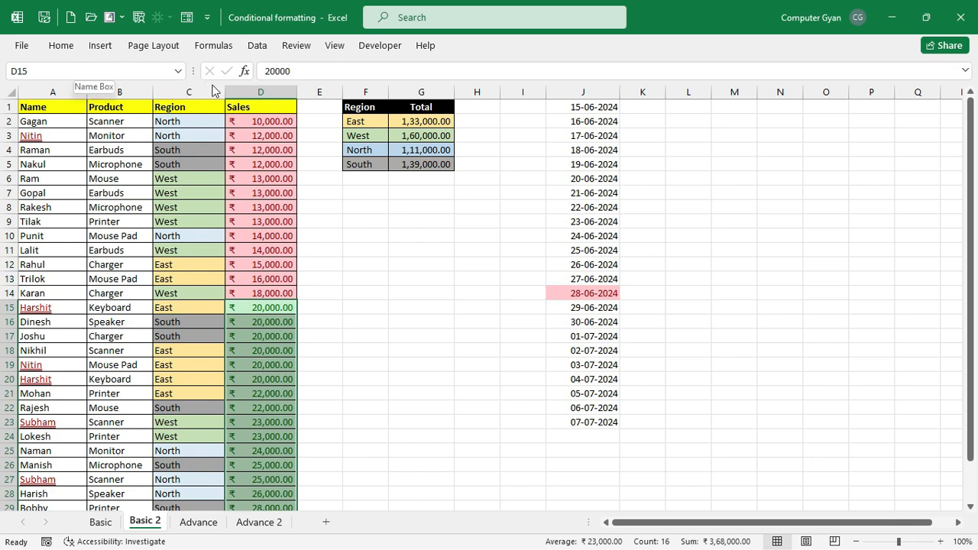
left_click(61, 46)
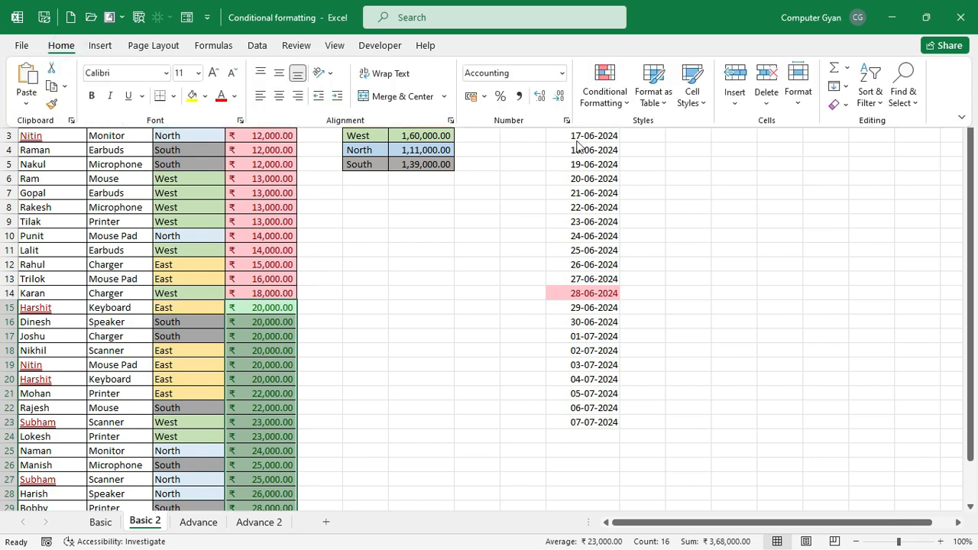
left_click(616, 96)
mouse_move(625, 217)
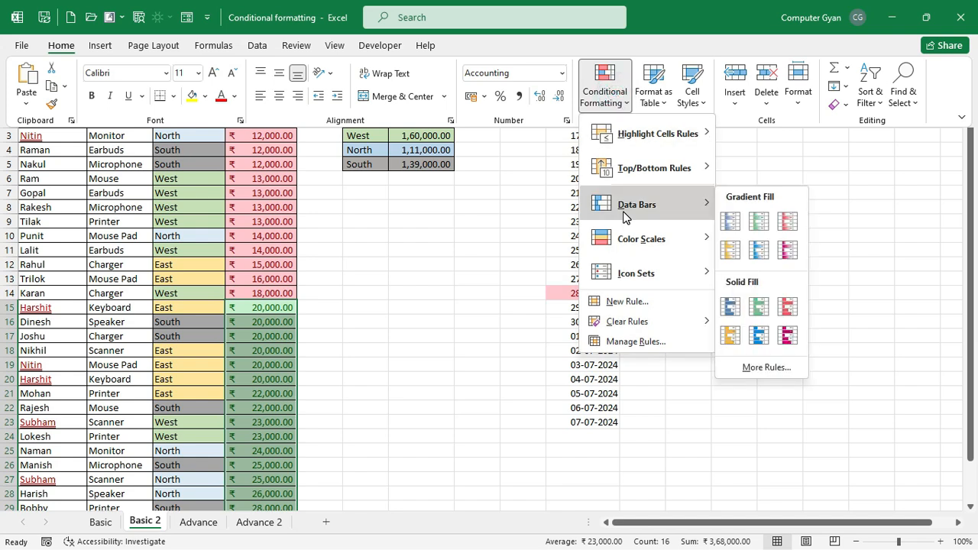
mouse_move(662, 275)
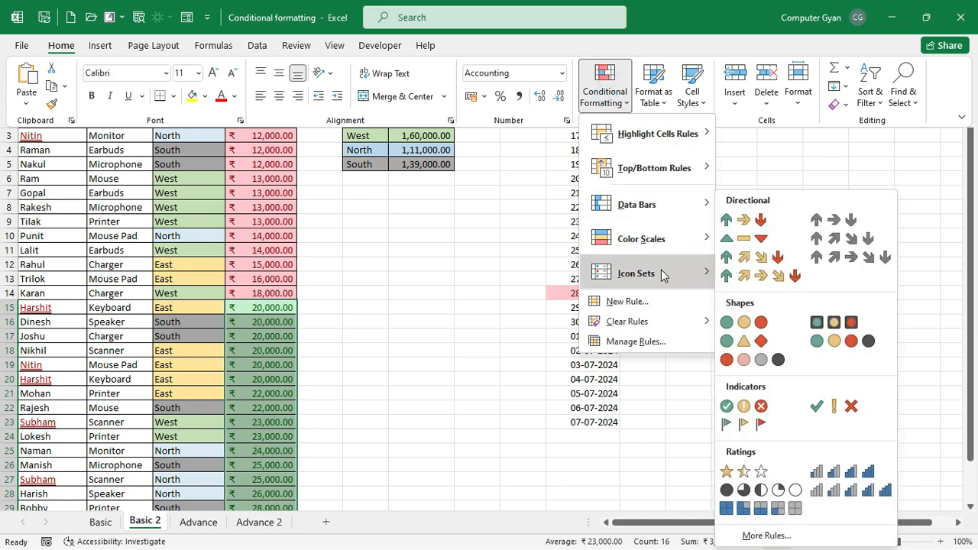
left_click(216, 343)
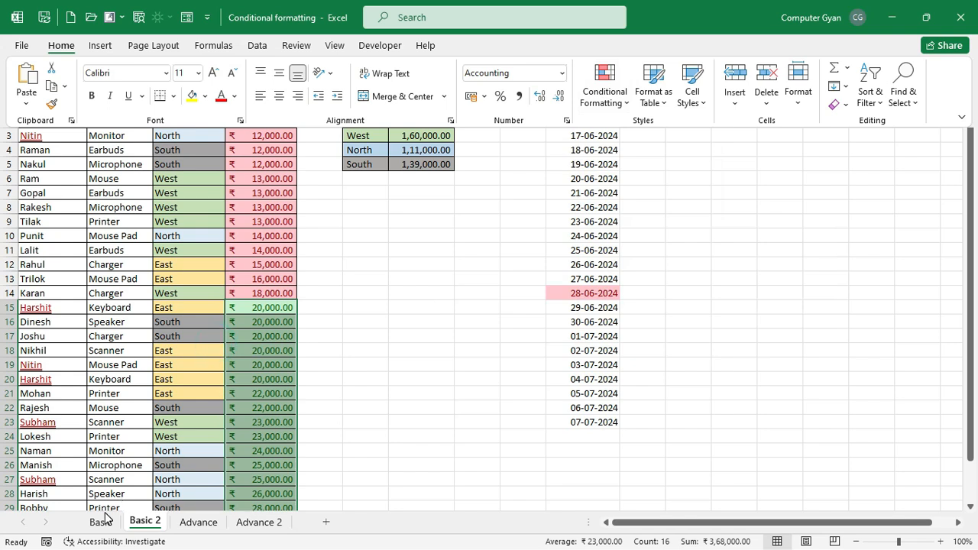
- On the Basic sheet, clear every conditional formatting rule, then select the Total column D3:D12
left_click(102, 520)
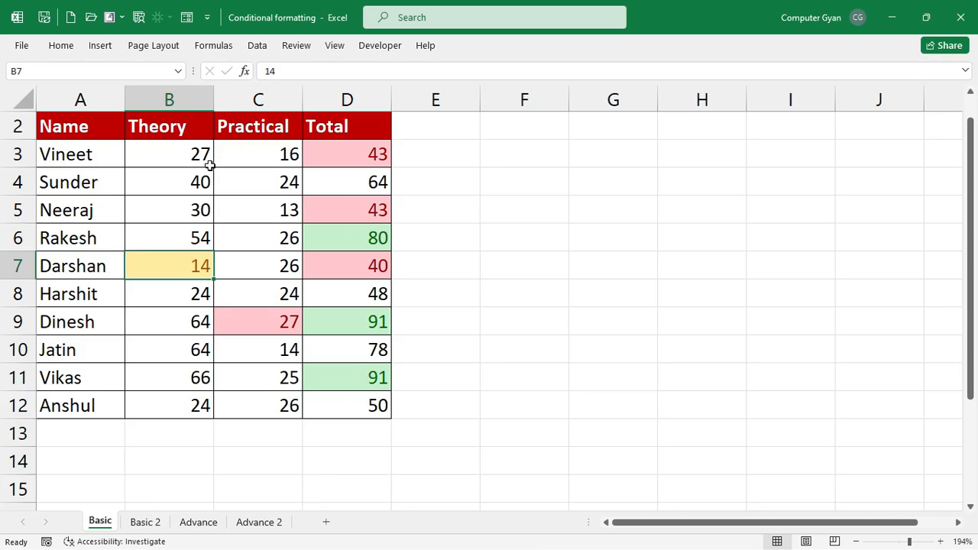
left_click_drag(209, 165, 417, 409)
left_click(63, 46)
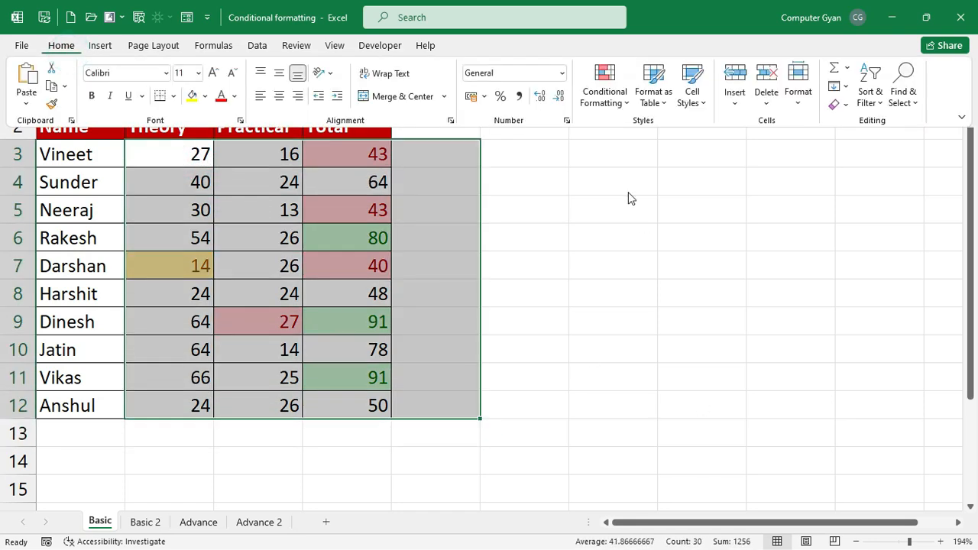
left_click(604, 86)
mouse_move(657, 317)
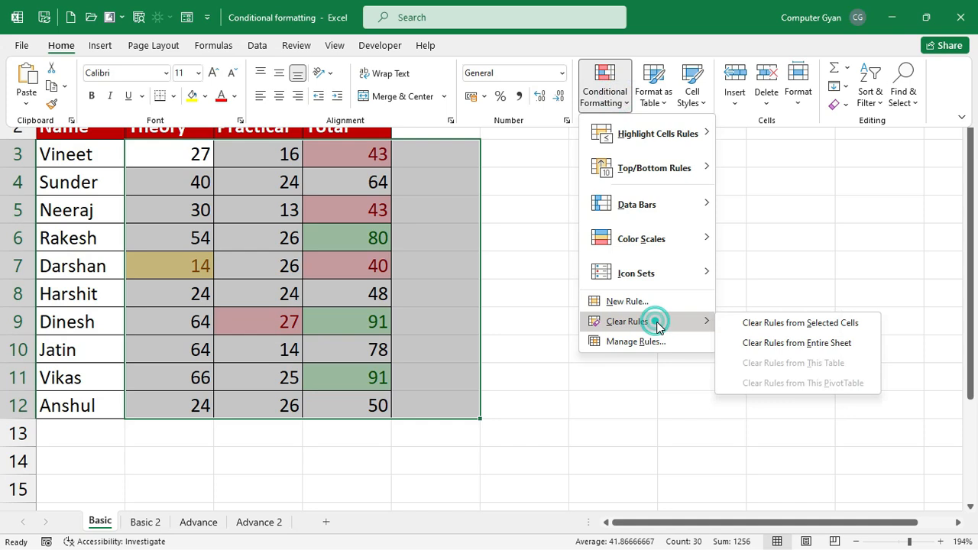
left_click(811, 341)
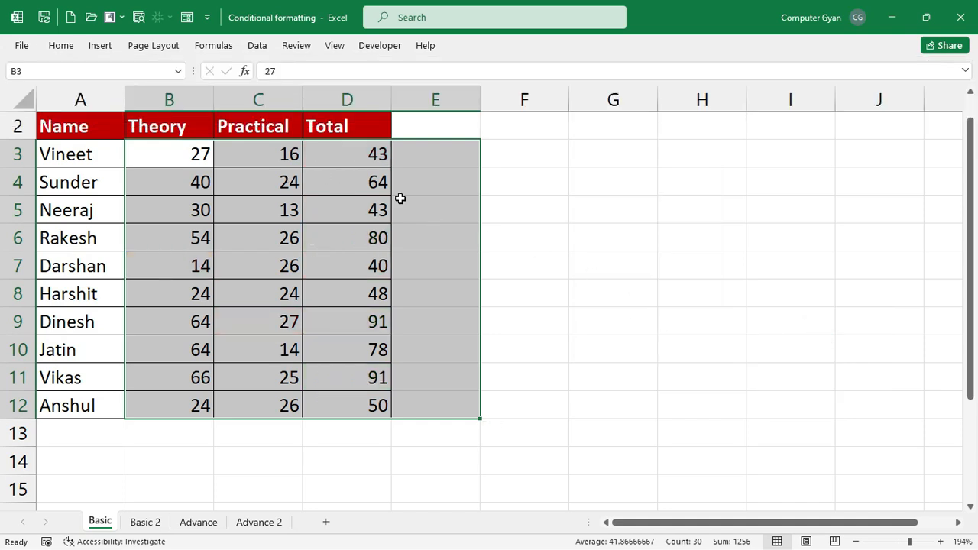
left_click(350, 150)
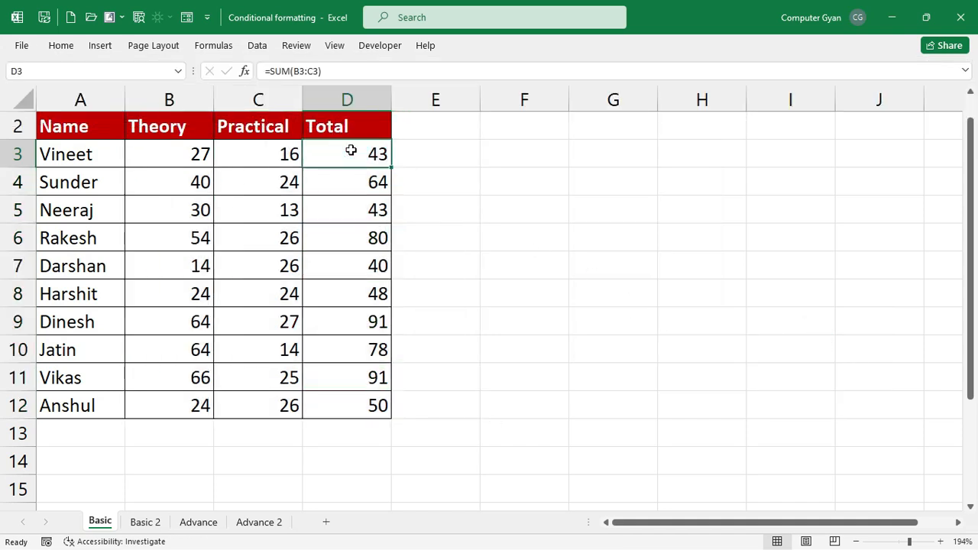
key("ctrl+shift+Down")
- Apply red gradient data bars to the Total marks D3:D12
left_click(60, 45)
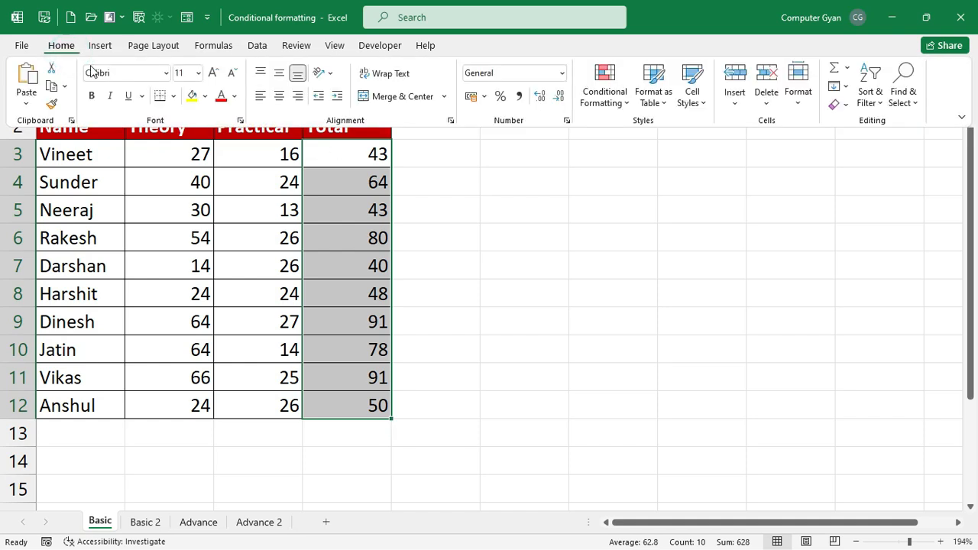
left_click(611, 87)
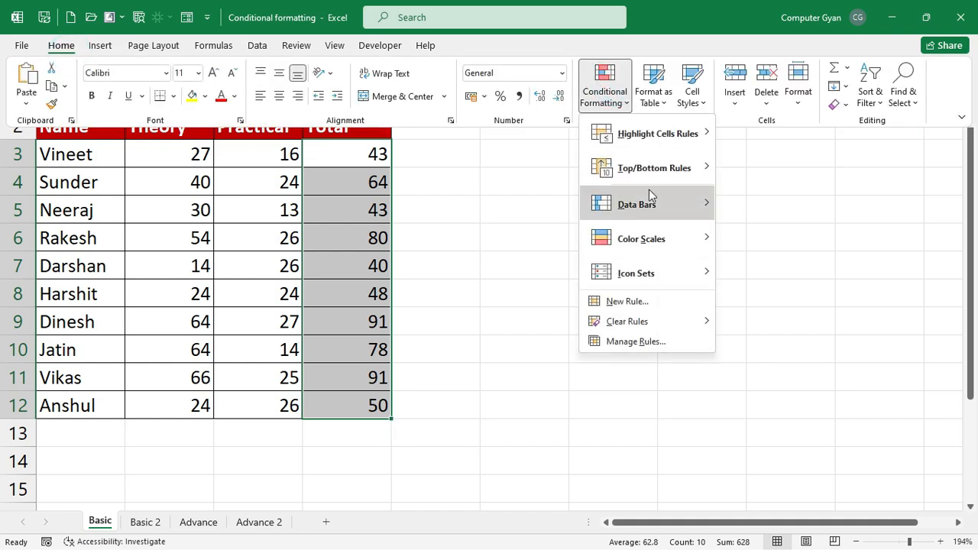
mouse_move(659, 209)
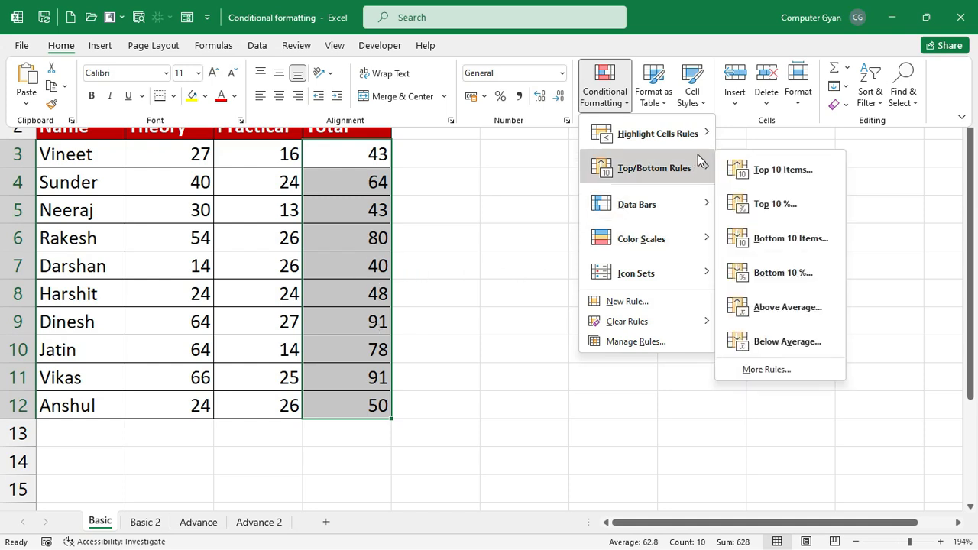
mouse_move(699, 202)
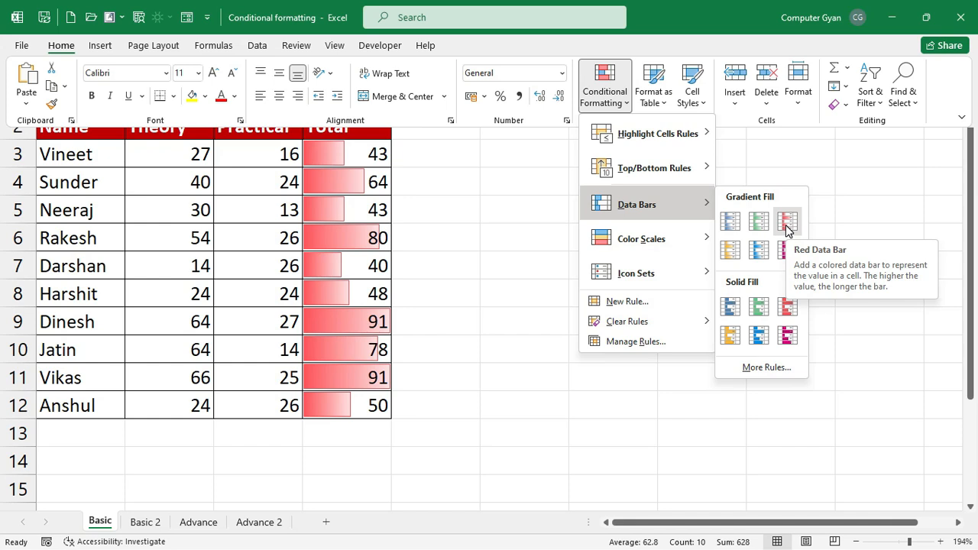
left_click(788, 228)
- Apply solid blue data bars to the Practical marks C3:C12
left_click_drag(290, 153, 248, 396)
left_click(61, 45)
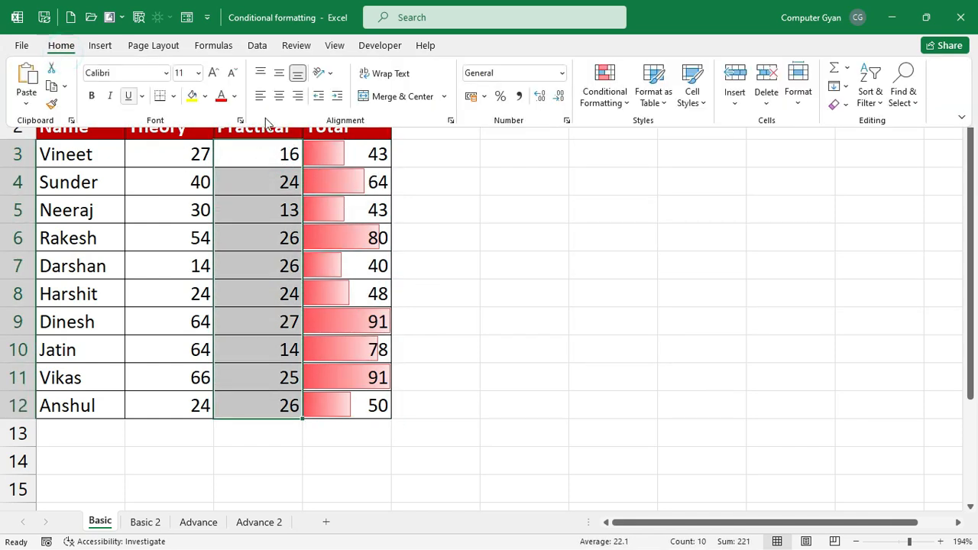
left_click(601, 105)
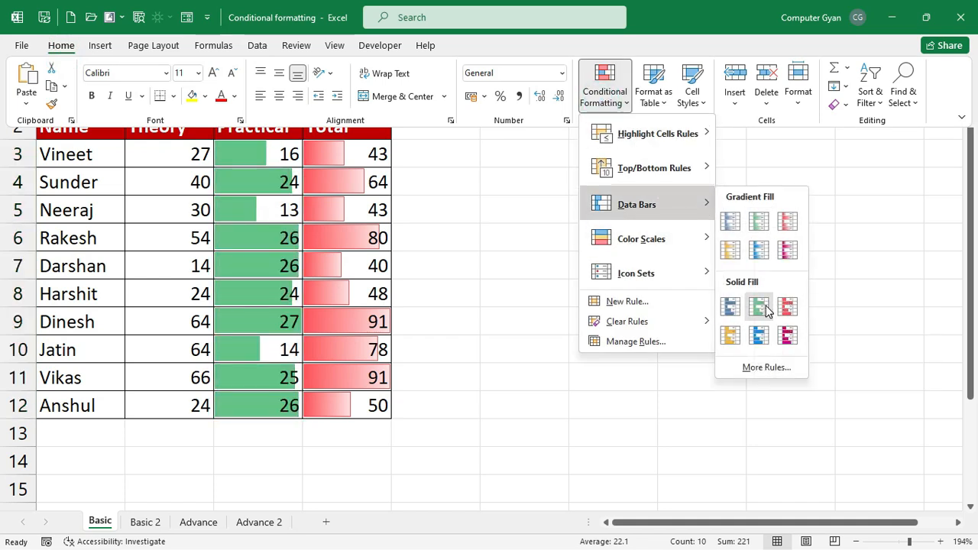
left_click(731, 307)
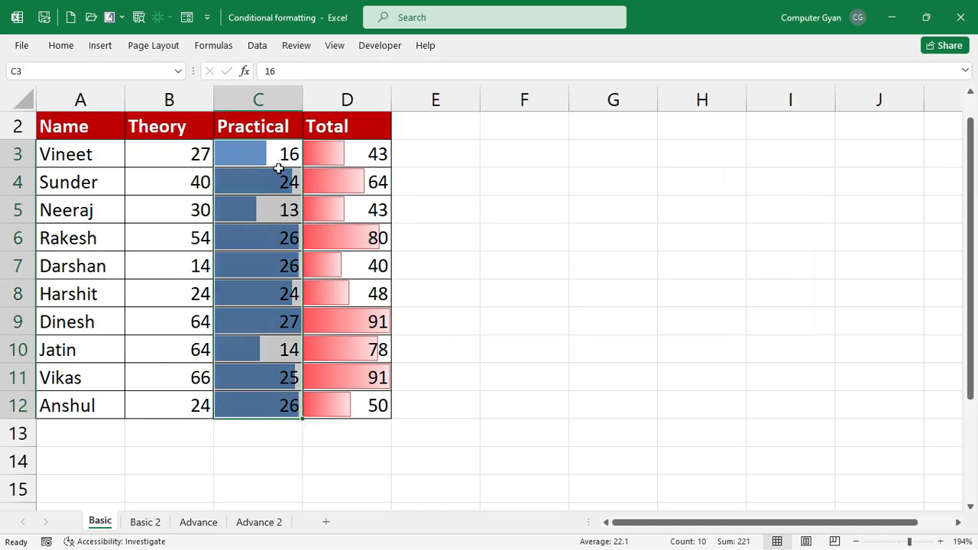
- Clear the data bar rules from the selected Practical cells
left_click(61, 45)
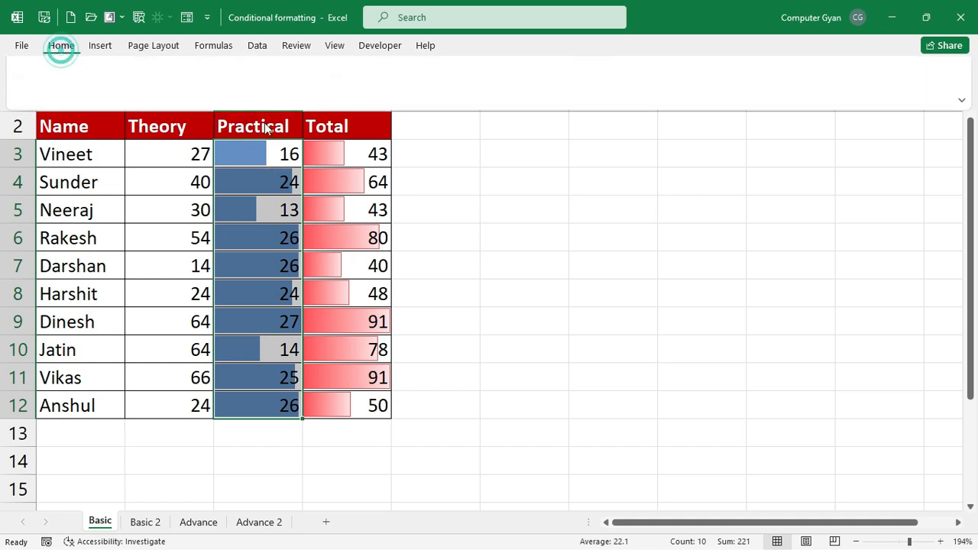
left_click(604, 85)
mouse_move(631, 322)
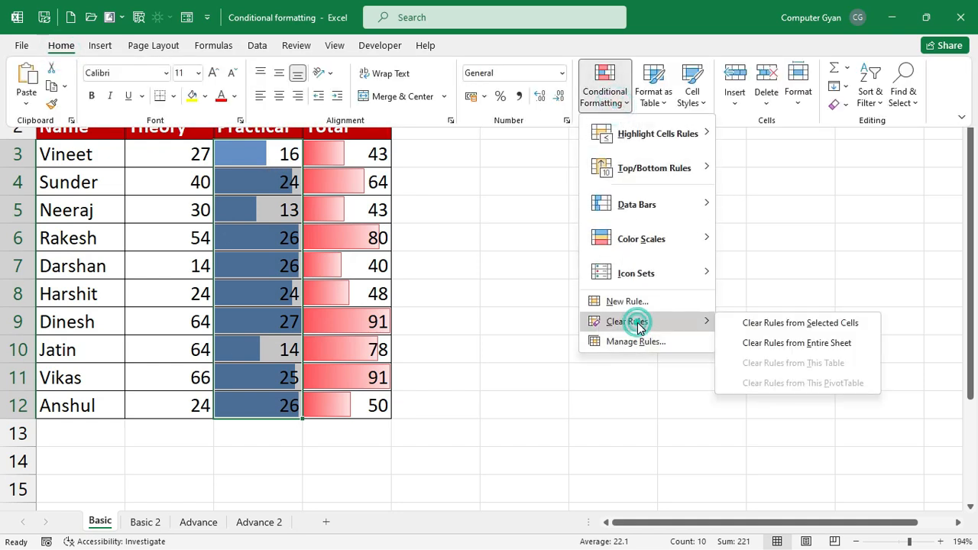
left_click(783, 328)
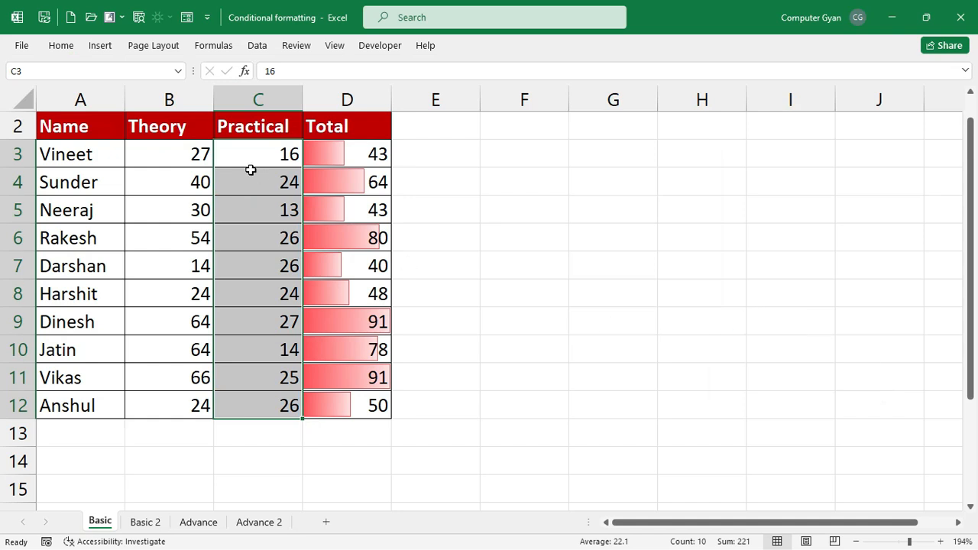
- Apply a green colour scale to the Practical marks
left_click(61, 48)
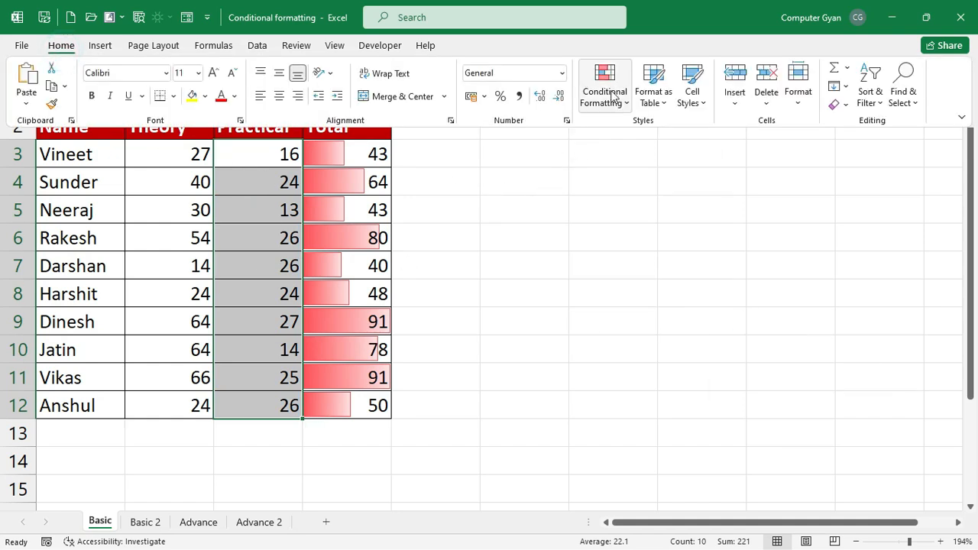
left_click(611, 95)
mouse_move(653, 236)
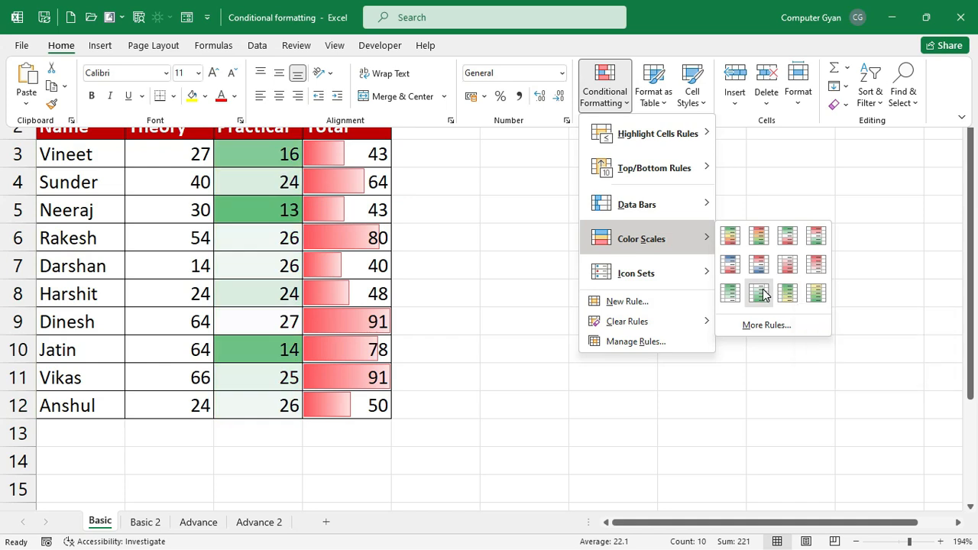
left_click(763, 289)
left_click(280, 237)
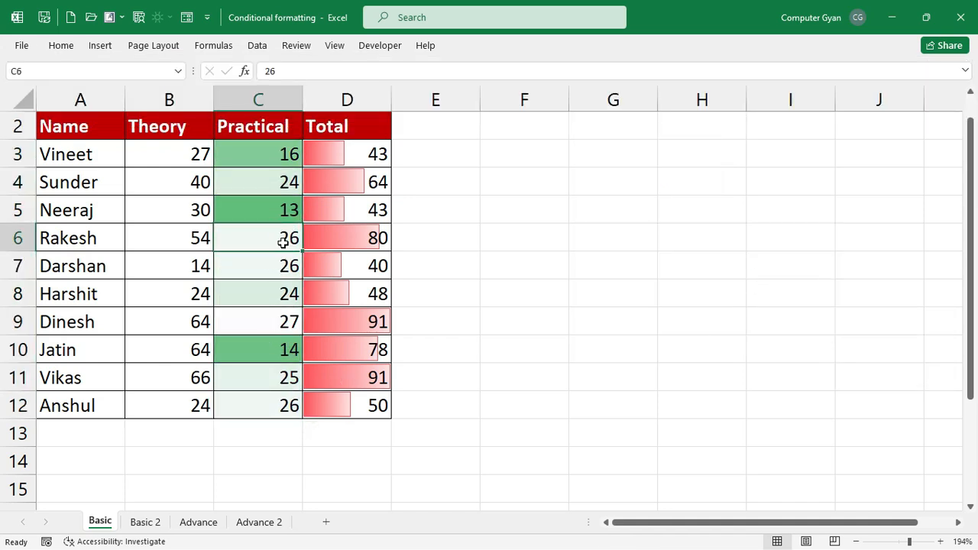
- Reapply the White-Green colour scale to C3:C12 so higher marks shade darkest green
left_click_drag(262, 157, 267, 406)
left_click(100, 48)
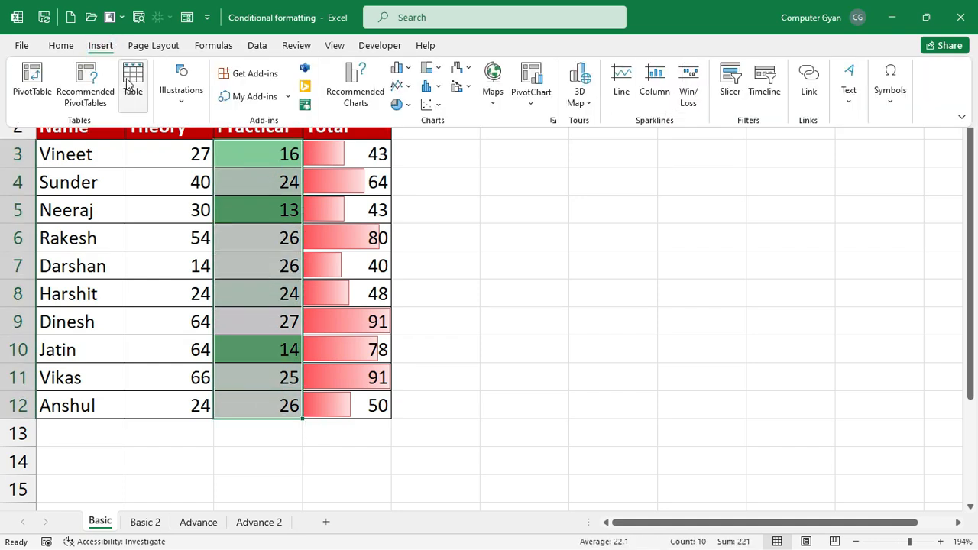
left_click(73, 46)
left_click(612, 91)
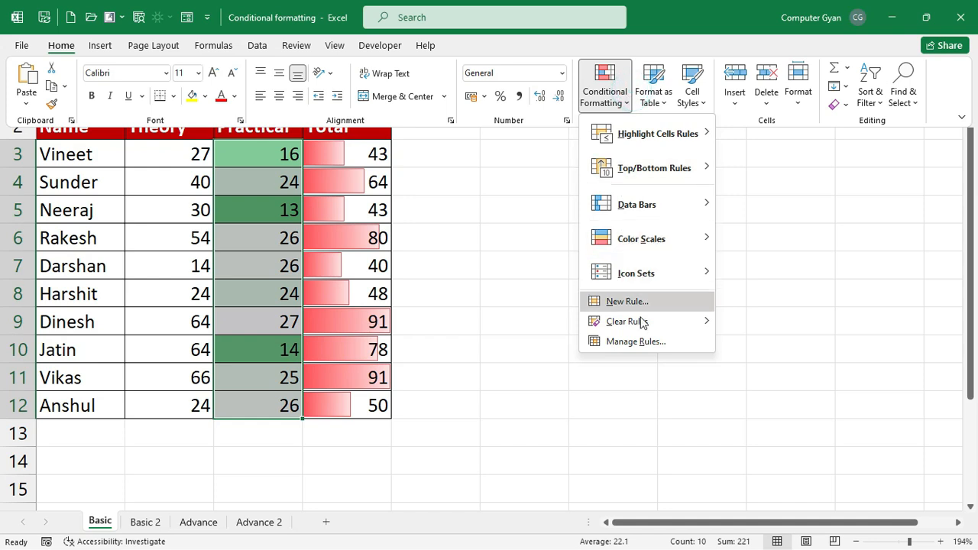
mouse_move(687, 243)
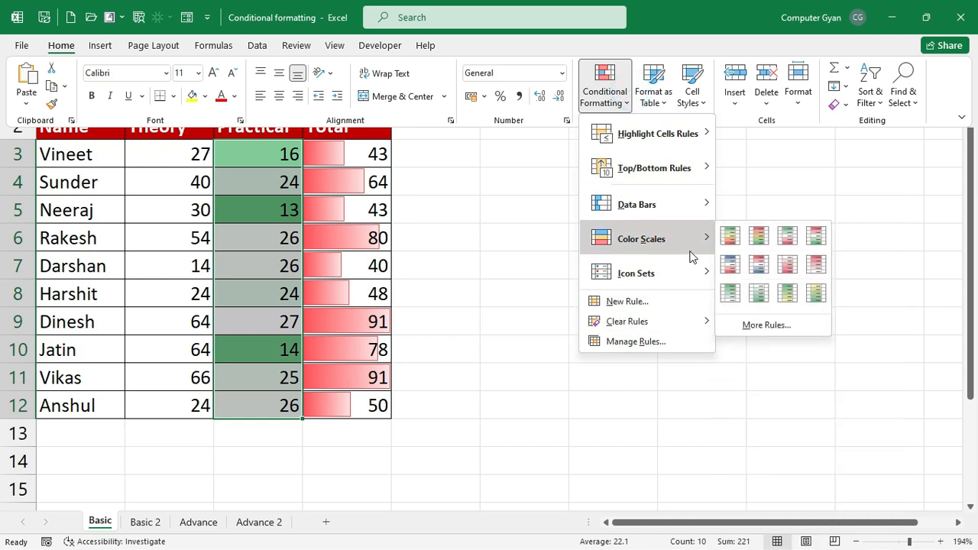
left_click(738, 303)
left_click(273, 375)
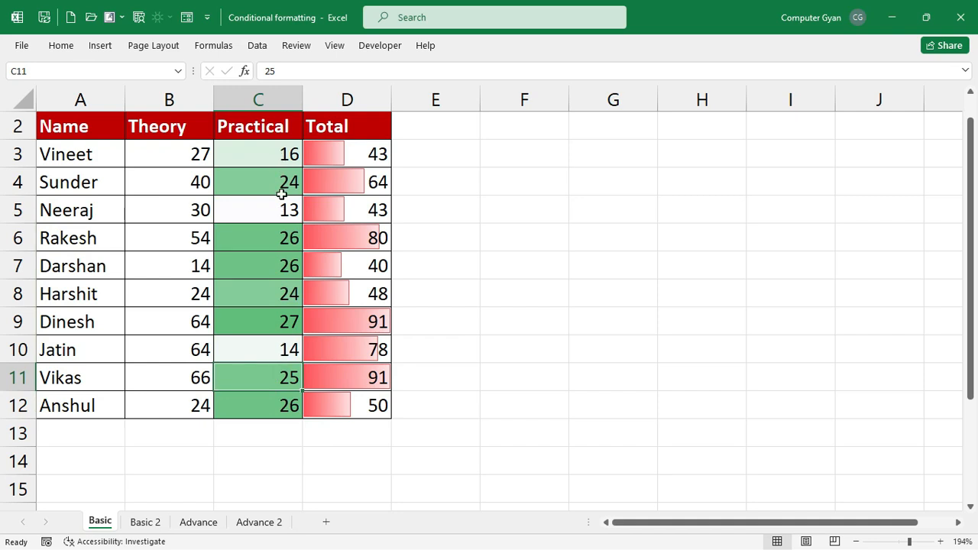
- Apply the 3 Signs icon set to the Theory marks B3:B12
left_click_drag(191, 150, 156, 405)
left_click(61, 45)
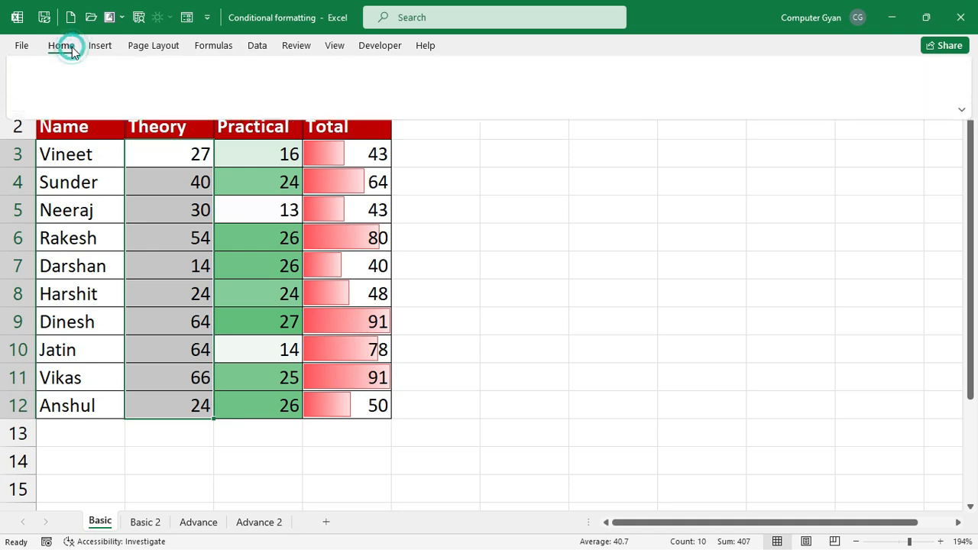
left_click(626, 107)
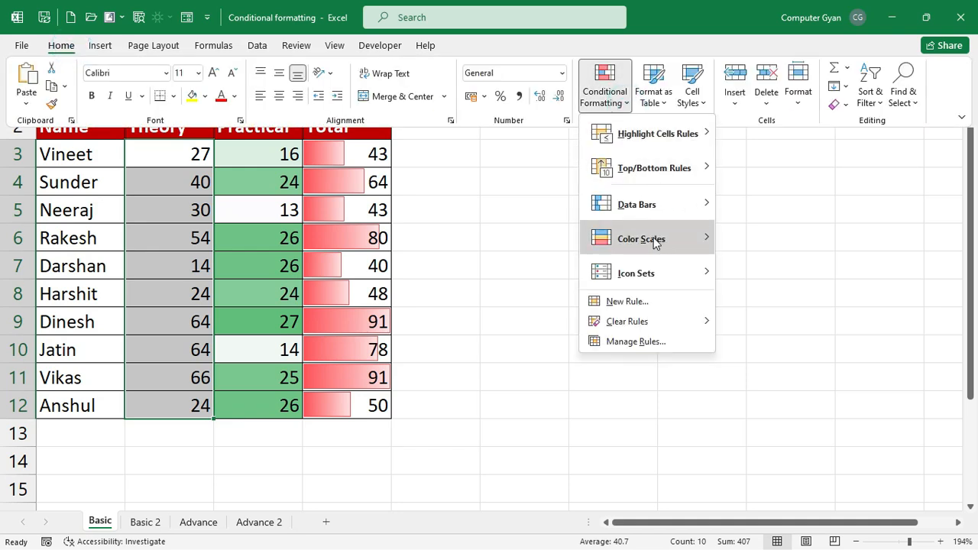
mouse_move(660, 268)
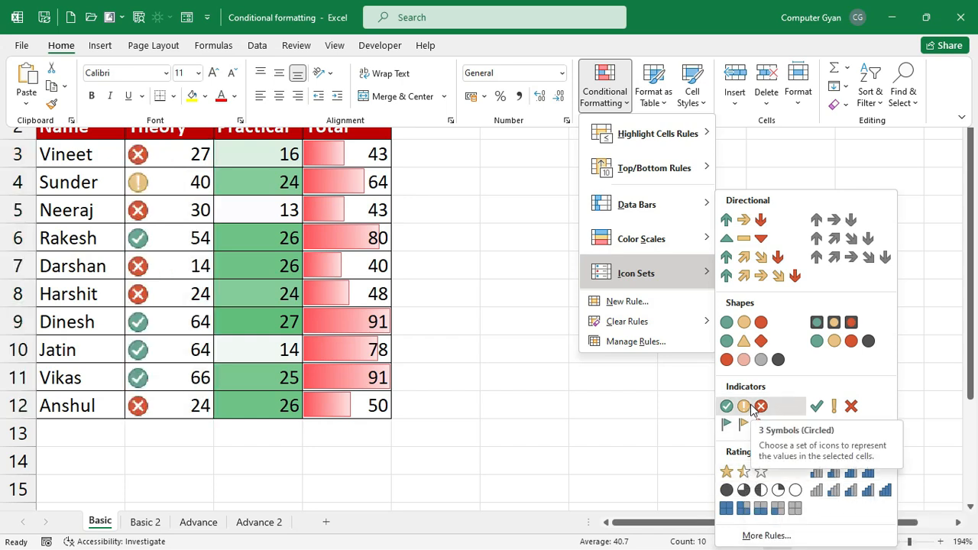
left_click(748, 353)
left_click(581, 315)
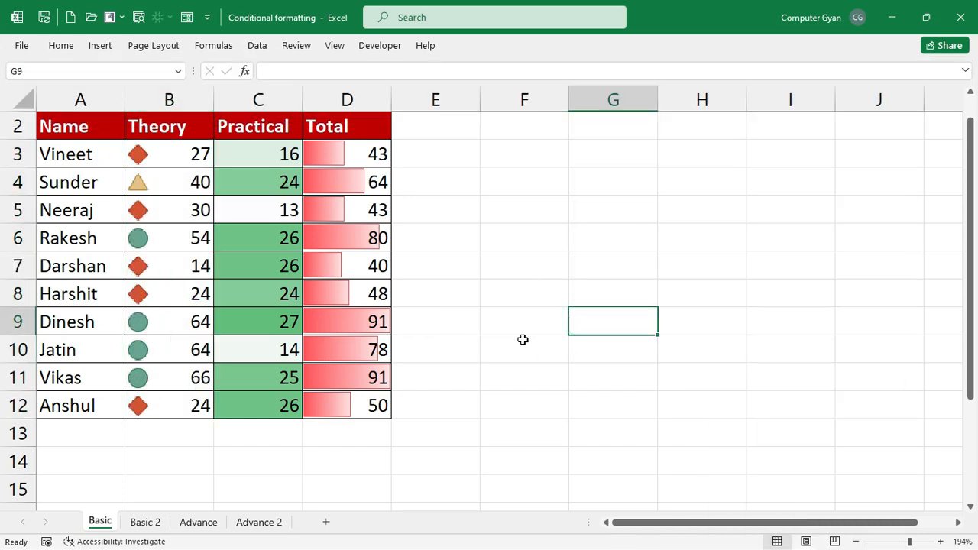
- Change the Theory mark in B9 from 64 to 44, making its Total 71
left_click_drag(157, 324, 150, 372)
left_click(172, 185)
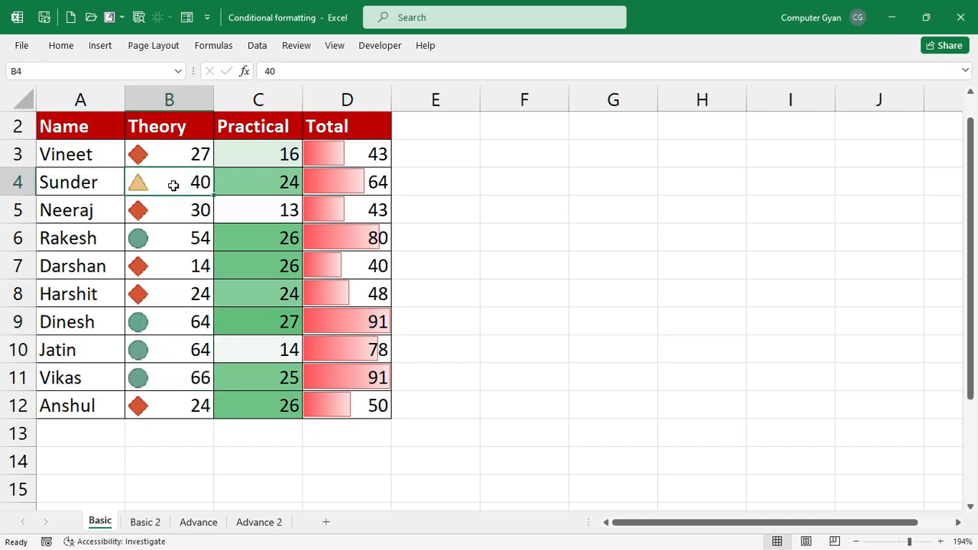
left_click(180, 155)
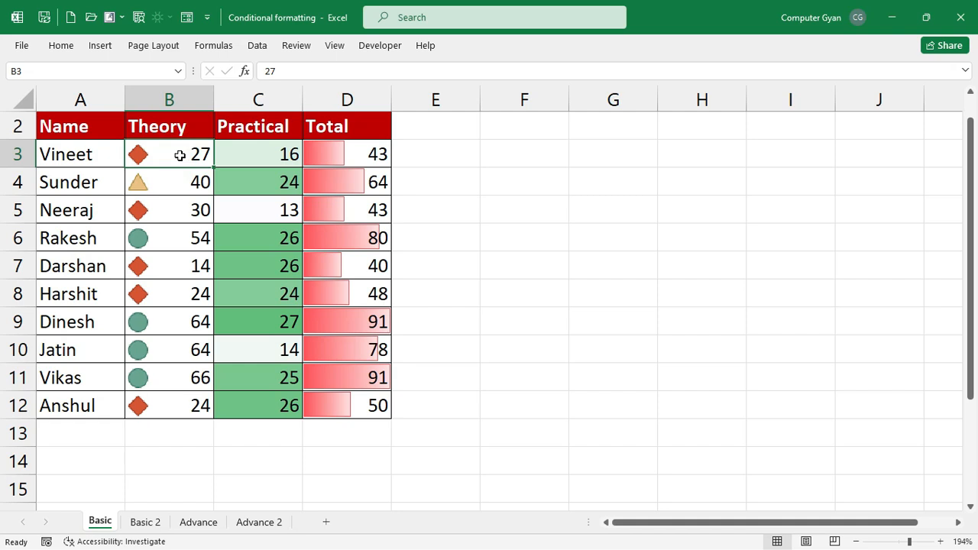
left_click(167, 187)
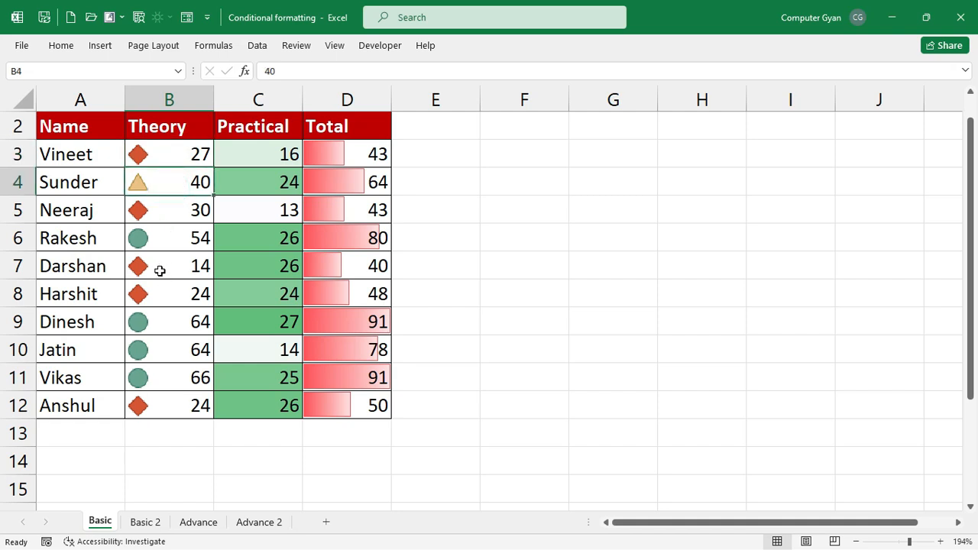
left_click(154, 319)
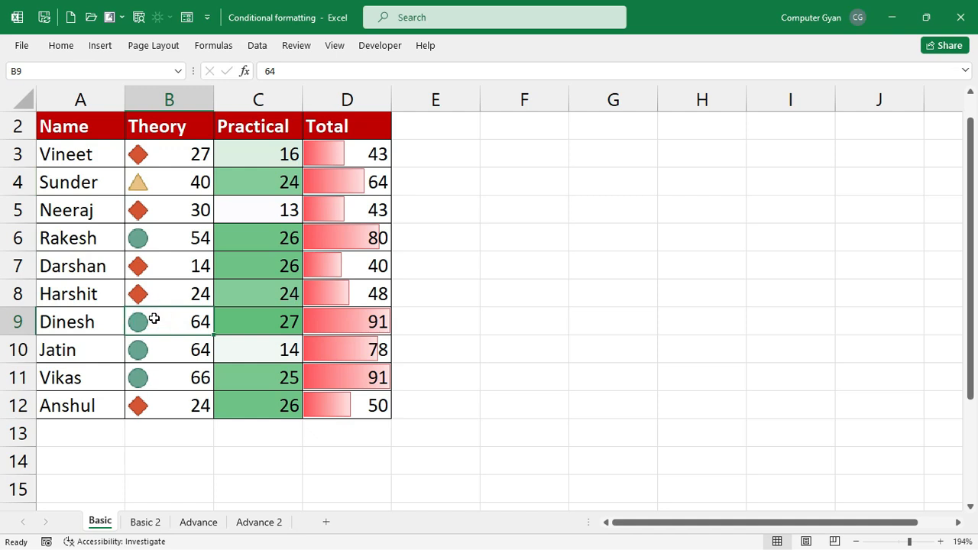
type("44")
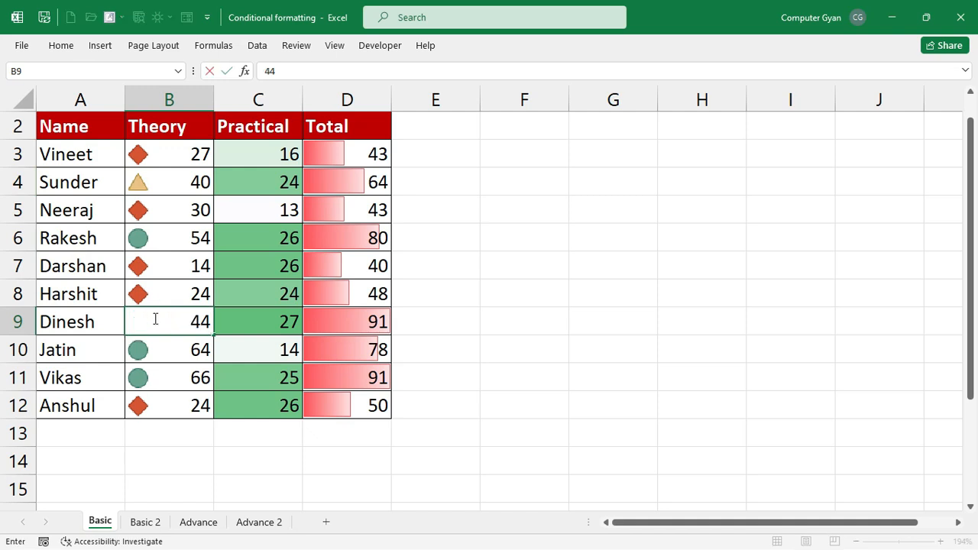
key("Return")
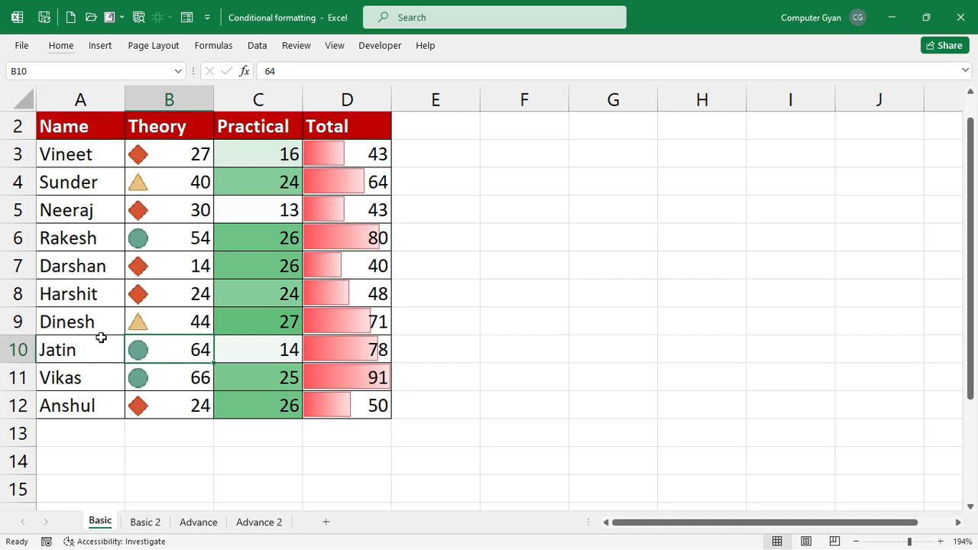
left_click(61, 46)
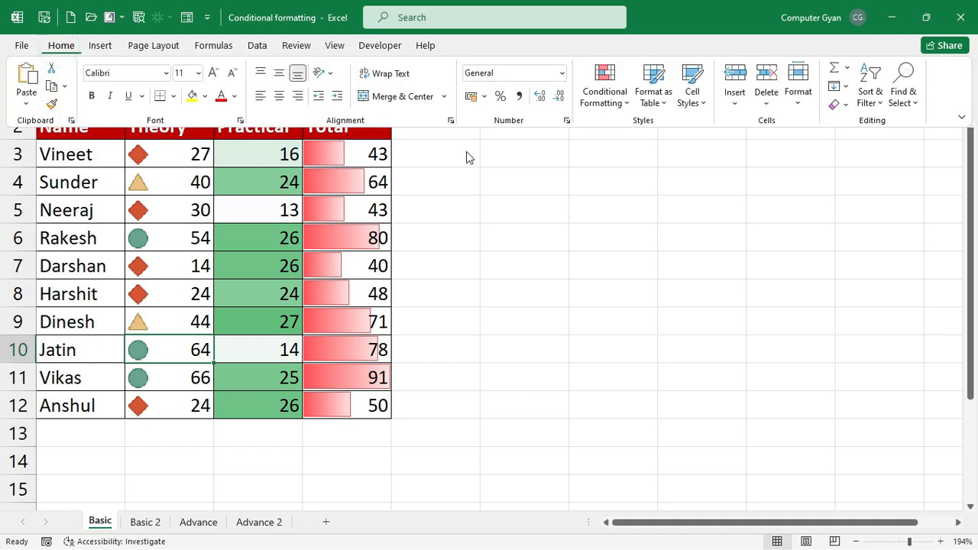
left_click(605, 90)
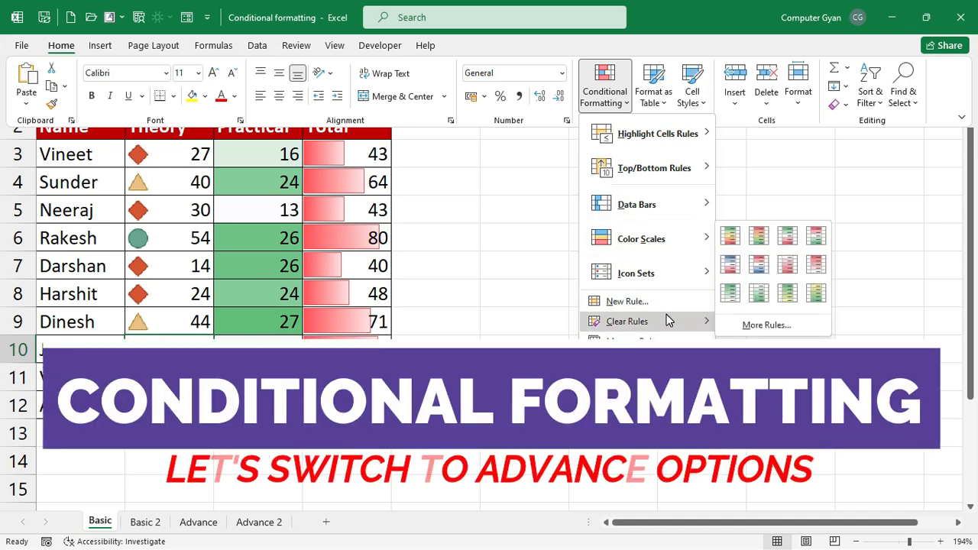
left_click(668, 309)
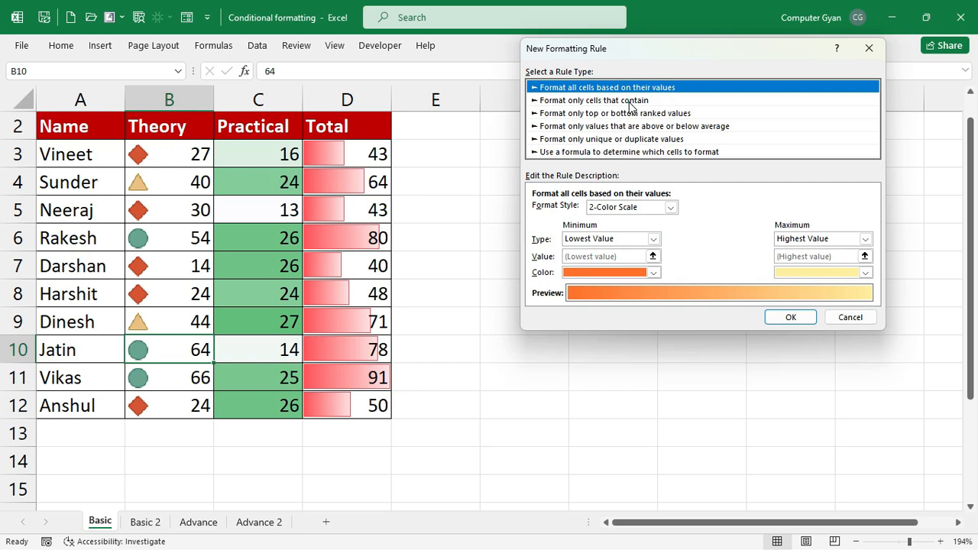
left_click(629, 102)
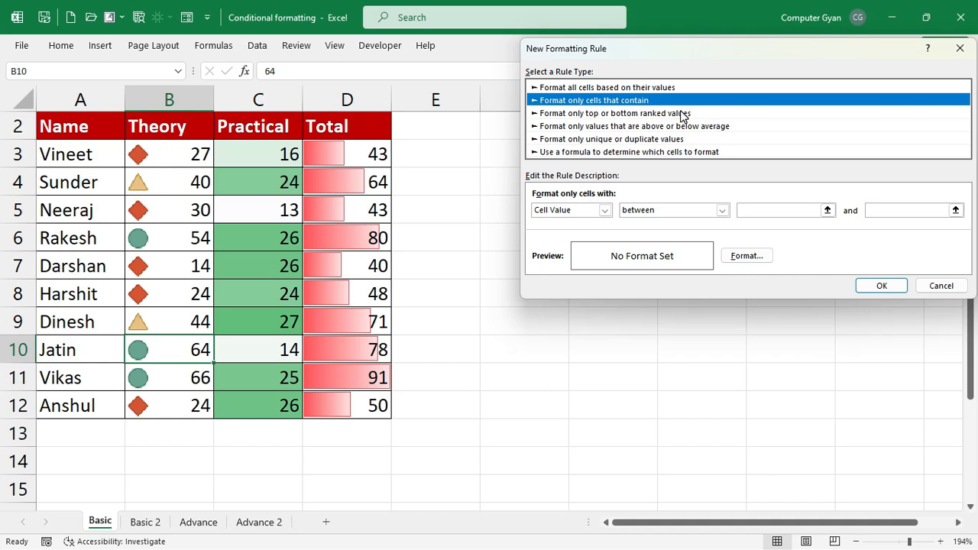
left_click(641, 113)
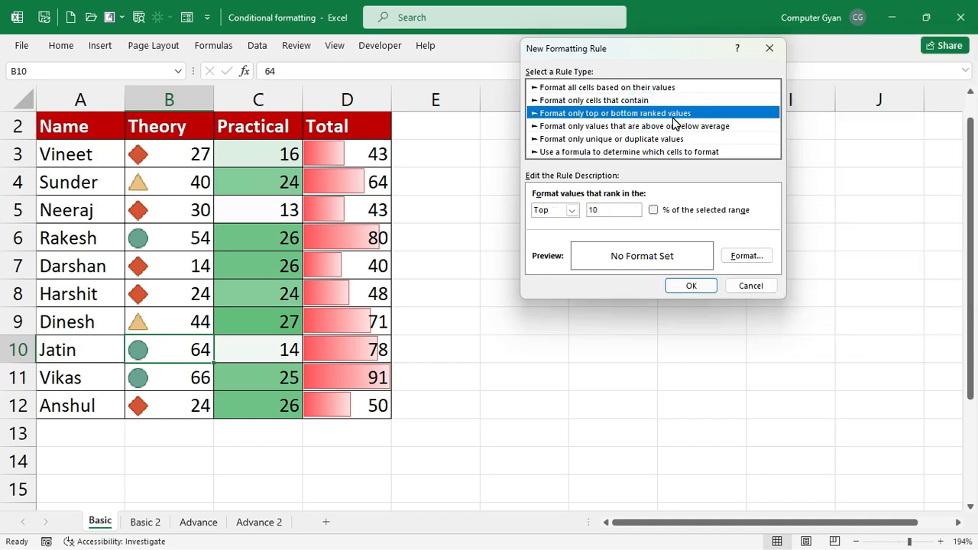
left_click(653, 127)
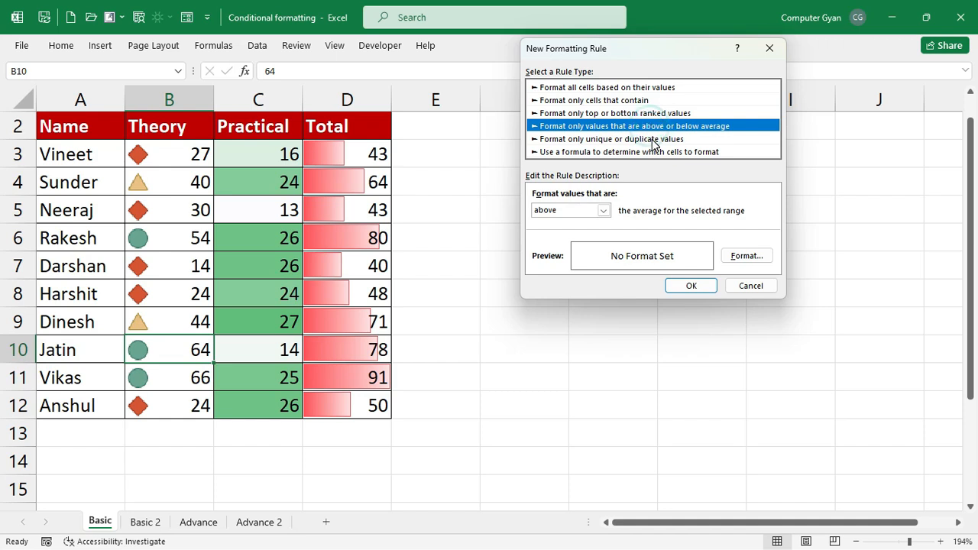
left_click(650, 139)
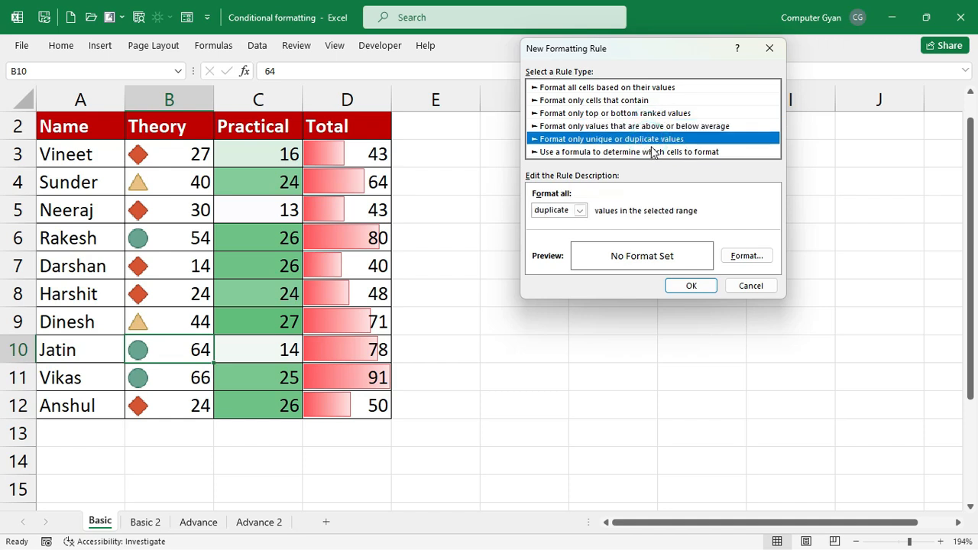
left_click(650, 152)
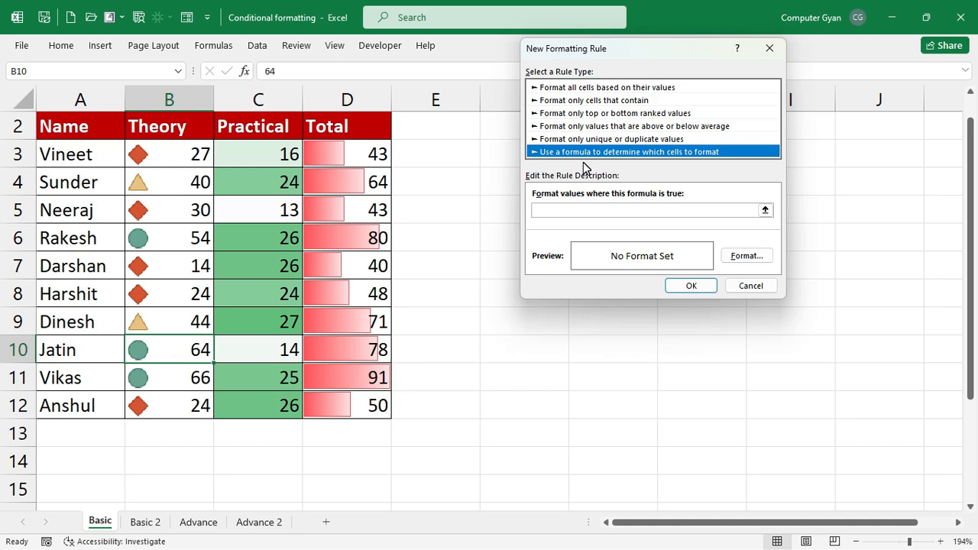
left_click(749, 284)
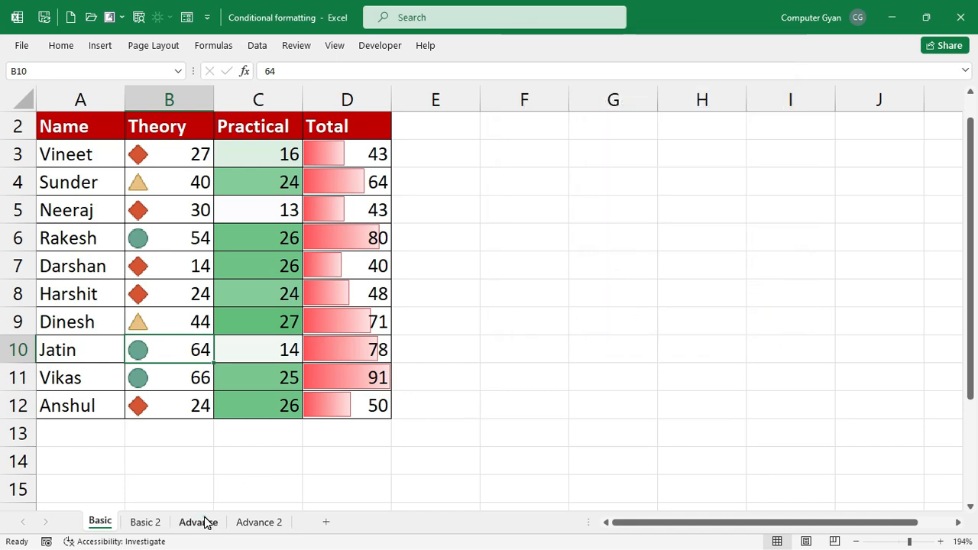
- On the Advance sheet, choose DCA in the H3 course dropdown to highlight its row
left_click(203, 521)
left_click(377, 229)
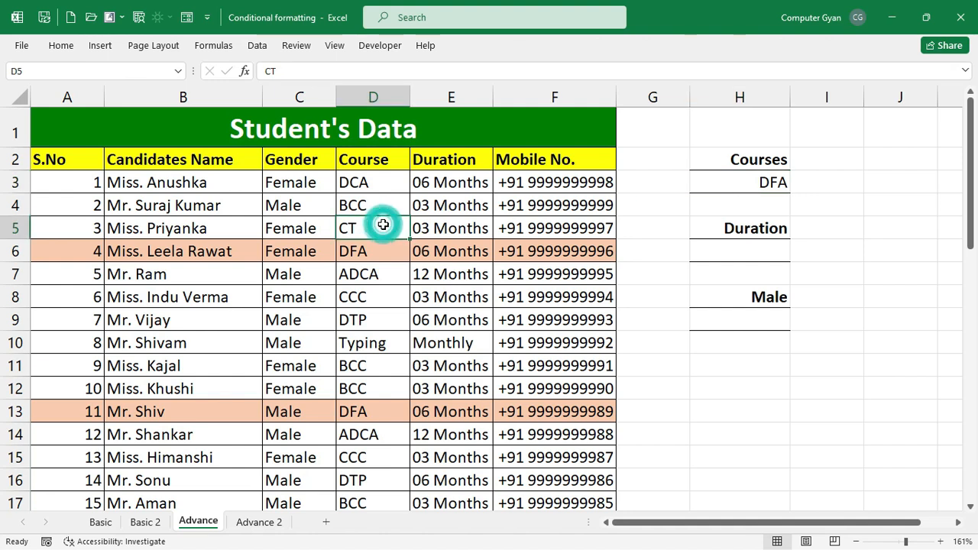
left_click(743, 178)
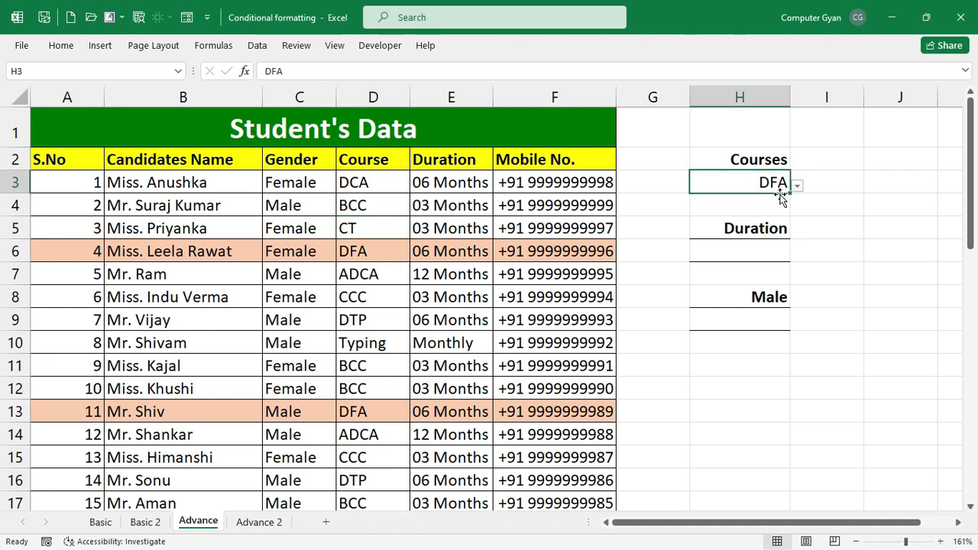
left_click(797, 186)
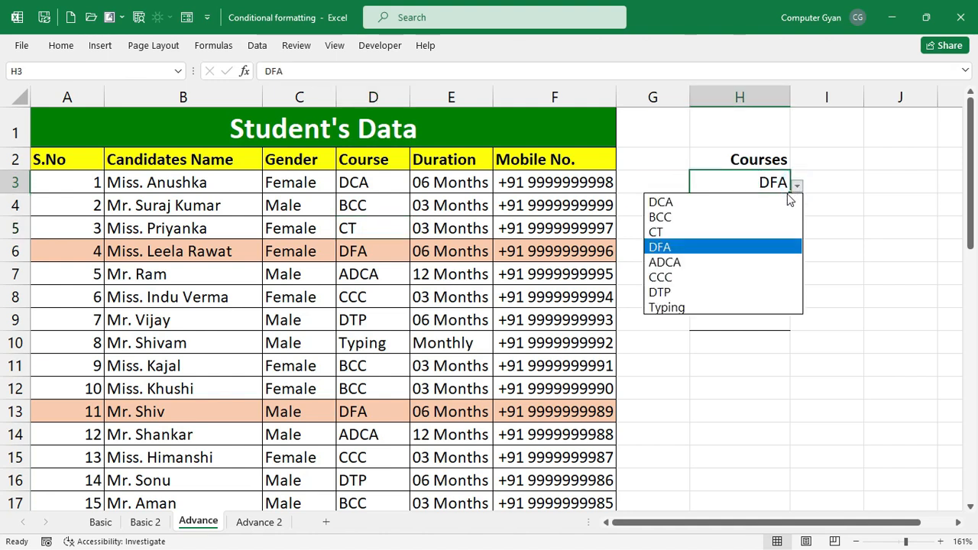
left_click(761, 203)
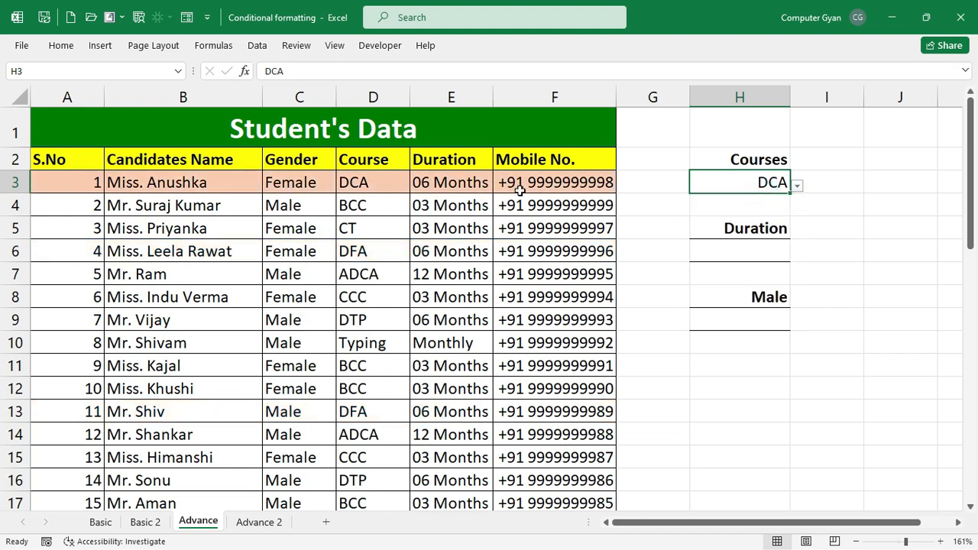
- Widen the Mobile No. column F
scroll(433, 275, "down", 2)
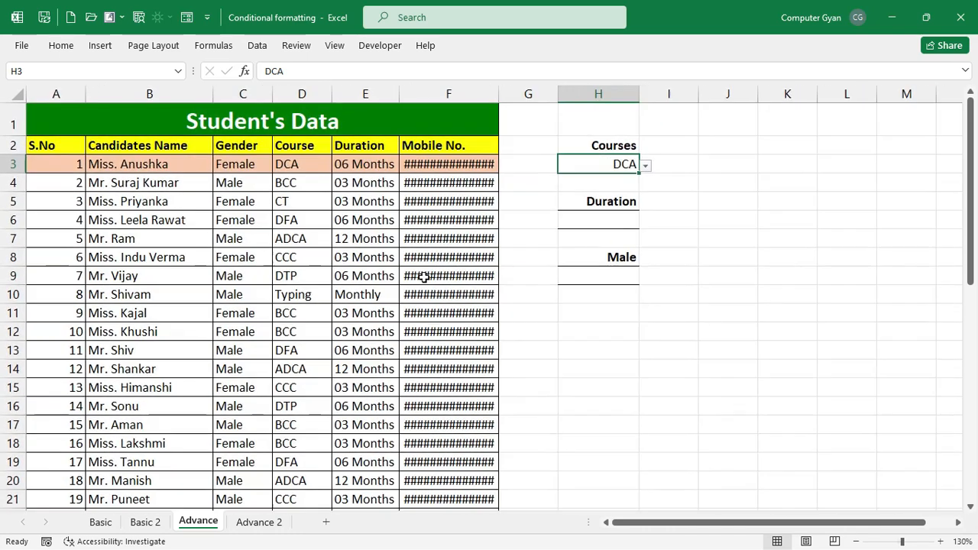
left_click_drag(500, 98, 539, 96)
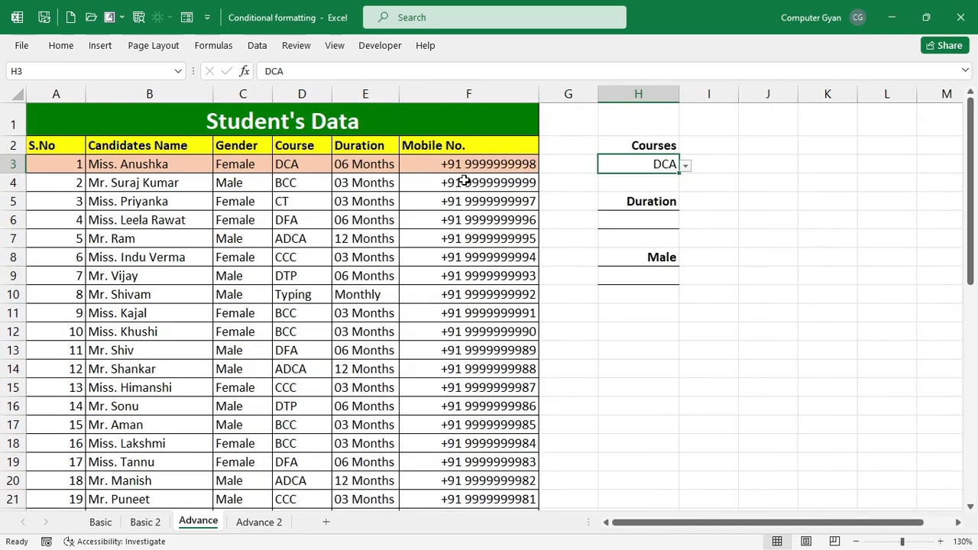
scroll(461, 191, "down", 13)
scroll(460, 190, "up", 13)
- Cycle the H3 course dropdown through BCC, DFA and CT, ending on CCC
left_click(685, 166)
left_click(662, 192)
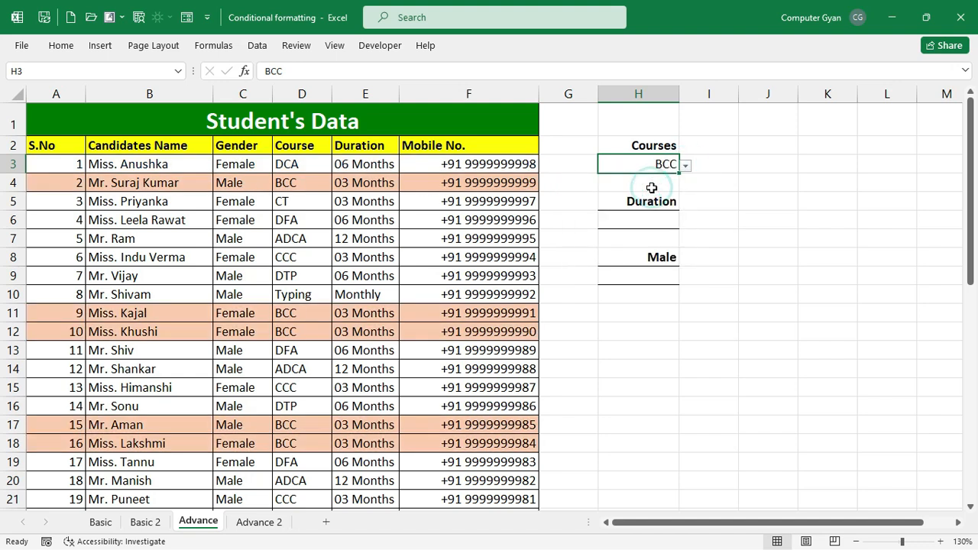
left_click(686, 166)
left_click(636, 213)
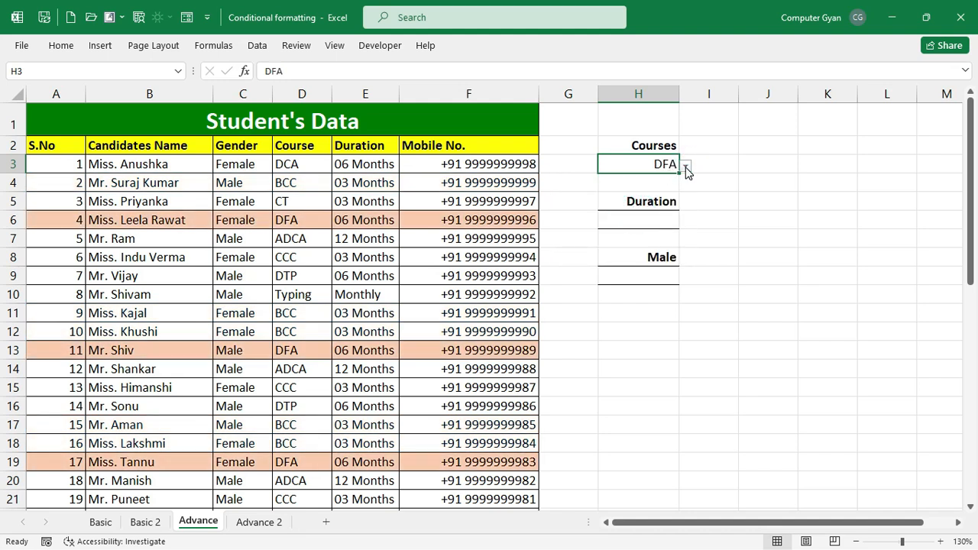
left_click(685, 166)
left_click(660, 206)
left_click(685, 166)
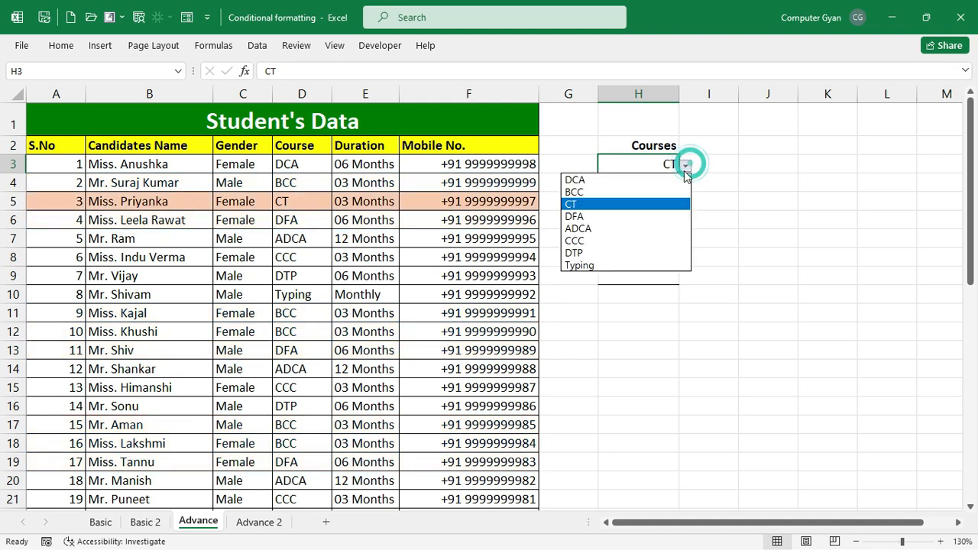
left_click(636, 241)
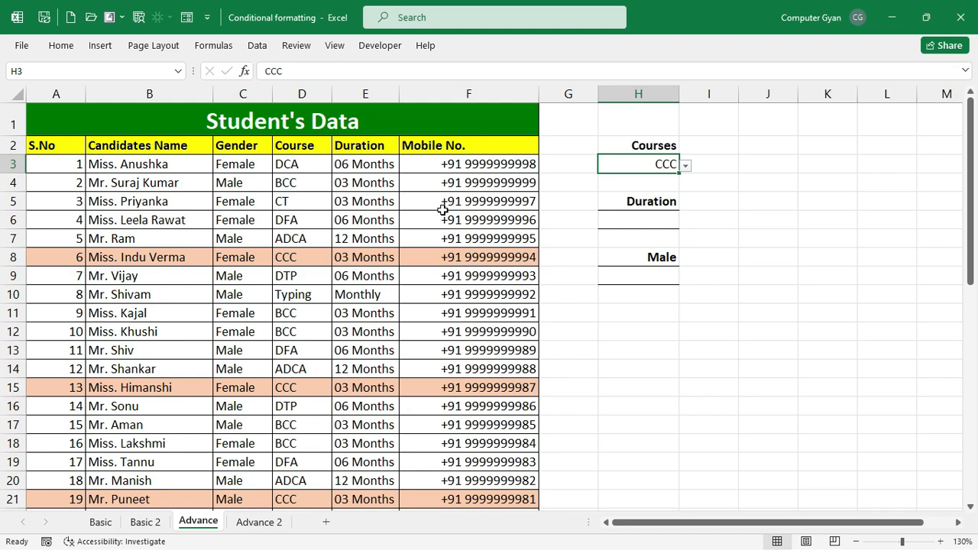
- Rename the Male label in H8 to Gender
left_click(628, 220)
left_click(646, 257)
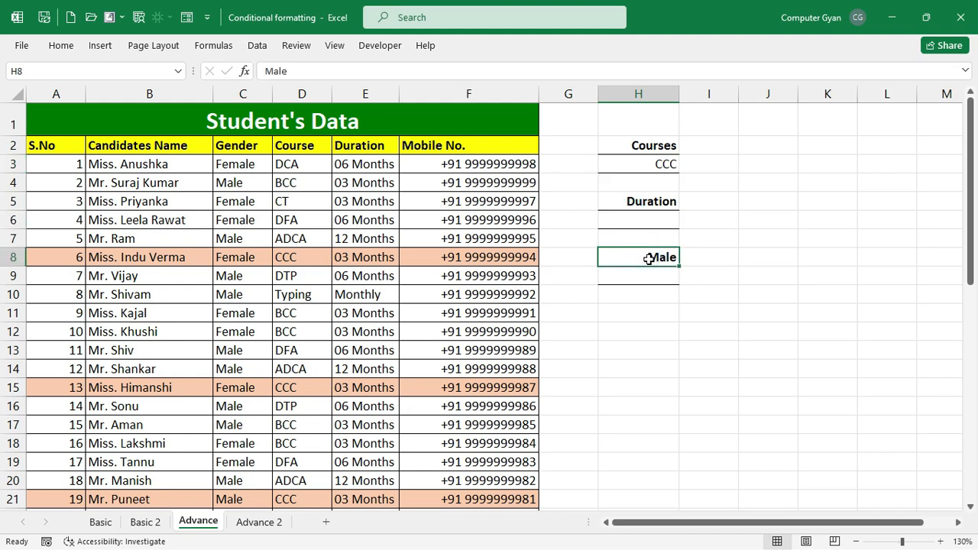
type("Gender")
key("Return")
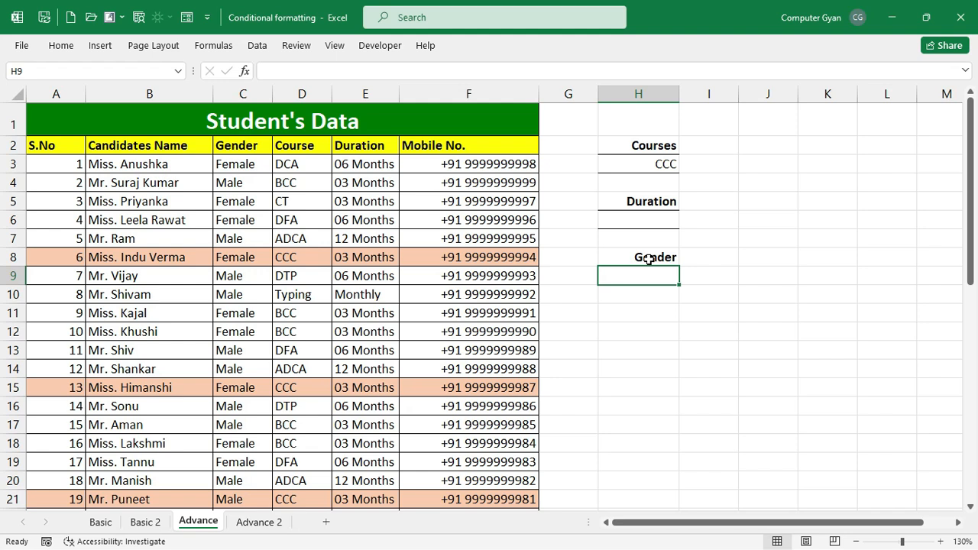
left_click(647, 260)
left_click(640, 201)
left_click(633, 241)
left_click(658, 268)
left_click(661, 261)
left_click(668, 227)
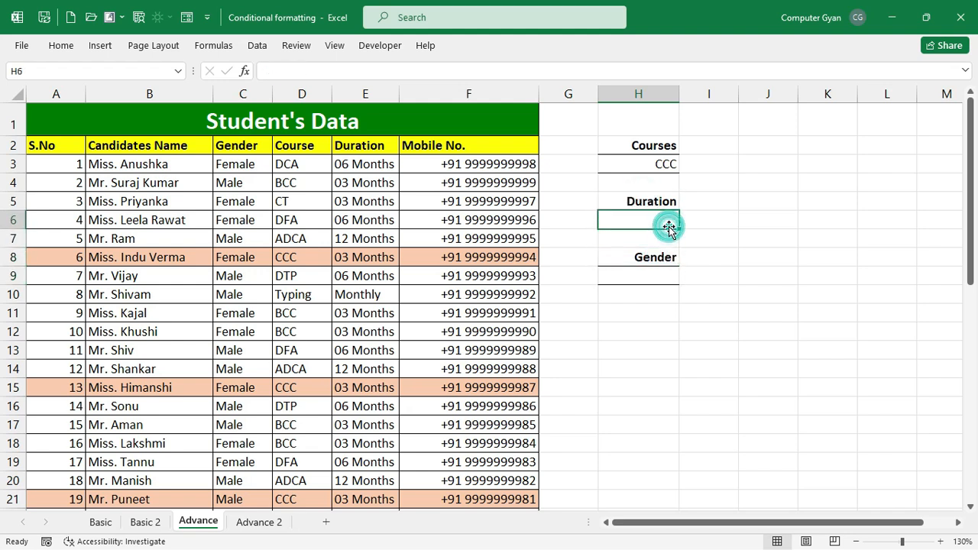
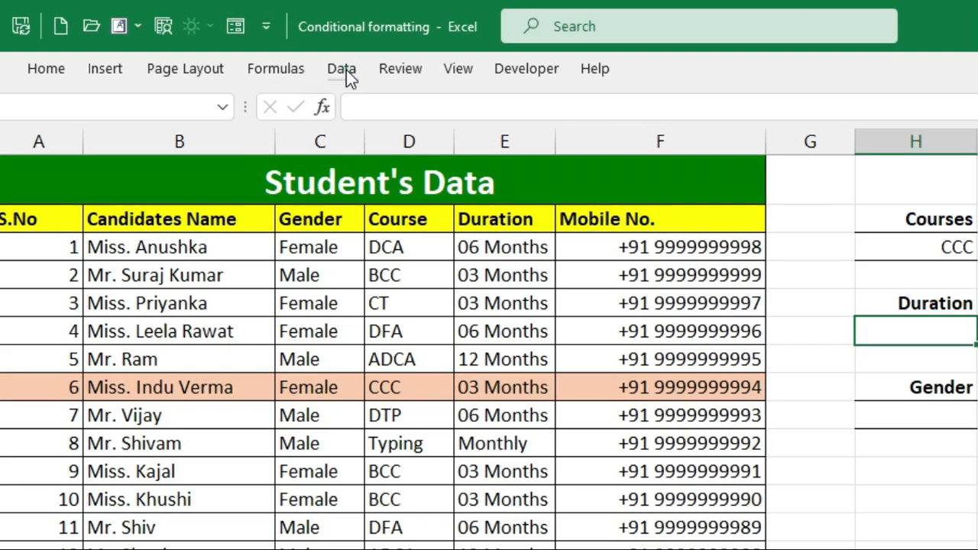
- Add a list validation to H6 offering 03 MONTHS, 06 MONTHS, 12 MONTHS and MONTHLY
left_click(258, 48)
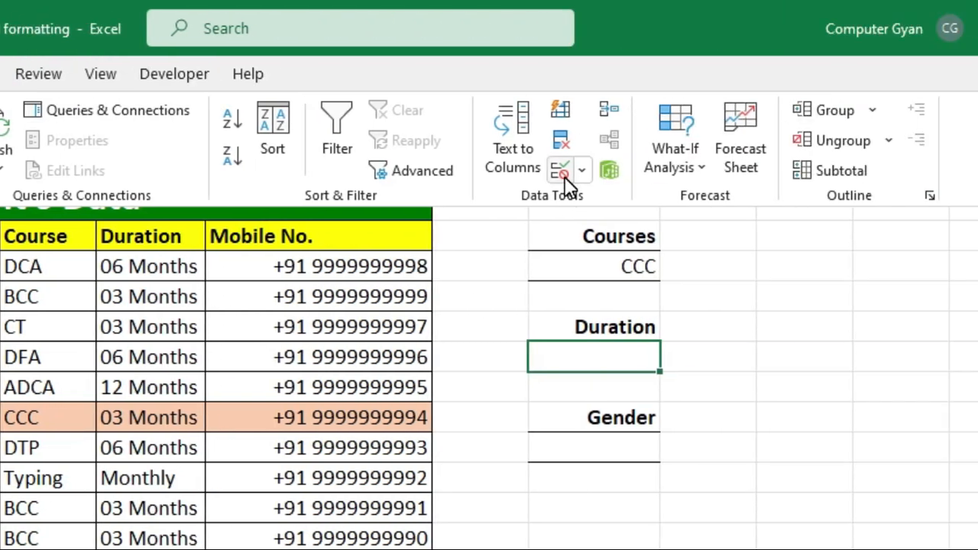
left_click(565, 177)
left_click(256, 163)
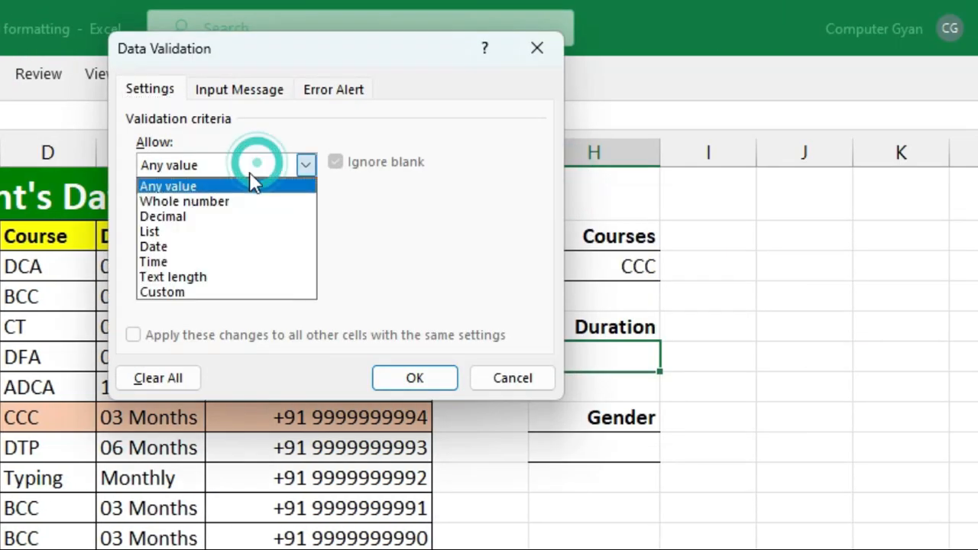
left_click(210, 231)
left_click(210, 259)
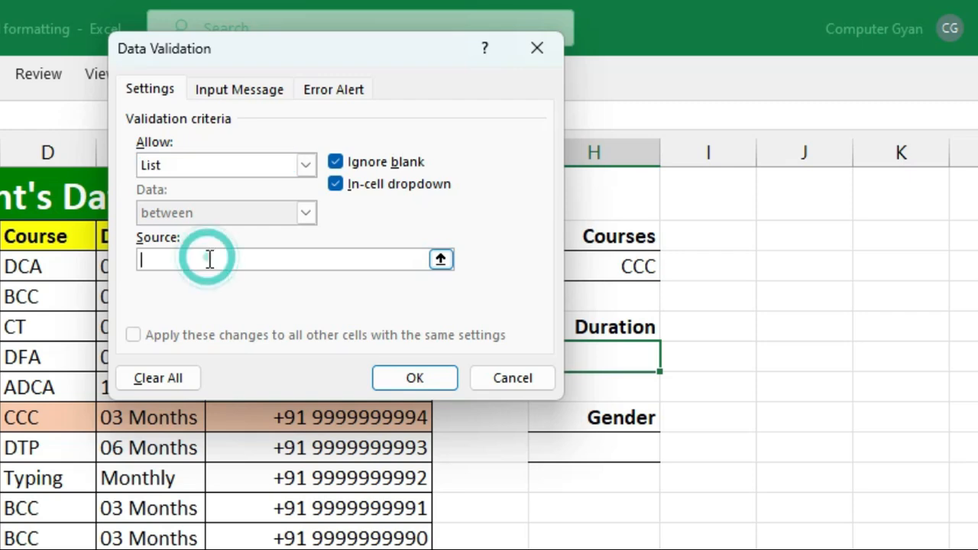
left_click_drag(388, 41, 357, 17)
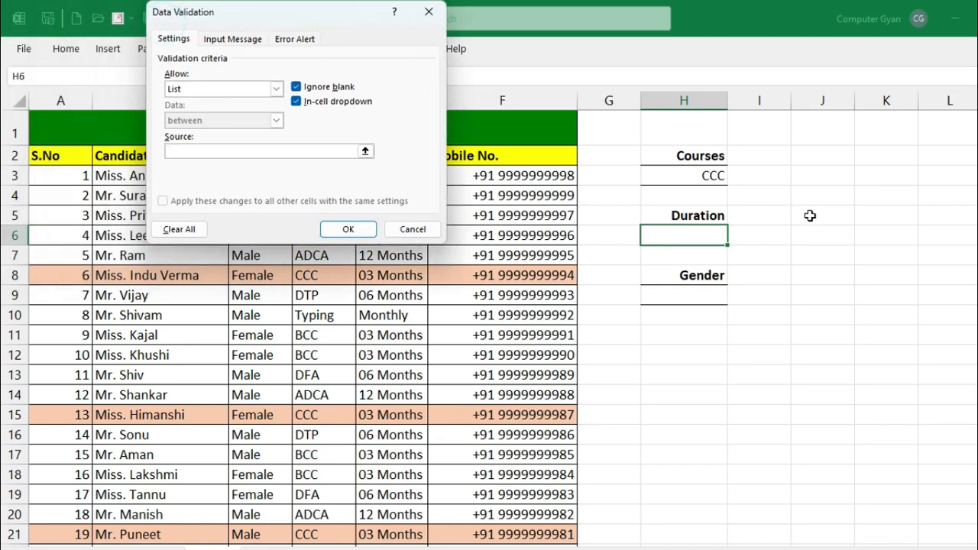
left_click_drag(889, 164, 890, 209)
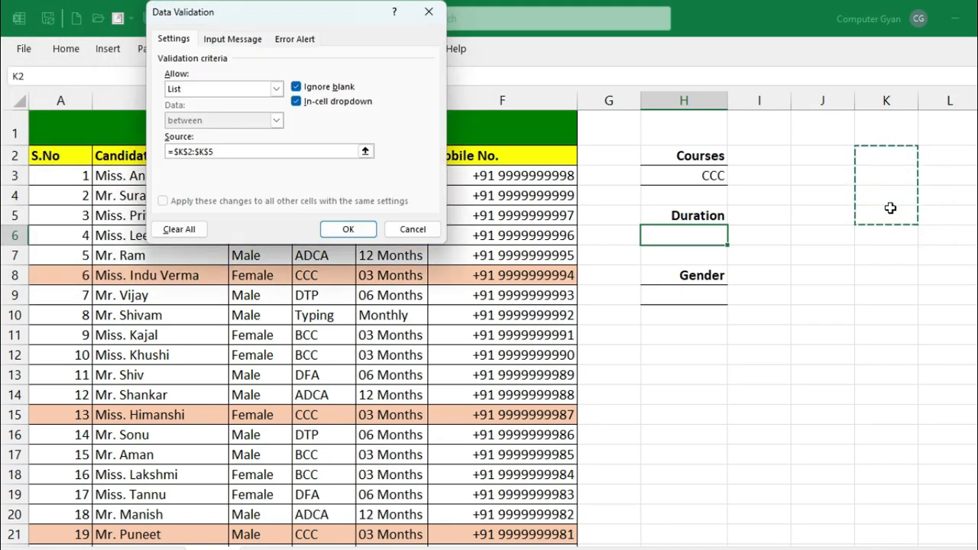
double_click(245, 152)
key("BackSpace")
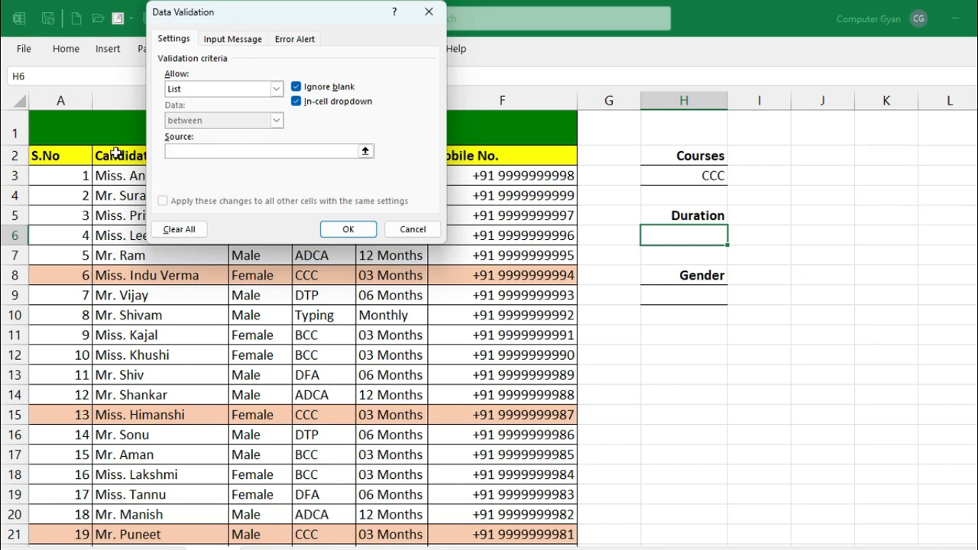
type("03 MONTHS, 06 MONTHS, 12 MONTHS")
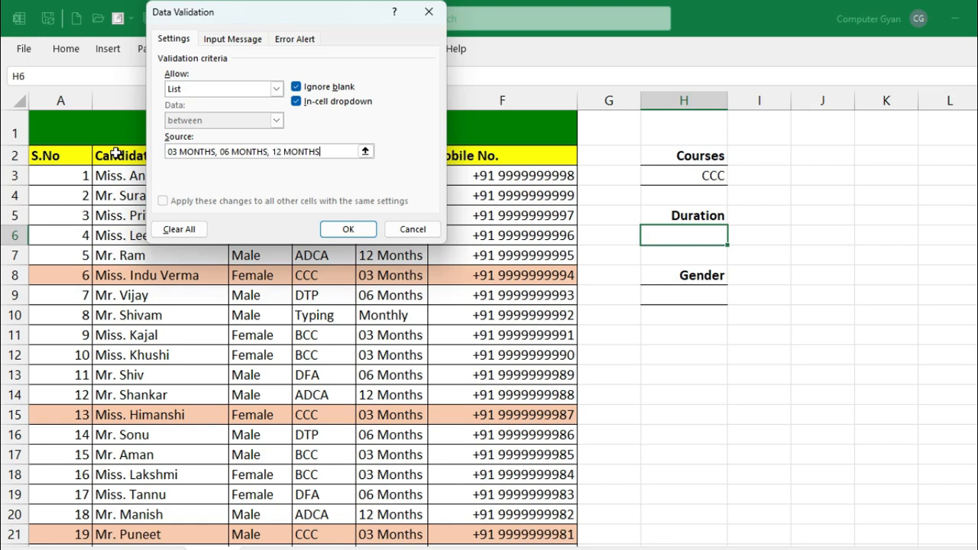
type(", MONTHLY")
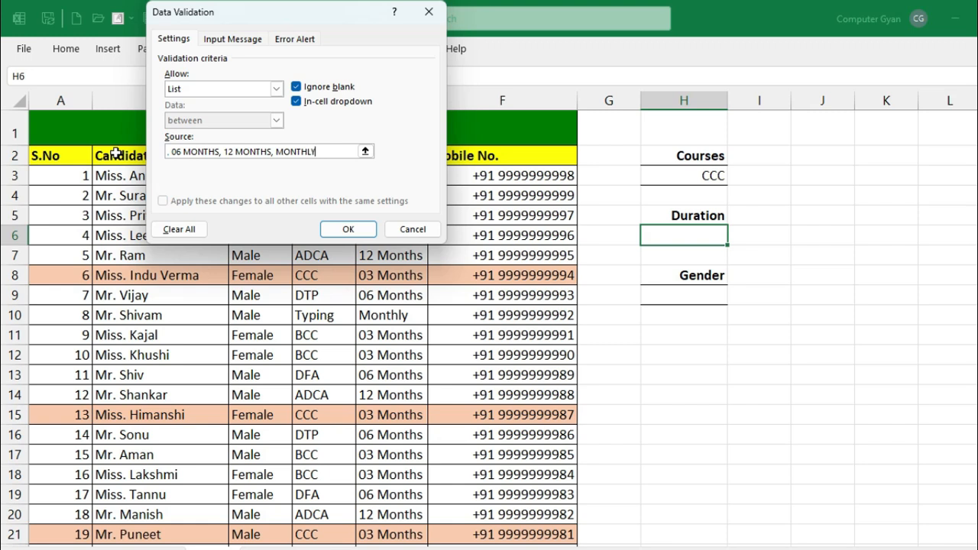
left_click(348, 229)
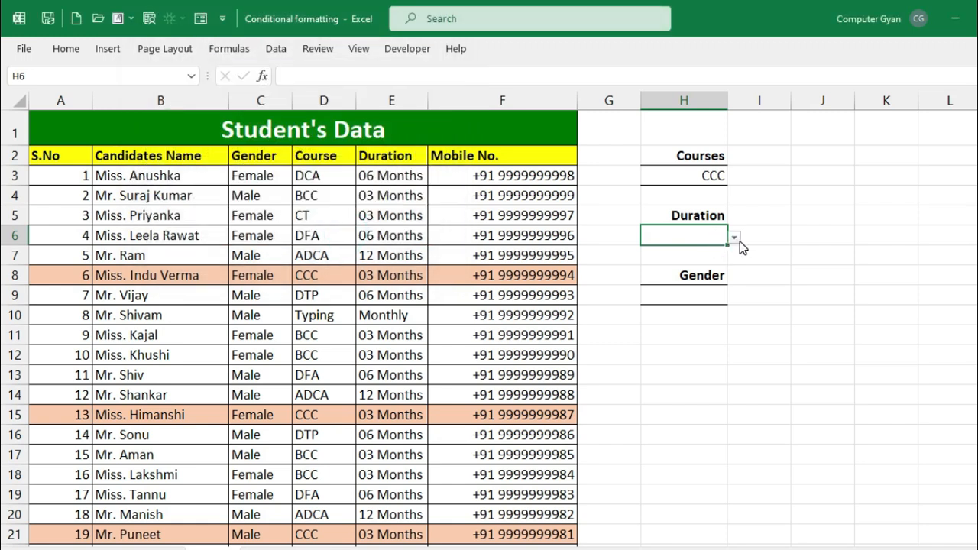
- Check H6's new Duration choices, then select the student table A3:F45
left_click(734, 238)
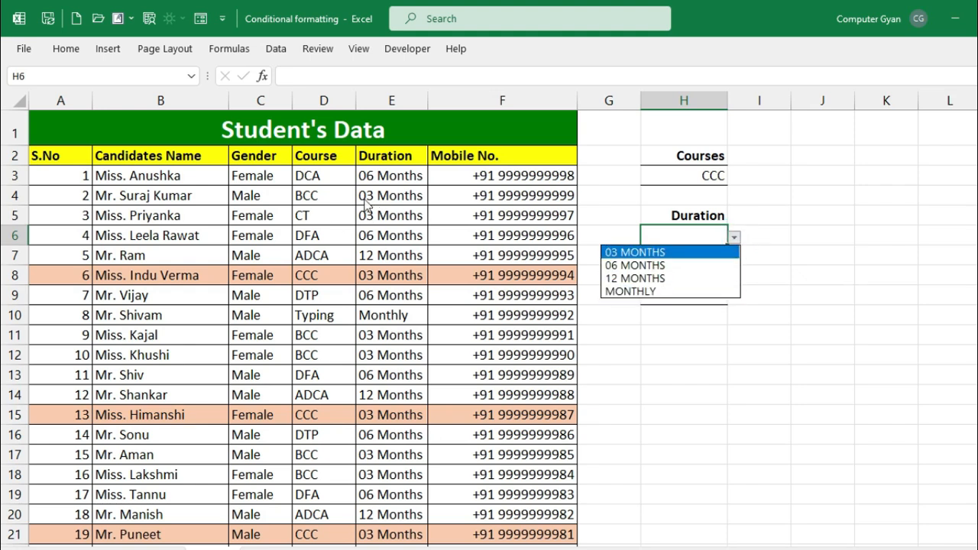
key("Escape")
left_click(84, 175)
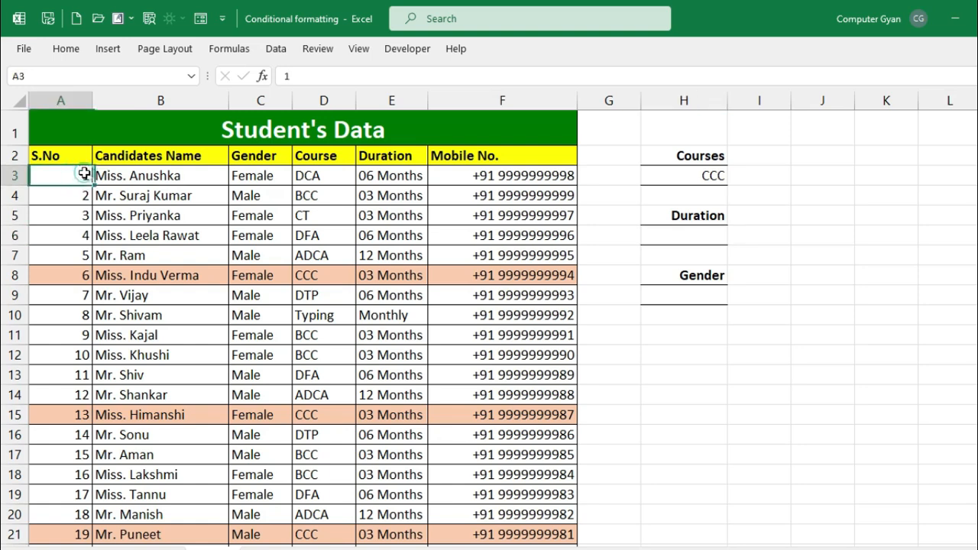
key("ctrl+shift+Right")
key("ctrl+shift+Down")
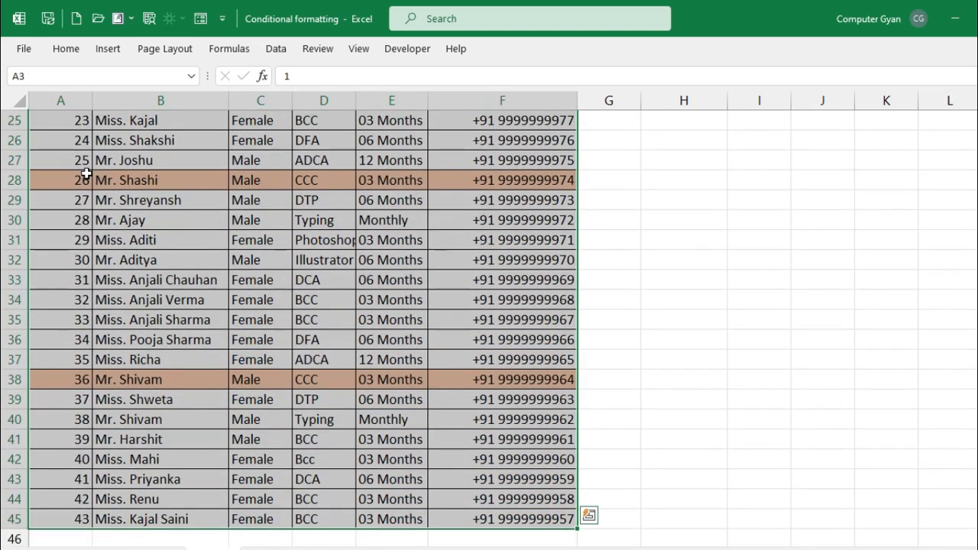
scroll(196, 305, "up", 8)
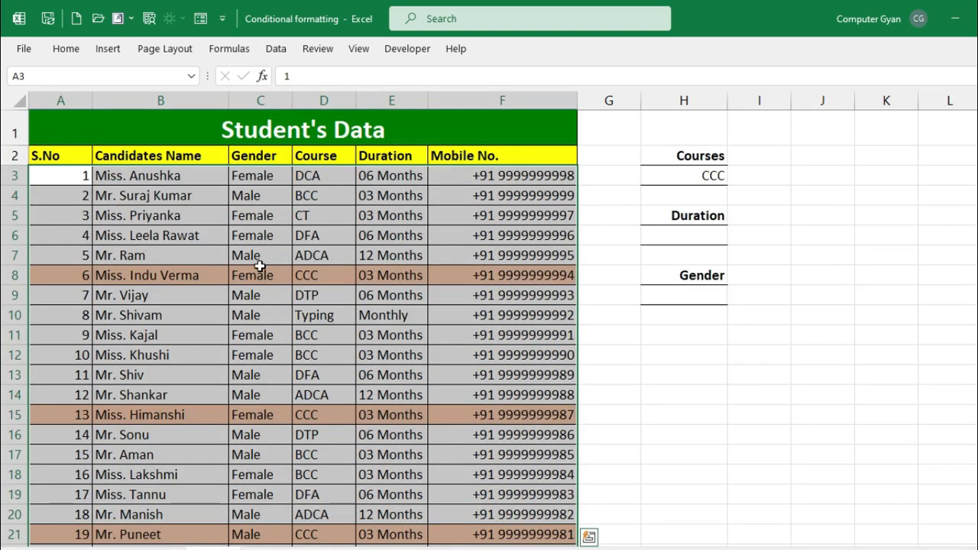
- Start a new formula-based conditional formatting rule for the selection
left_click(76, 49)
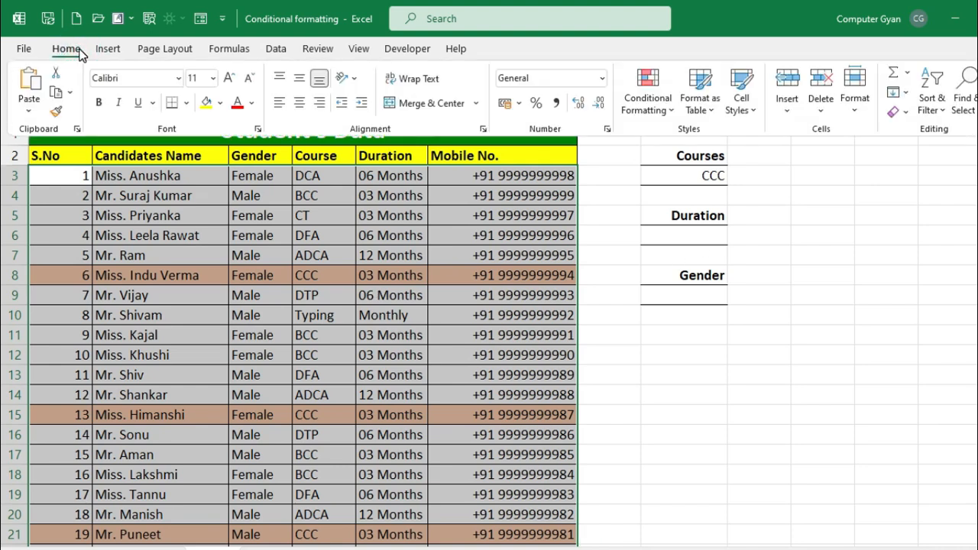
left_click(649, 105)
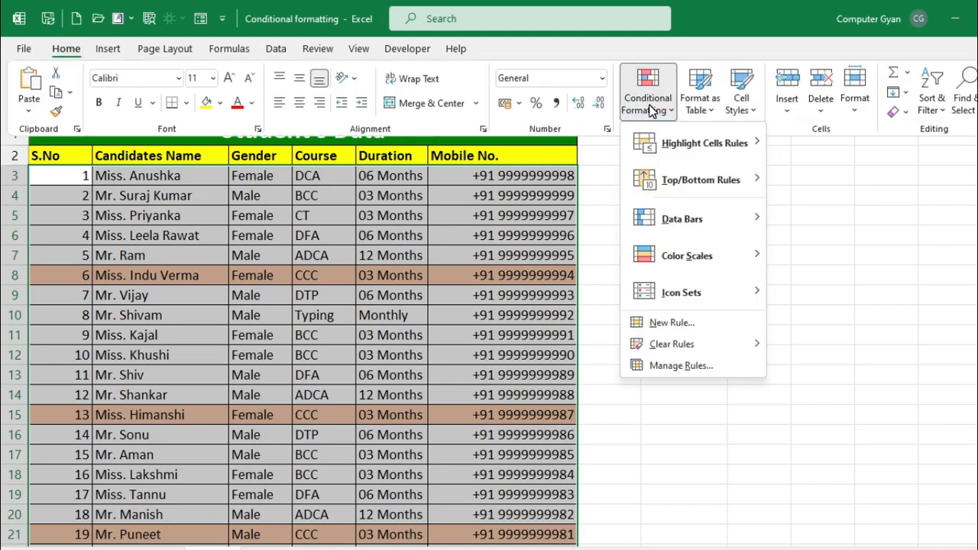
left_click(677, 324)
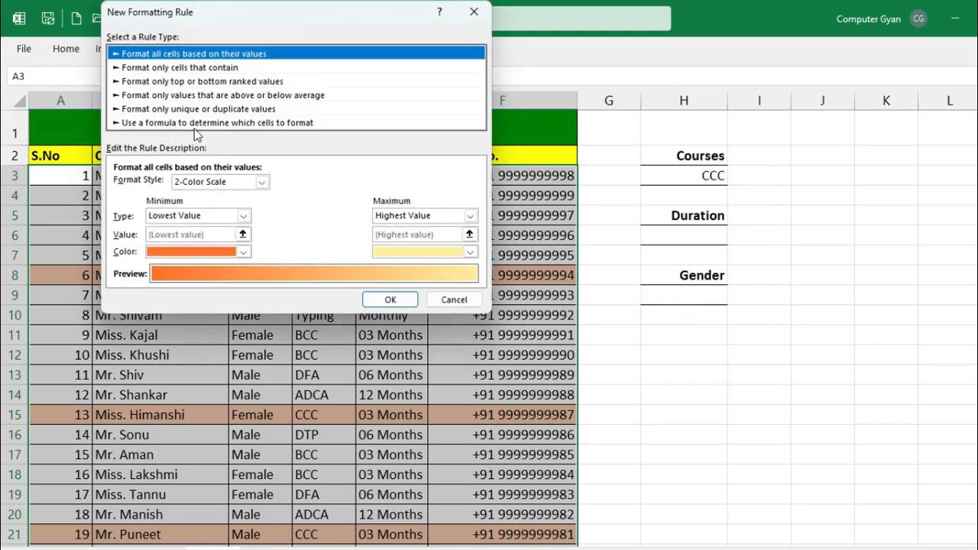
left_click(256, 124)
left_click(235, 184)
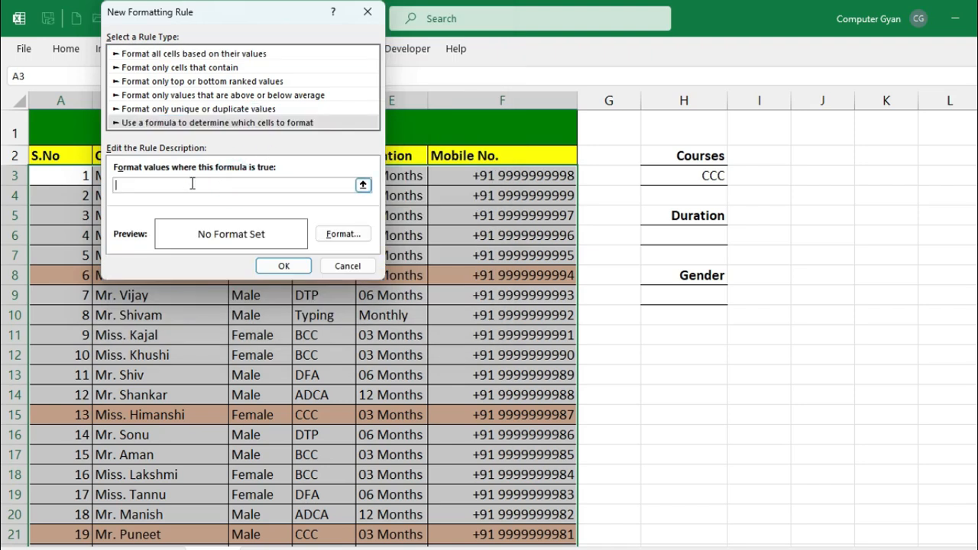
left_click_drag(229, 21, 765, 83)
- Enter the rule formula =$E3=$H$6 and give matching rows a light blue fill
left_click(390, 176)
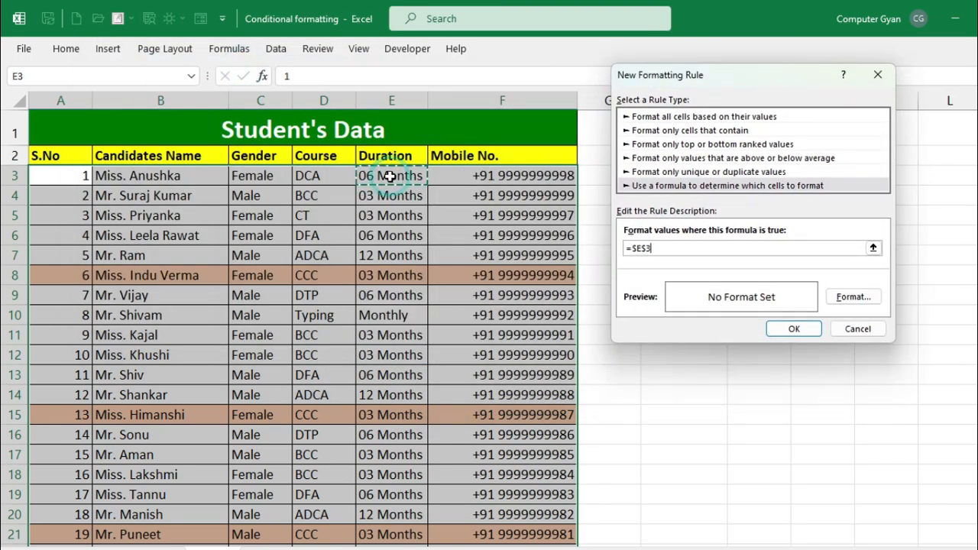
key("F4")
key("F4")
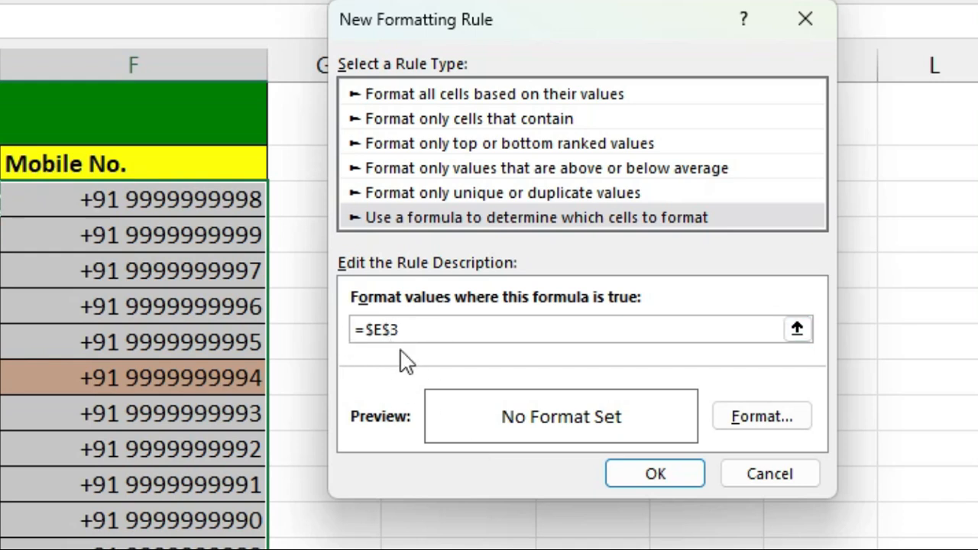
key("BackSpace")
left_click(397, 330)
type("=")
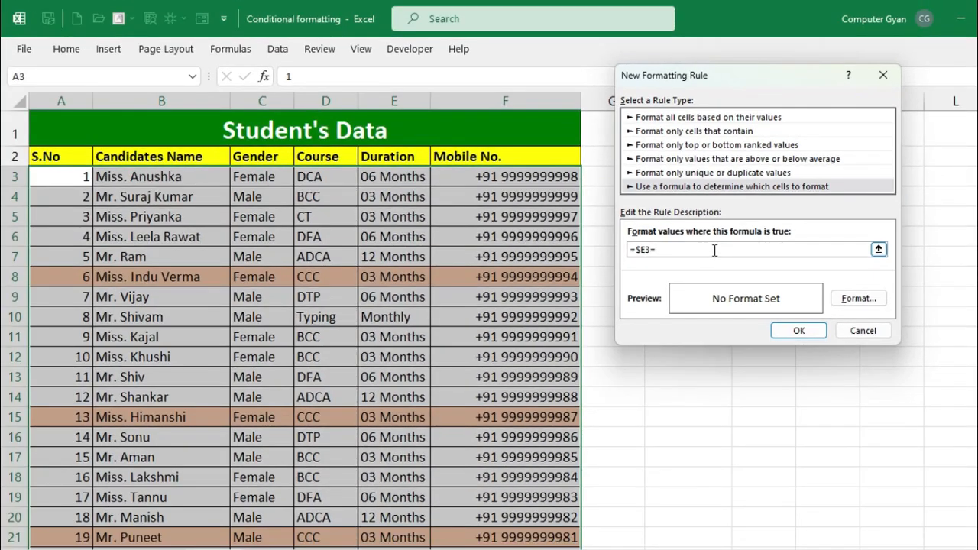
left_click_drag(759, 75, 487, 94)
left_click(698, 238)
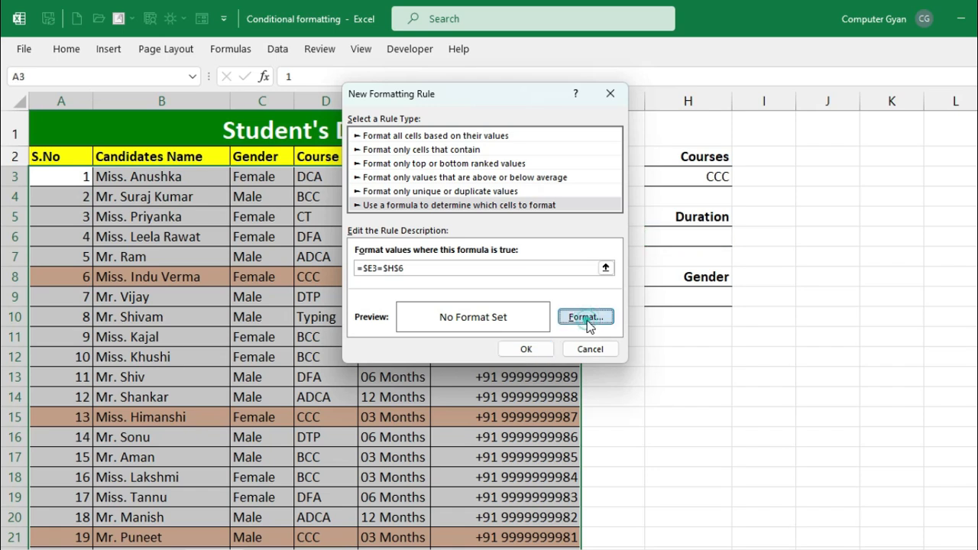
left_click(587, 319)
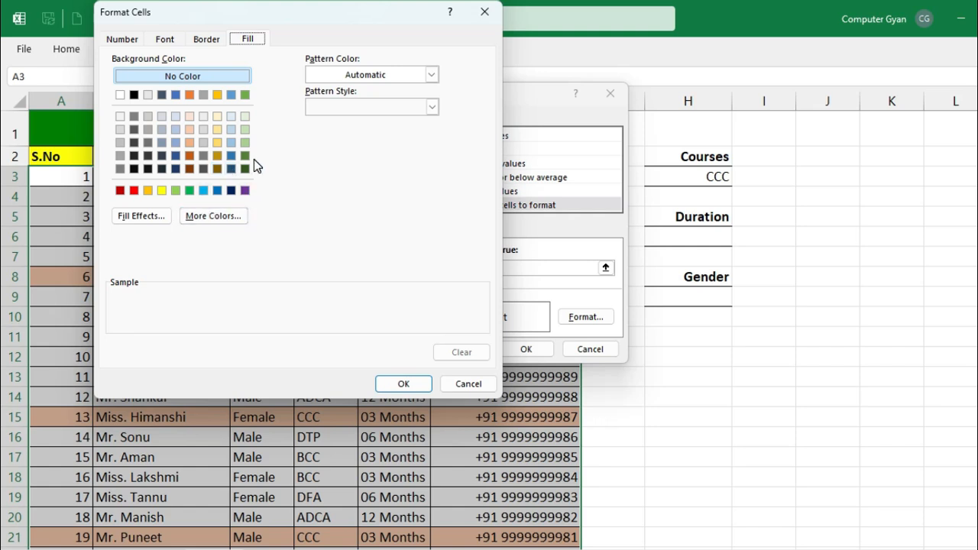
left_click(231, 117)
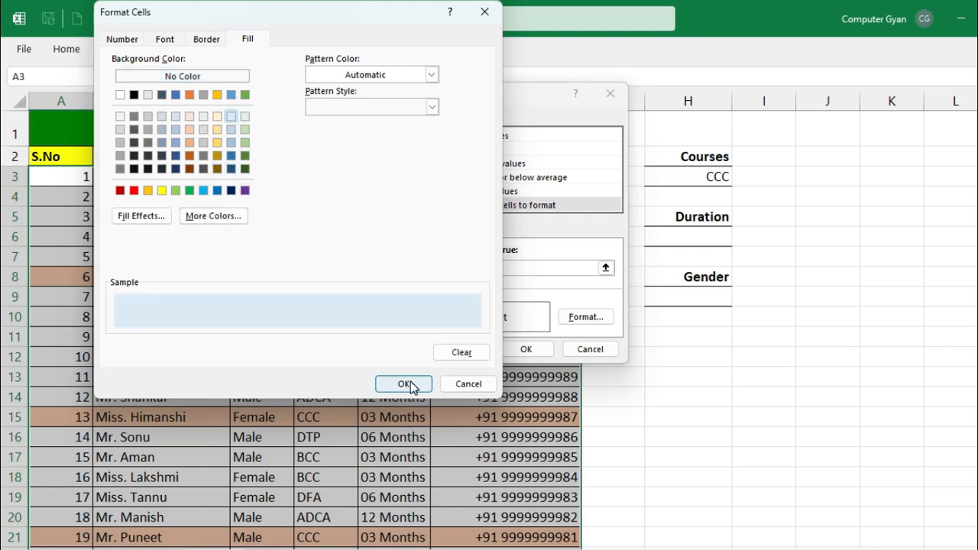
left_click(403, 384)
- Save the rule and test the Duration filter with 06 MONTHS, then 03 MONTHS
left_click(526, 349)
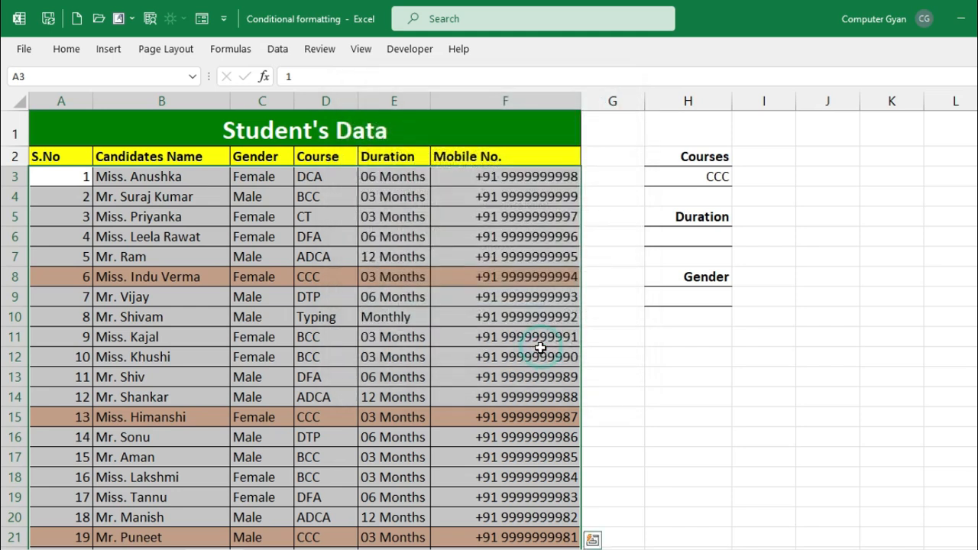
left_click(712, 236)
left_click(738, 240)
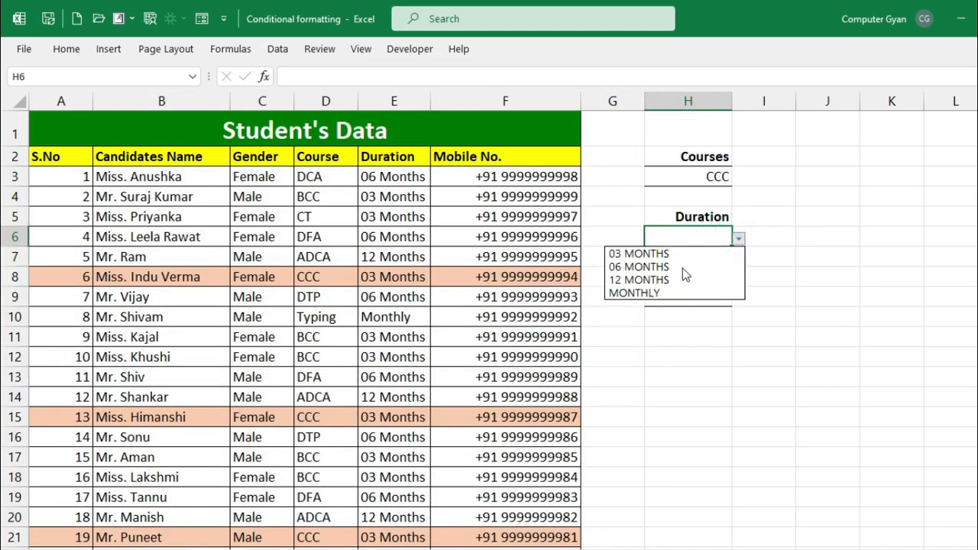
left_click(687, 269)
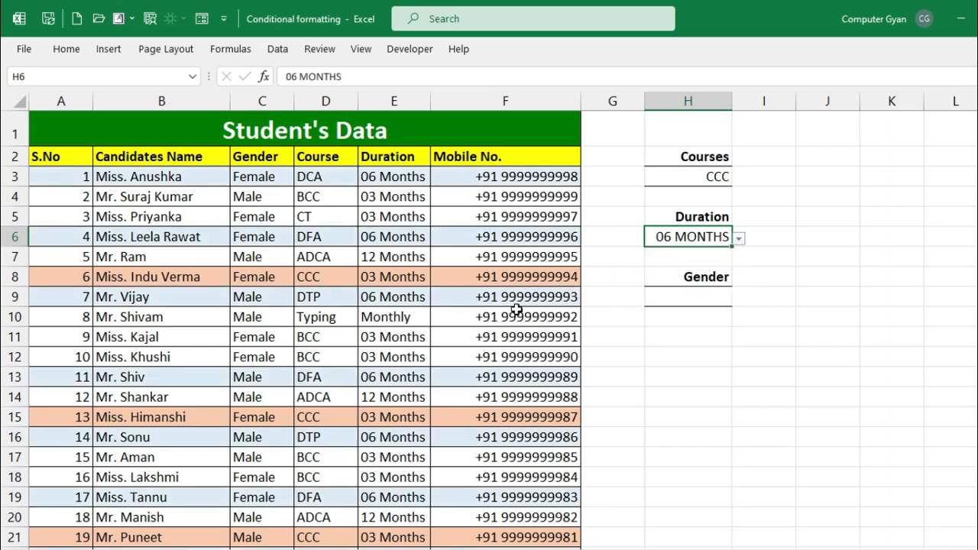
left_click(739, 237)
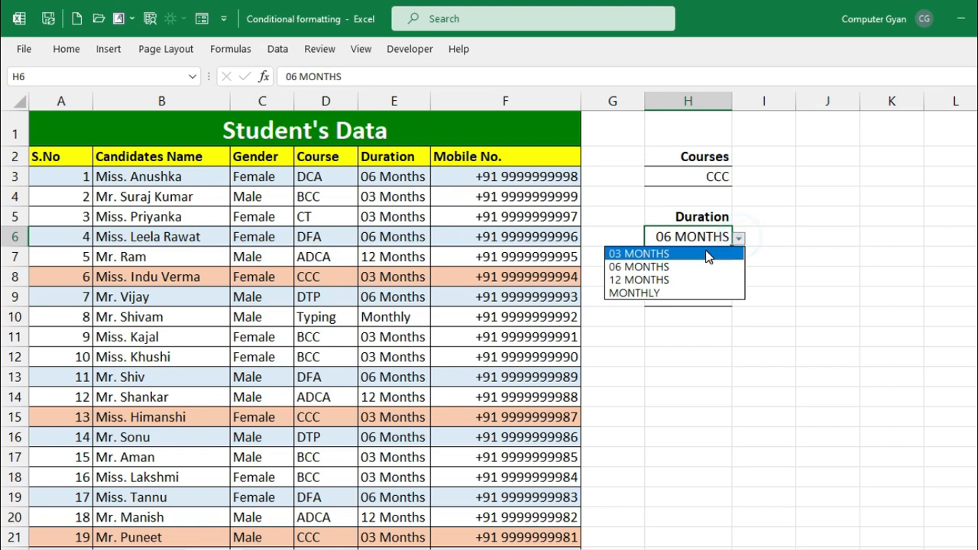
left_click(704, 251)
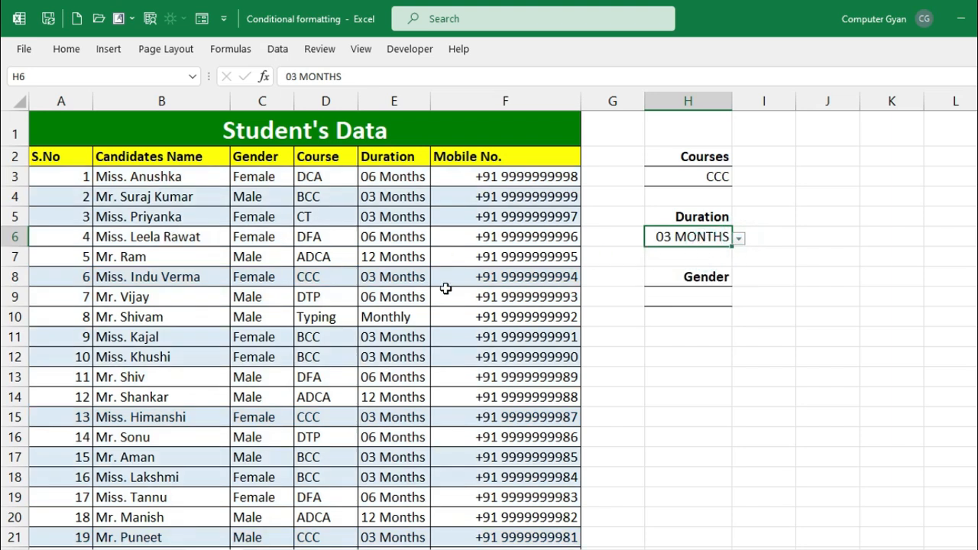
left_click(738, 233)
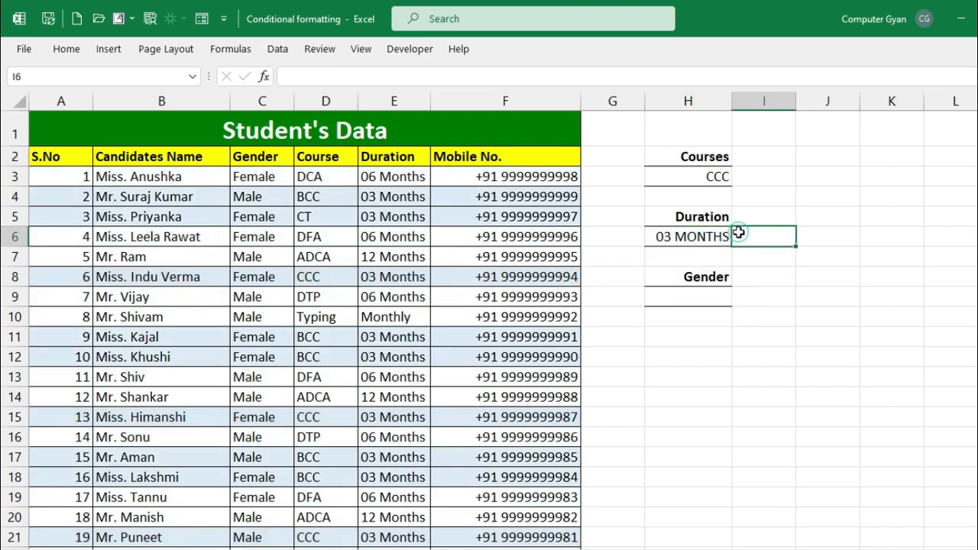
- Switch the Duration filter to MONTHLY, then 12 MONTHS, and select H9 under Gender
left_click(718, 236)
left_click(739, 237)
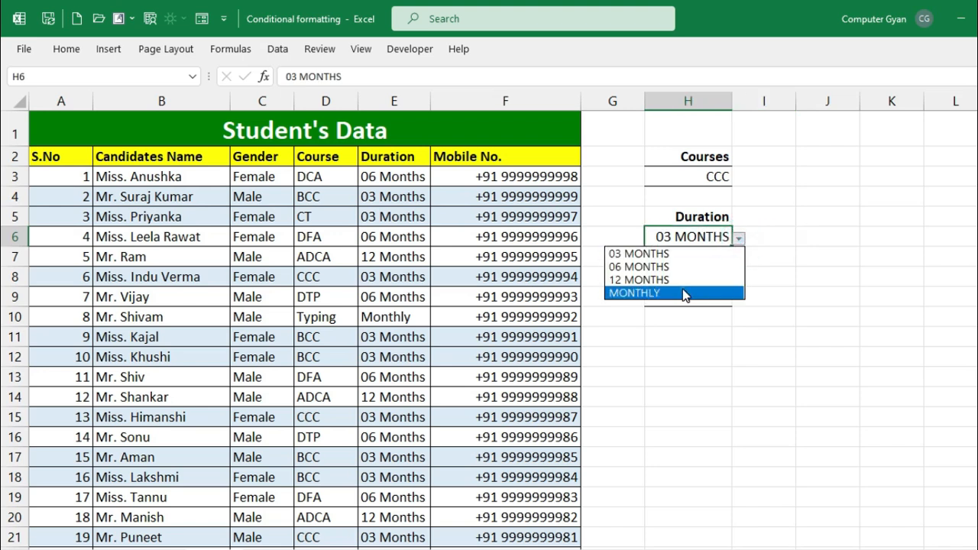
left_click(685, 294)
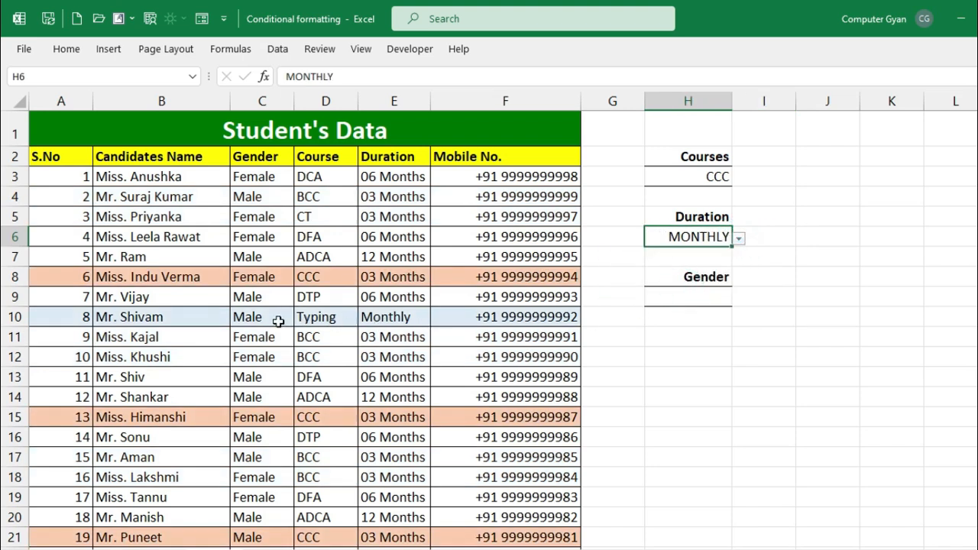
left_click(739, 239)
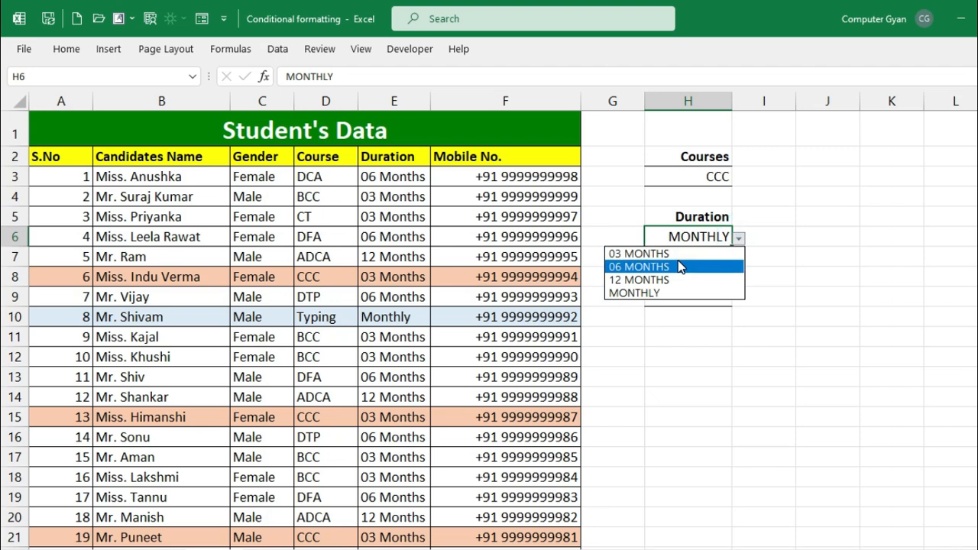
left_click(678, 280)
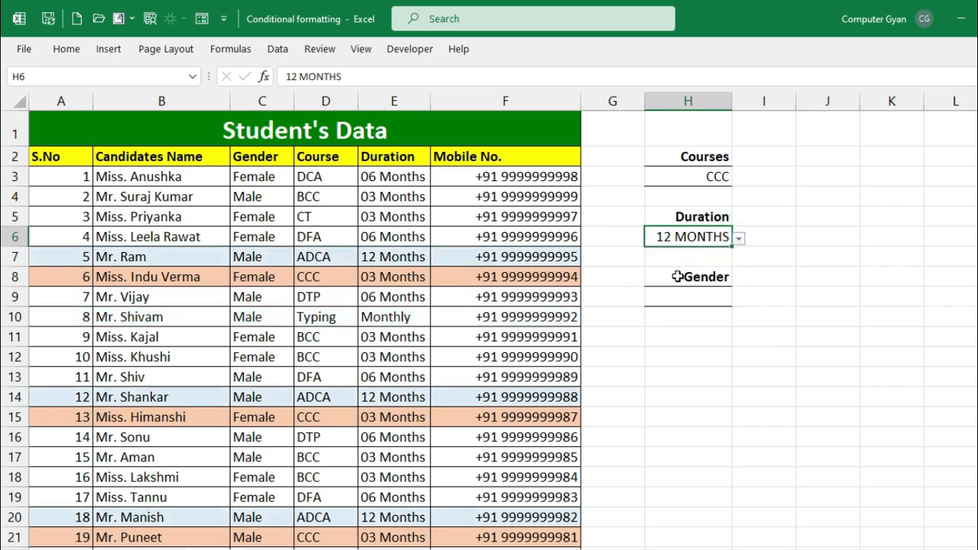
left_click(698, 298)
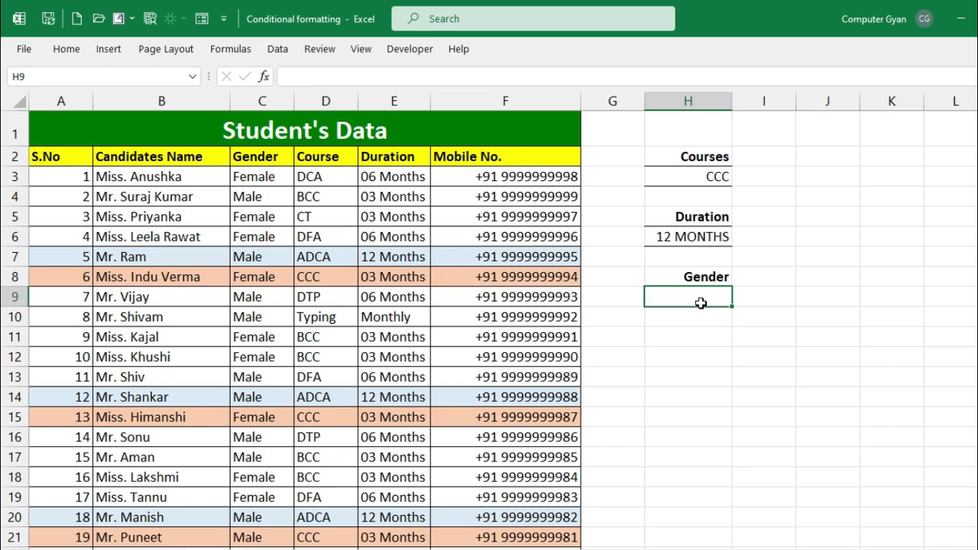
- Give H9 a list dropdown offering FEMALE and MALE
left_click(278, 48)
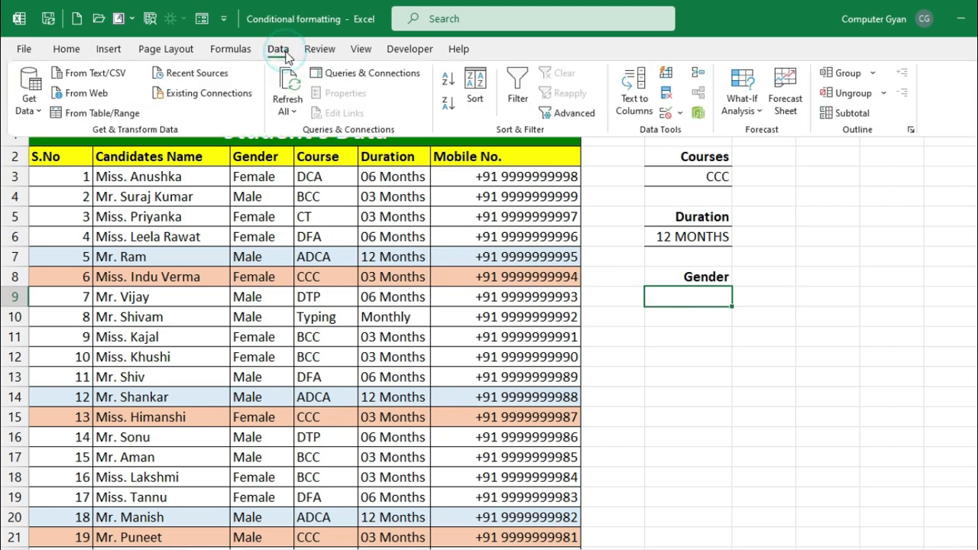
left_click(667, 113)
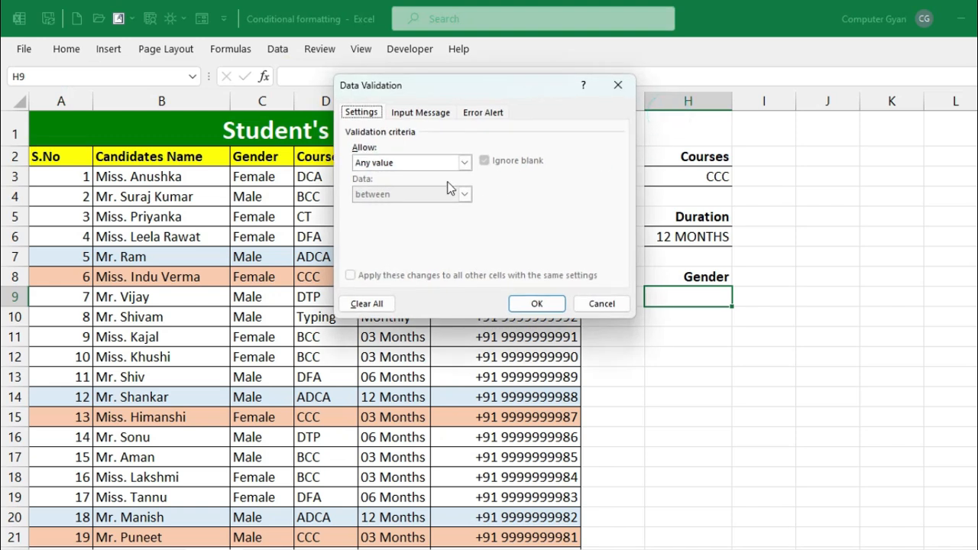
left_click(464, 162)
left_click(405, 205)
left_click(413, 222)
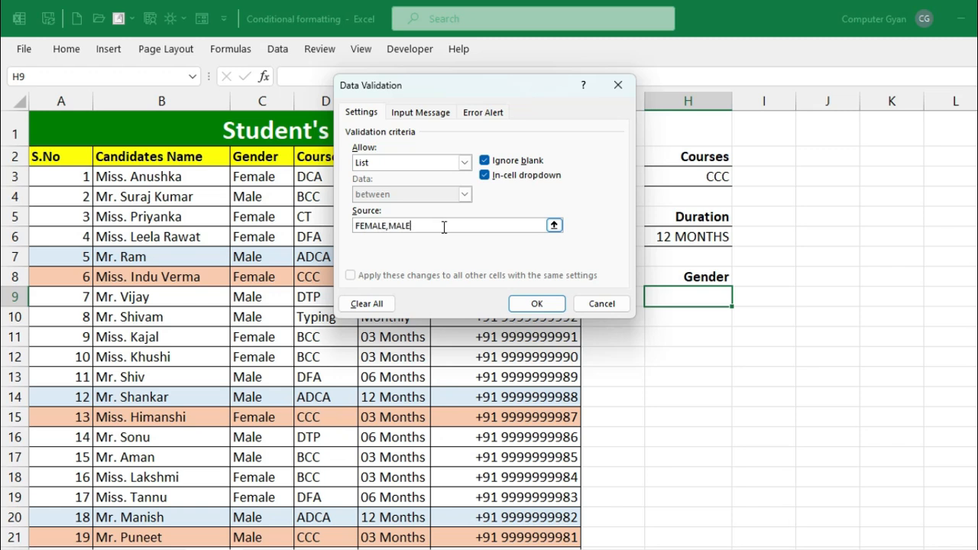
left_click(554, 304)
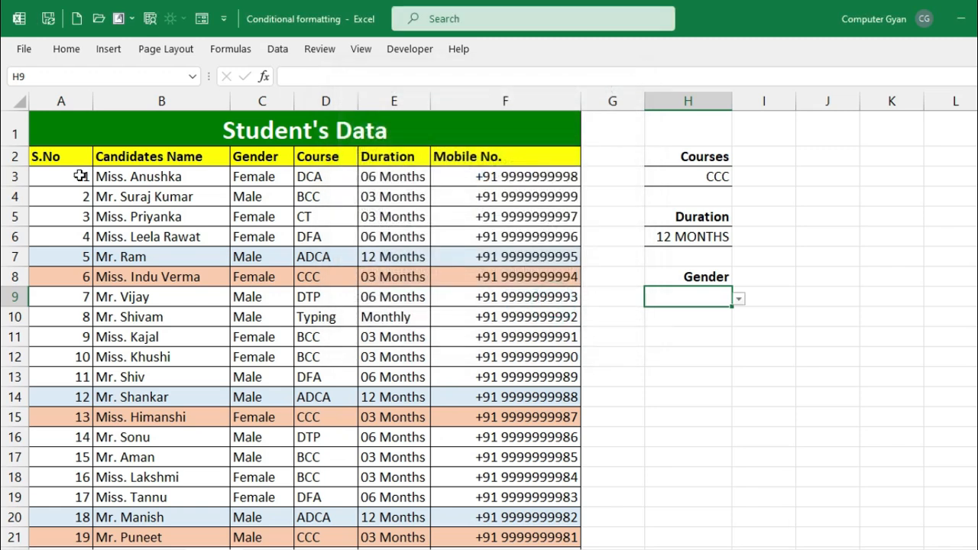
- Select the table A3:F45 and bring up the Conditional Formatting menu
left_click(80, 176)
key("ctrl+shift+Right")
key("ctrl+shift+Down")
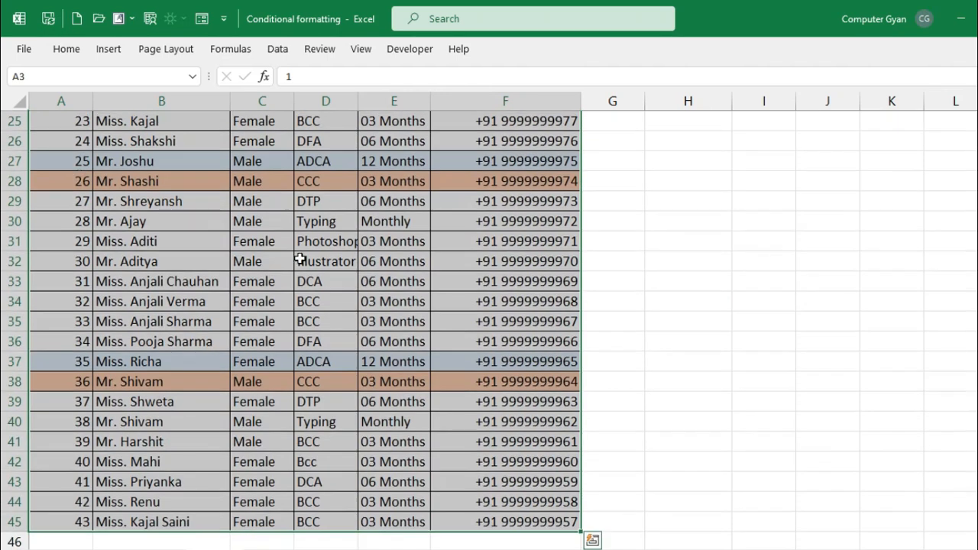
scroll(301, 260, "up", 8)
left_click(67, 49)
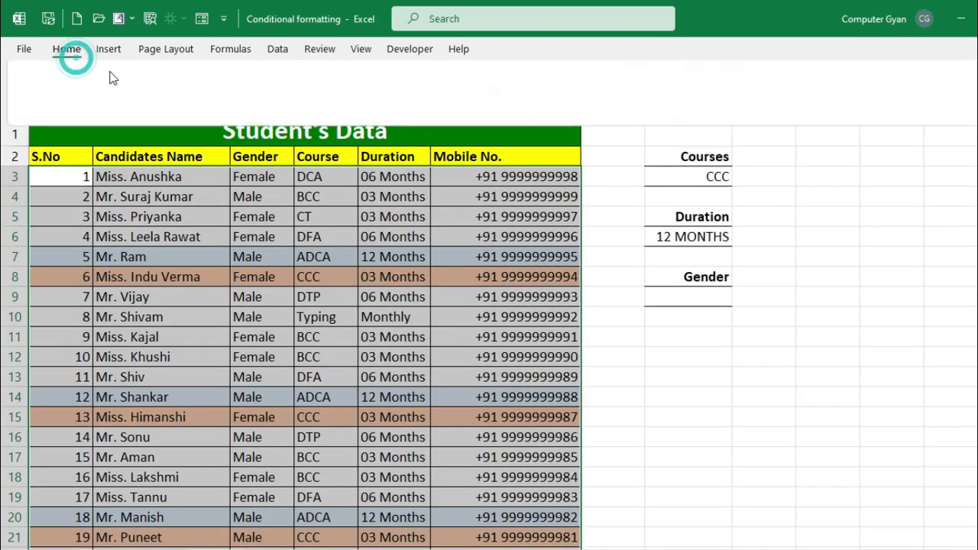
left_click(651, 92)
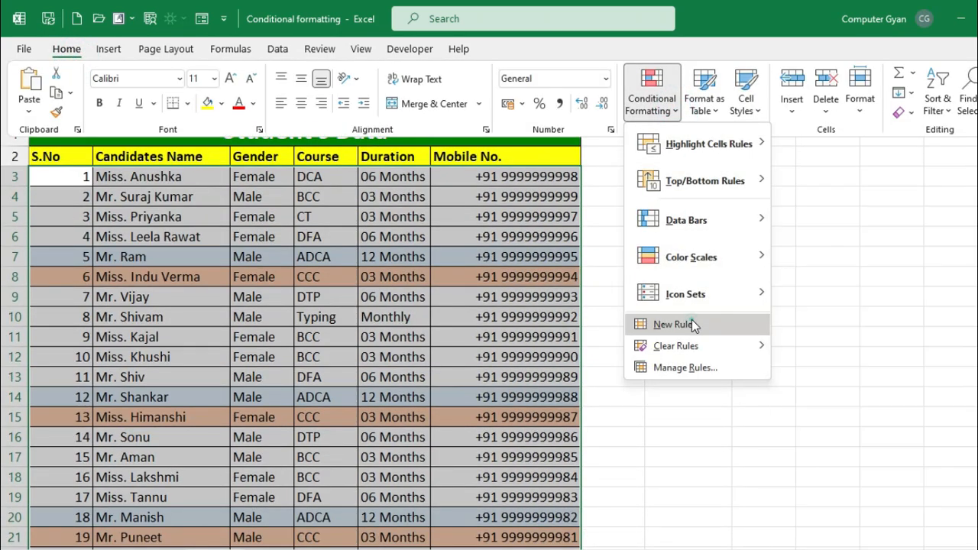
- Create a formula rule =$C3=$H$9 that fills matching rows light green
left_click(692, 324)
left_click(393, 191)
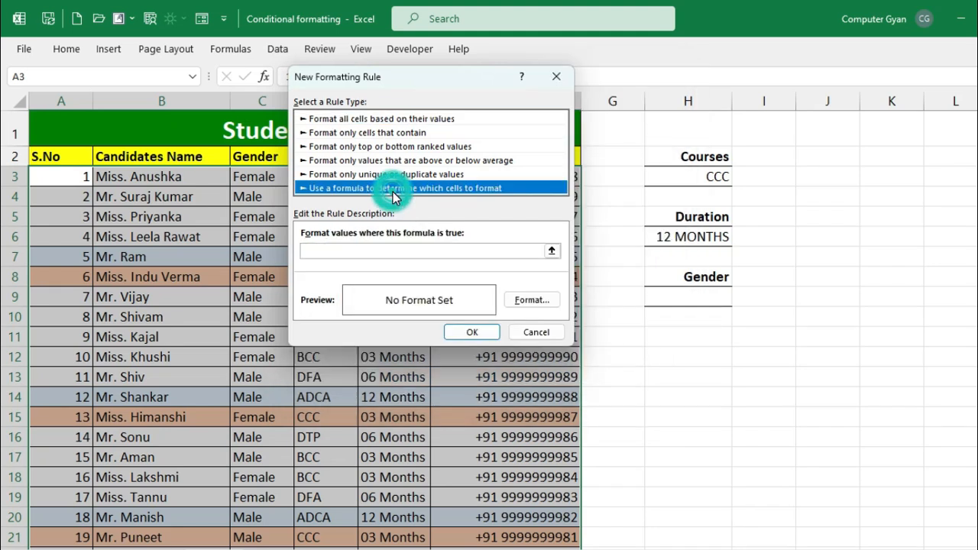
left_click(410, 249)
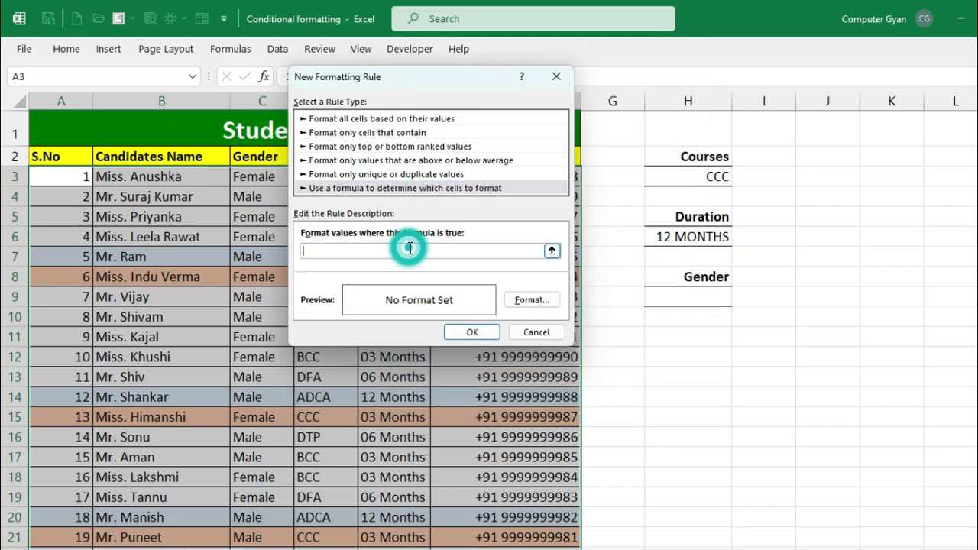
left_click(247, 178)
left_click(319, 251)
left_click(343, 252)
type("=")
left_click(689, 296)
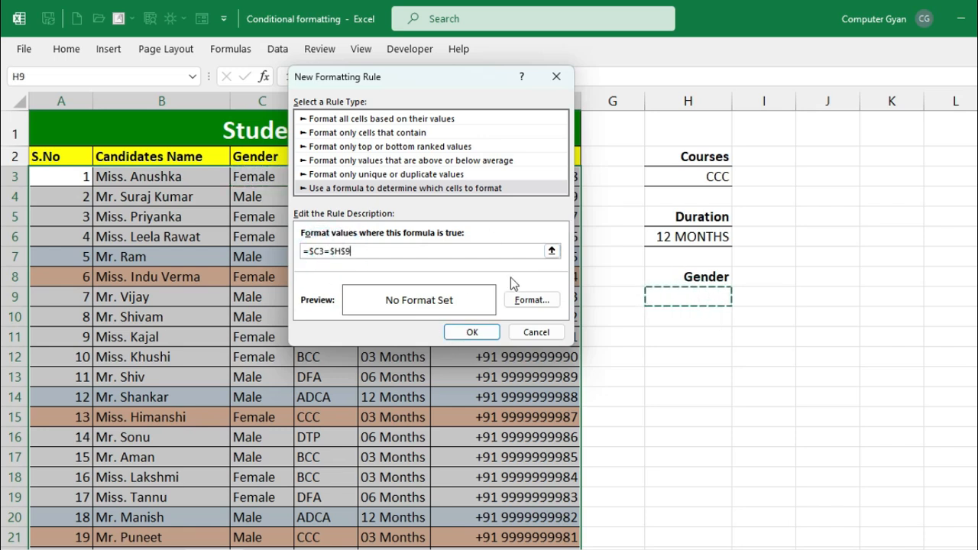
left_click(531, 302)
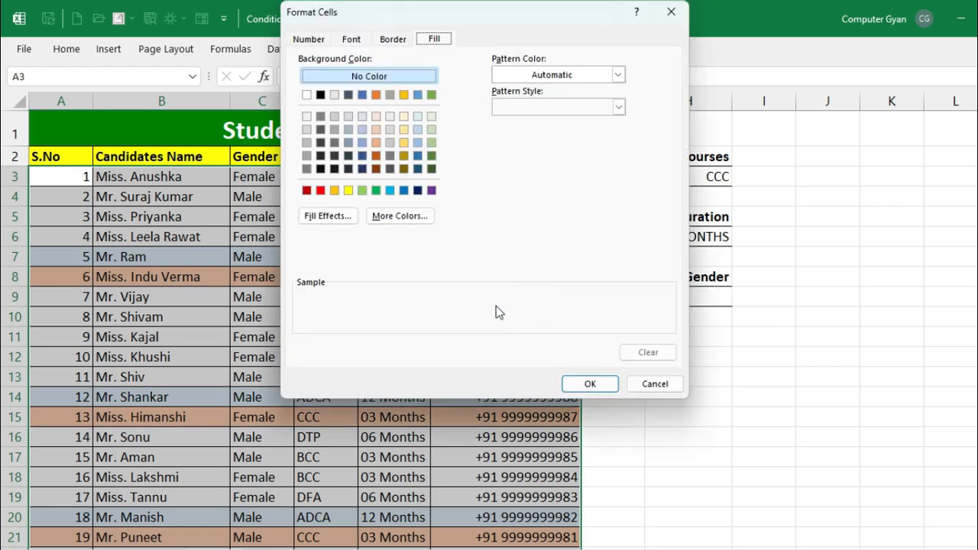
left_click(429, 134)
left_click(590, 383)
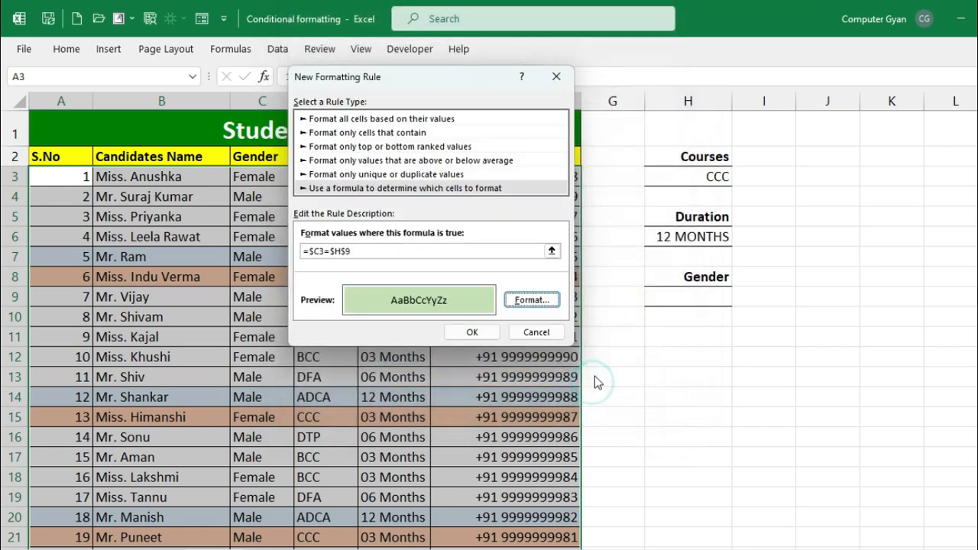
left_click(474, 331)
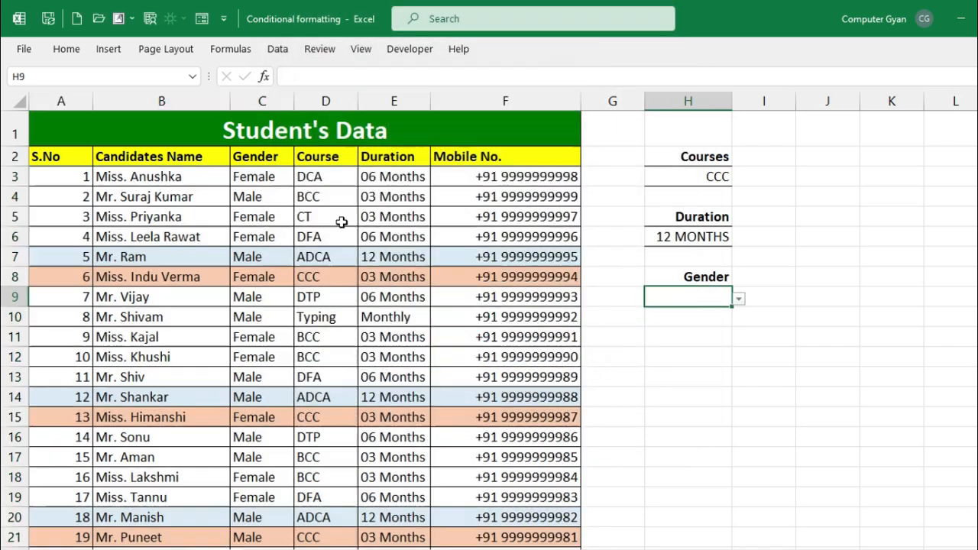
- Test the Gender filter in H9 with MALE, then FEMALE
left_click(739, 299)
left_click(675, 329)
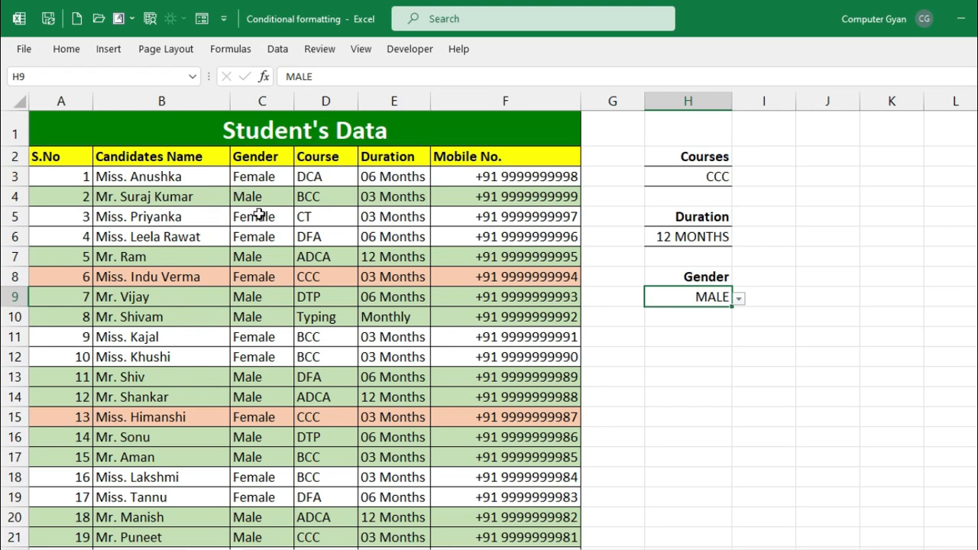
left_click(739, 299)
left_click(698, 314)
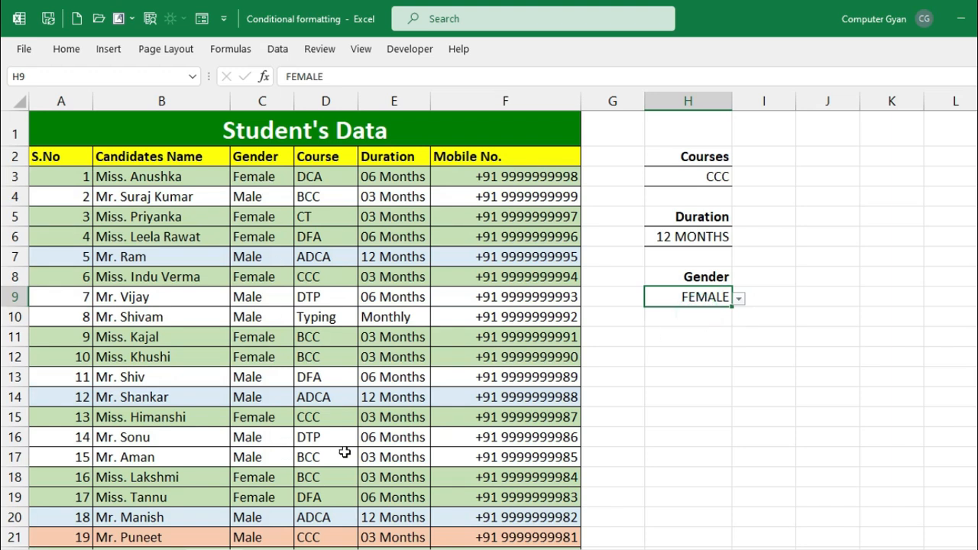
- Clear H6, H3 and H9, then choose MALE in H9 again
left_click(708, 235)
key("Delete")
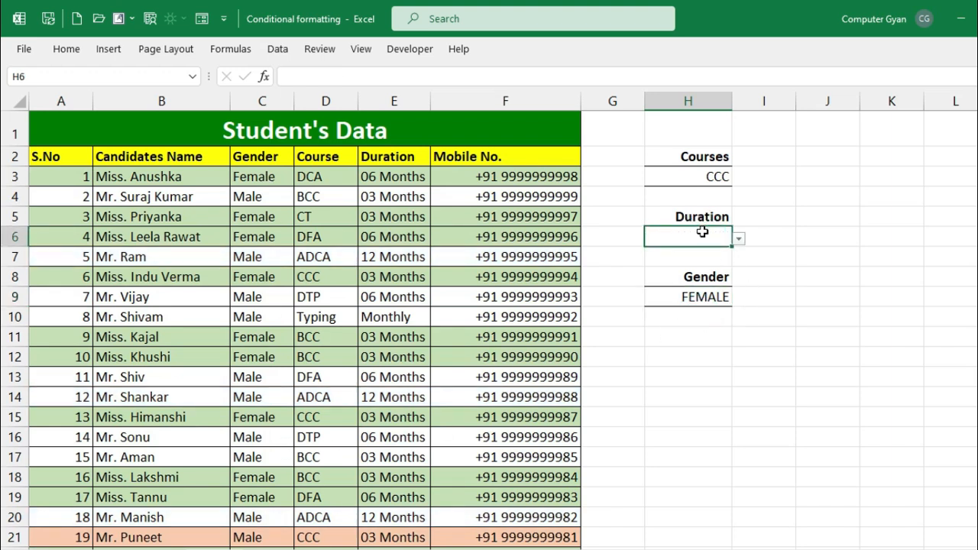
left_click(718, 178)
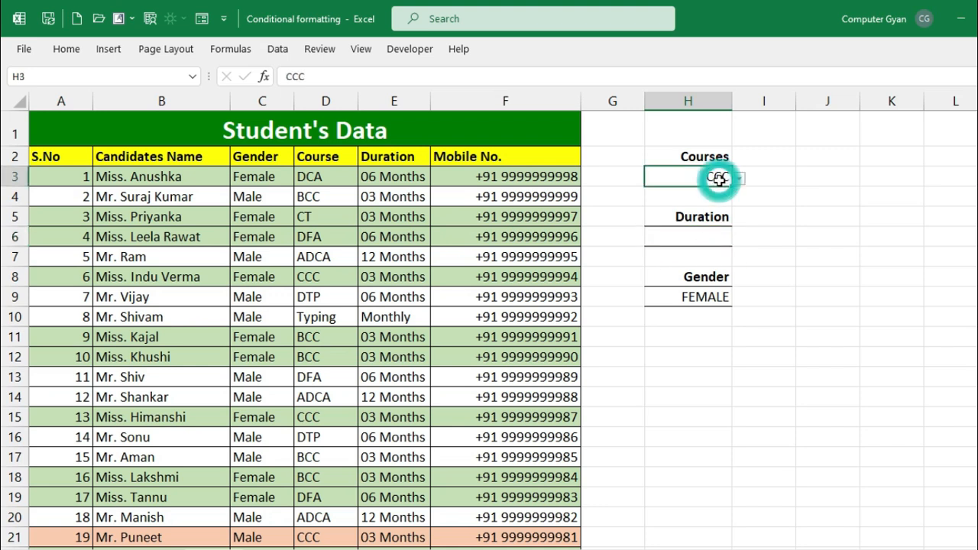
key("Delete")
left_click(693, 297)
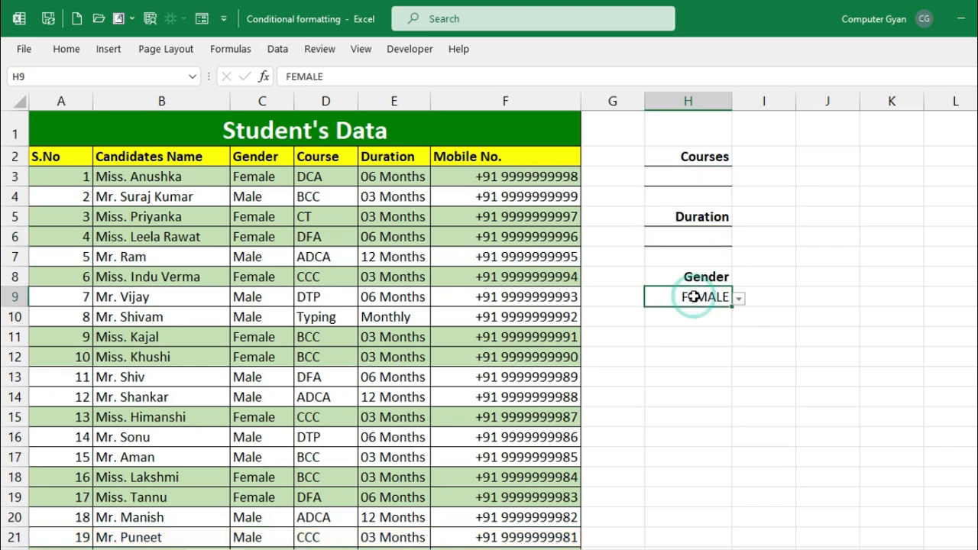
key("Delete")
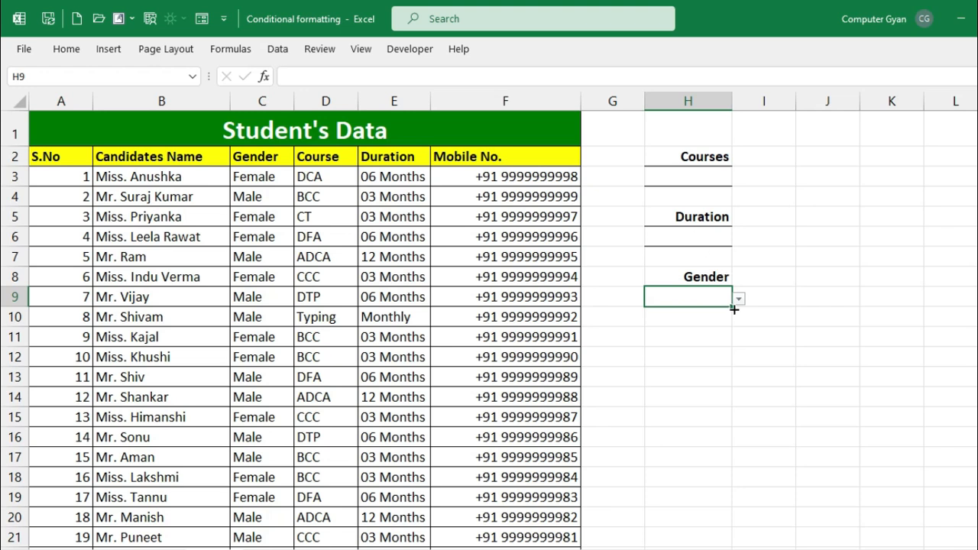
left_click(738, 299)
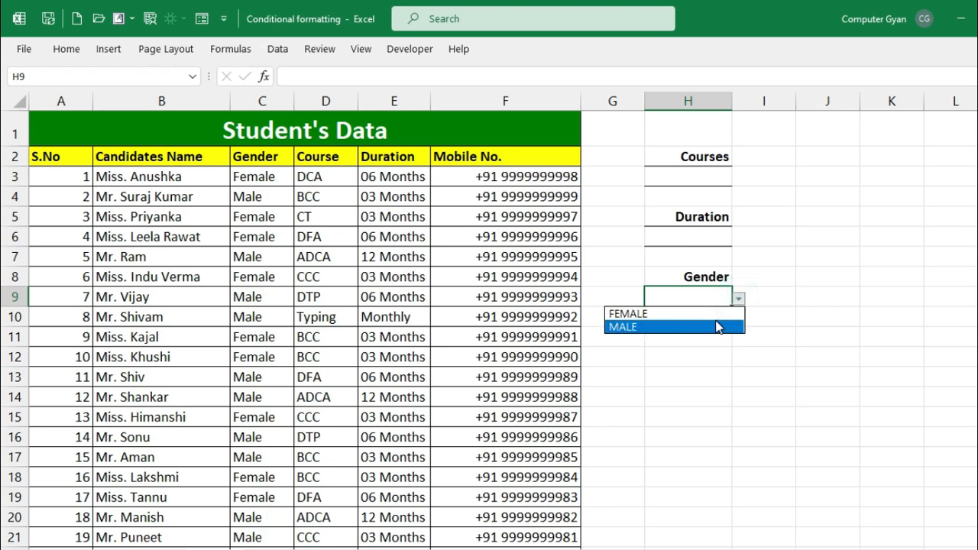
left_click(715, 322)
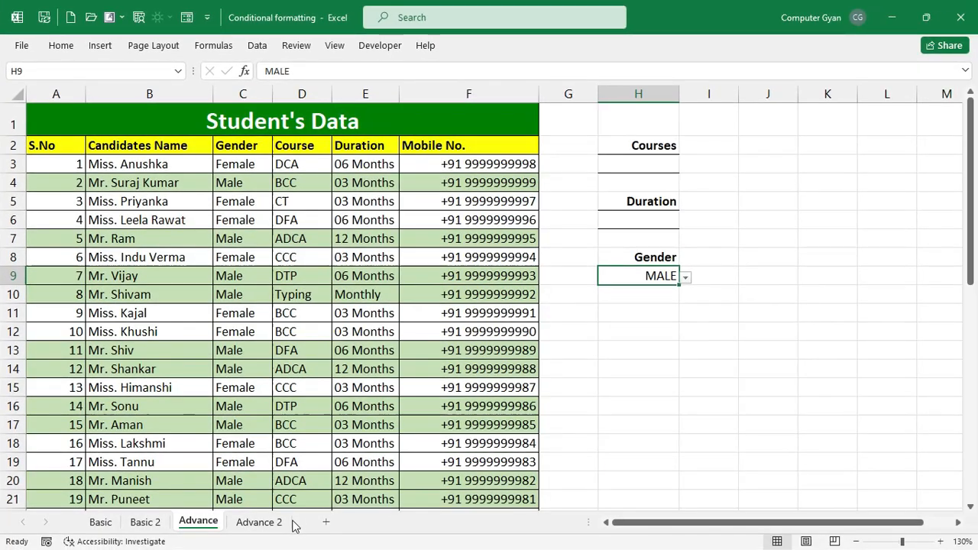
left_click(280, 523)
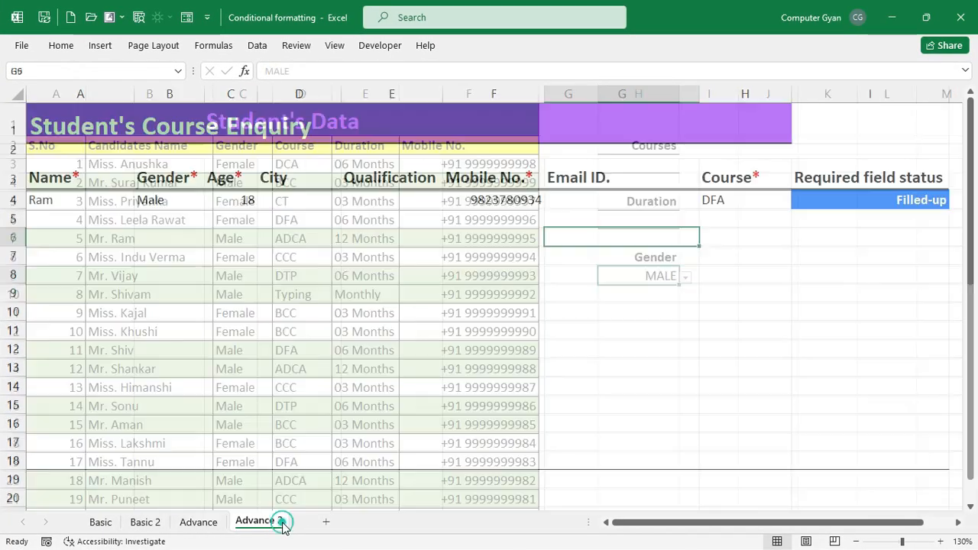
left_click(304, 256)
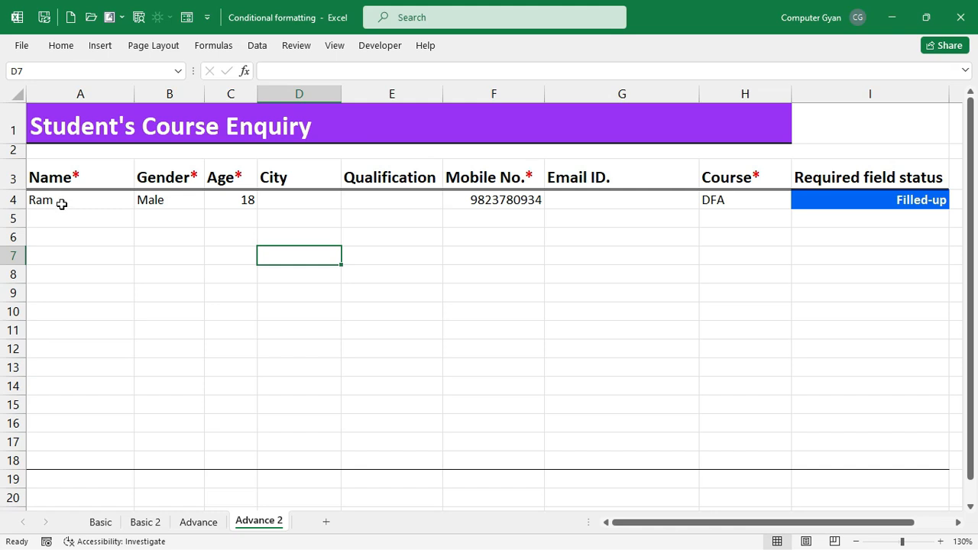
left_click(74, 179)
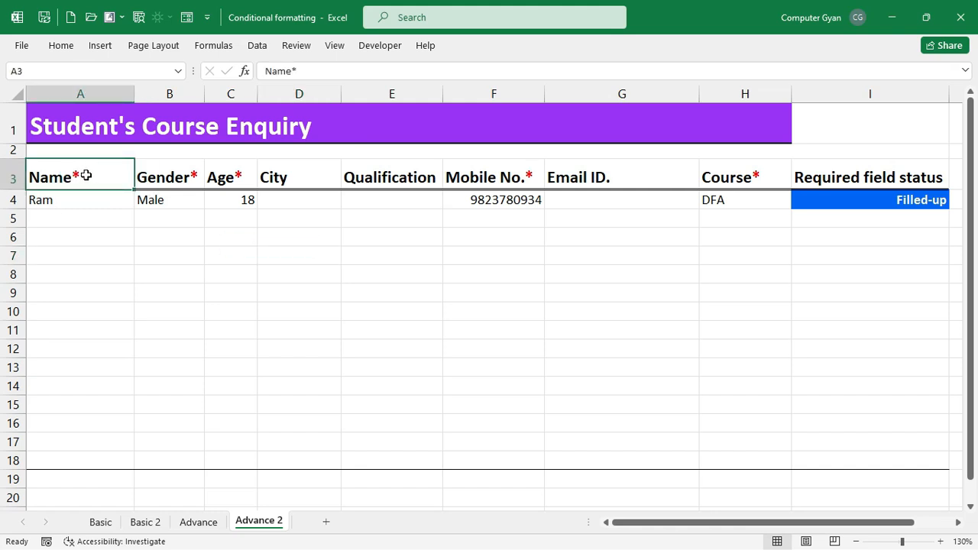
left_click(166, 179)
left_click_drag(96, 198, 174, 207)
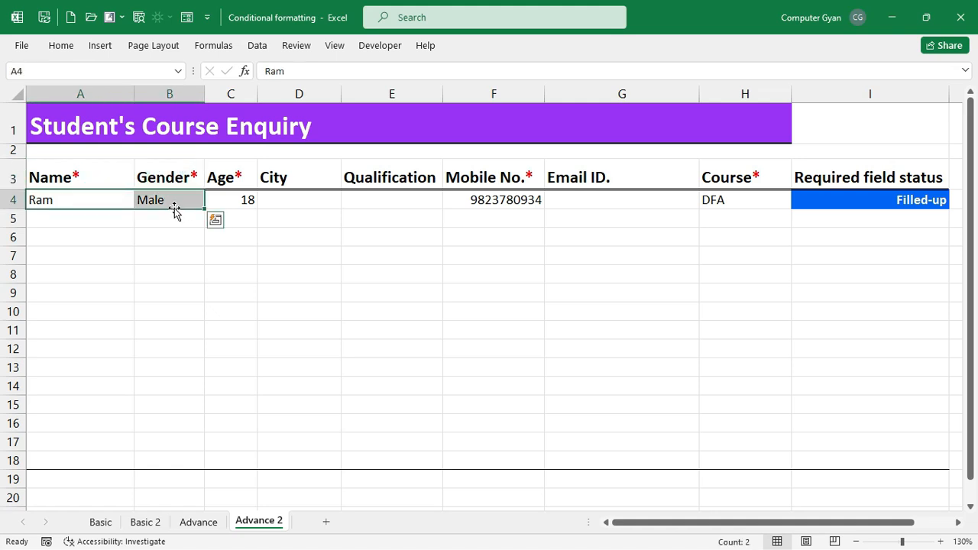
left_click(230, 199)
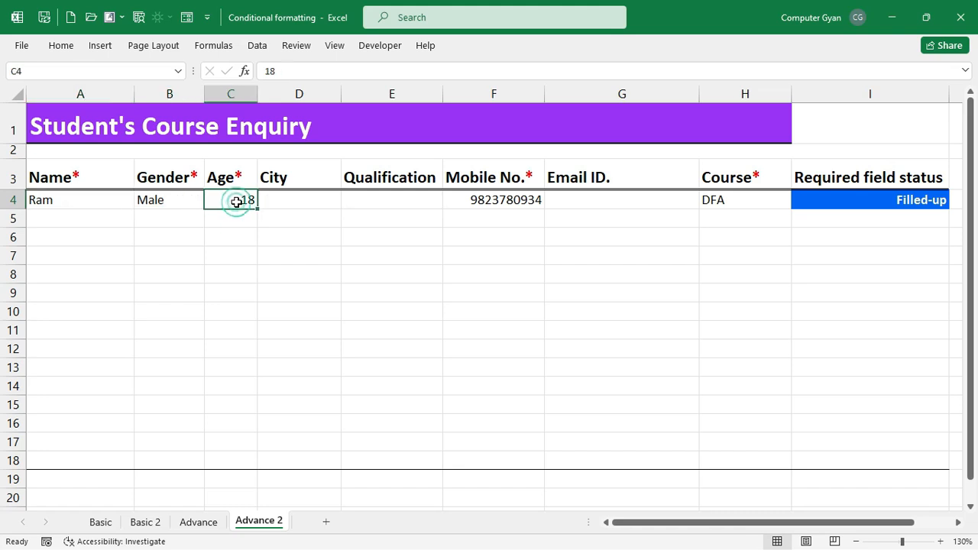
left_click(538, 198)
left_click(843, 200)
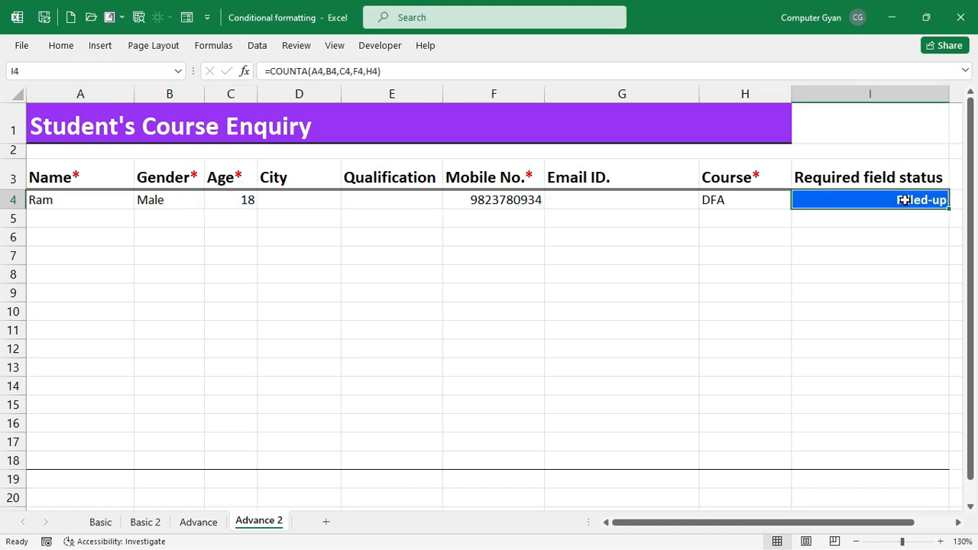
key("Left")
key("Left")
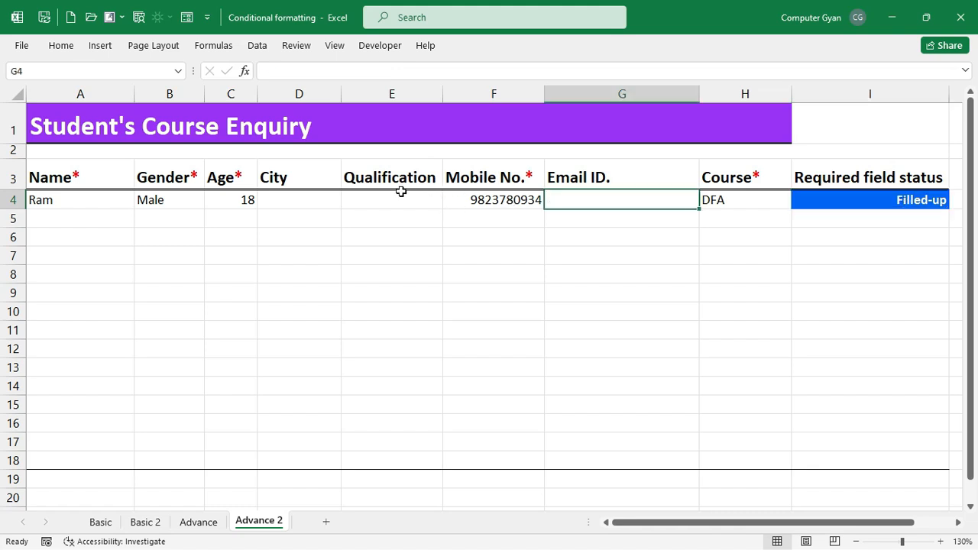
left_click(799, 200)
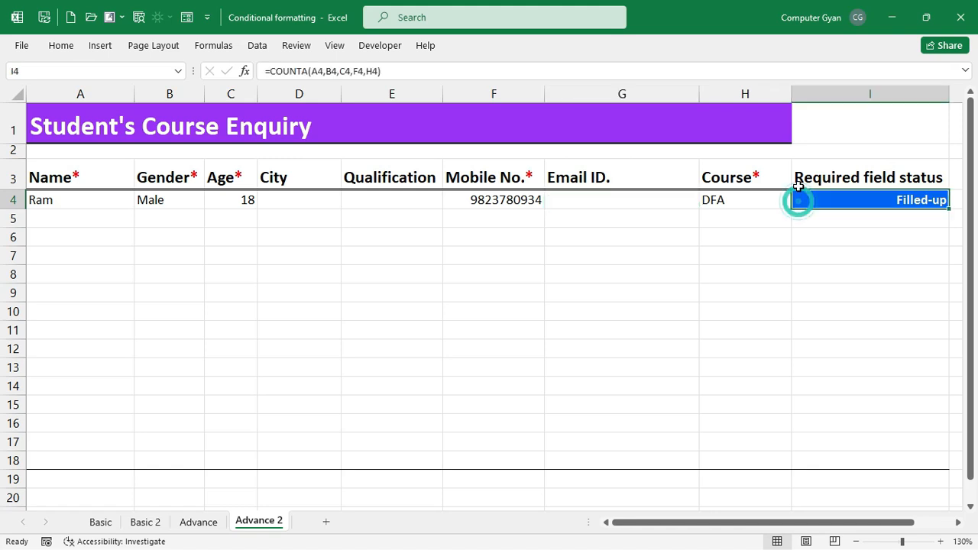
left_click(97, 214)
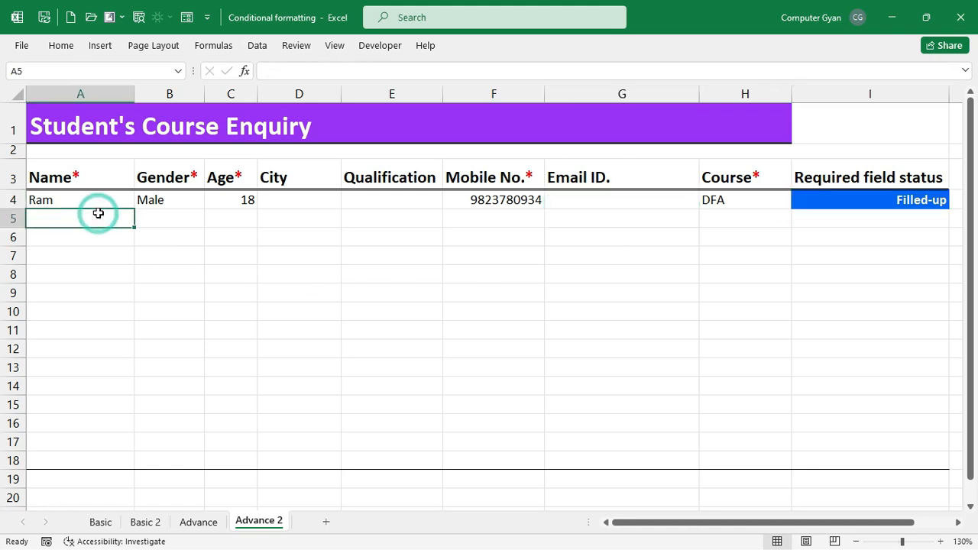
- Enter the second student's name, Male, age 22, city, Graduated and mobile number in row 5
type("Moht")
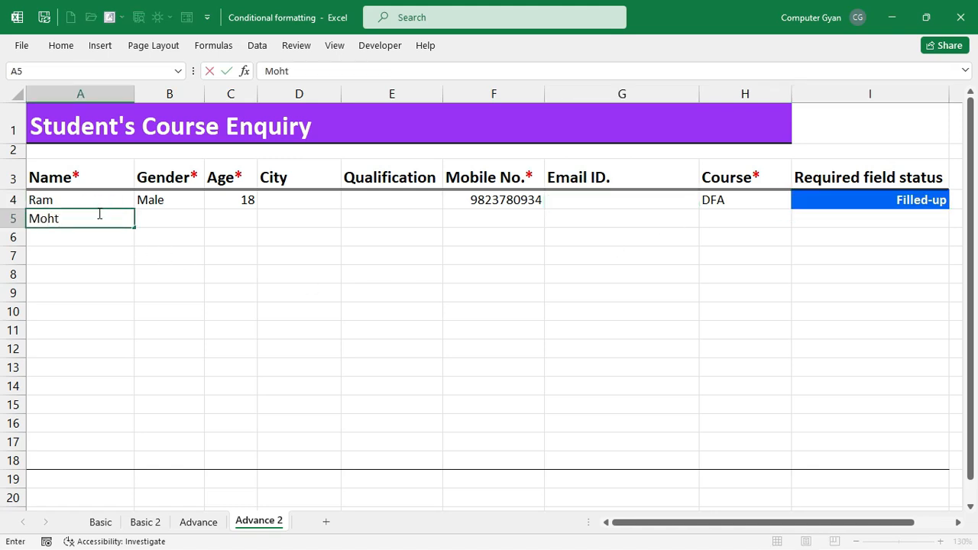
key("BackSpace")
type("it")
key("Tab")
type("M")
key("Tab")
type("2")
key("Tab")
type("Noida")
key("Tab")
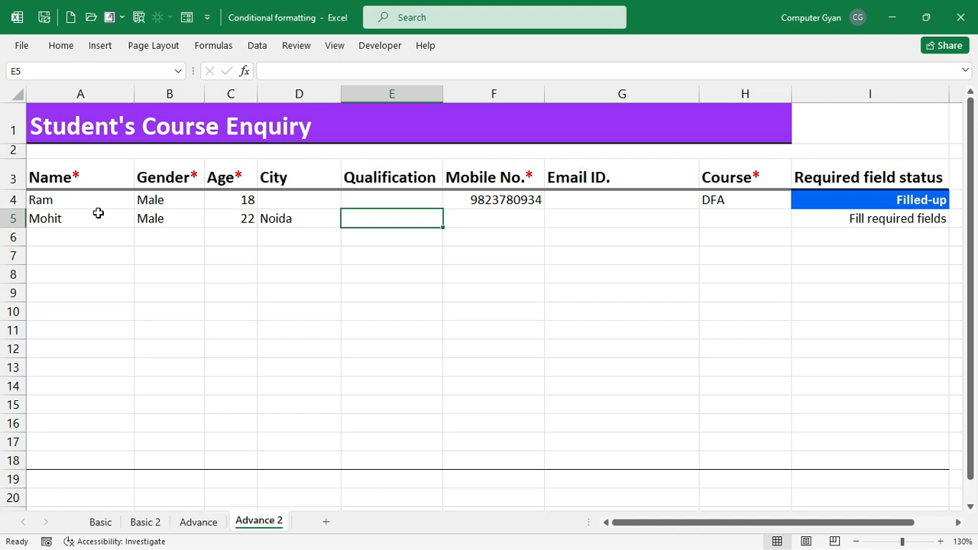
type("Graduated")
key("Tab")
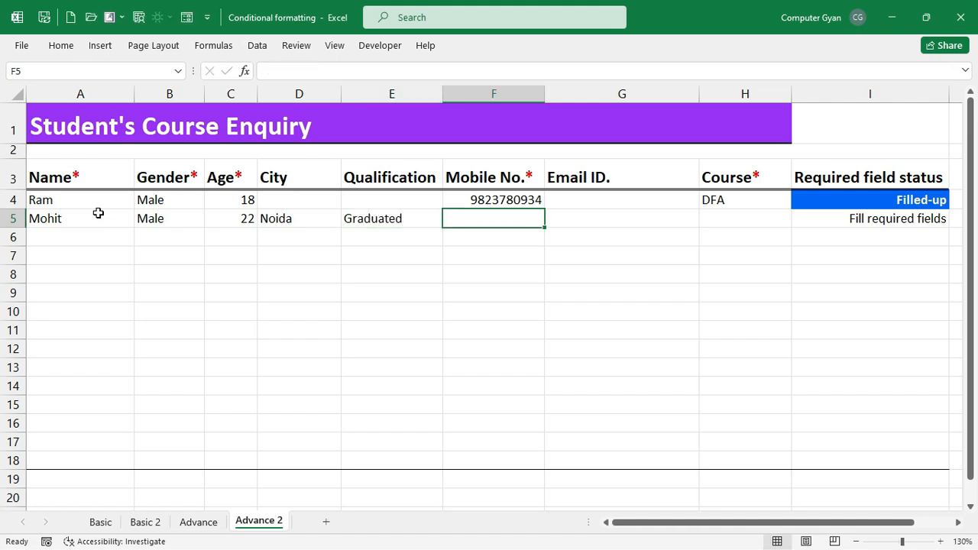
key("Return")
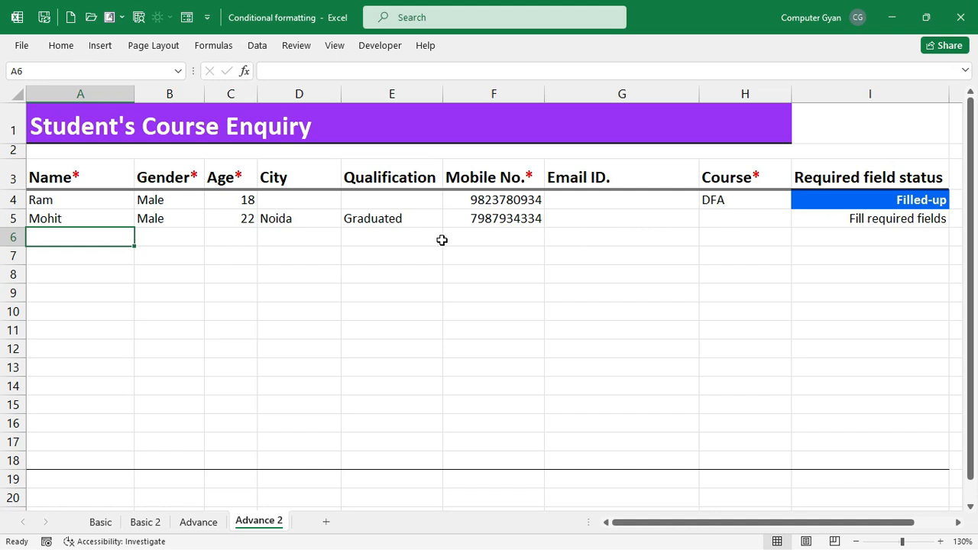
- Check row 5's status and point out the required Course, Mobile No., Age, Gender and Name headings
left_click(878, 222)
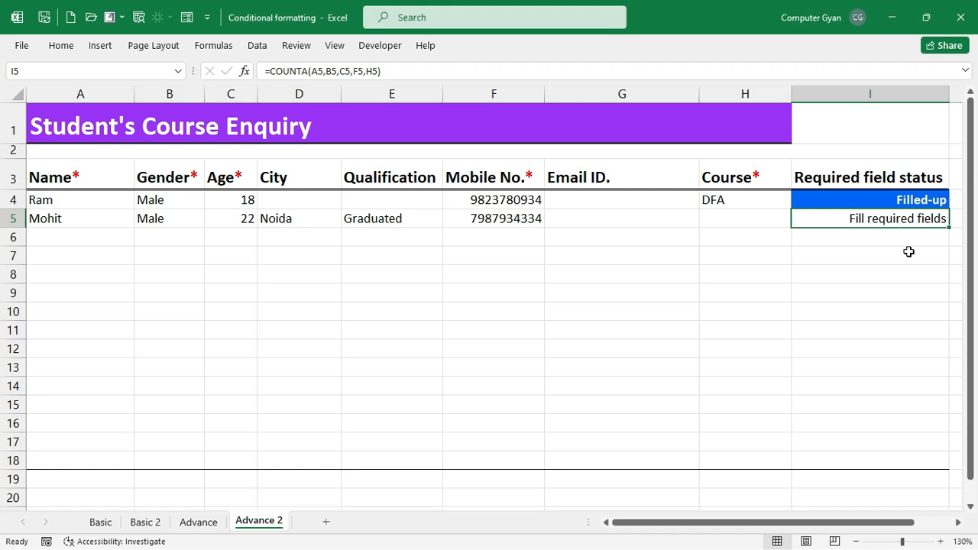
left_click(747, 177)
left_click(498, 177)
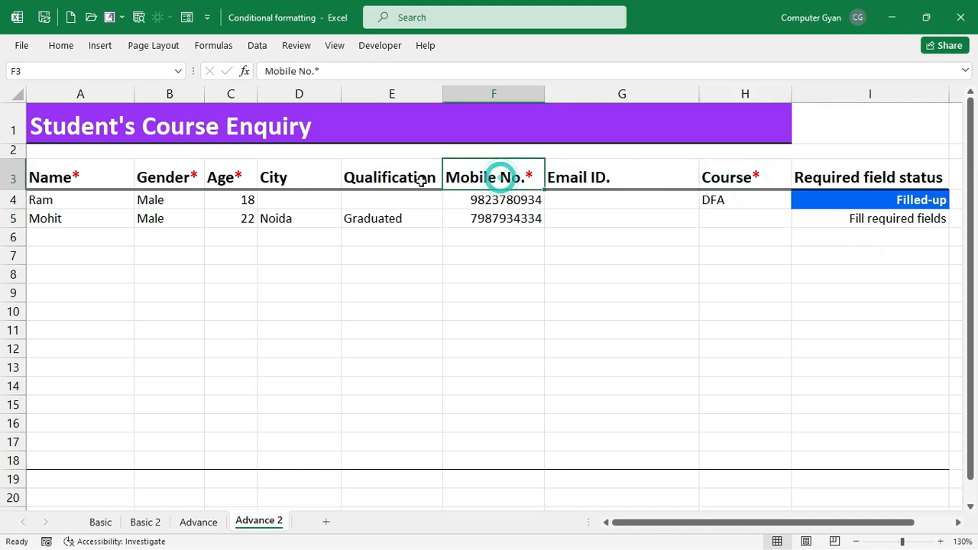
left_click(252, 178)
left_click(173, 175)
left_click(99, 176)
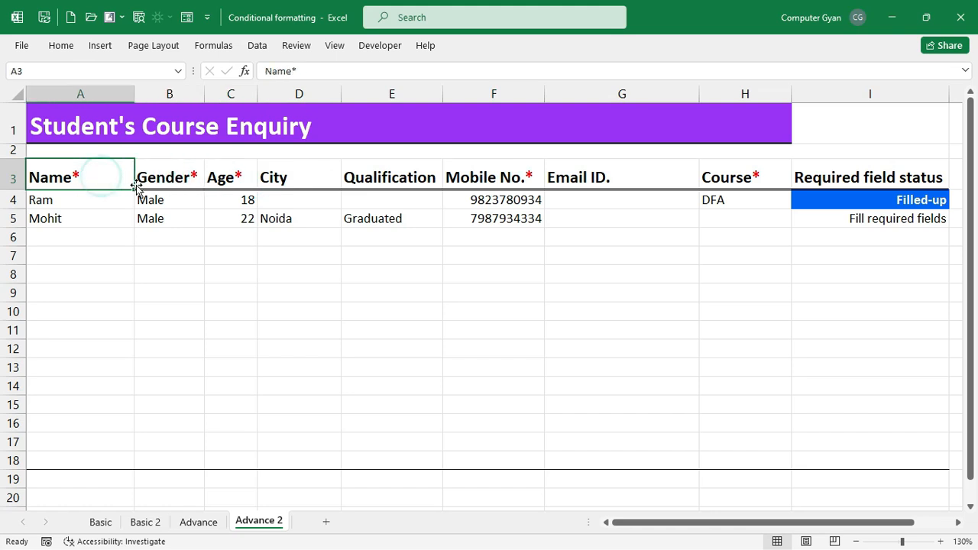
- Fill in row 5's e-mail address and ADCA course, then check the updated status
left_click(692, 216)
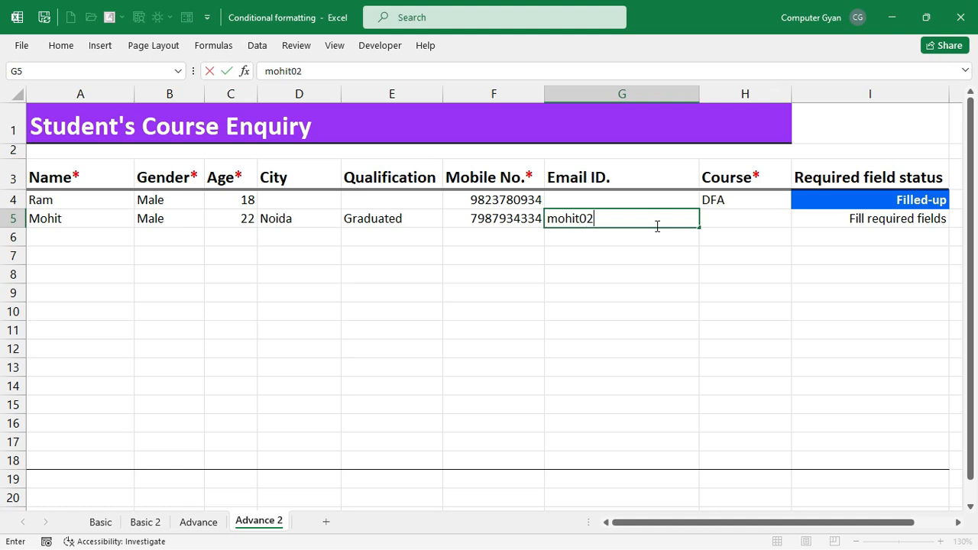
key("Tab")
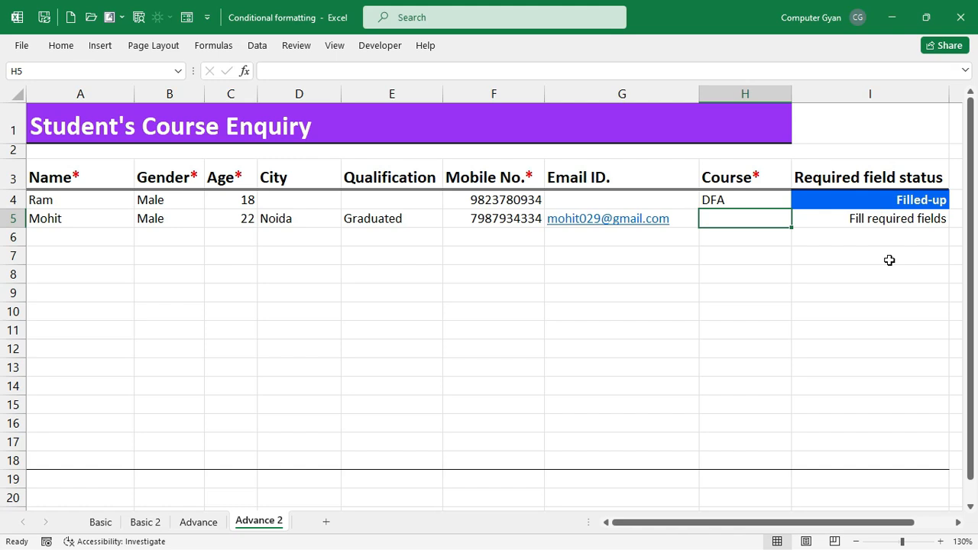
type("ADCA")
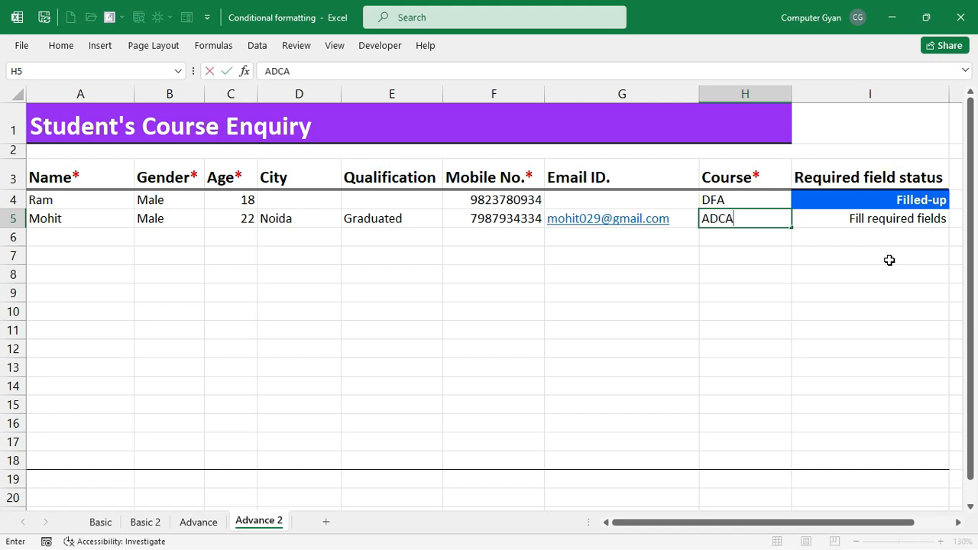
key("Return")
key("Right")
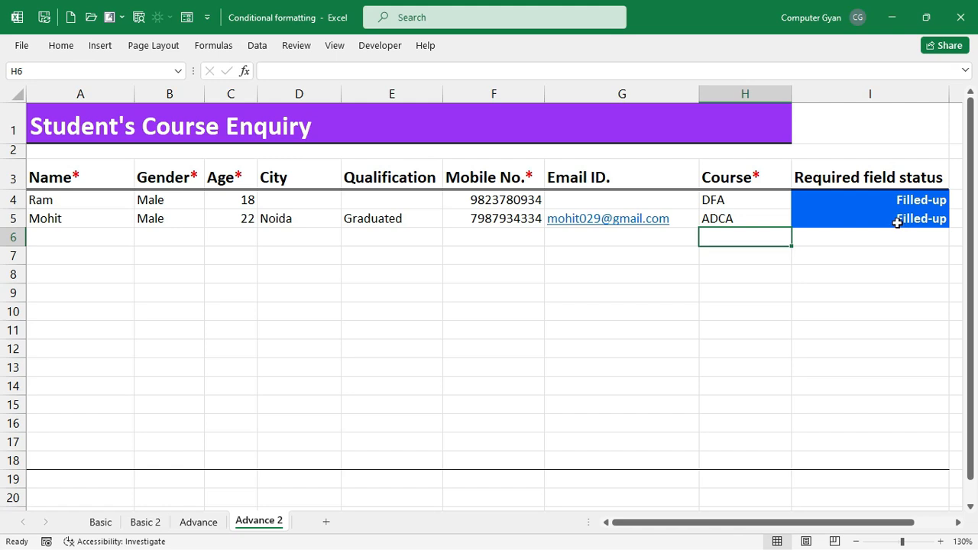
left_click(898, 222)
left_click(907, 238)
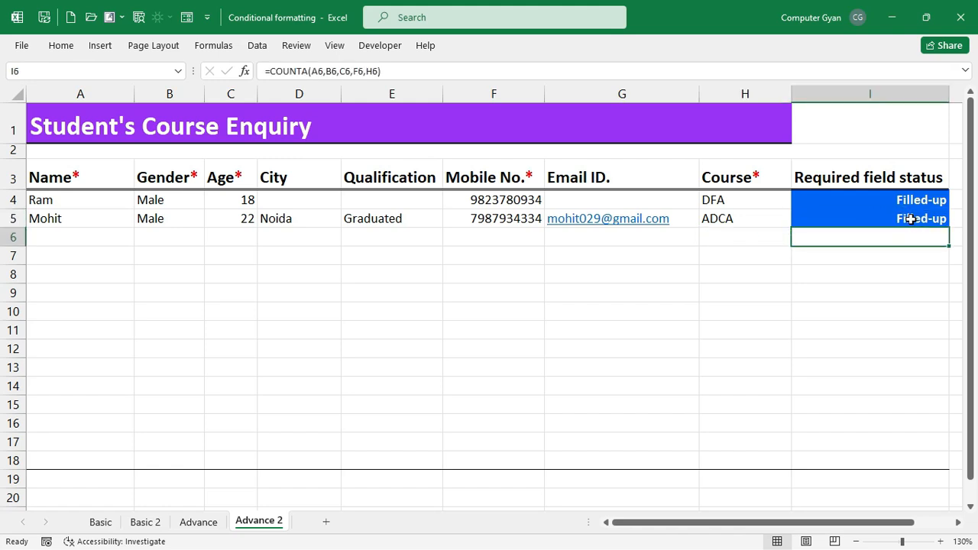
left_click(911, 220)
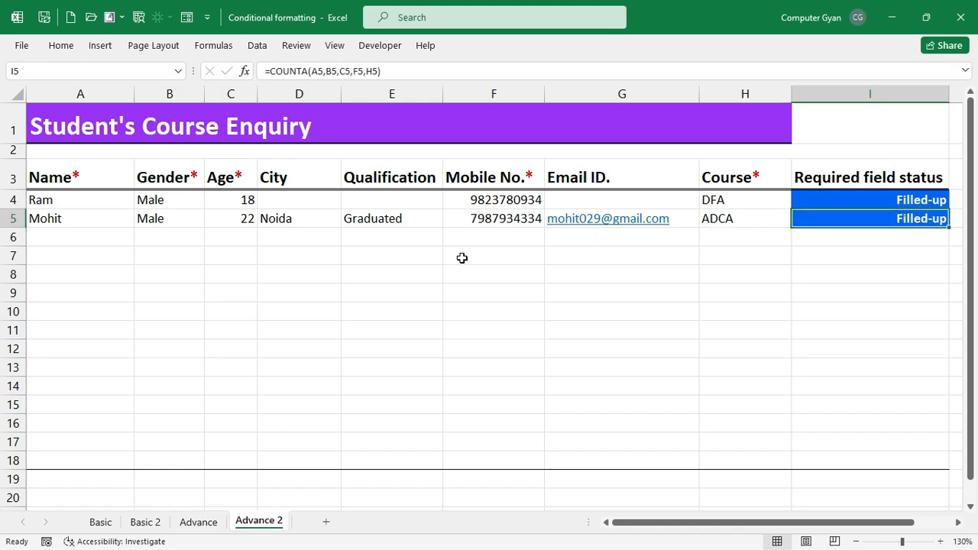
- Test the status by clearing and restoring Gender, then clear row 5's City and Qualification
left_click(159, 220)
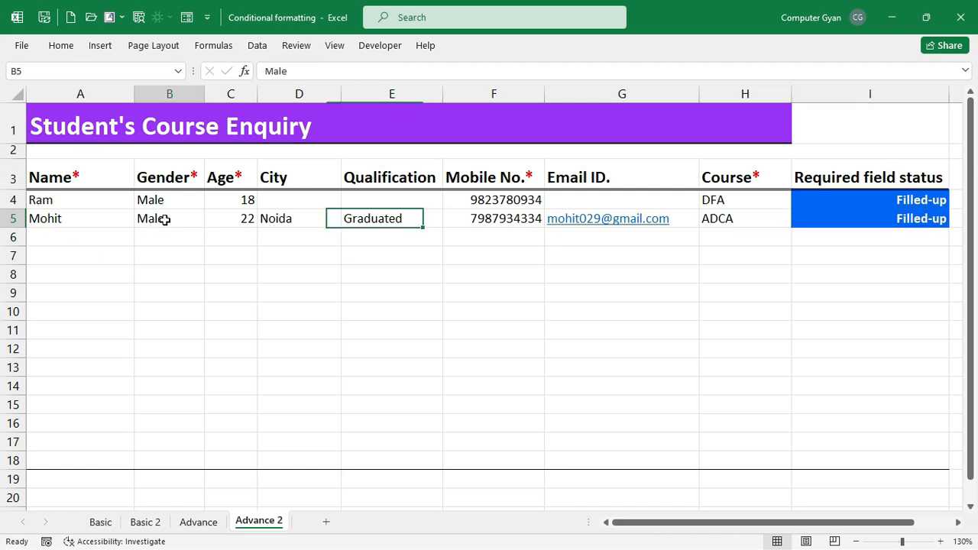
key("Delete")
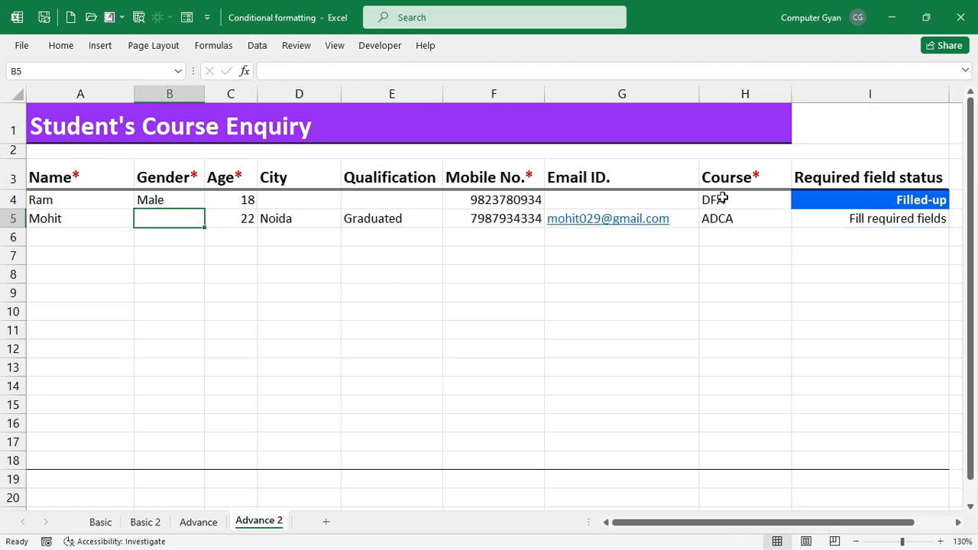
left_click(795, 202)
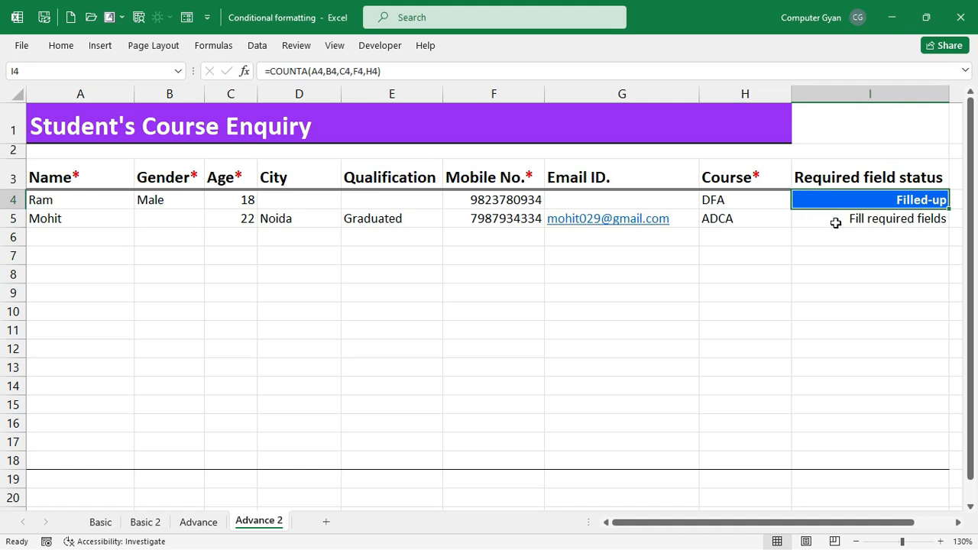
left_click(140, 222)
key("ctrl+z")
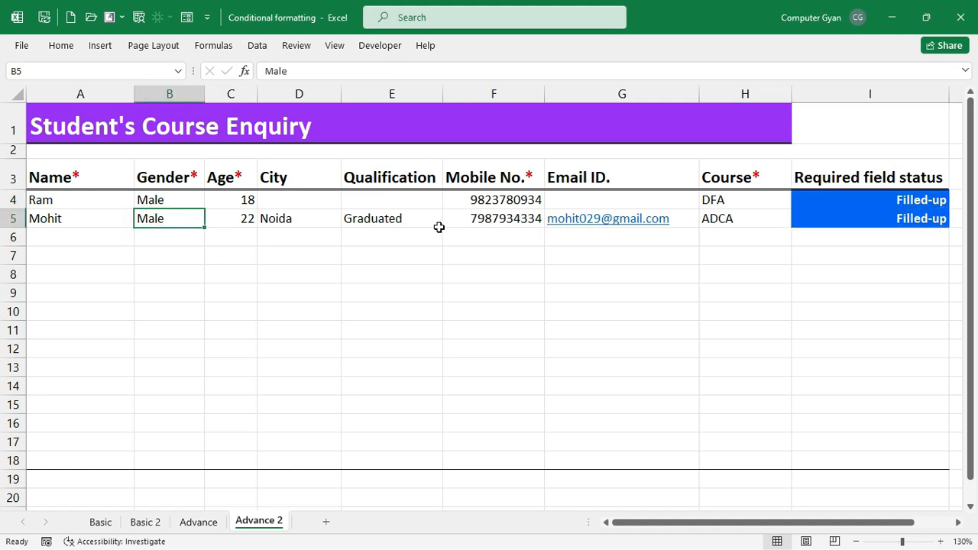
left_click_drag(315, 220, 371, 219)
key("Delete")
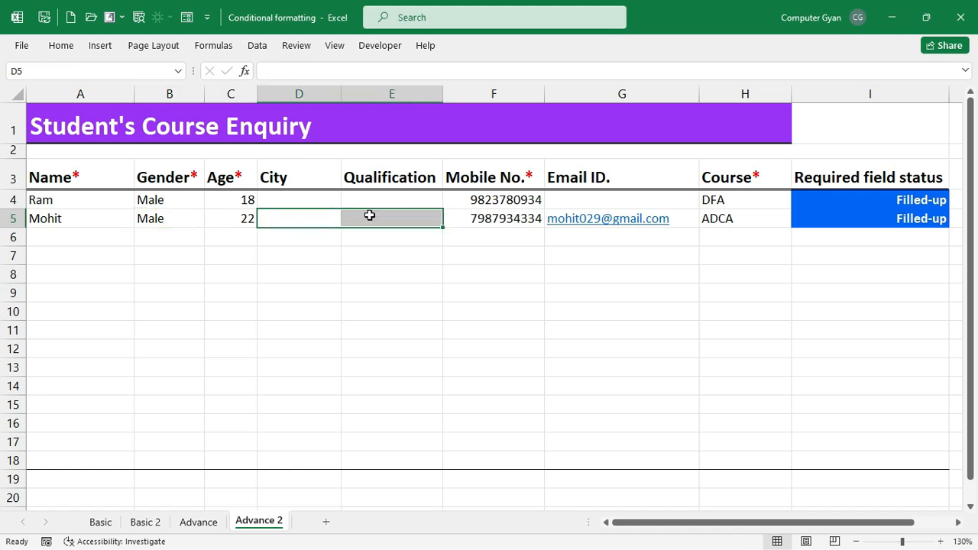
left_click(558, 236)
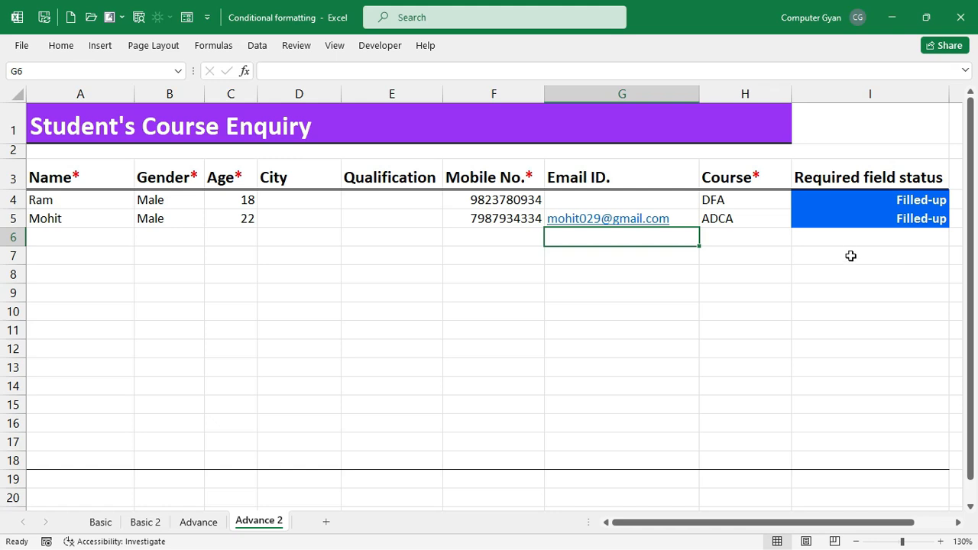
- Inspect the row 6 status formula and select the status column I4:I18
left_click(864, 230)
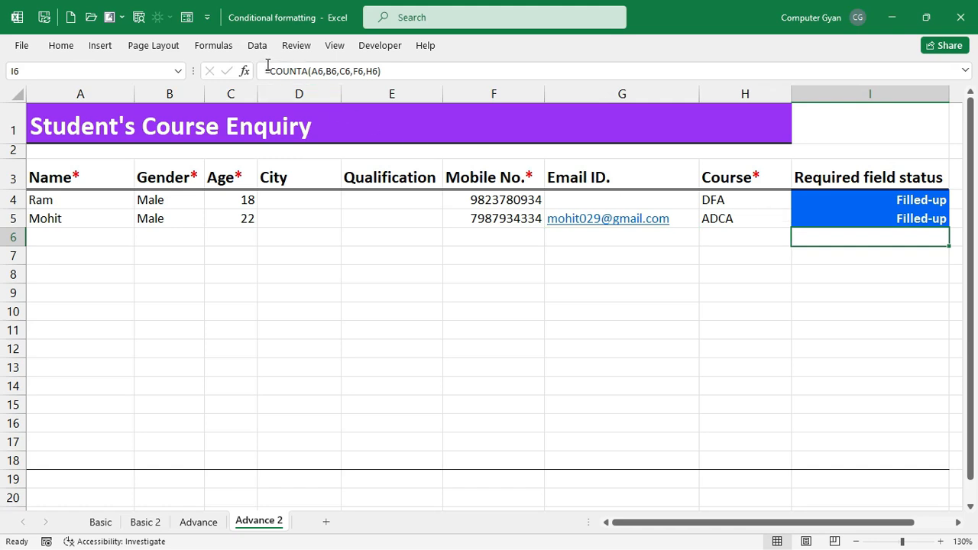
left_click_drag(264, 68, 392, 68)
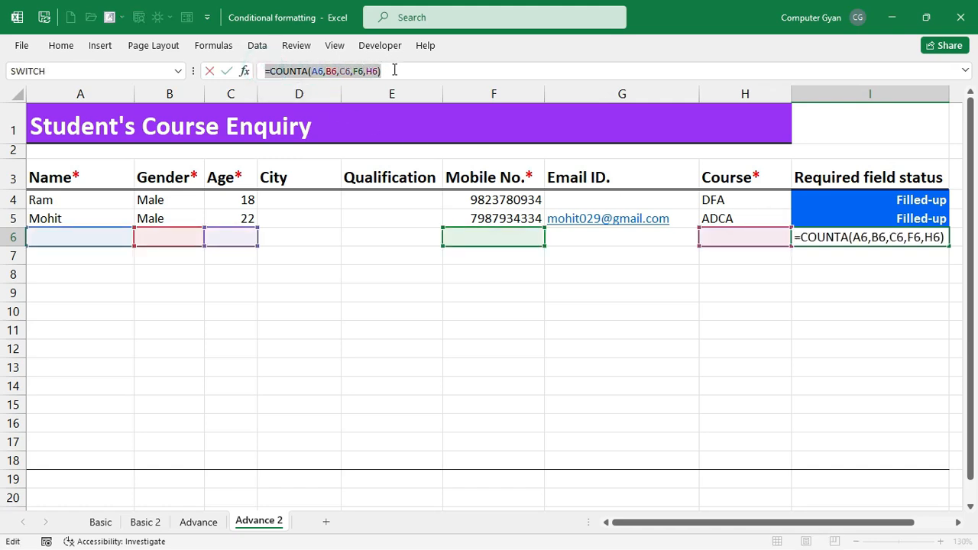
left_click(393, 71)
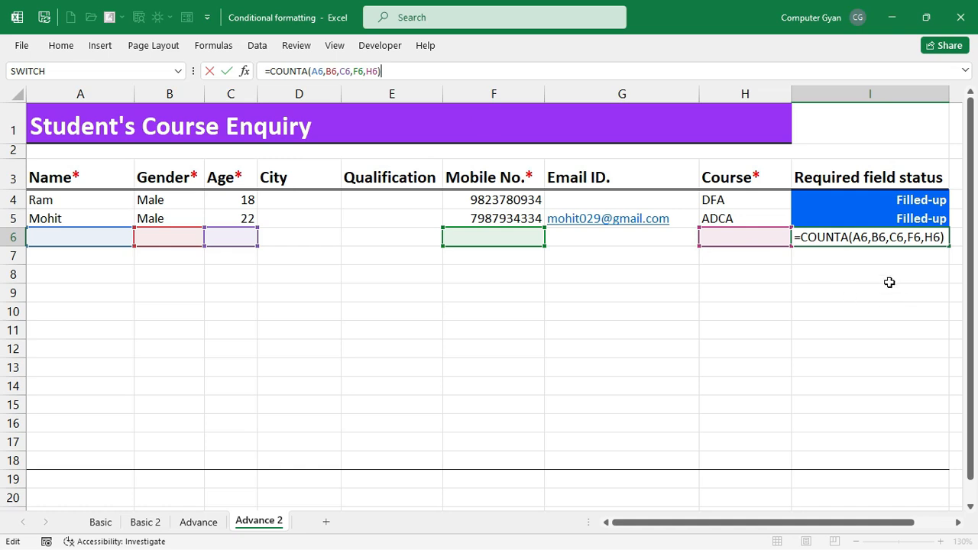
left_click(889, 282)
left_click_drag(876, 199, 880, 455)
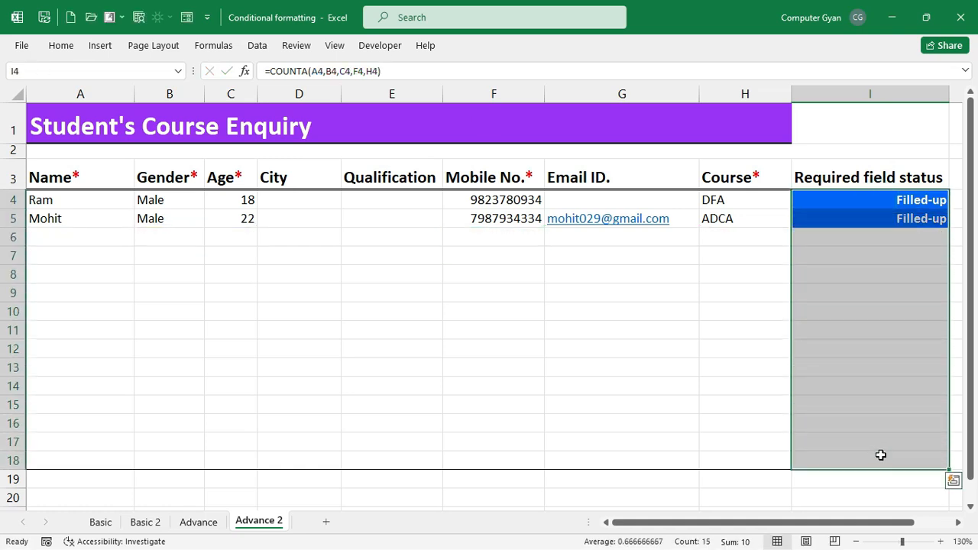
- Review the three COUNTA rules on I4:I18, view the first rule's formula, and close without changes
left_click(65, 46)
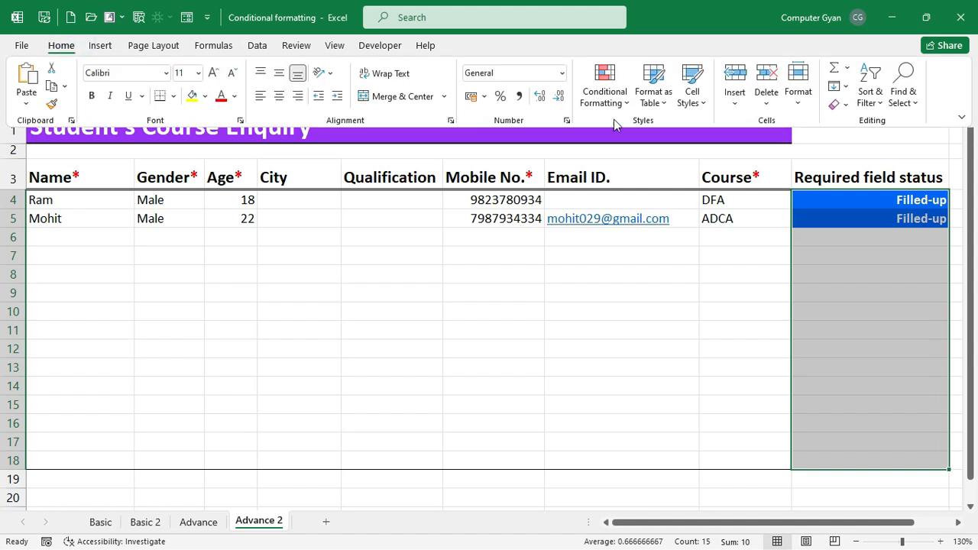
left_click(620, 84)
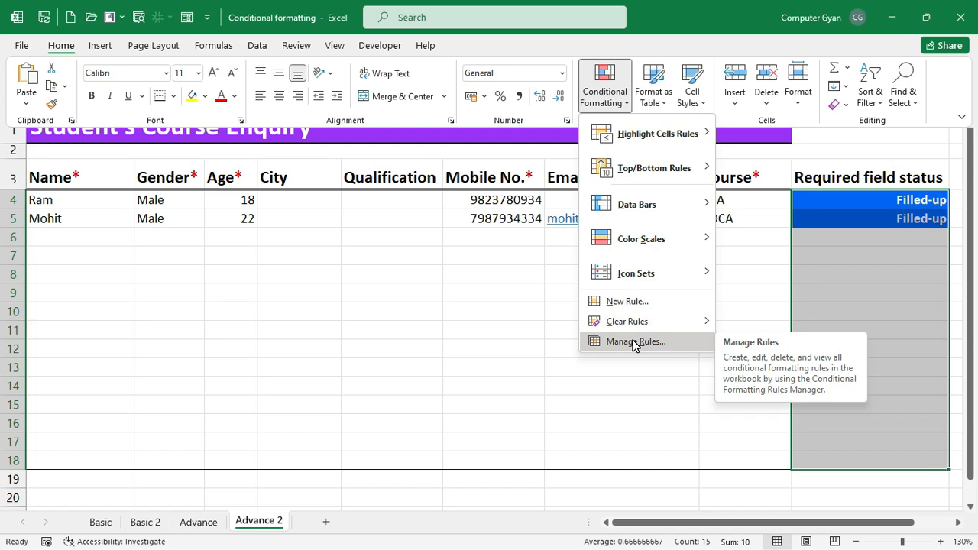
left_click(633, 345)
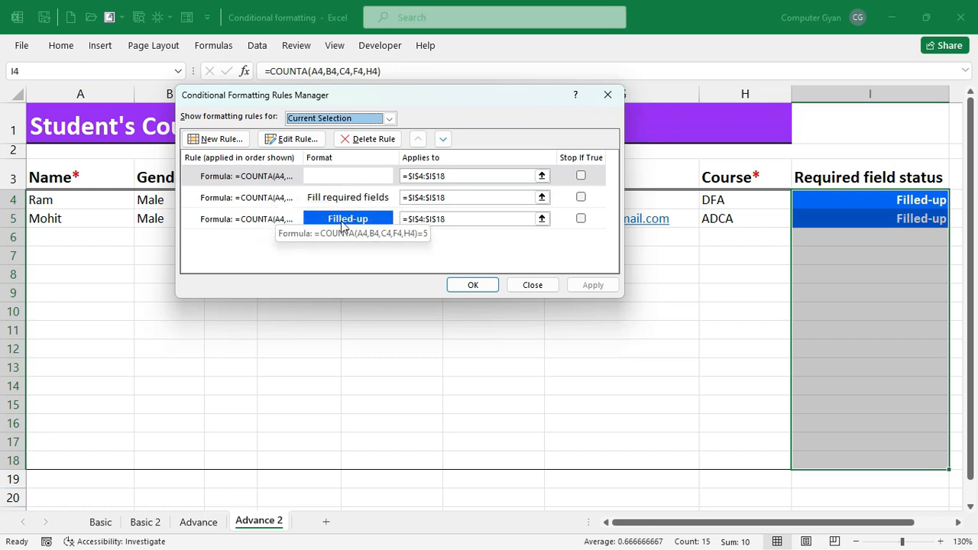
left_click(341, 222)
left_click(345, 197)
left_click(356, 173)
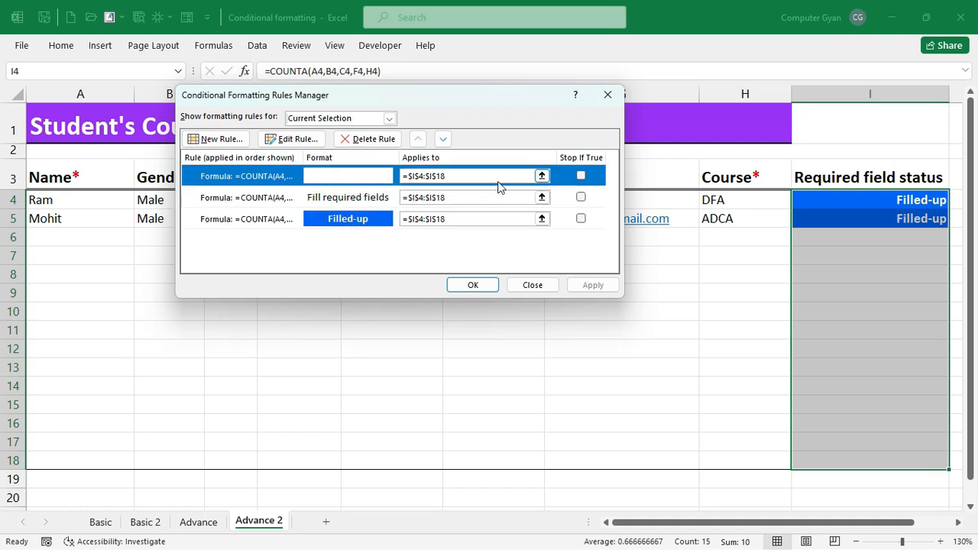
left_click(307, 142)
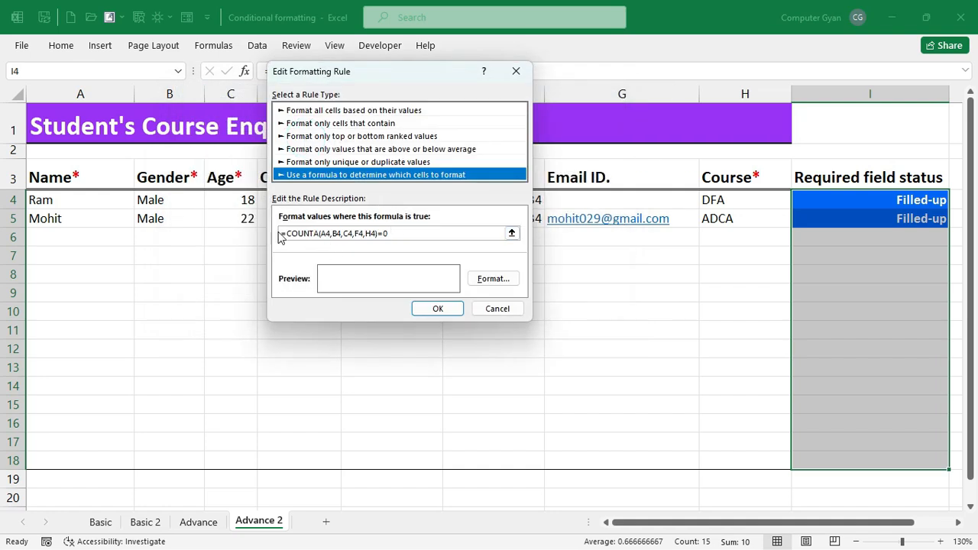
left_click(498, 311)
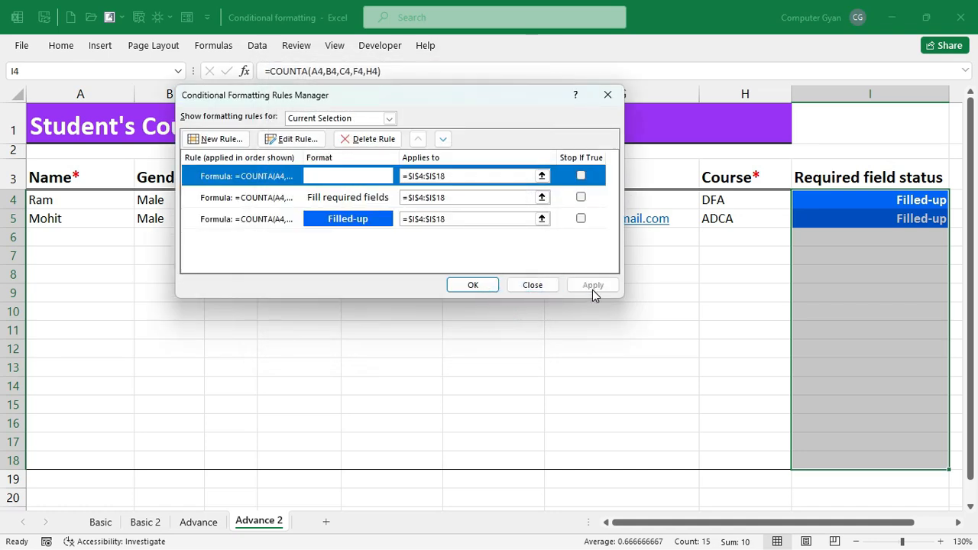
left_click(548, 281)
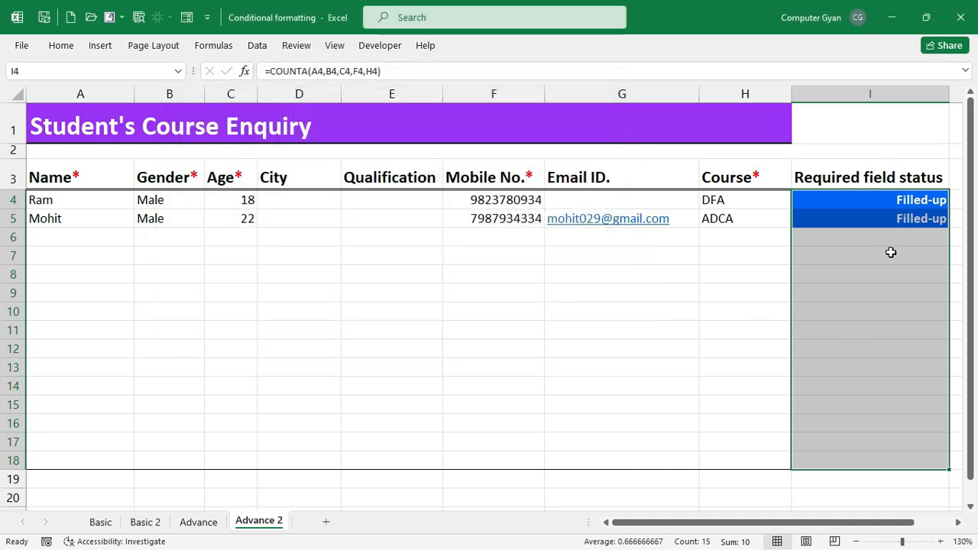
- Clear the conditional formatting rules and the contents of status cells I4:I18
left_click(61, 45)
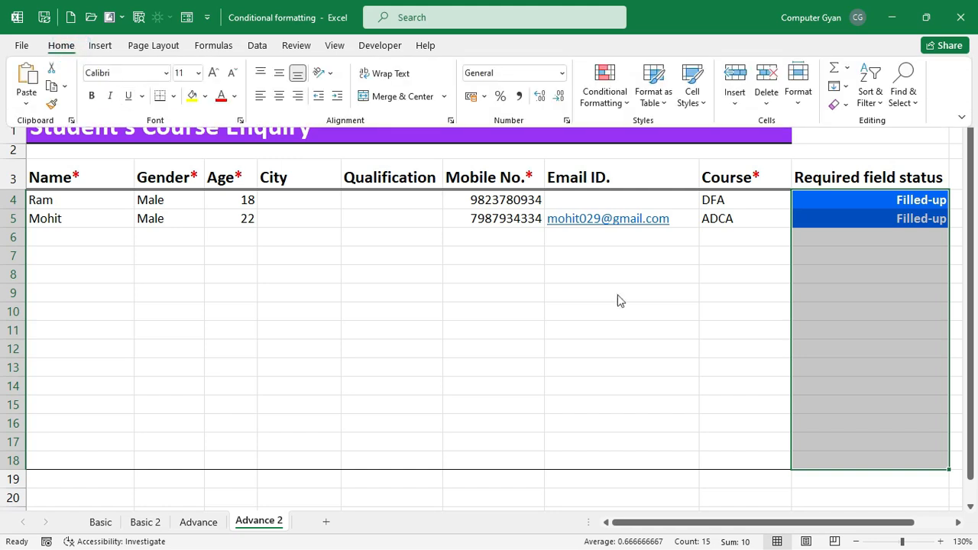
left_click(611, 97)
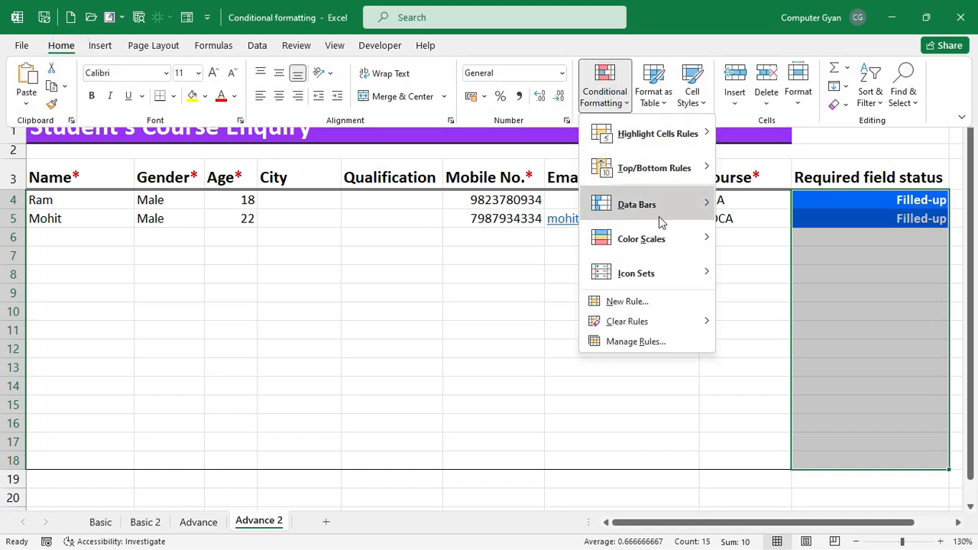
mouse_move(661, 320)
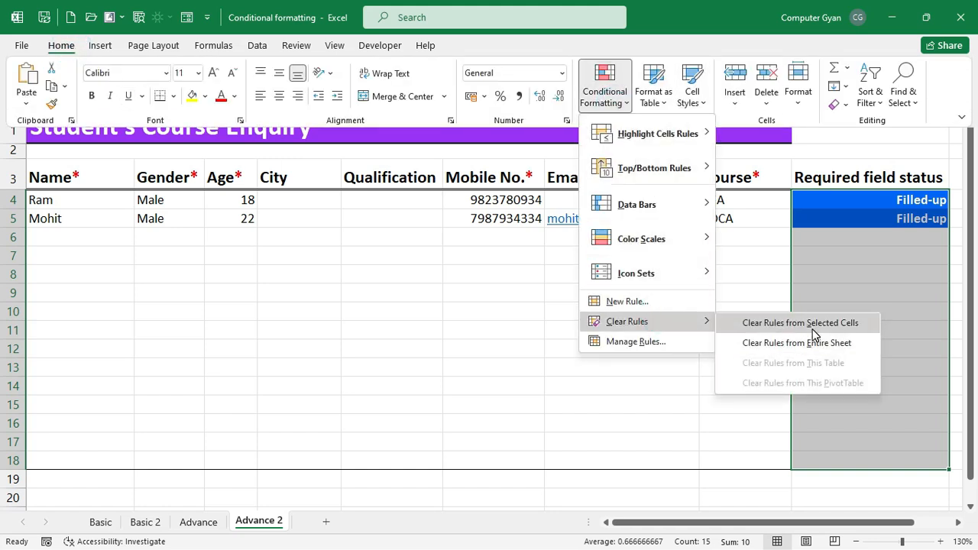
left_click(811, 327)
left_click_drag(919, 199, 907, 461)
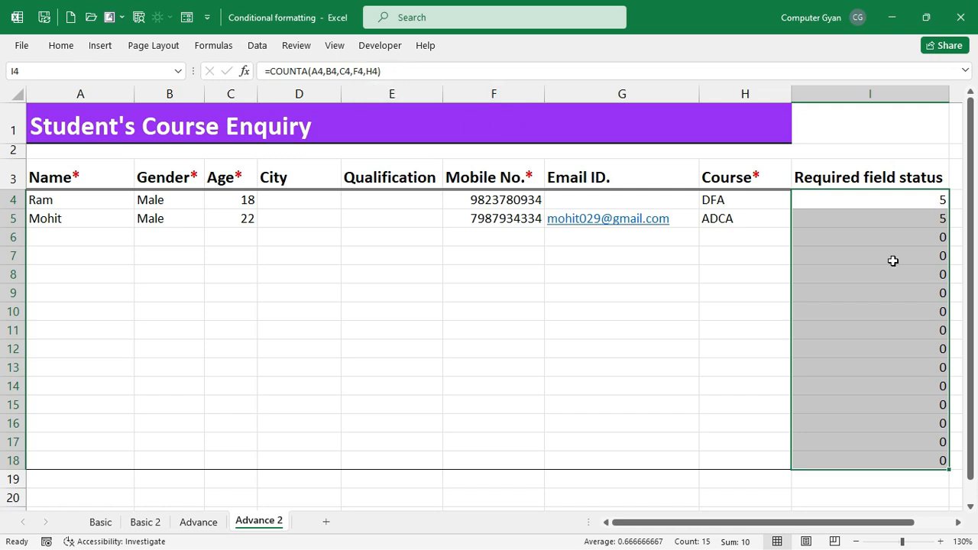
key("Delete")
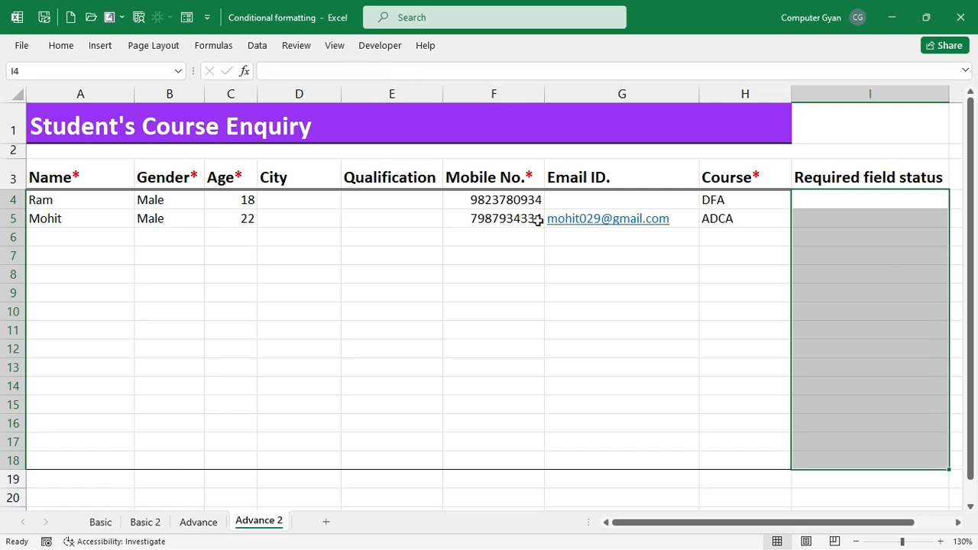
left_click(76, 173)
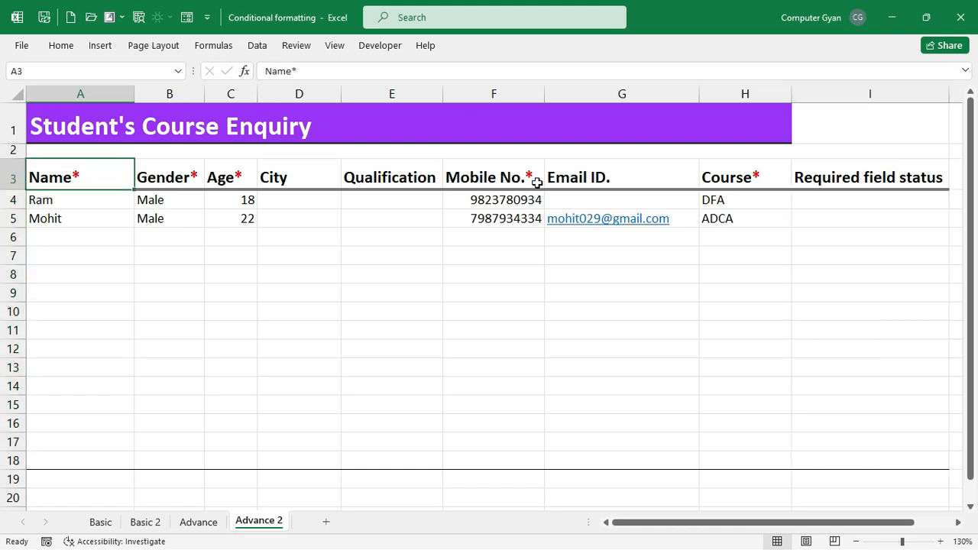
- Enter =COUNTA(A4,B4,C4,F4,H4) in I4 and fill it down to I18
left_click(827, 197)
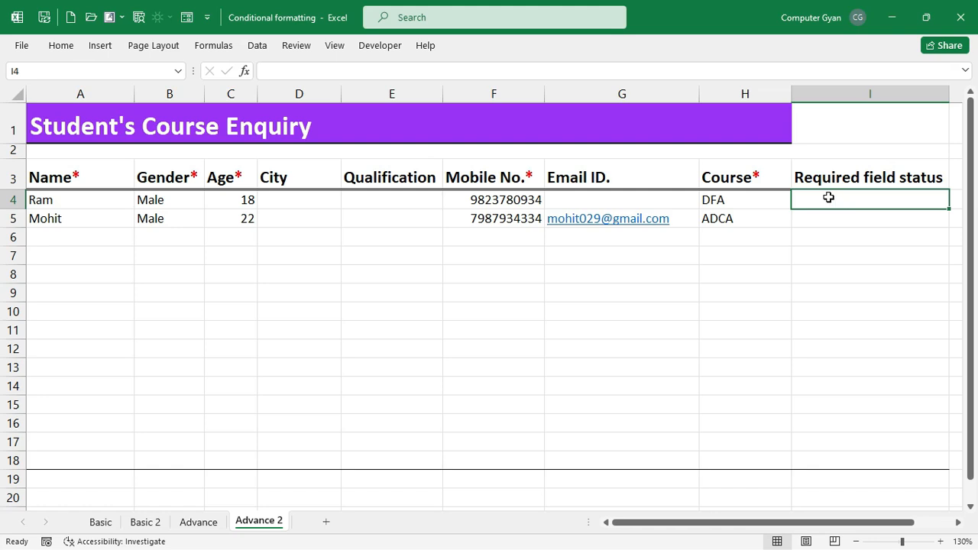
type("=COUNTA(")
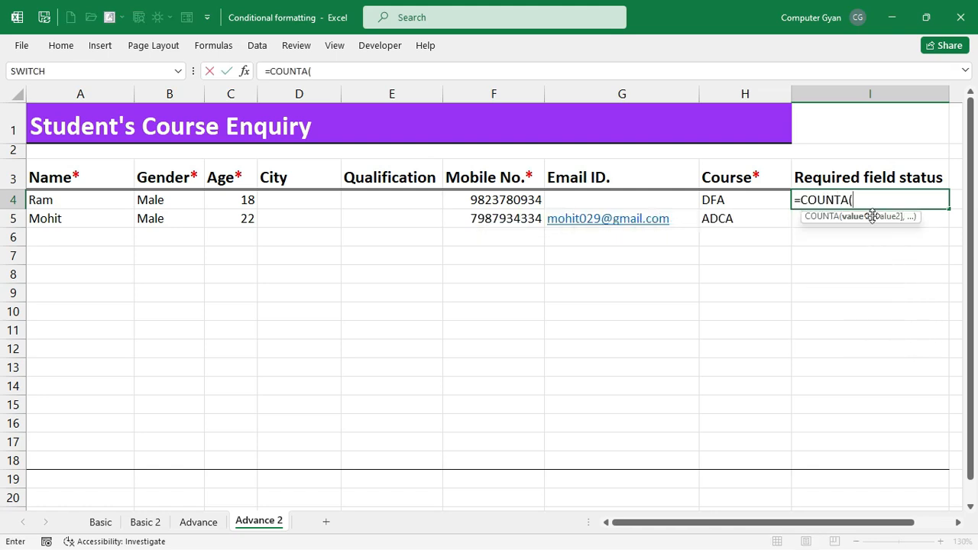
left_click(116, 199)
type(",")
left_click(181, 201)
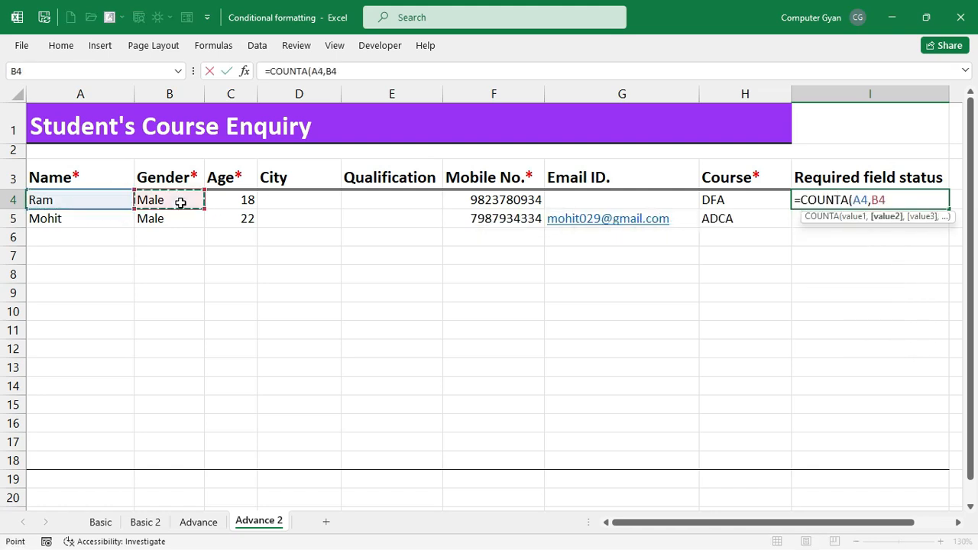
type(",")
left_click(221, 200)
type(",")
left_click(512, 203)
type(",")
left_click(753, 196)
type(")")
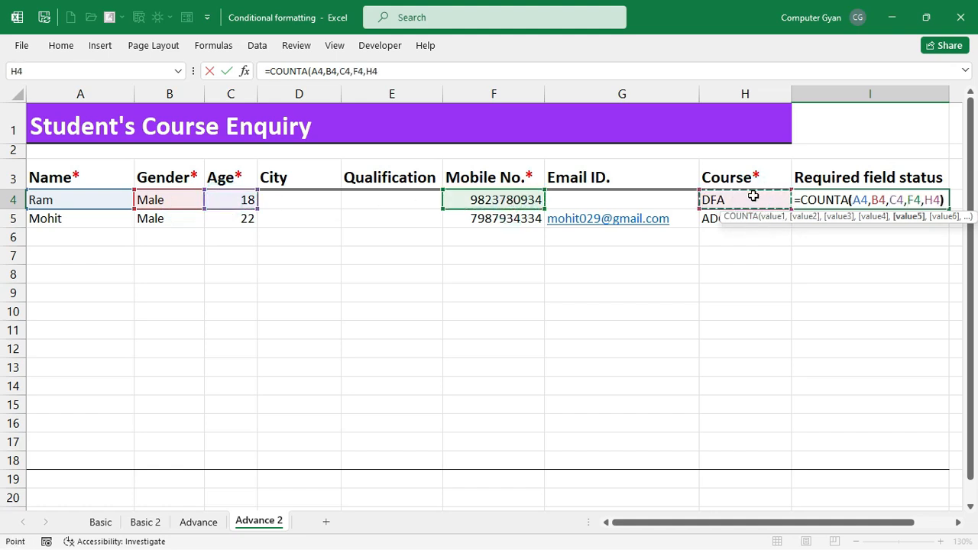
key("Return")
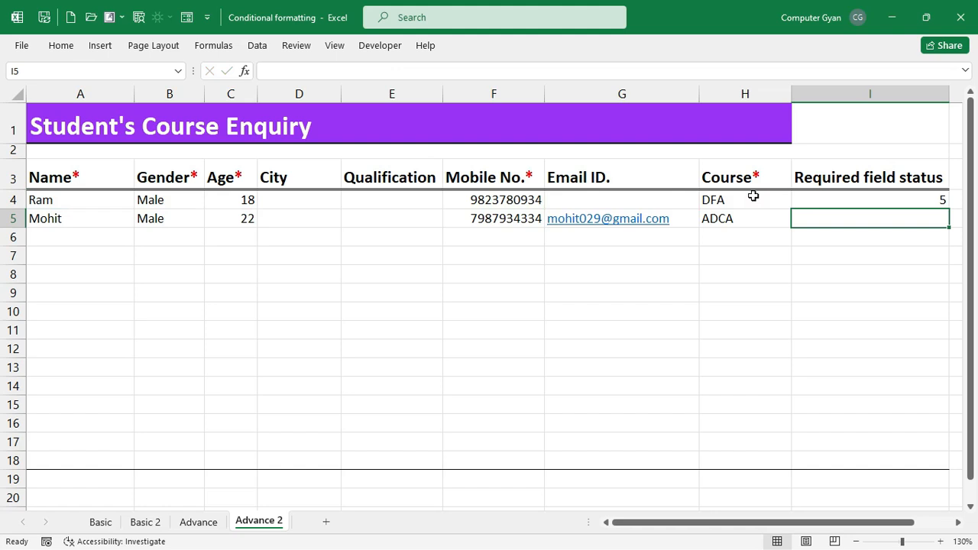
left_click(807, 200)
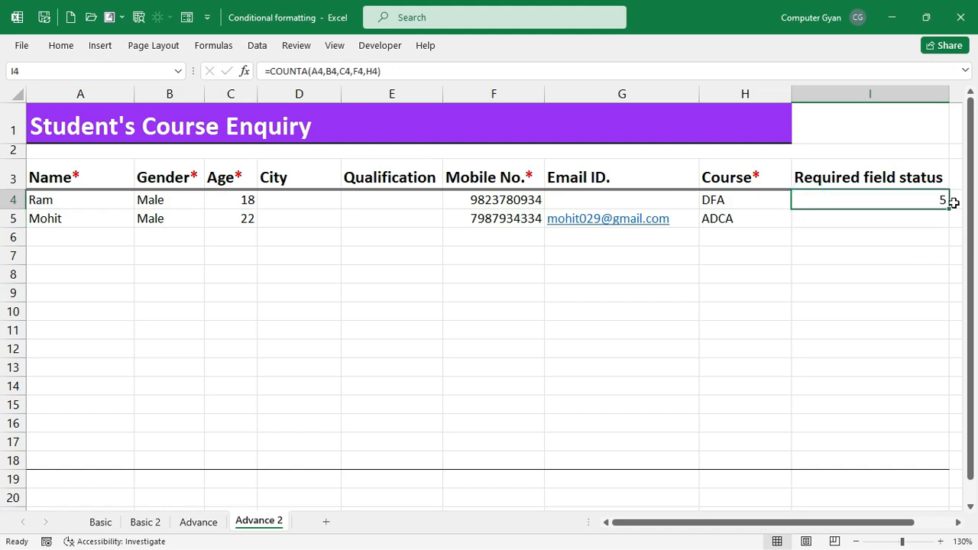
left_click_drag(949, 208, 942, 465)
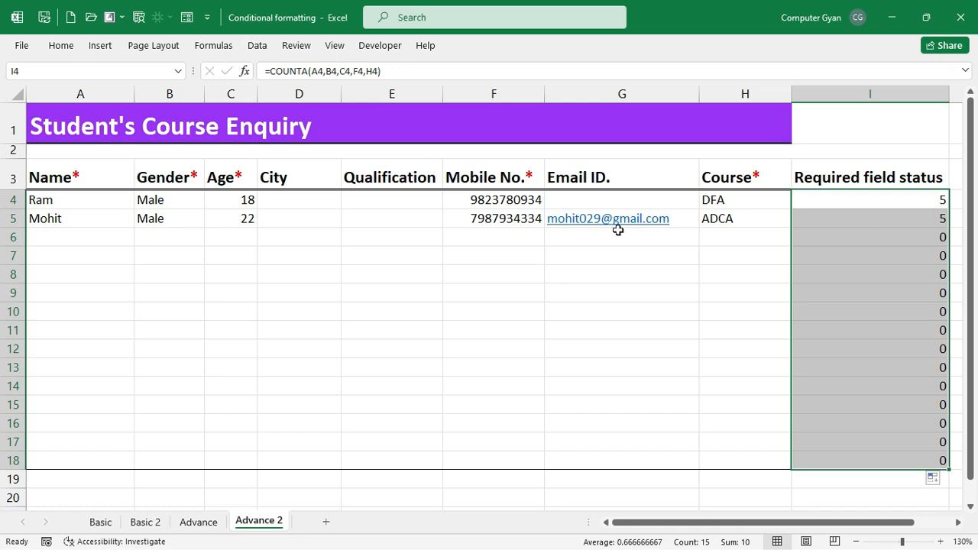
- Enter Noida as the city for both students in D4 and D5
left_click(401, 200)
left_click(327, 198)
type("nOIDA")
key("Return")
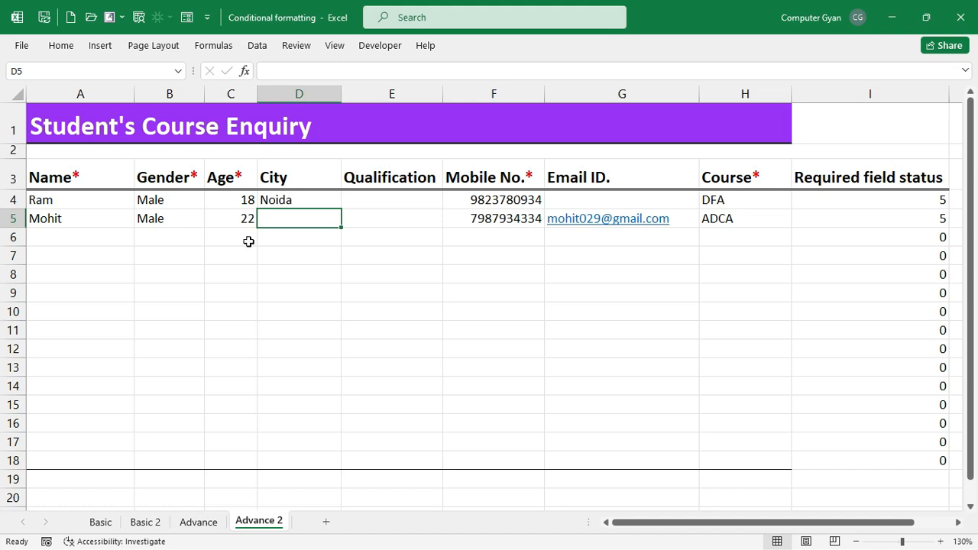
key("ctrl+d")
- Delete the age in C5 to see I5 drop to 4, then restore 22 and select I4:I18
left_click(243, 219)
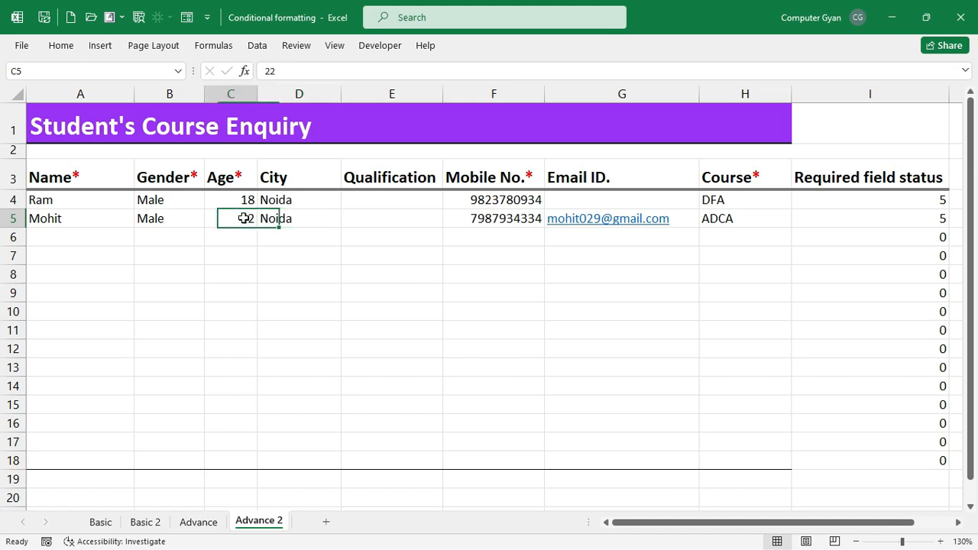
key("Delete")
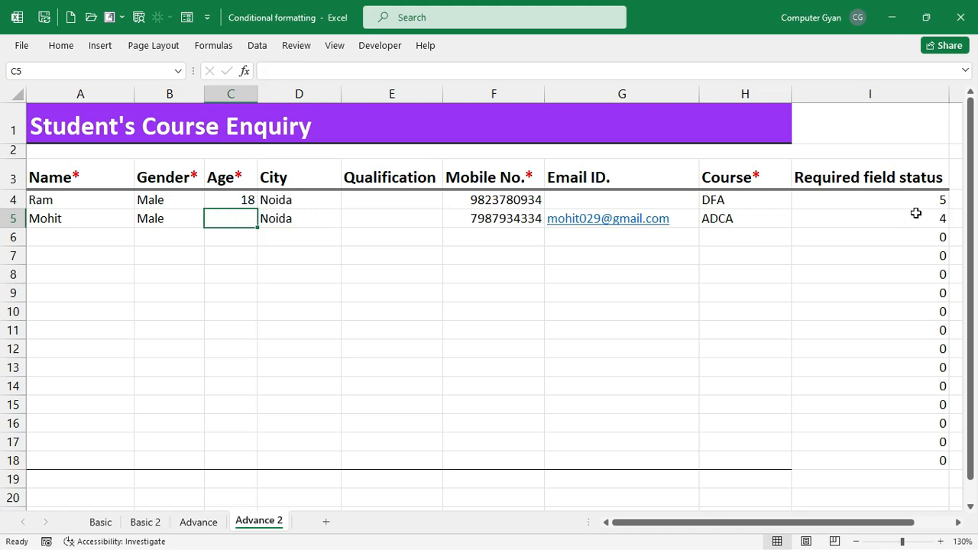
left_click_drag(302, 199, 378, 217)
left_click(224, 217)
type("22")
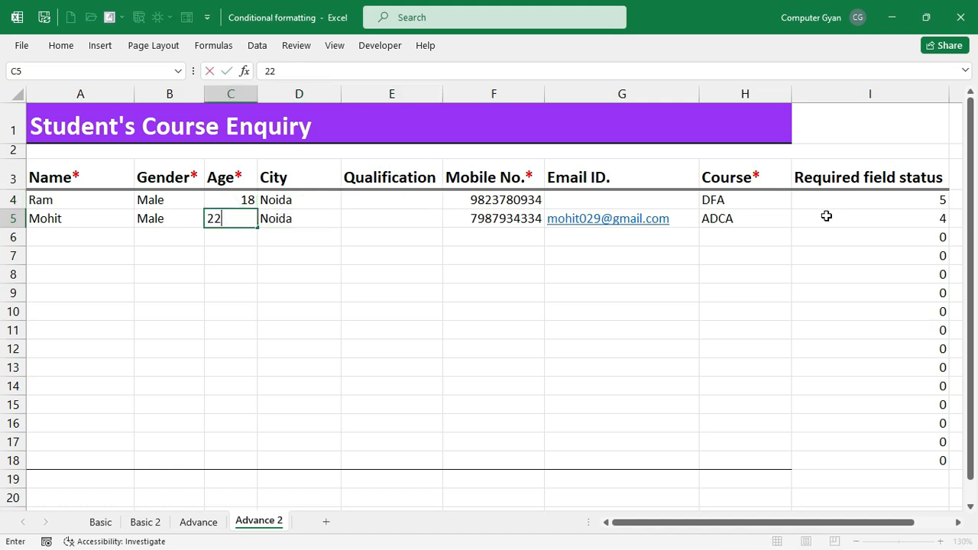
left_click(651, 293)
left_click_drag(874, 201, 886, 455)
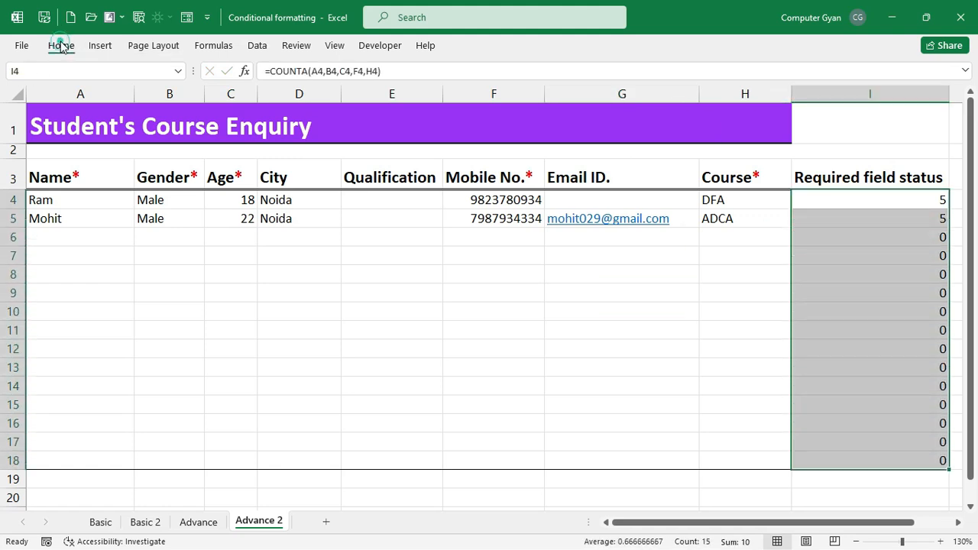
- Begin a formula-based conditional formatting rule, then cancel it
left_click(61, 45)
left_click(619, 84)
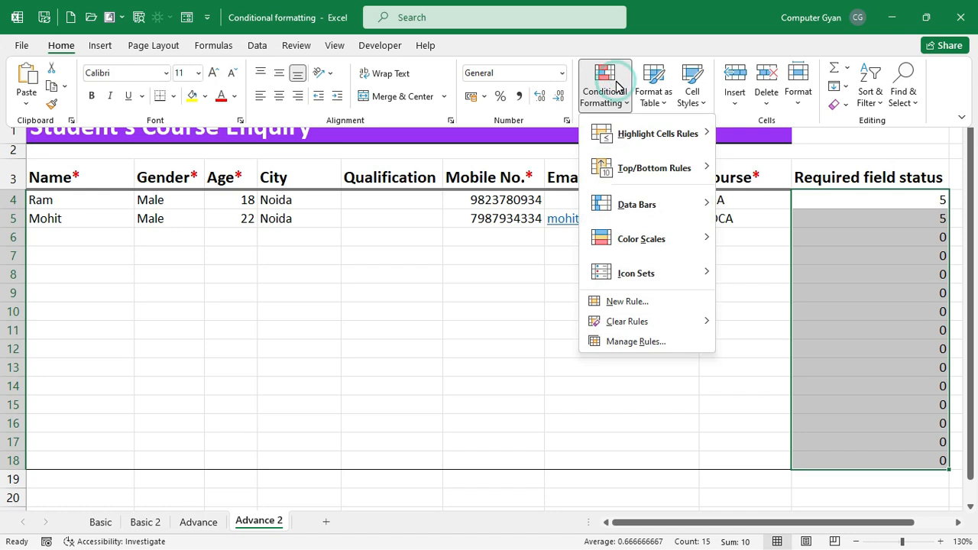
left_click(619, 299)
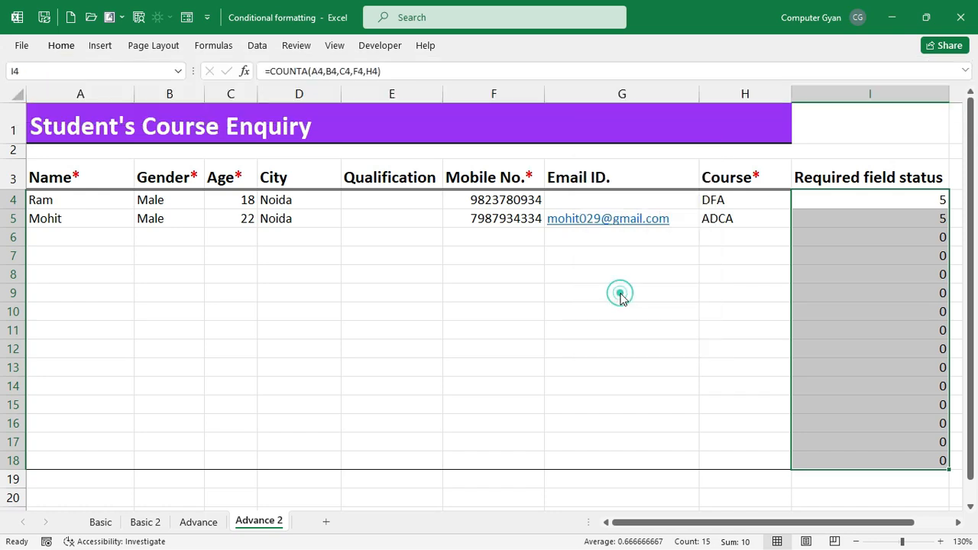
left_click(341, 158)
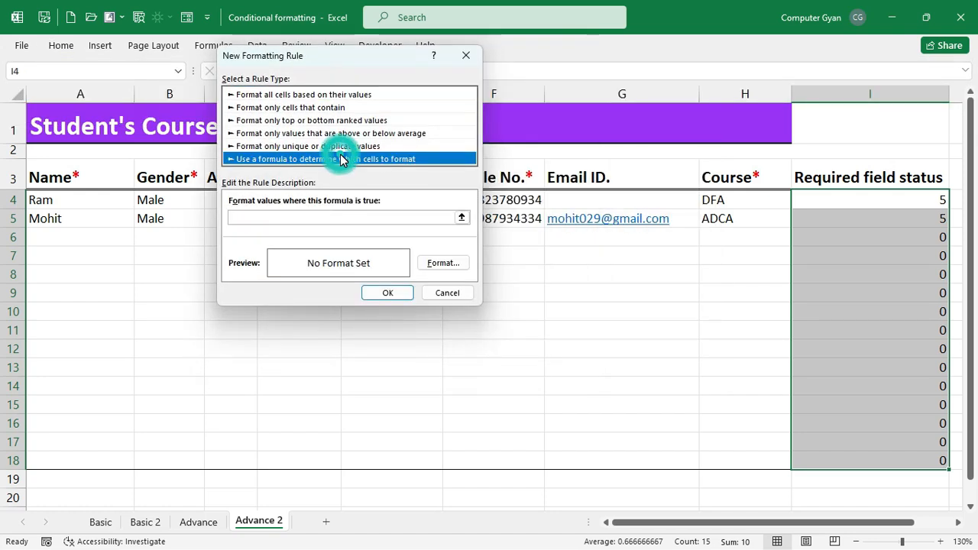
left_click(376, 217)
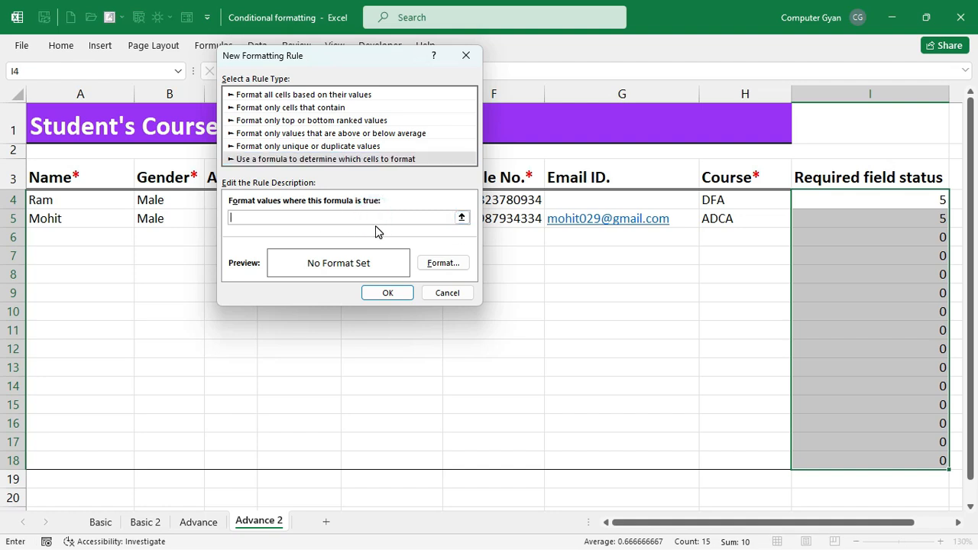
key("Escape")
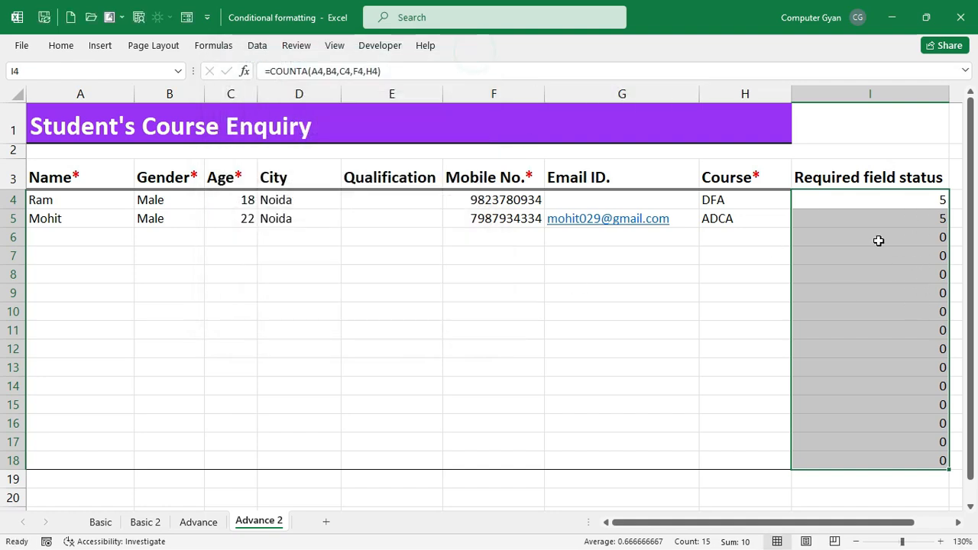
- Copy I4's COUNTA formula and paste it as a new formula rule's condition, appending =
left_click_drag(391, 73, 264, 71)
key("ctrl+c")
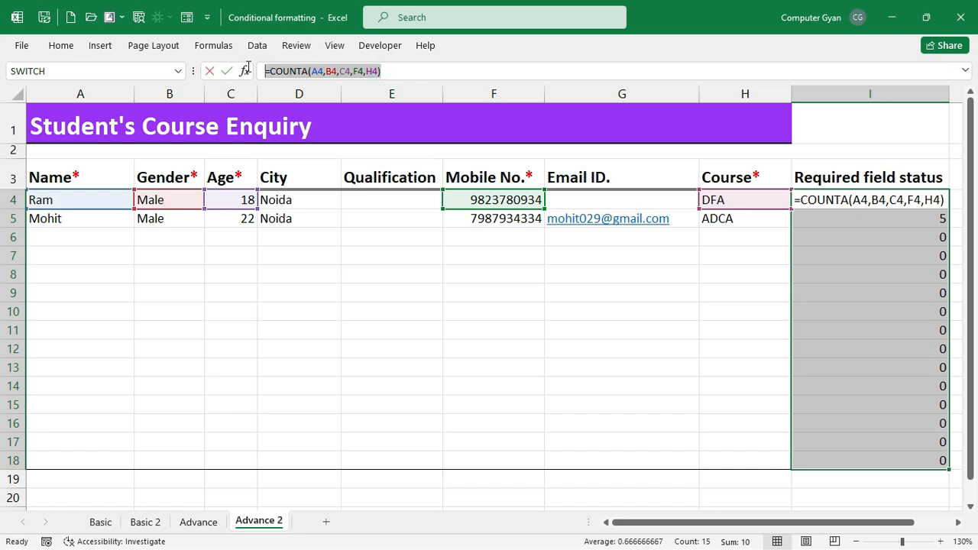
left_click(227, 70)
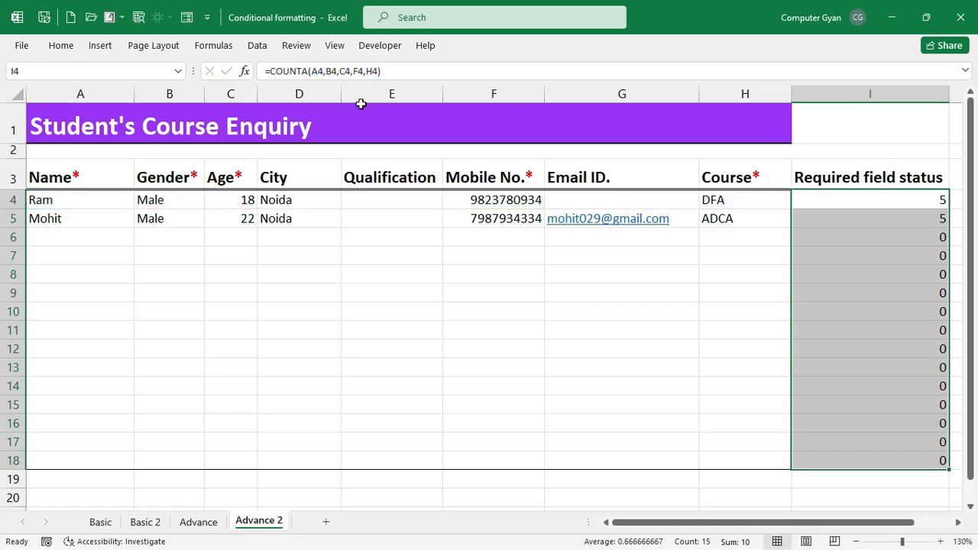
left_click(61, 45)
left_click(603, 86)
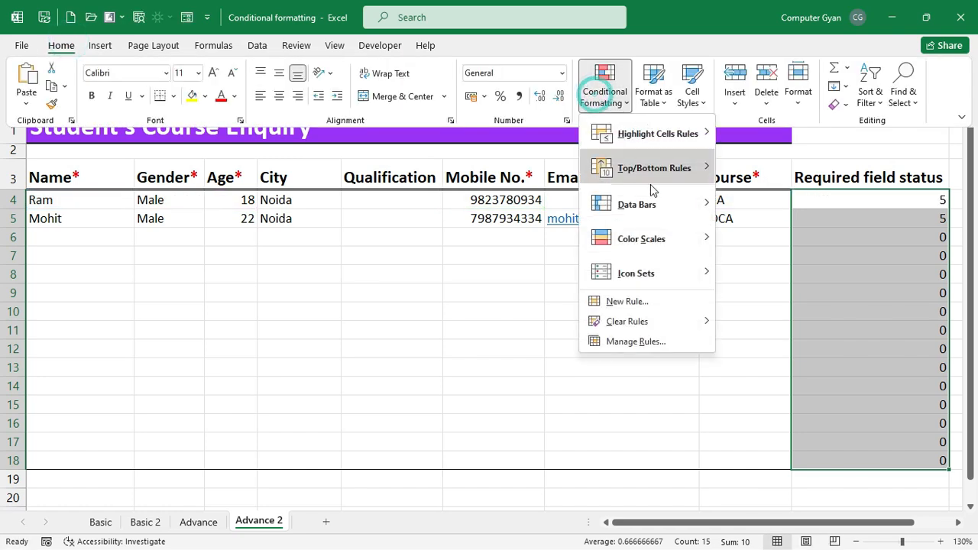
left_click(663, 307)
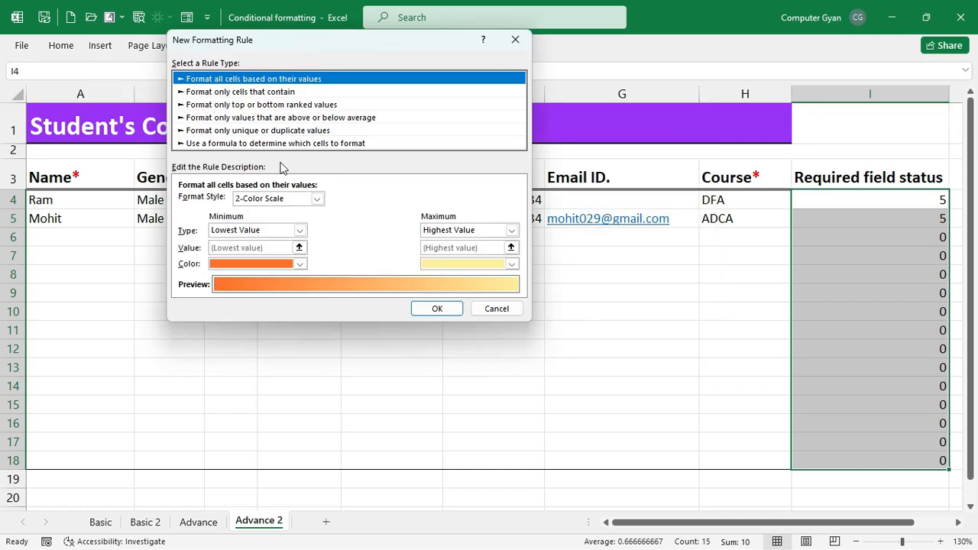
left_click(283, 142)
left_click(340, 202)
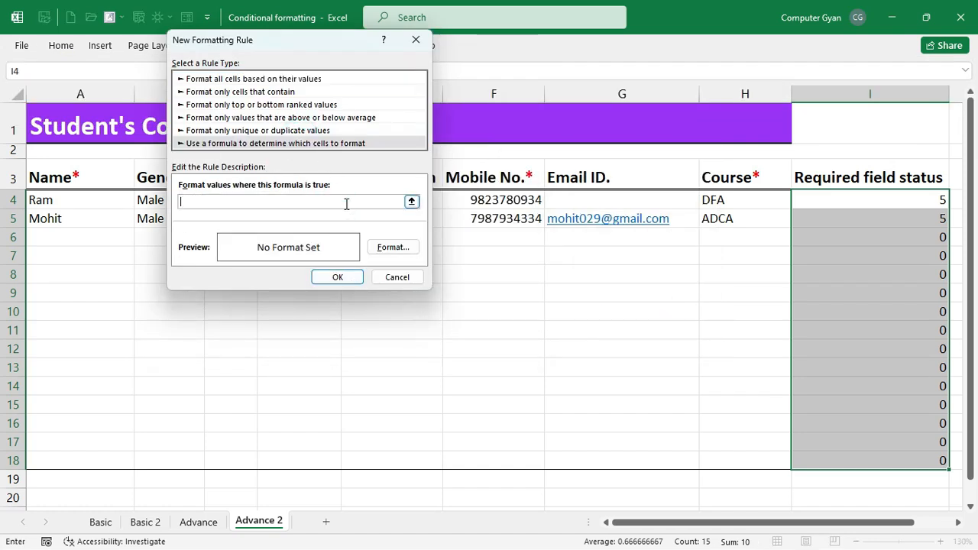
key("ctrl+v")
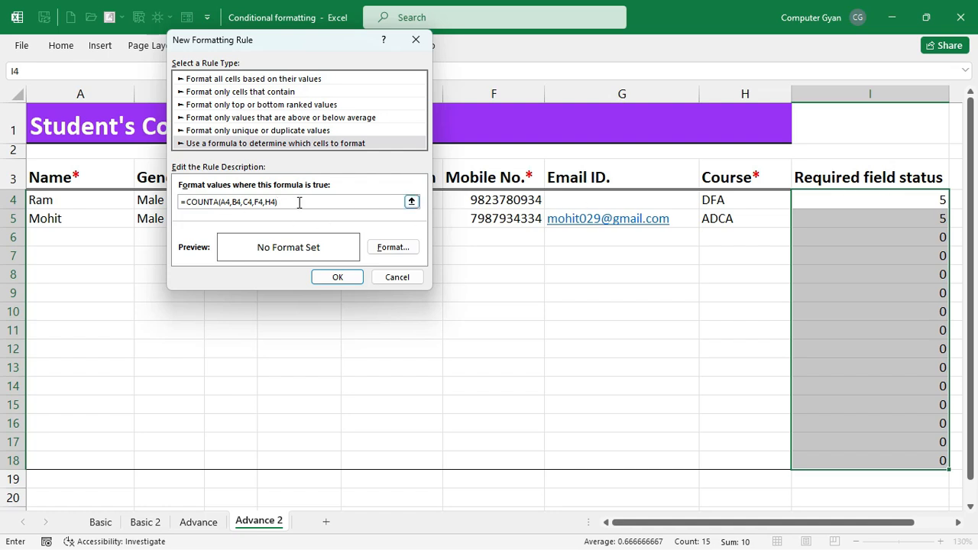
type("=5")
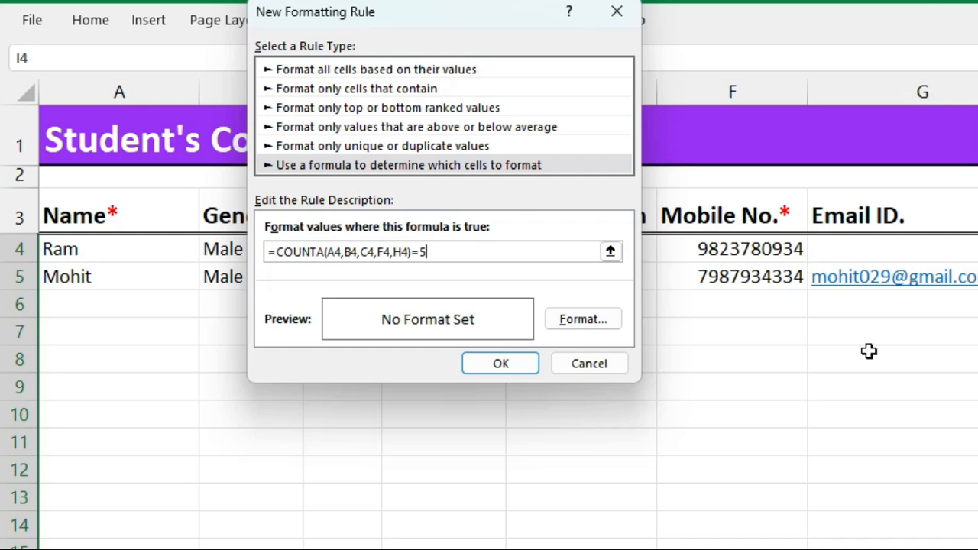
- Replace the rule format's General code with the custom number format "Filled-Up"
left_click(602, 324)
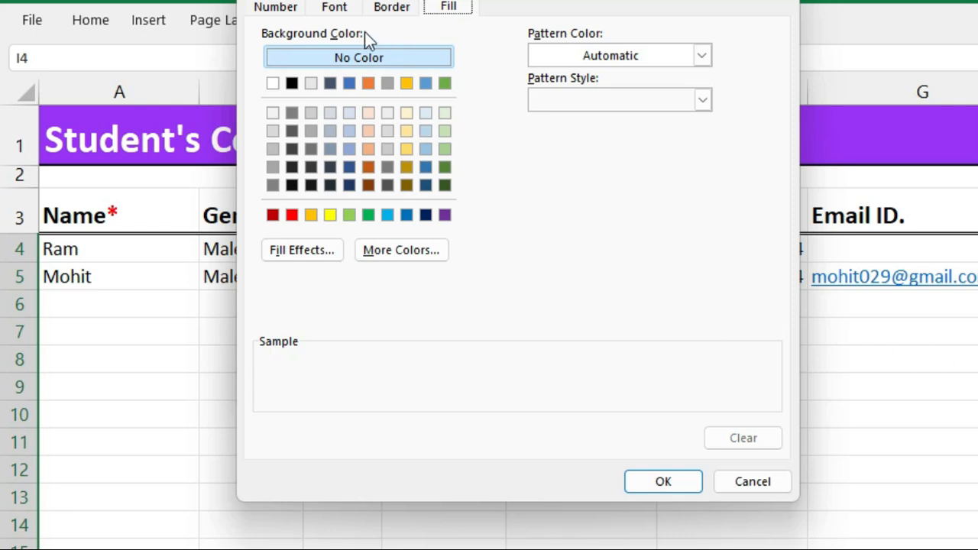
left_click(296, 9)
left_click(294, 205)
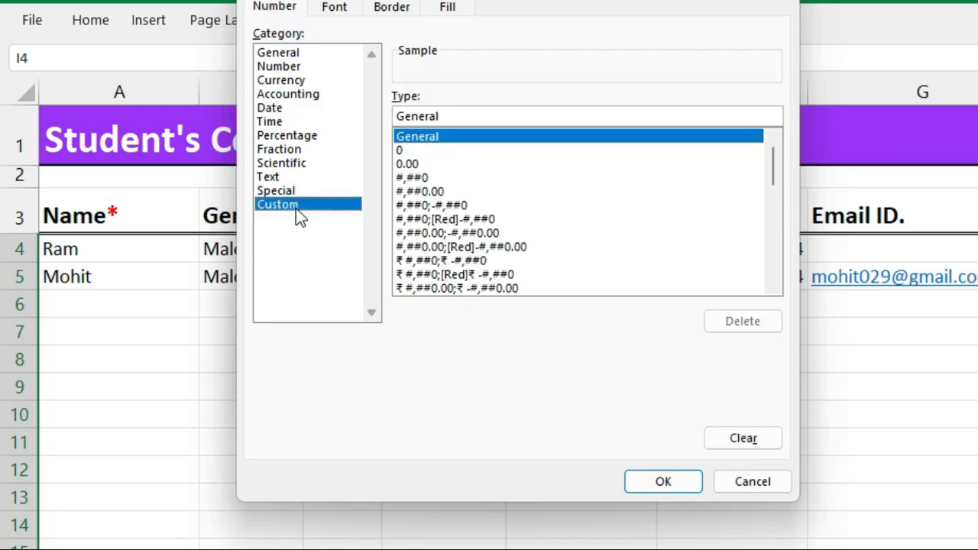
left_click(437, 139)
key("BackSpace")
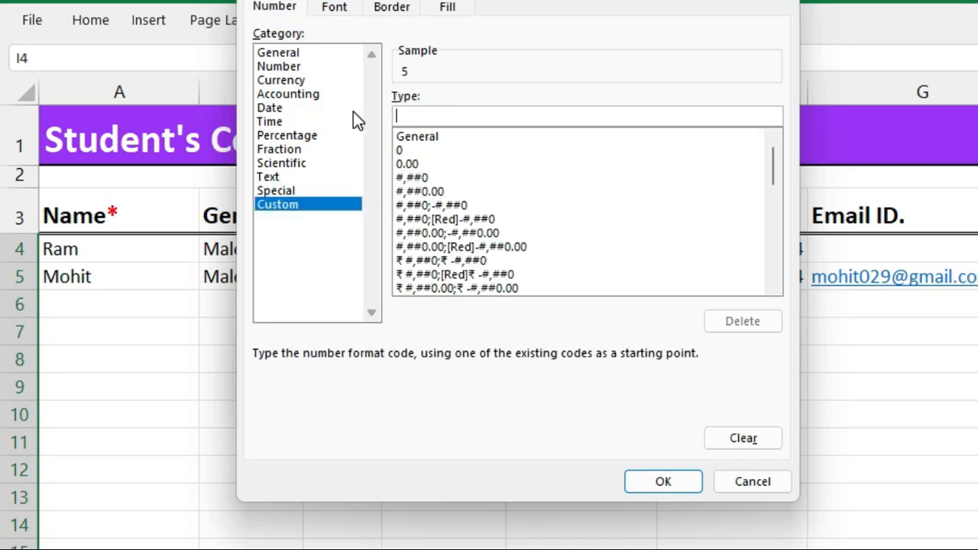
type("\"Filled-Up\"")
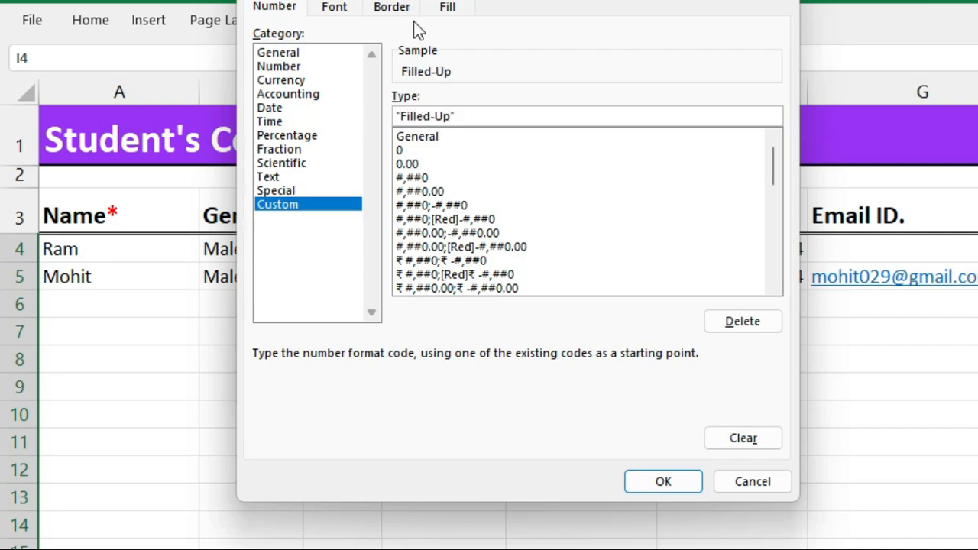
left_click(449, 7)
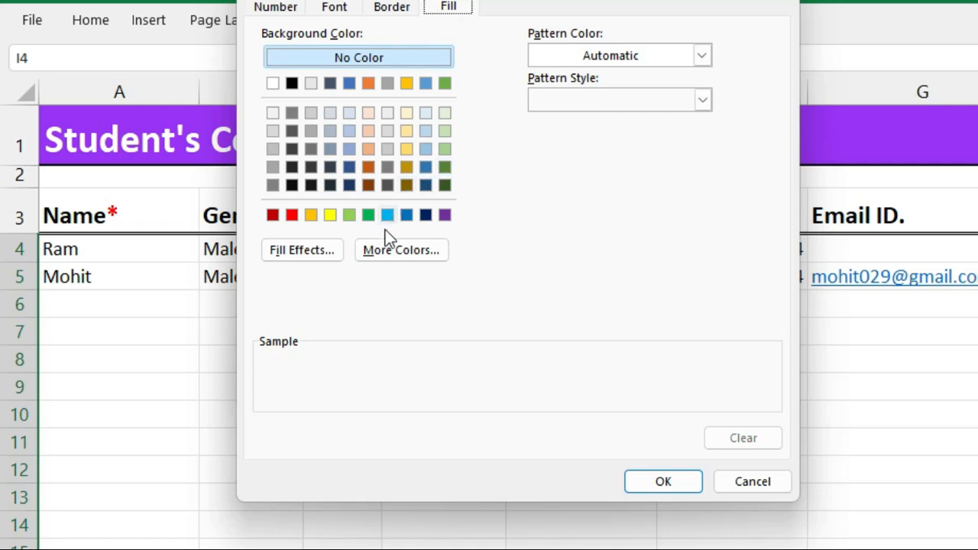
- Apply a two-colour white-to-blue gradient fill and save the Filled-Up rule
left_click(318, 257)
left_click(526, 277)
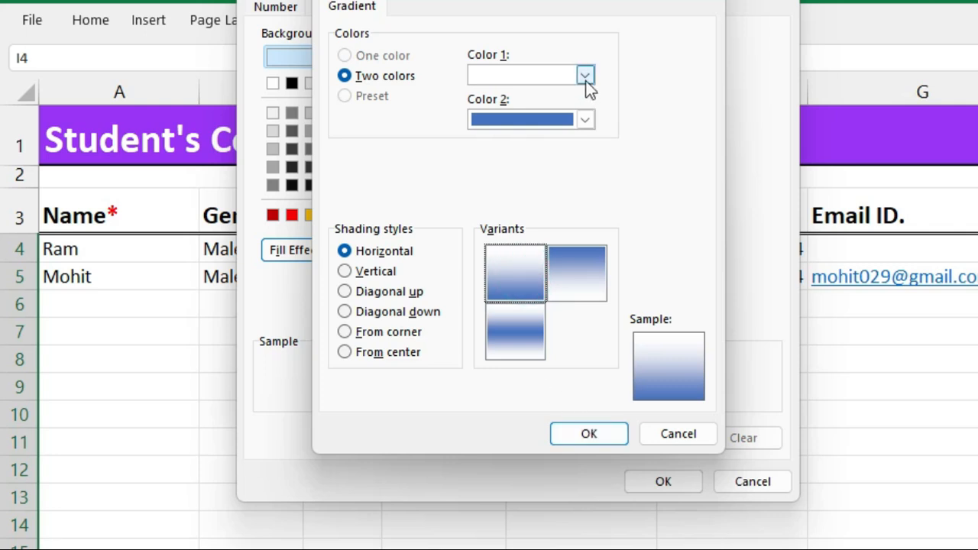
left_click(584, 75)
left_click(568, 168)
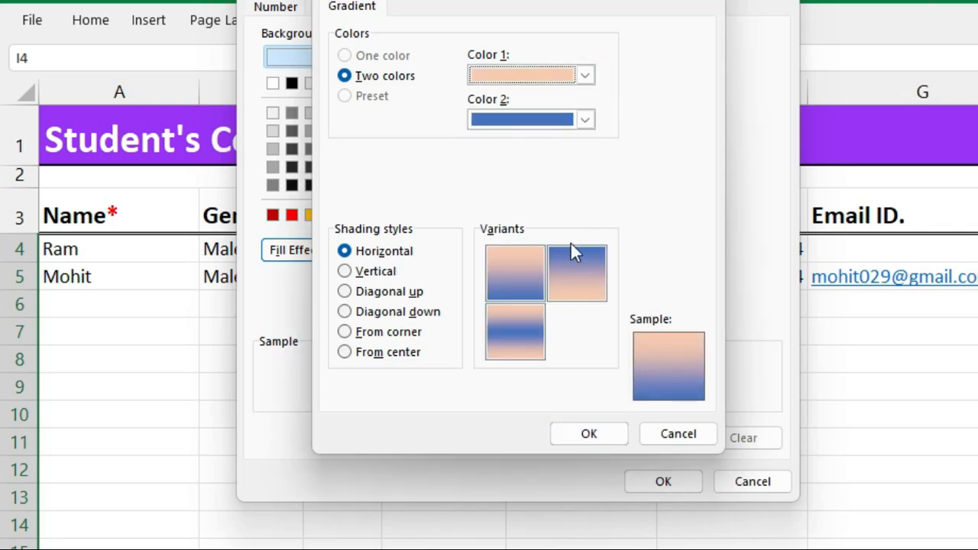
left_click(585, 76)
left_click(479, 129)
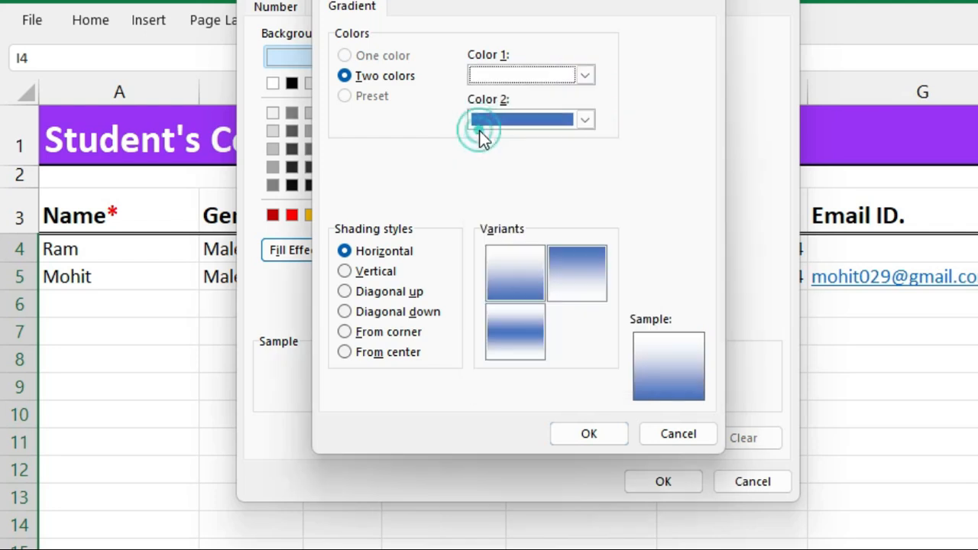
left_click(616, 434)
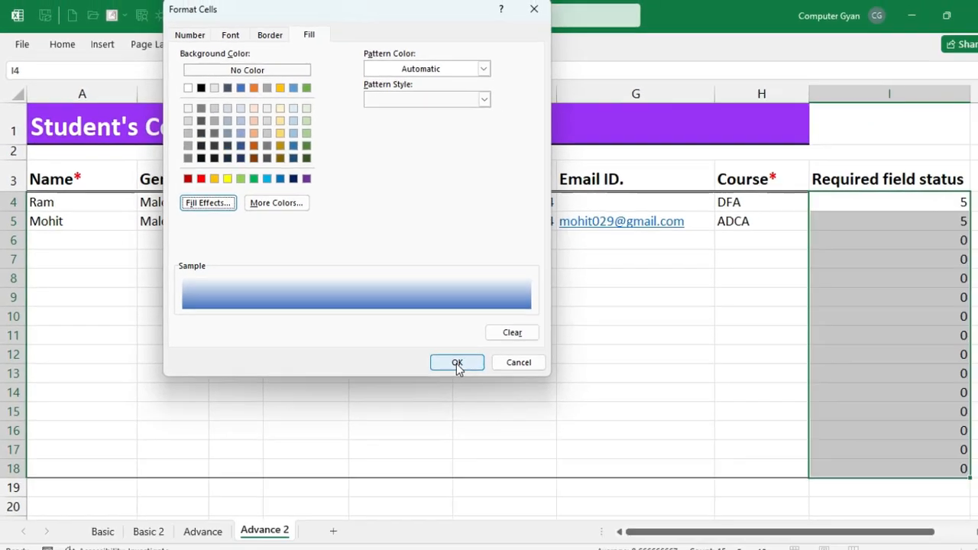
left_click(457, 363)
left_click(343, 279)
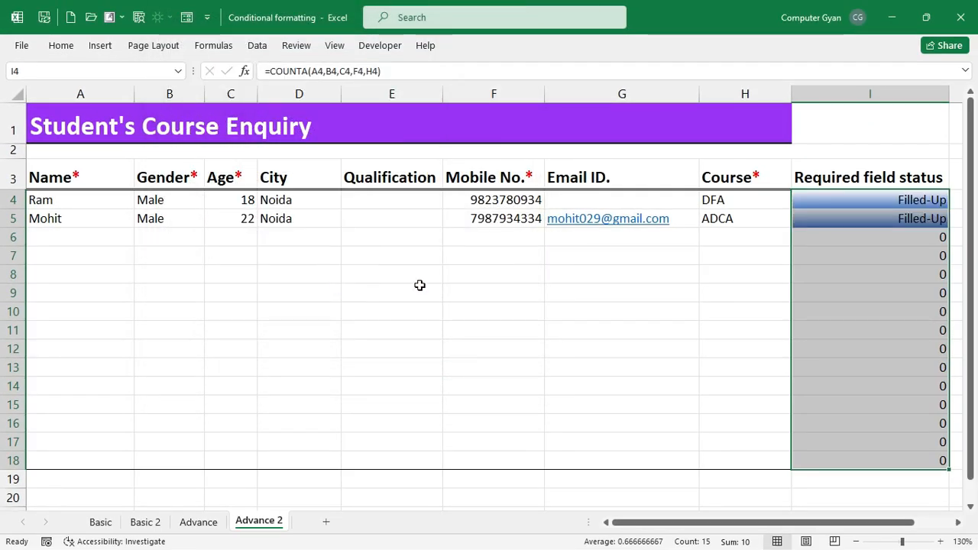
- Delete ADCA from H5 to see I5 show an unshaded 4, undo it, and reselect I4:I18
left_click(812, 292)
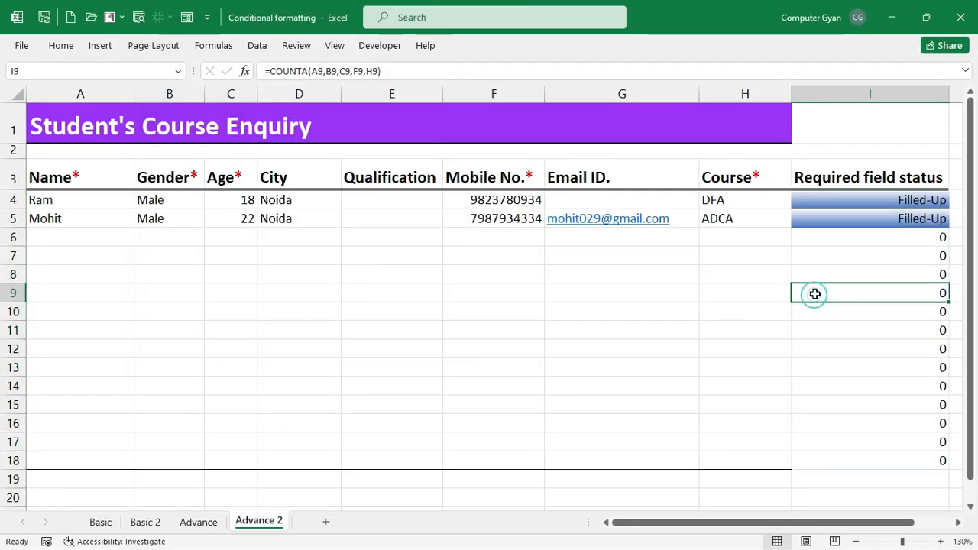
left_click(871, 219)
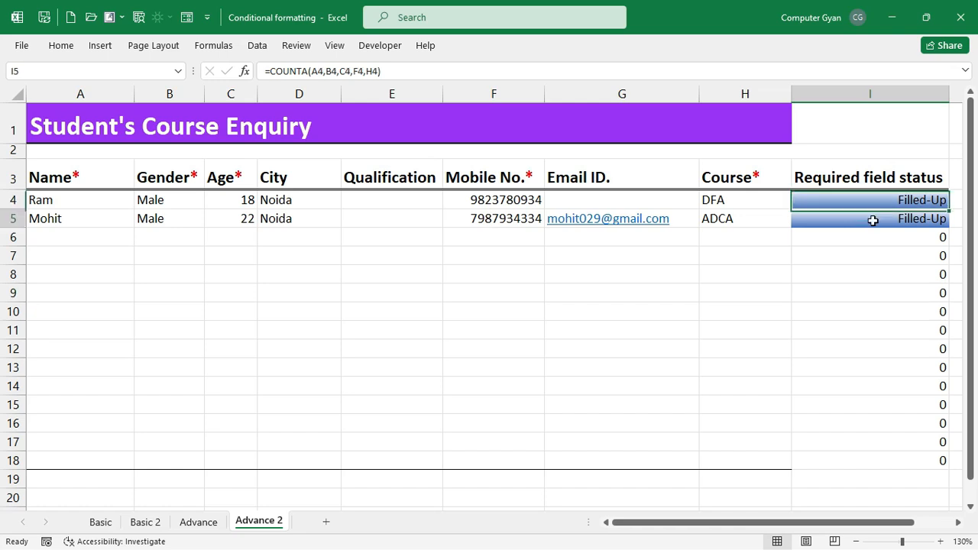
left_click(738, 222)
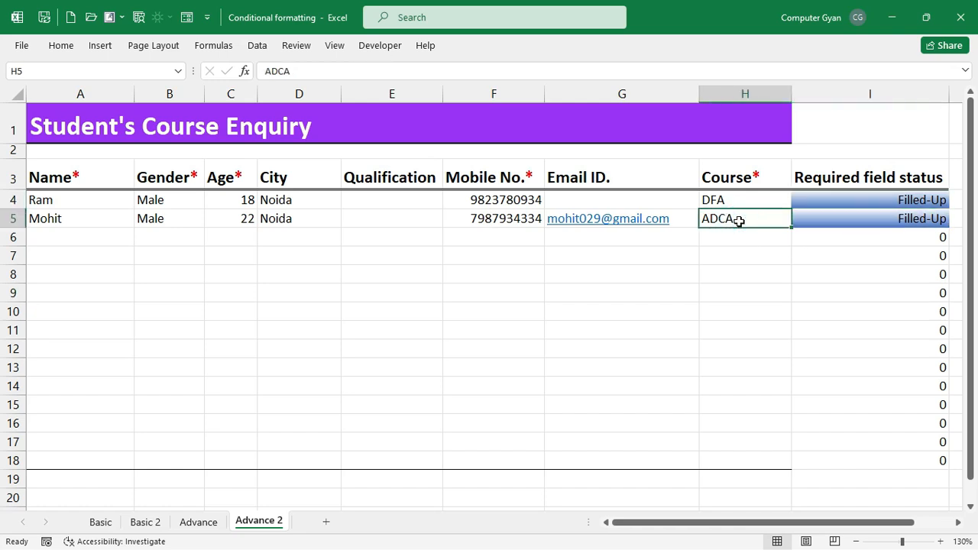
key("Delete")
left_click(830, 218)
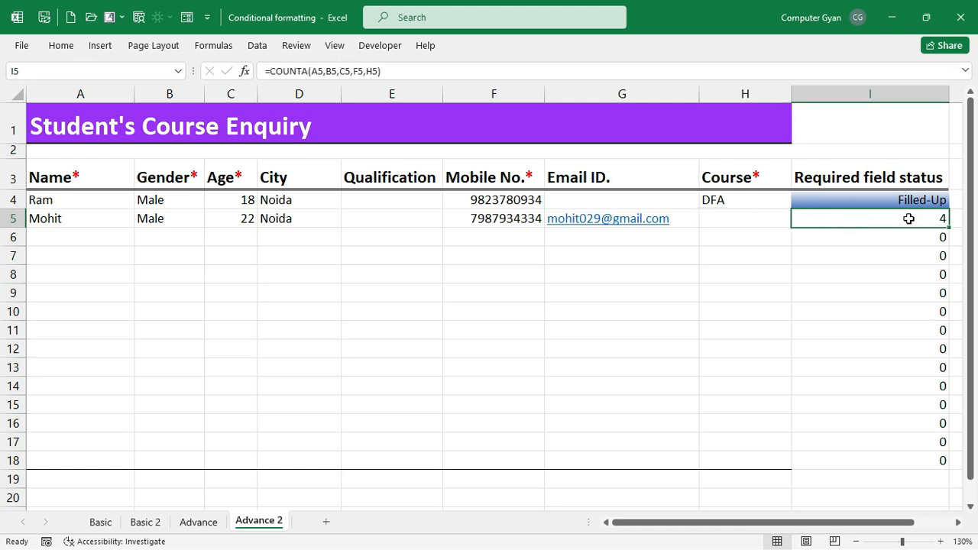
key("ctrl+z")
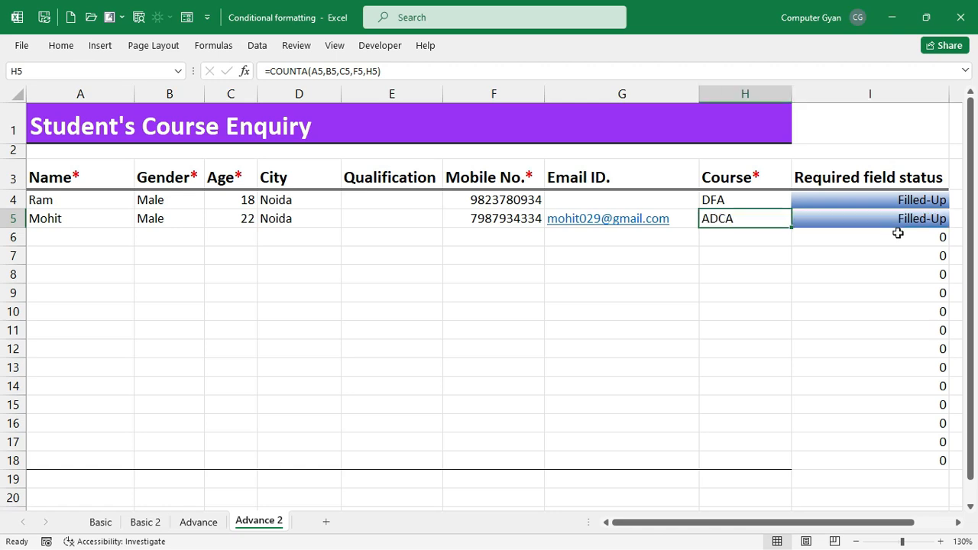
left_click_drag(896, 200, 884, 454)
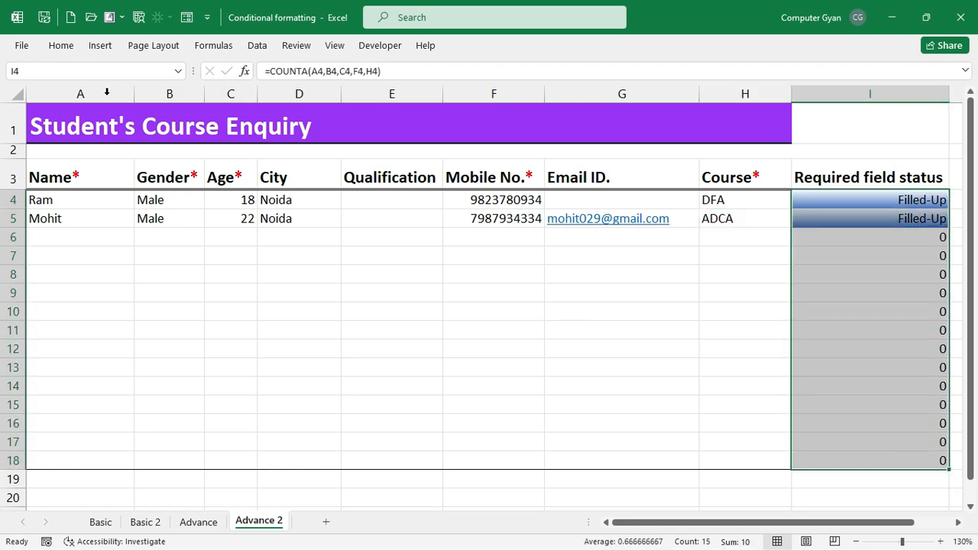
left_click(67, 45)
- Start a second formula rule with the condition =COUNTA(A4,B4,C4,F4,H4)<5
left_click(601, 109)
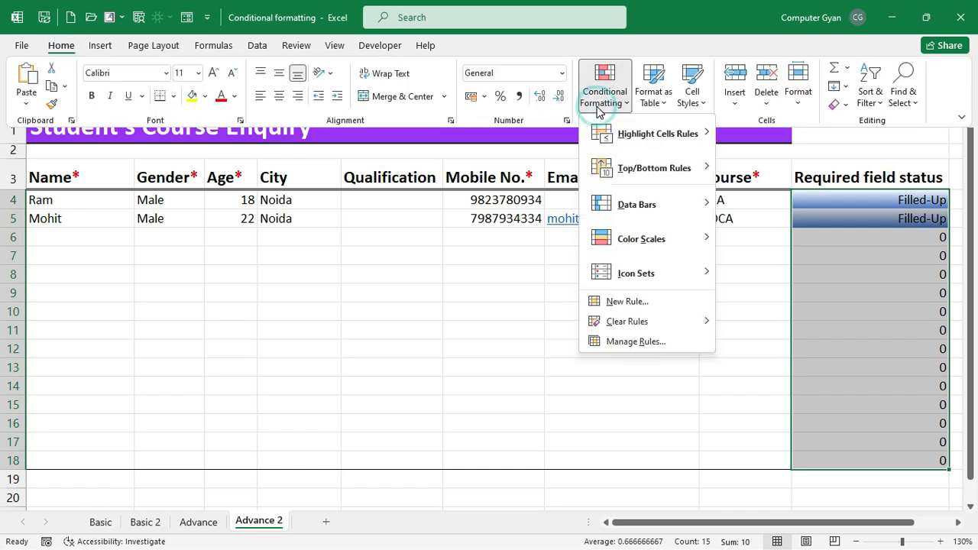
left_click(632, 301)
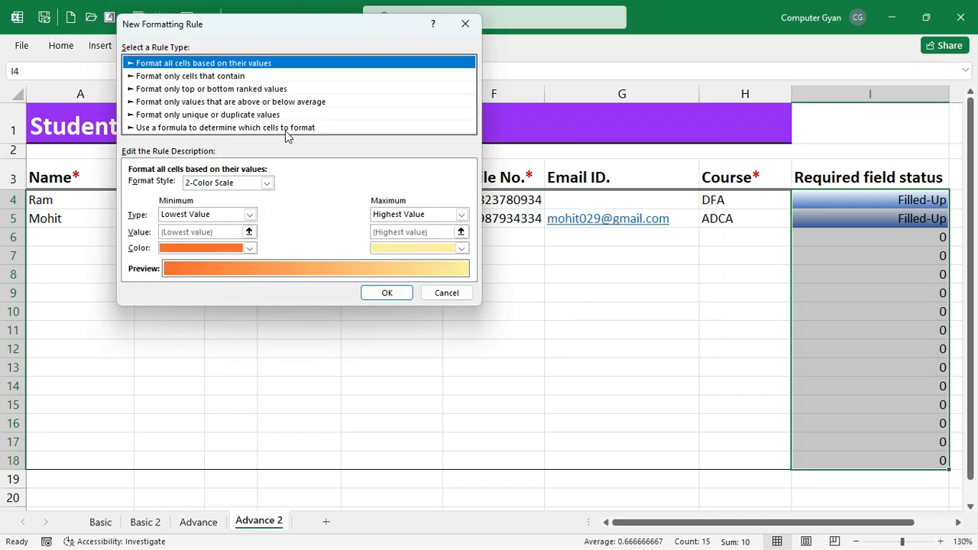
left_click(287, 129)
left_click(269, 188)
type("=COUNTA(A4,B4,C4,F4,H4)")
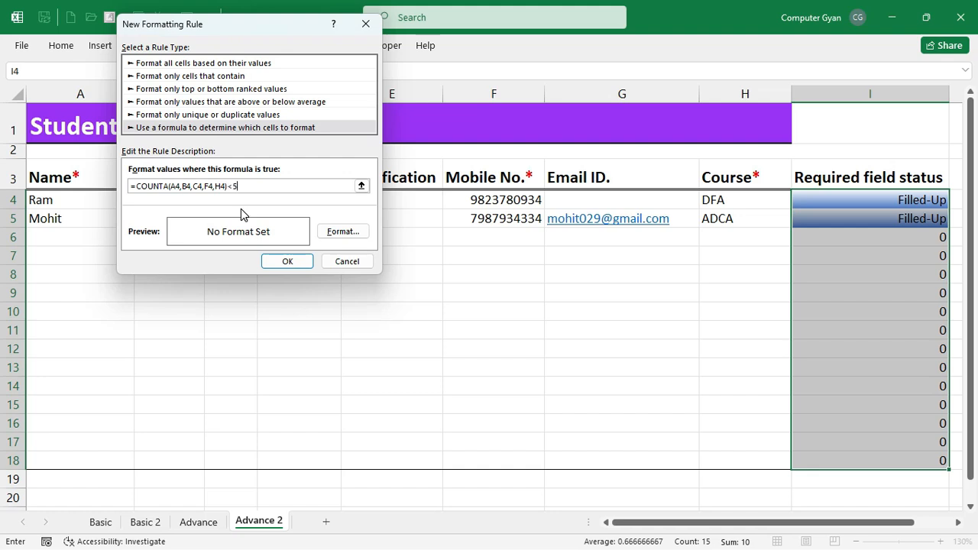
- Give this rule the custom number format "Fill Required fields"
left_click(344, 231)
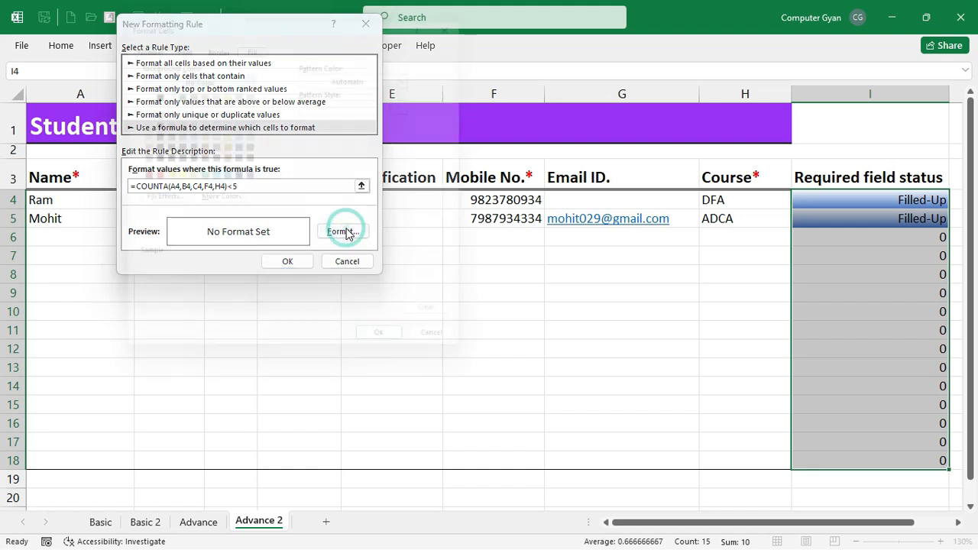
left_click(136, 35)
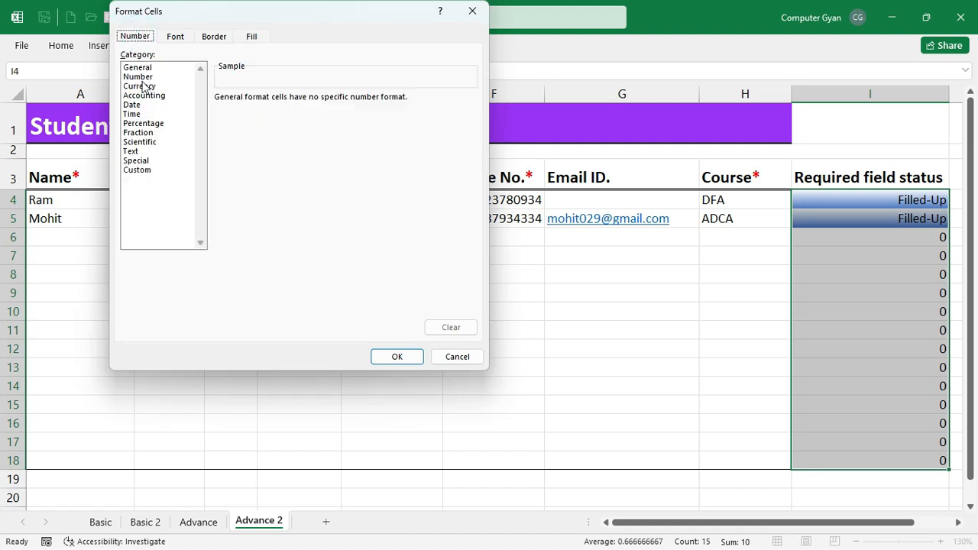
left_click(148, 172)
double_click(257, 109)
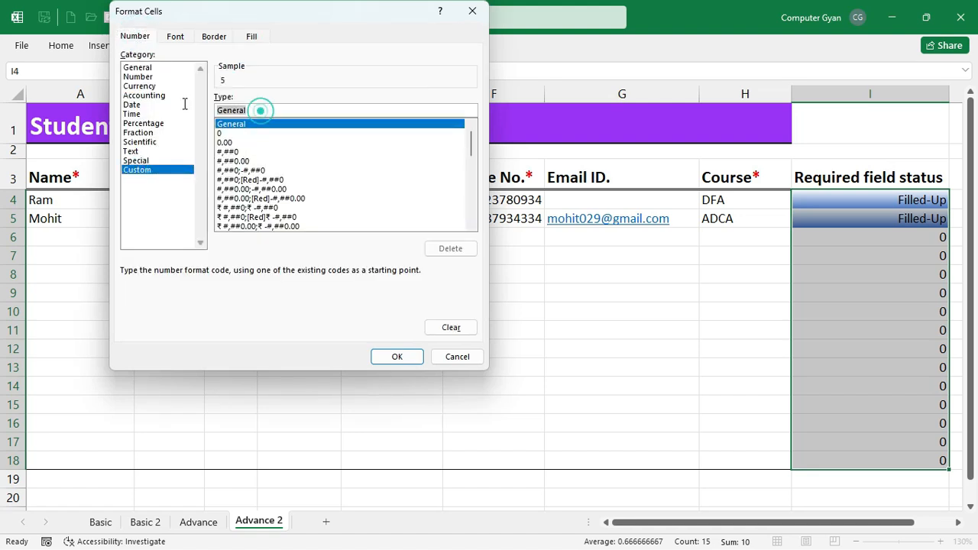
key("BackSpace")
type("\"Fill Required")
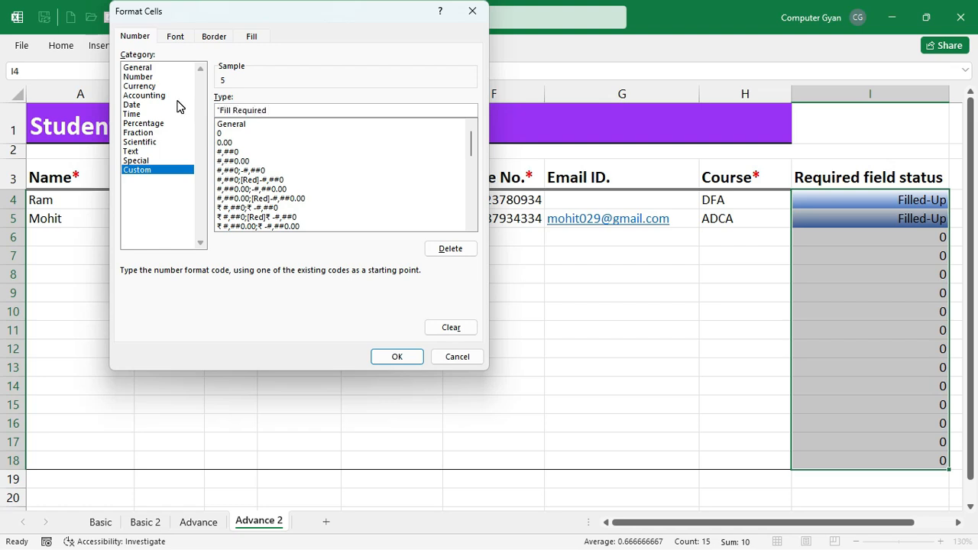
type("fields\"")
left_click(397, 357)
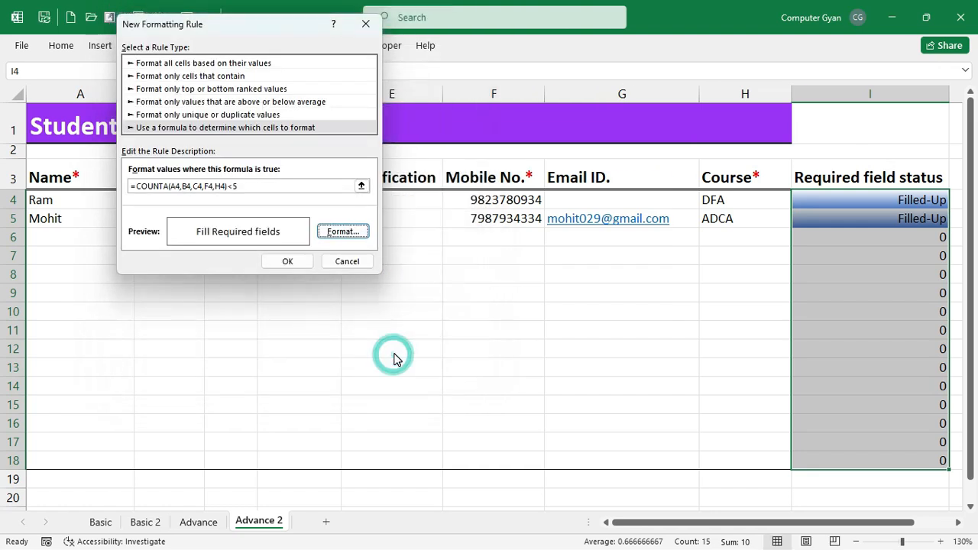
left_click(294, 262)
left_click_drag(851, 274, 875, 369)
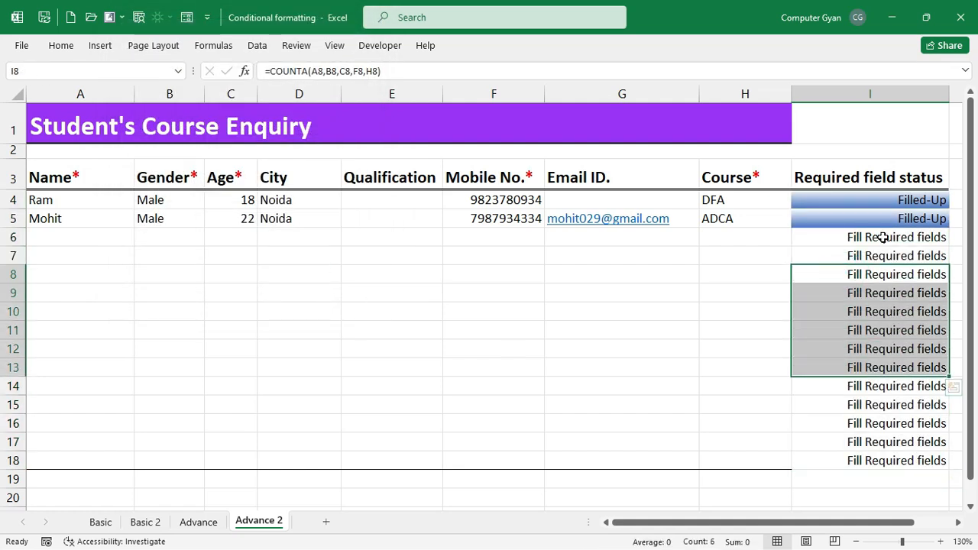
left_click_drag(883, 236, 897, 329)
left_click(719, 221)
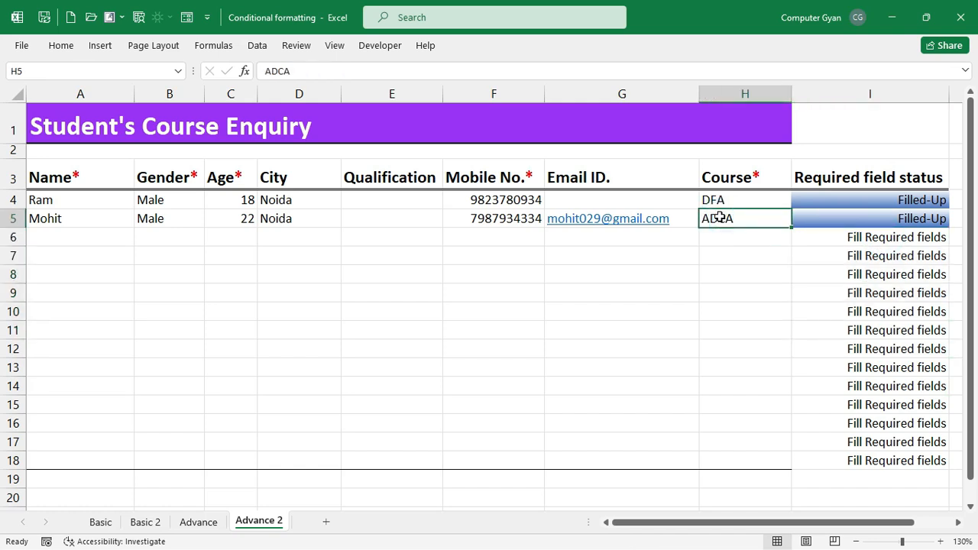
key("Delete")
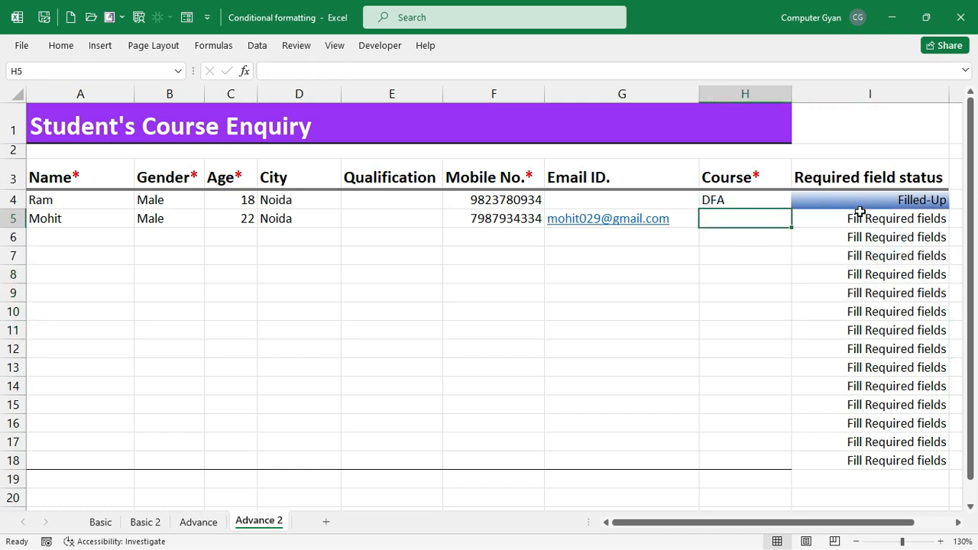
key("ctrl+z")
left_click_drag(864, 238, 866, 404)
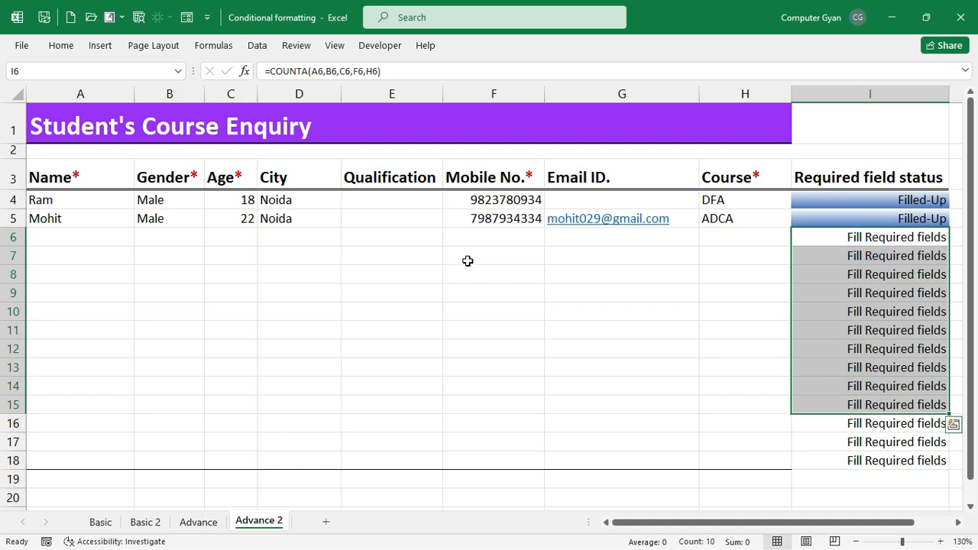
left_click_drag(465, 258, 494, 349)
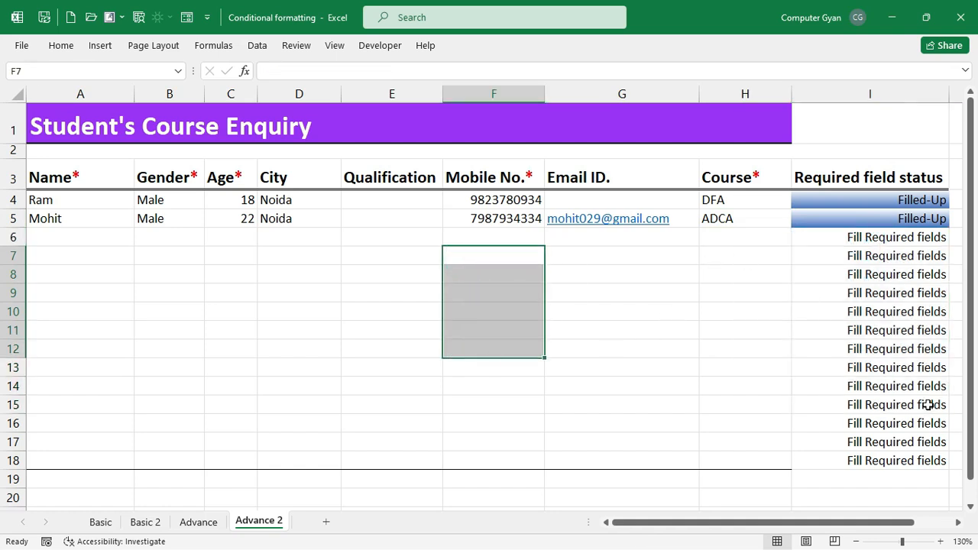
left_click_drag(880, 200, 898, 452)
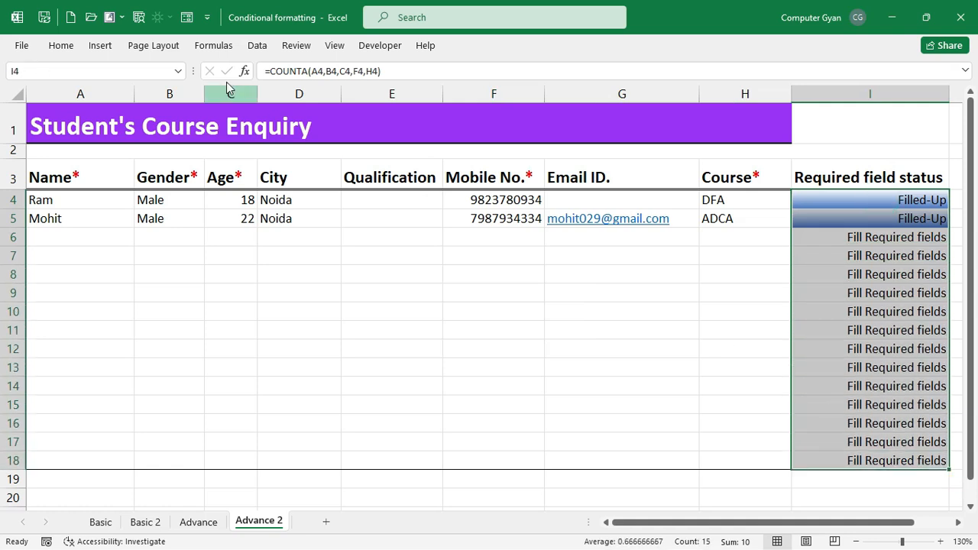
- Start a third formula rule with the condition =COUNTA(A4,B4,C4,F4,H4)=0
left_click(61, 45)
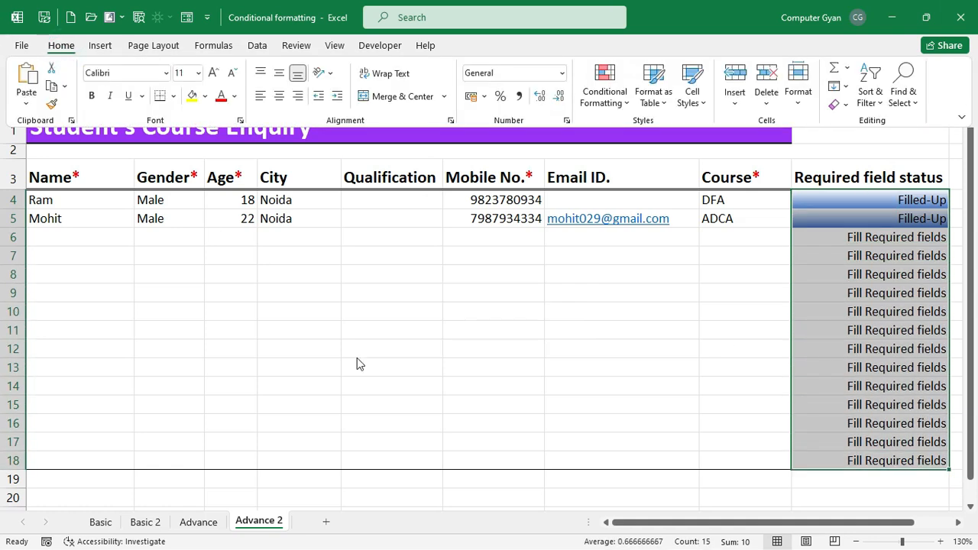
left_click(605, 96)
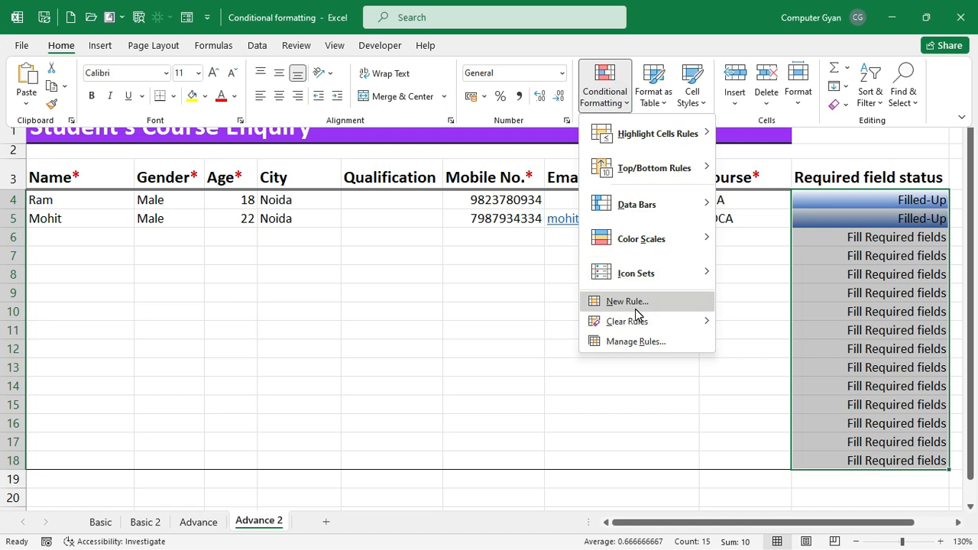
left_click(637, 304)
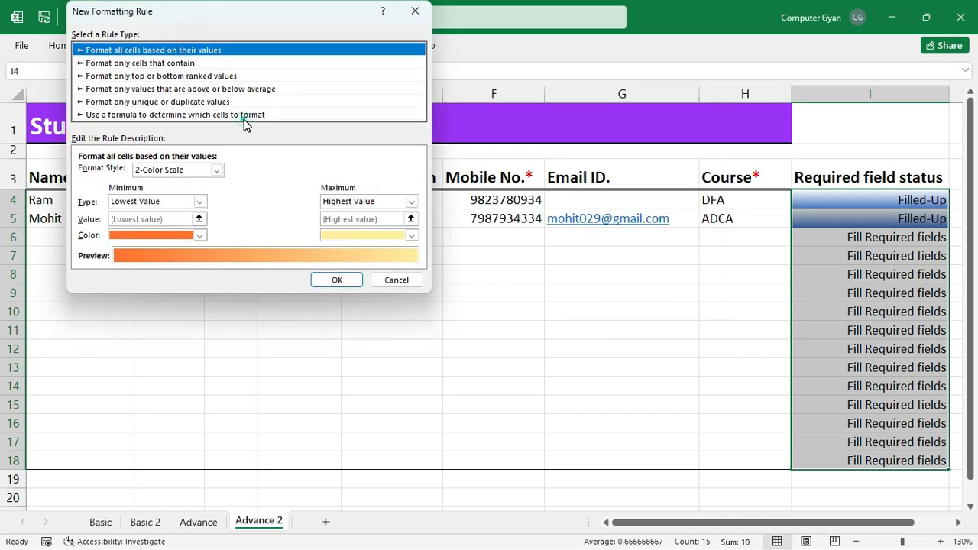
left_click(243, 117)
left_click(184, 173)
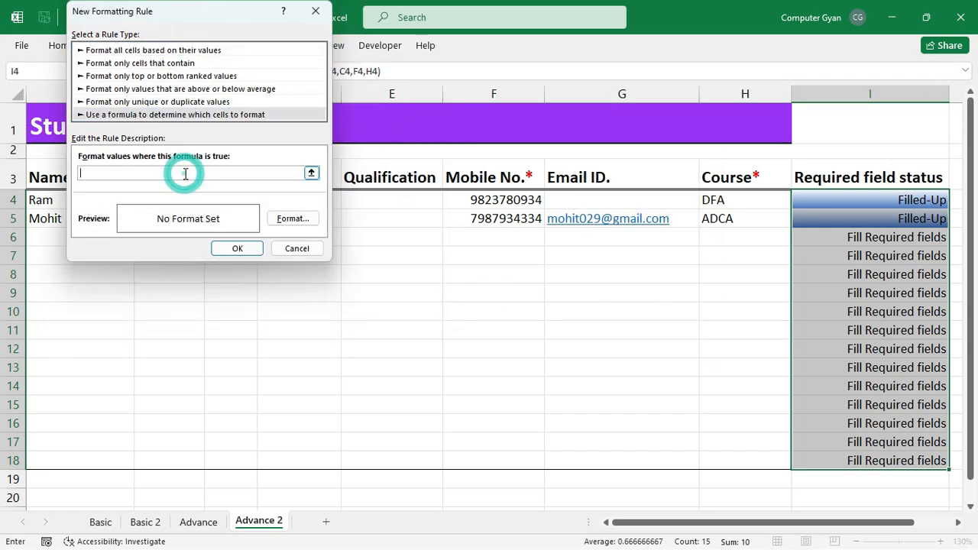
type("=COUNTA(A4,B4,C4,F4,H4)")
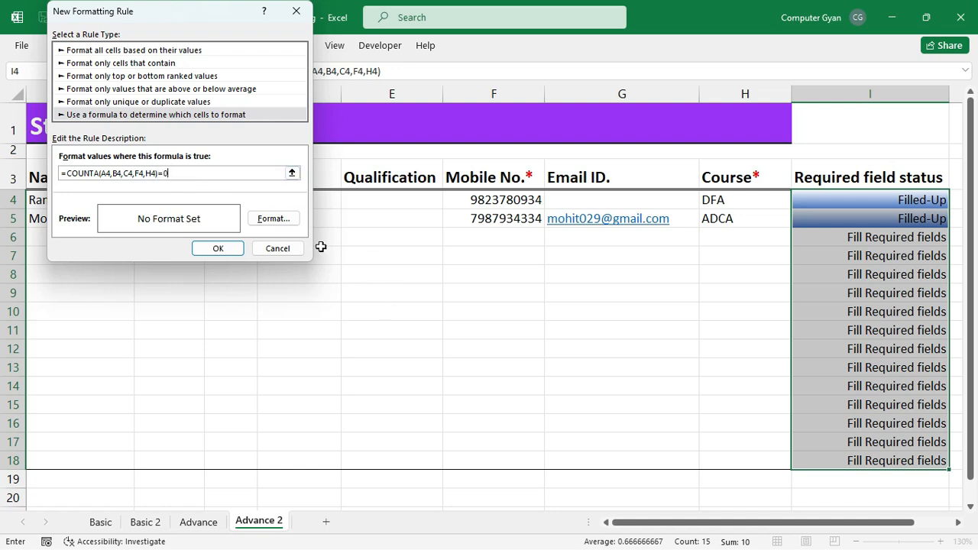
- Give the rule an empty-text custom number format ("") and save it
left_click(273, 219)
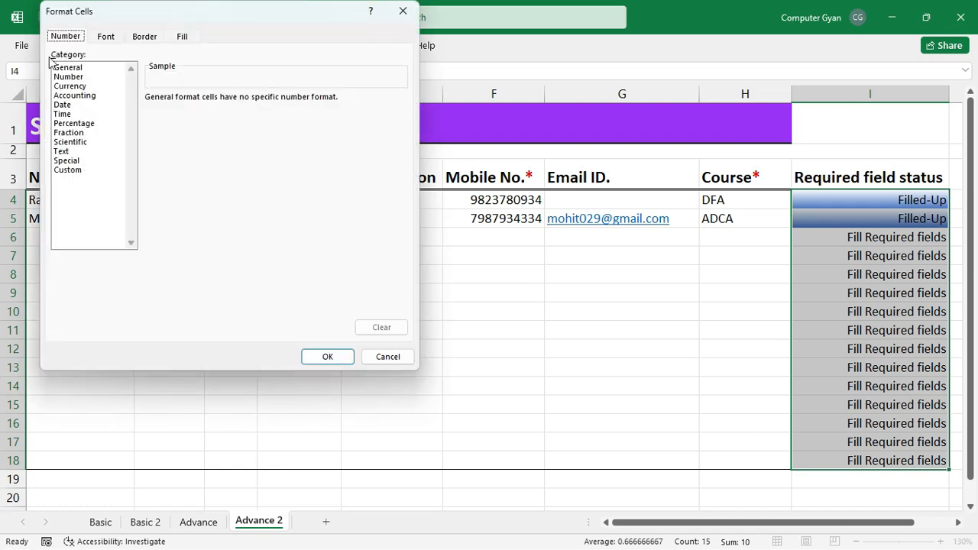
left_click(66, 161)
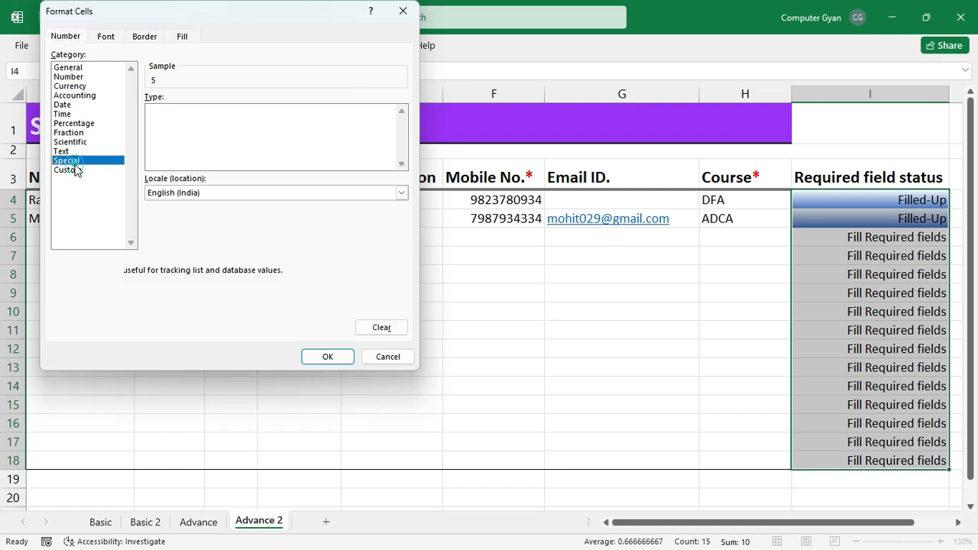
left_click(68, 169)
left_click_drag(191, 111, 126, 111)
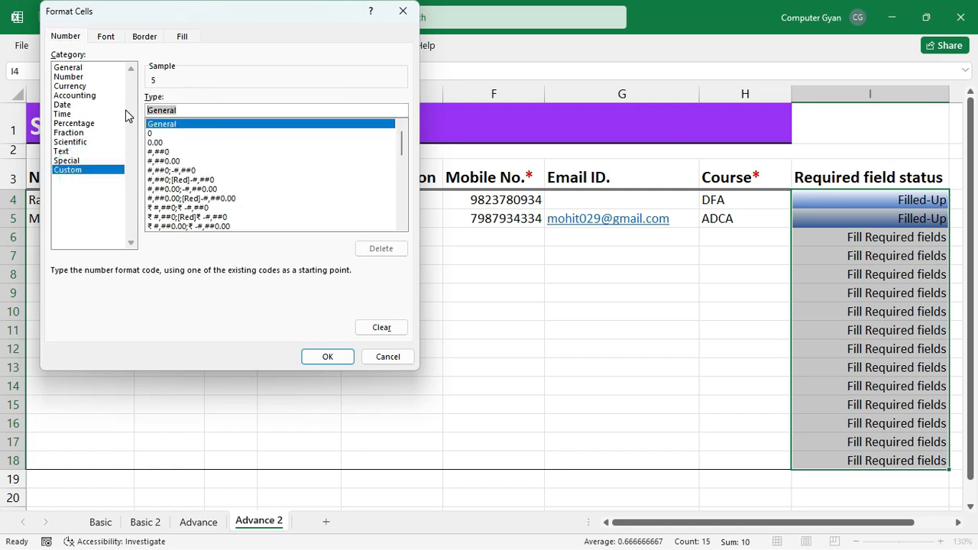
key("BackSpace")
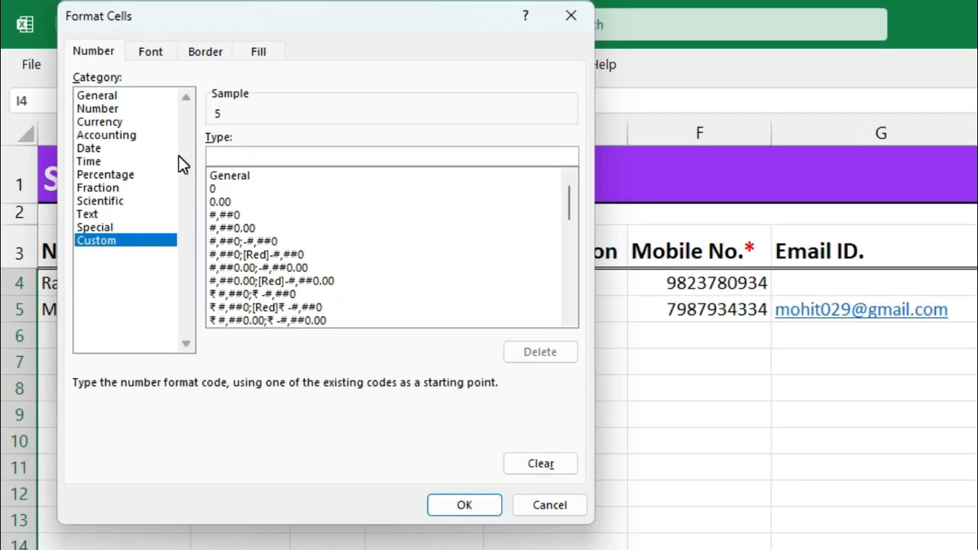
type("\"\"")
left_click(462, 512)
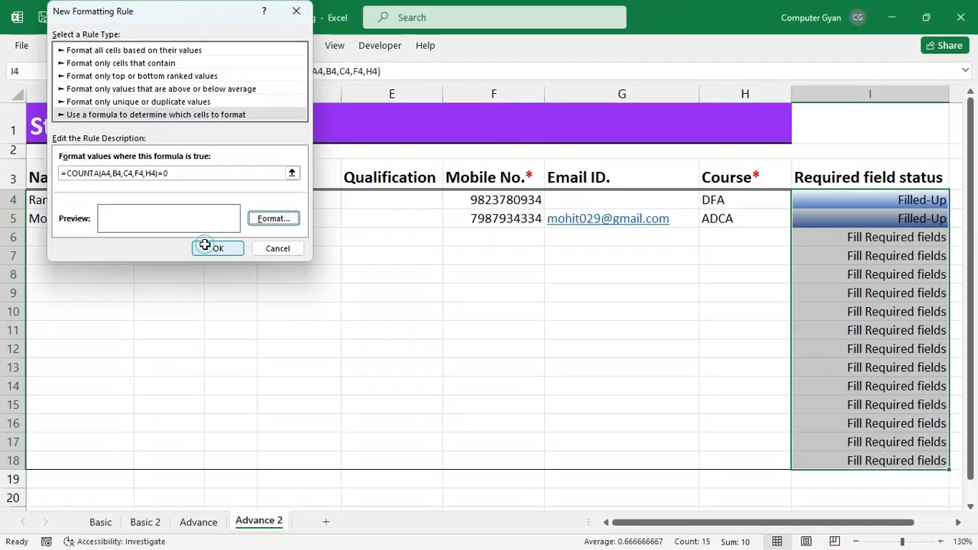
left_click(309, 352)
- Type 1 in A6 to check that I6 now reads Fill Required fields
left_click(699, 388)
left_click(109, 237)
type("1")
left_click(299, 295)
left_click(847, 237)
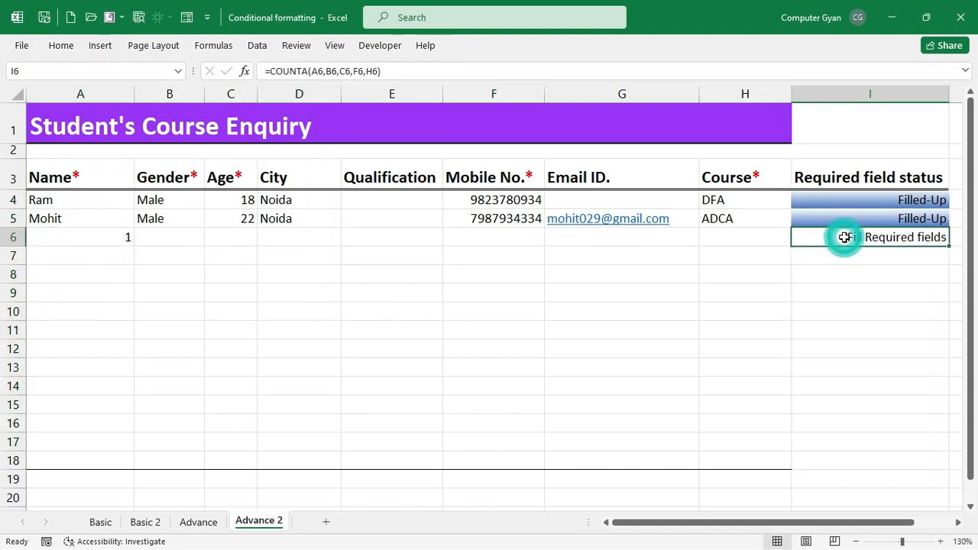
- Test-fill row 6 with 'a', undo it, and clear A6 so I6 shows no status
left_click(94, 234)
key("Delete")
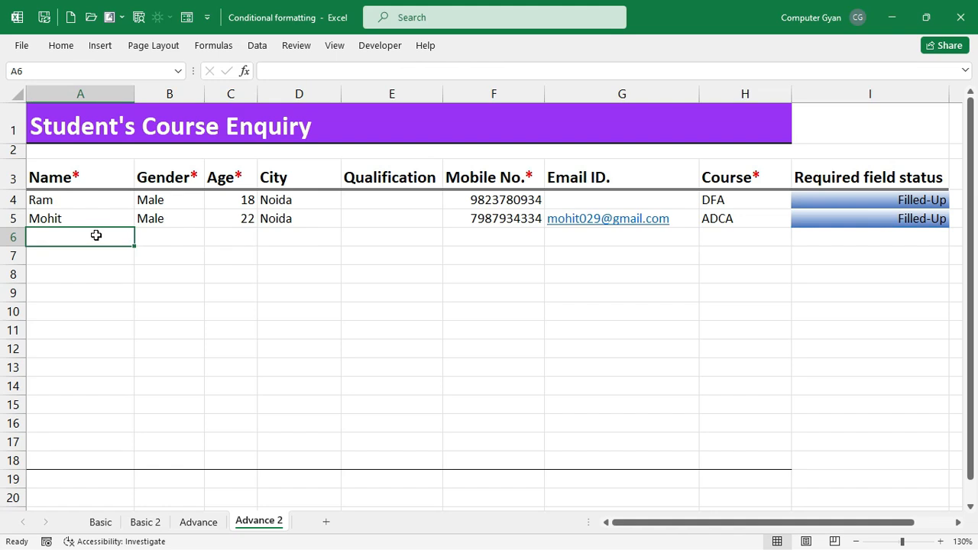
type("a")
left_click(160, 268)
left_click(99, 240)
left_click_drag(134, 245, 766, 250)
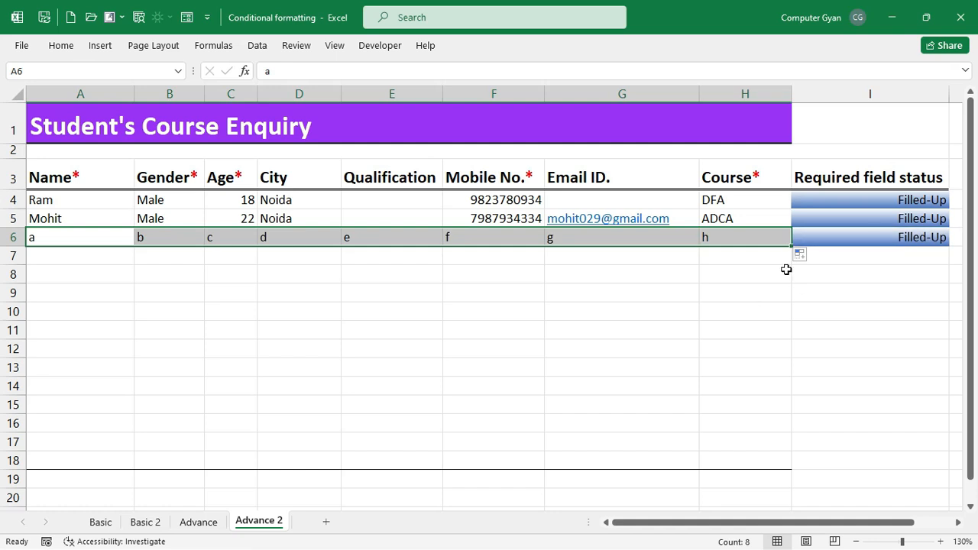
key("ctrl+z")
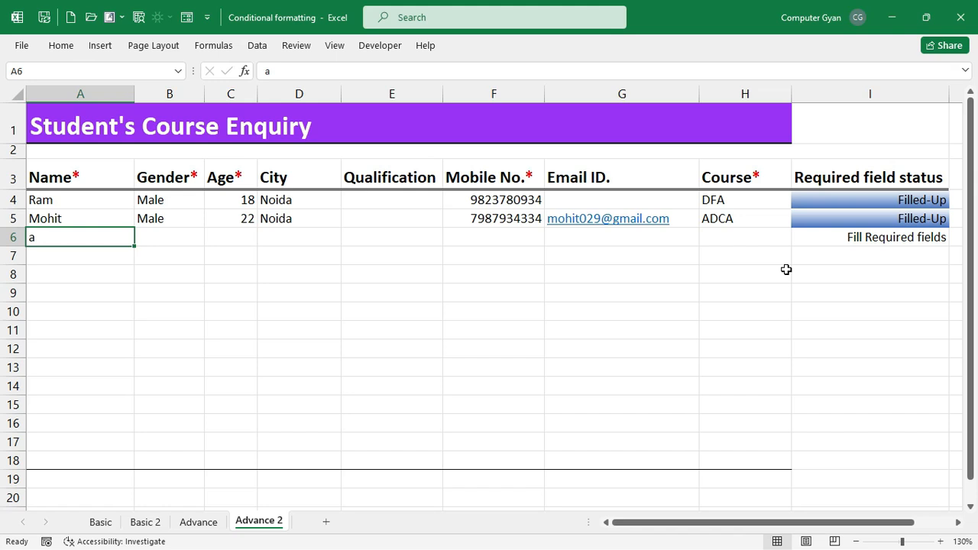
key("Delete")
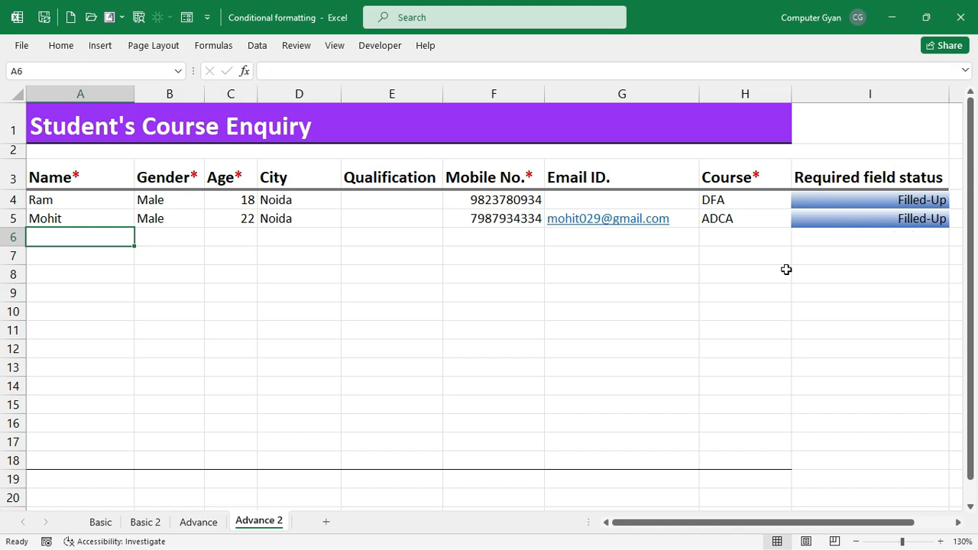
left_click_drag(879, 198, 871, 459)
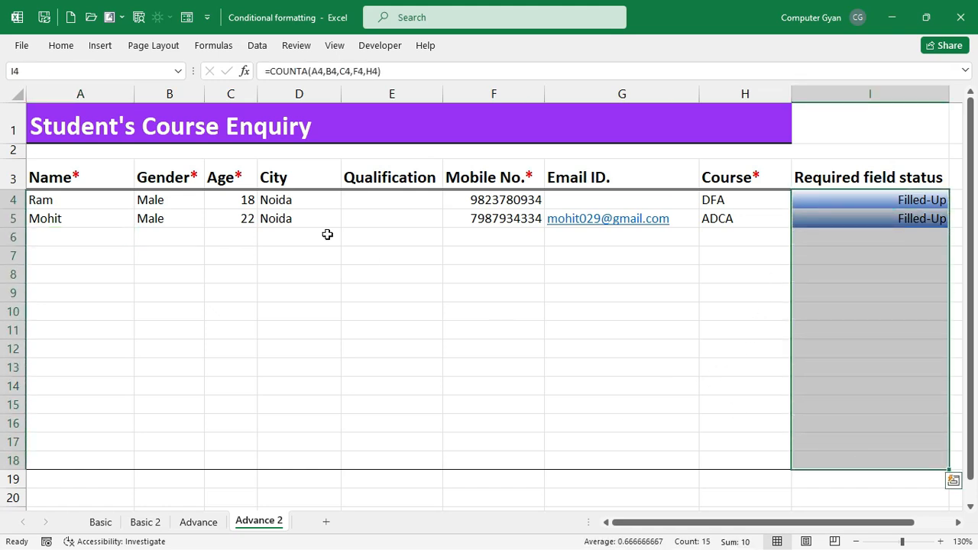
- On the Basic sheet, select Practical scores C3:C12 and edit their Graded Color Scale rule
left_click(193, 524)
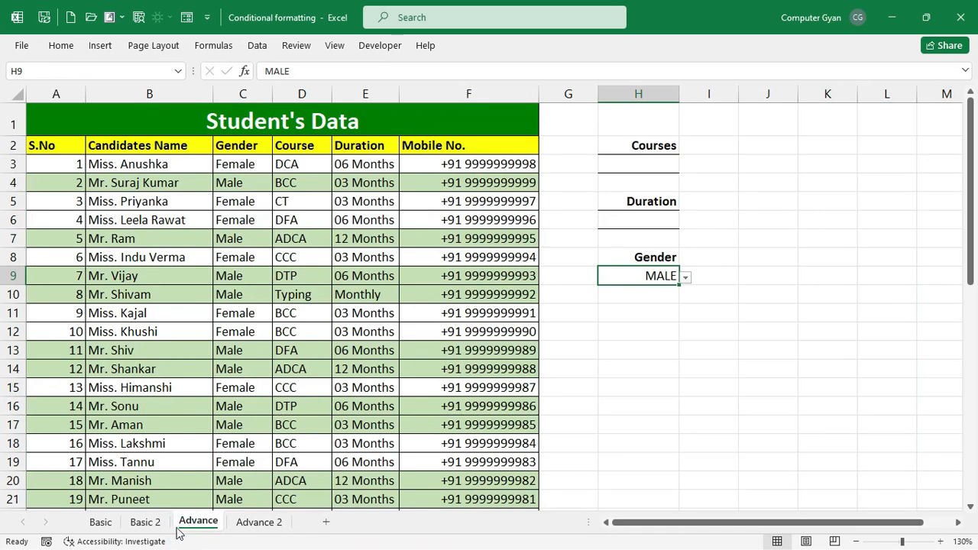
left_click(163, 522)
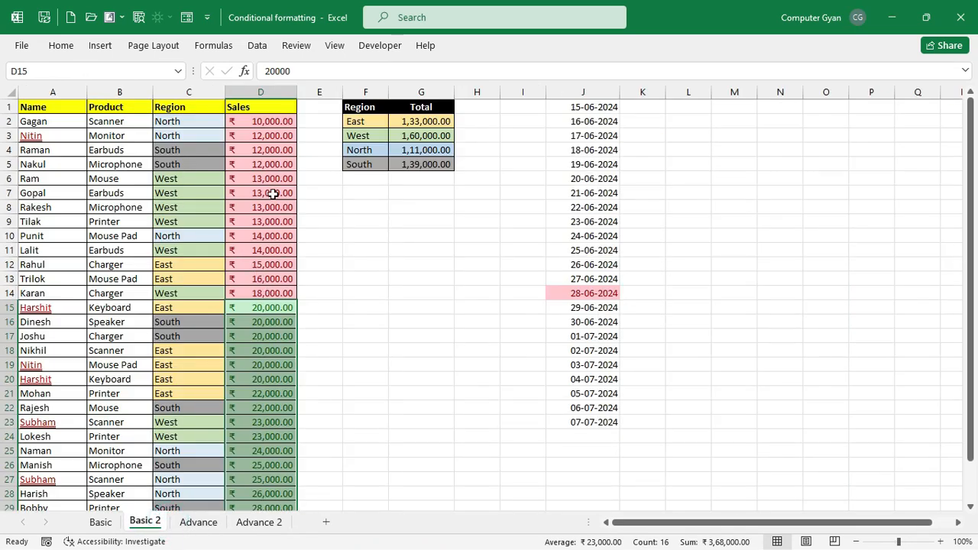
left_click(100, 522)
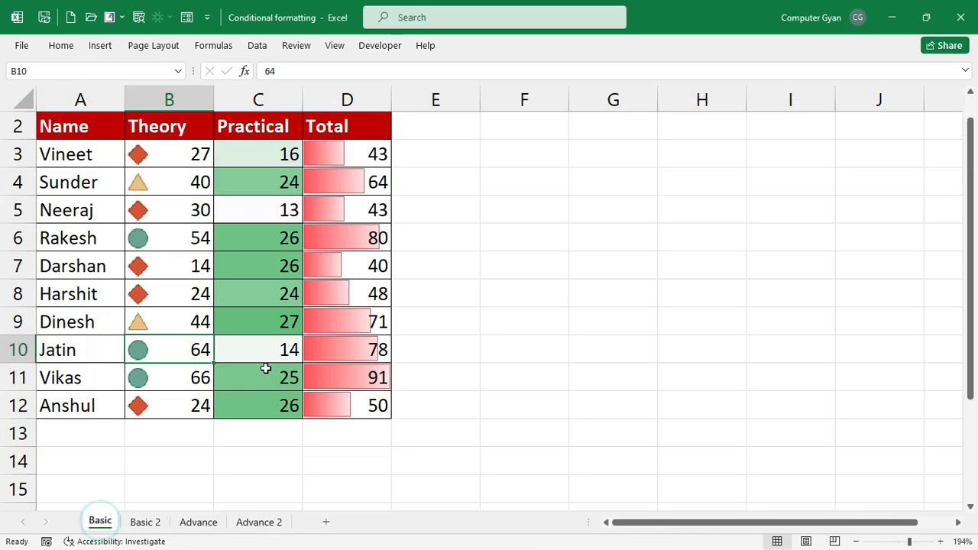
left_click_drag(257, 160, 268, 397)
left_click(65, 49)
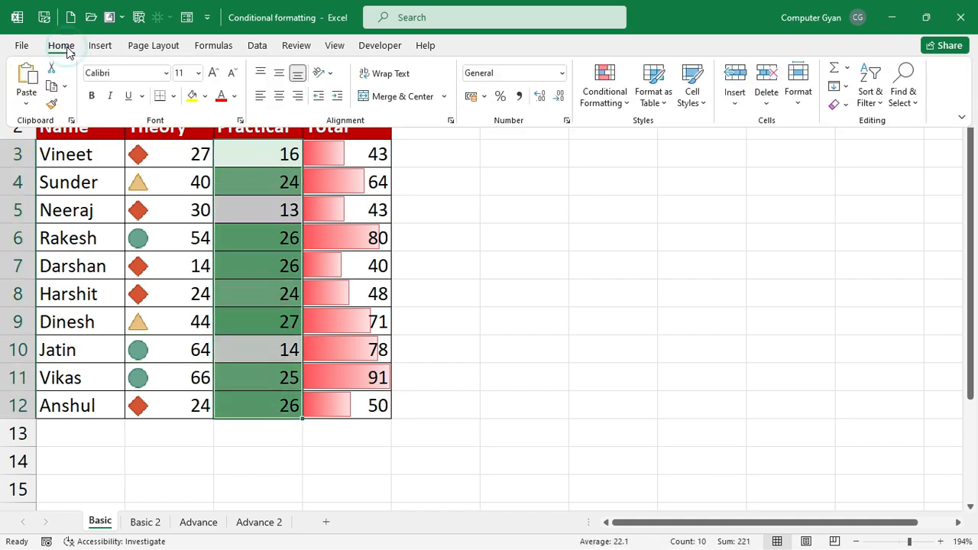
left_click(601, 101)
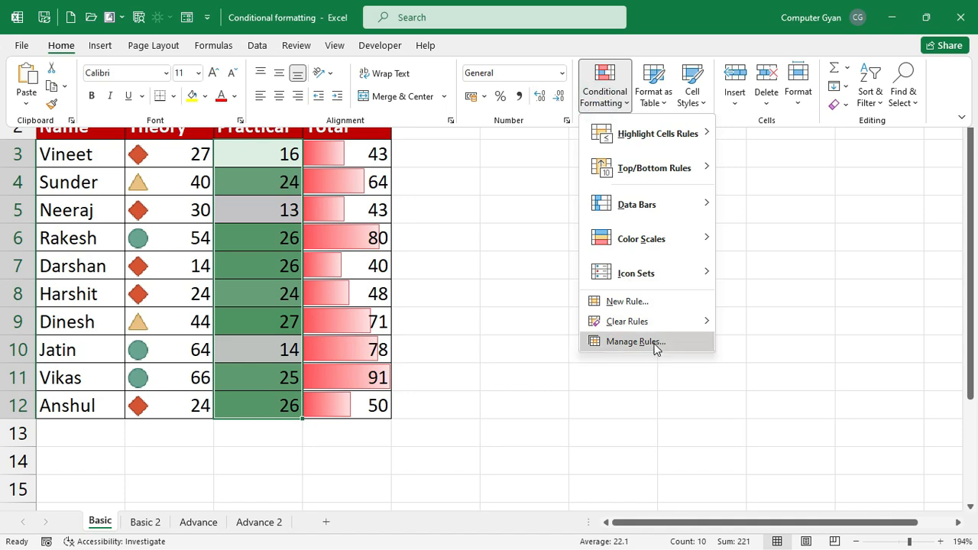
left_click(652, 342)
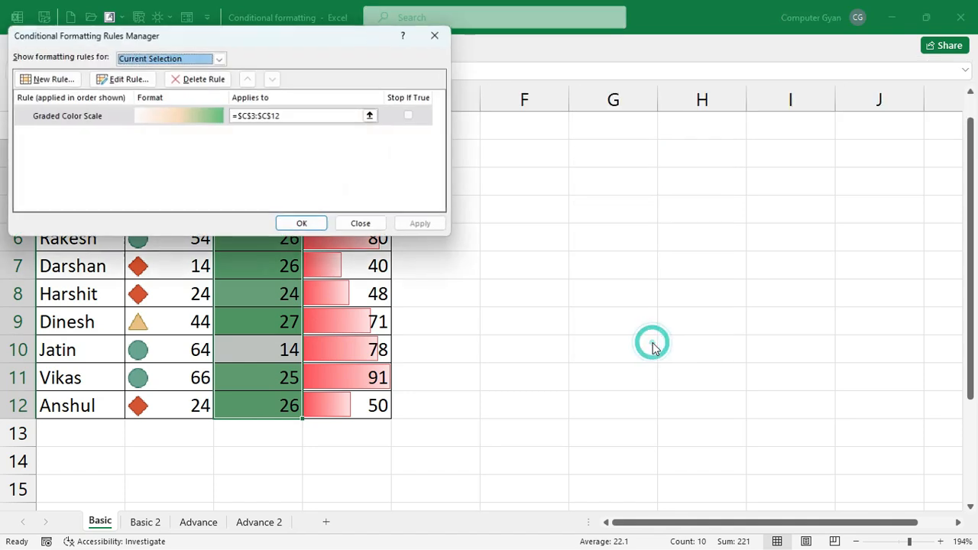
left_click(168, 120)
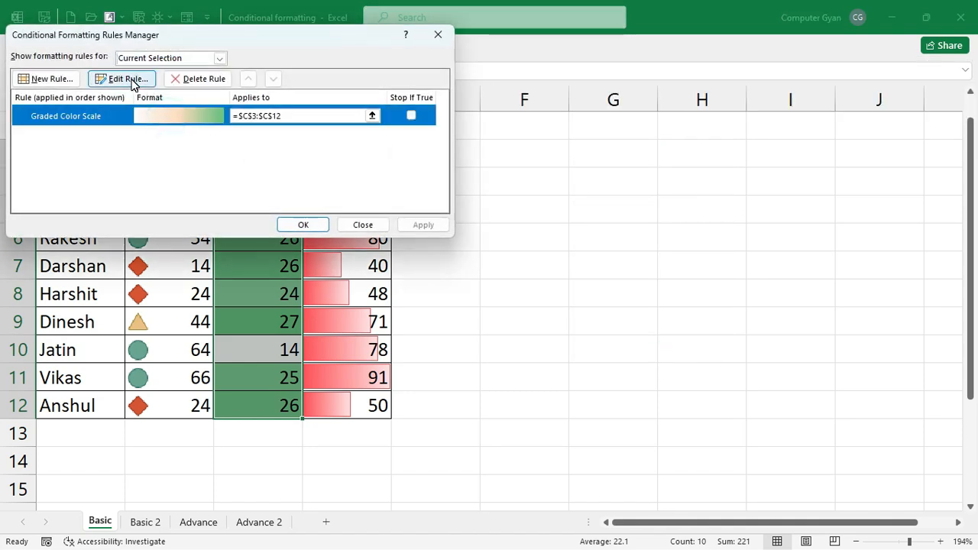
left_click(132, 85)
left_click_drag(233, 22, 625, 52)
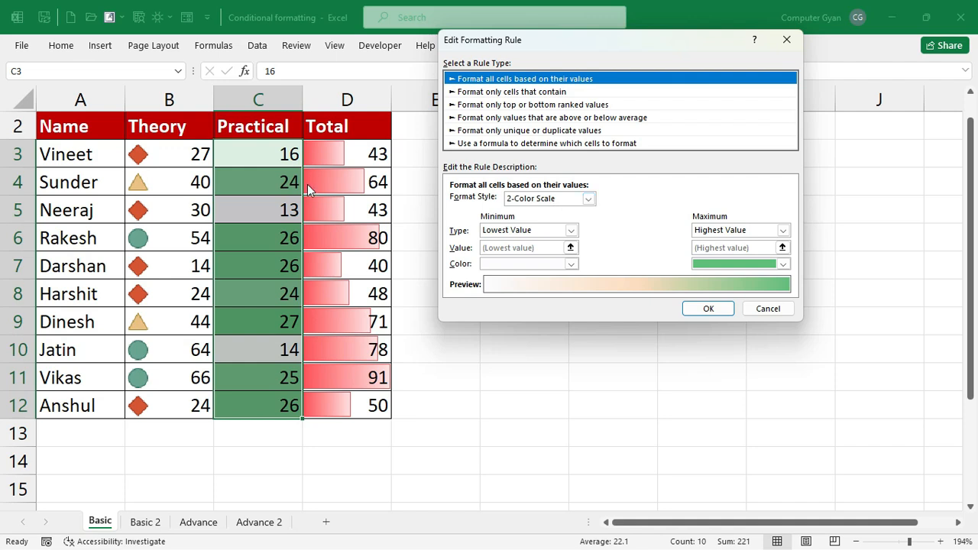
- Switch to a 3-colour scale with a pale gold minimum and blue midpoint, and confirm
left_click(588, 199)
left_click(572, 223)
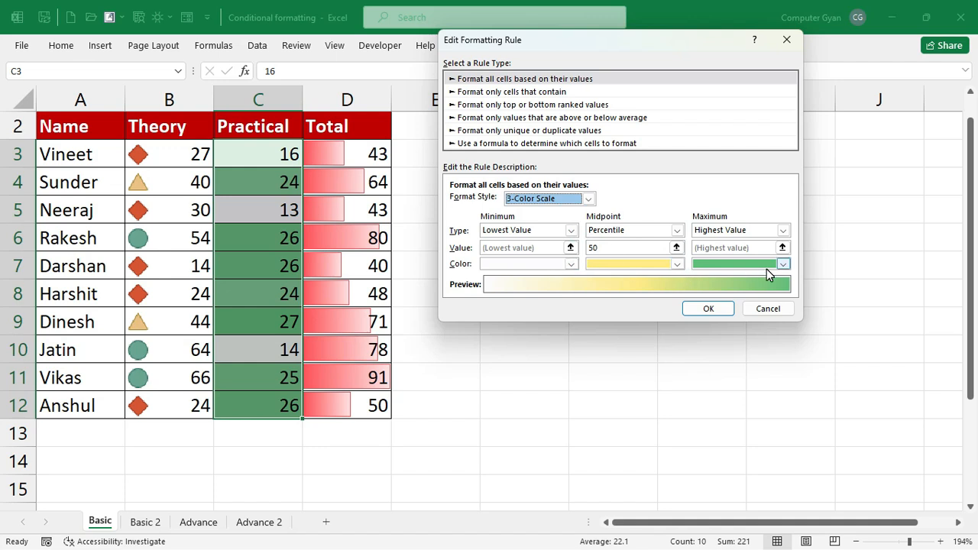
left_click(572, 264)
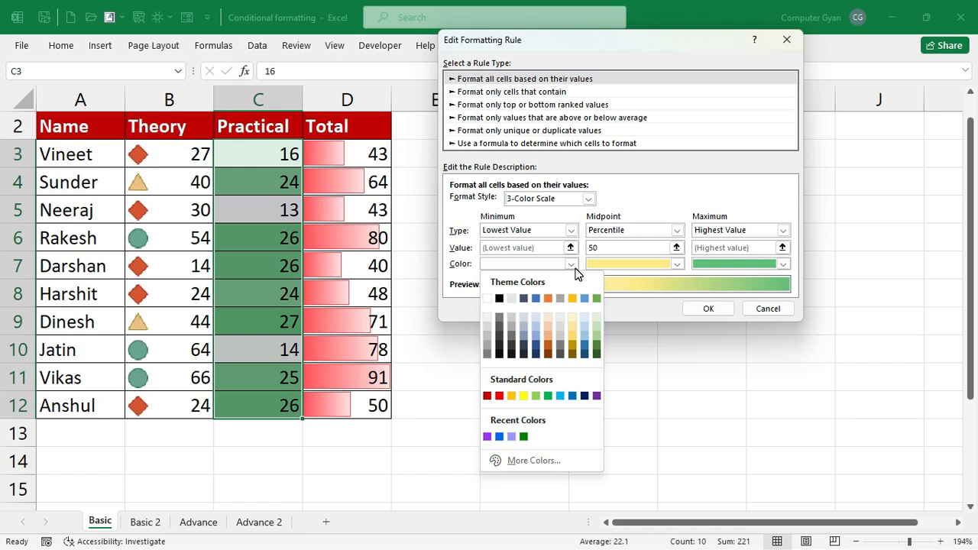
left_click(573, 329)
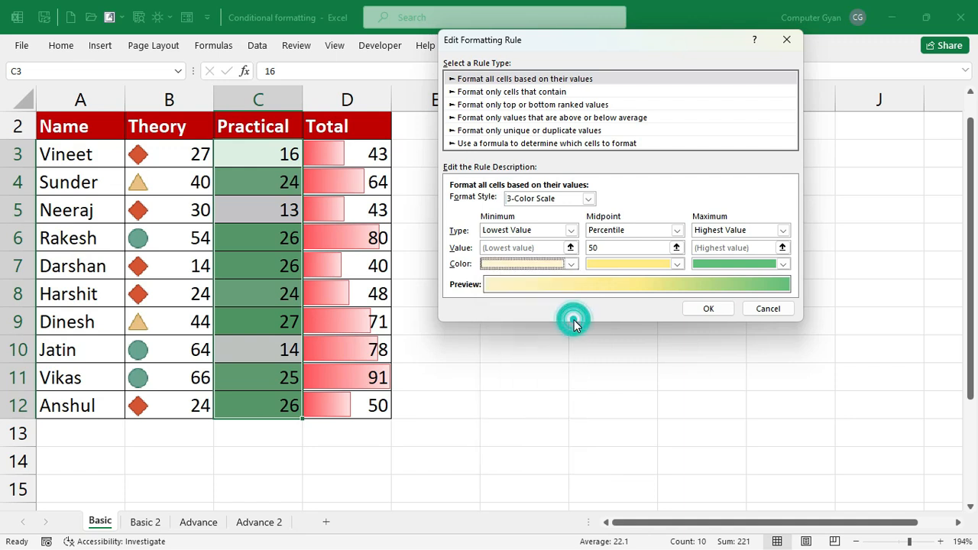
left_click(675, 264)
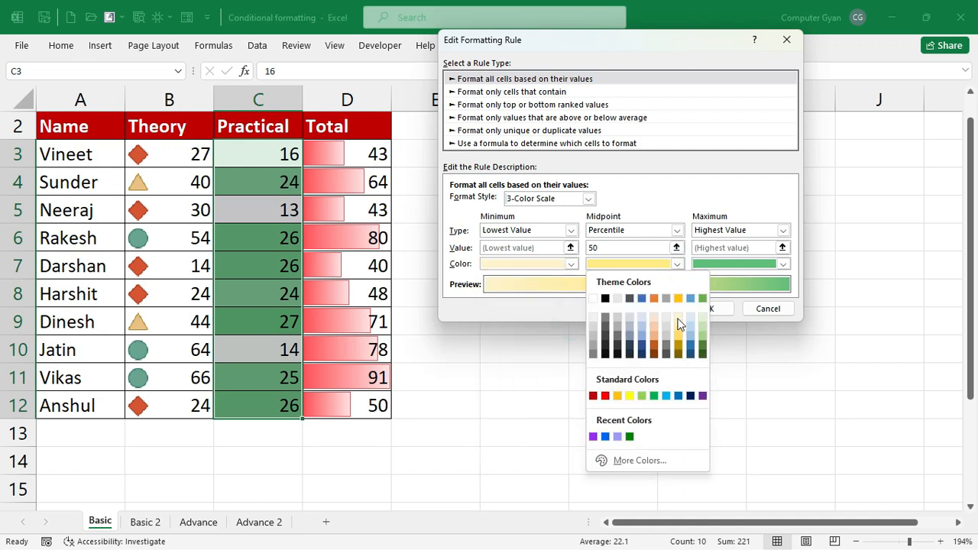
left_click(666, 395)
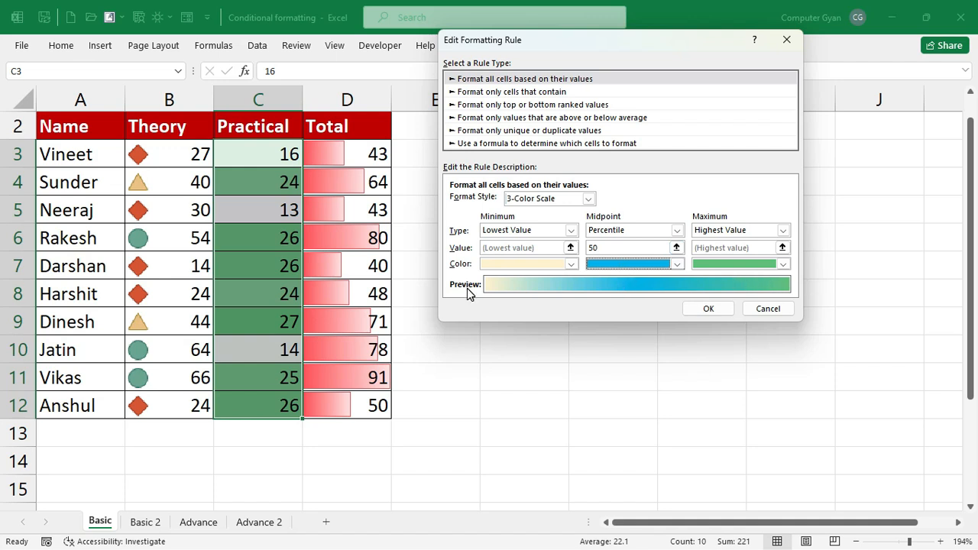
left_click(708, 308)
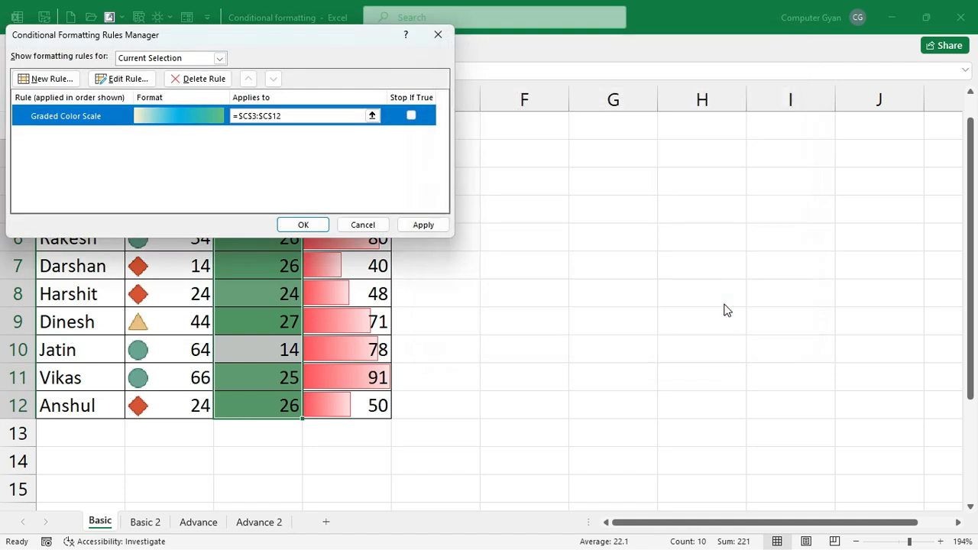
- Apply the recoloured scale to the Practical column and review the marks in C3 through C12
left_click(313, 226)
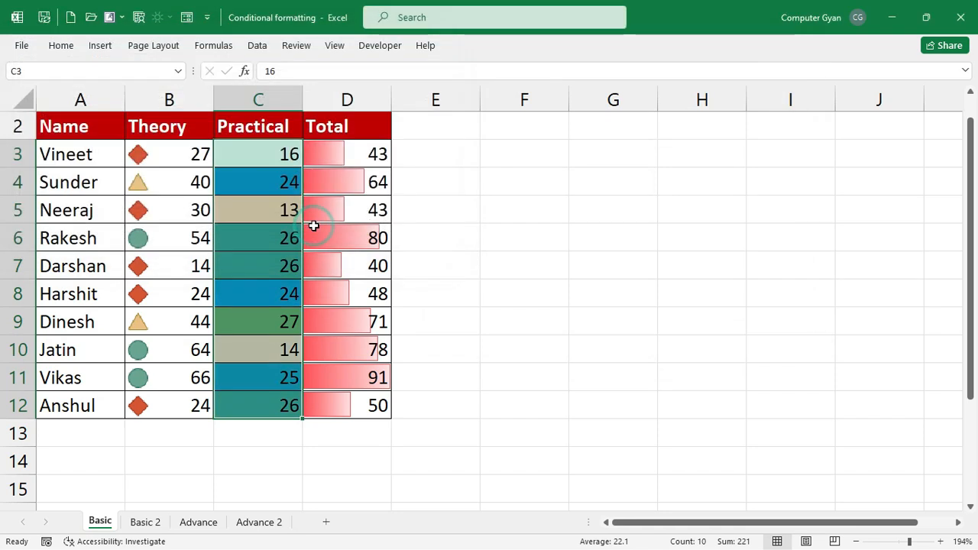
left_click(519, 305)
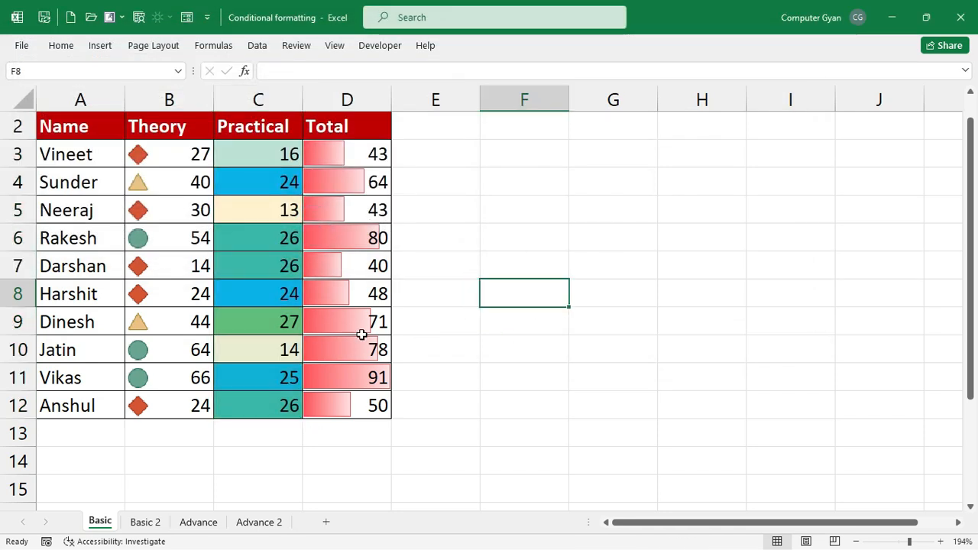
left_click(290, 404)
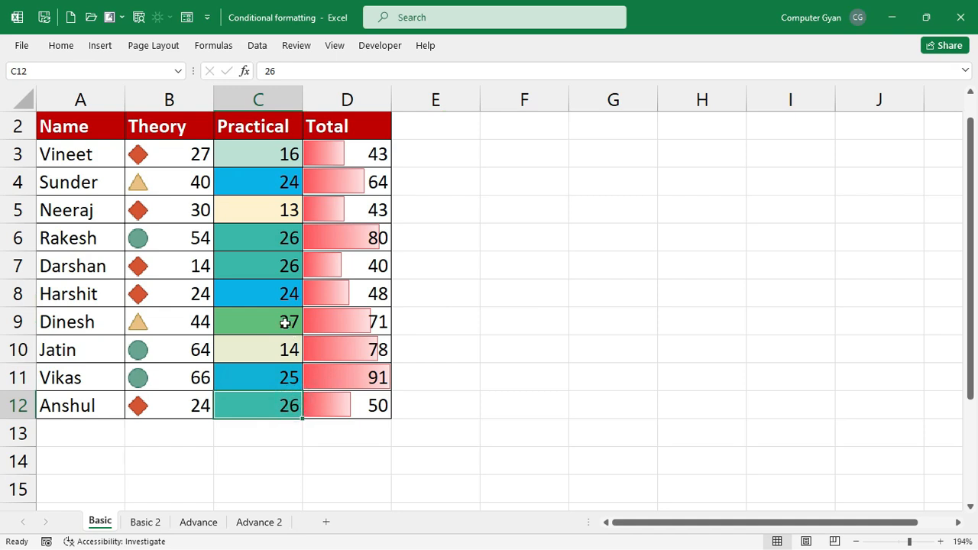
left_click(288, 321)
left_click(292, 297)
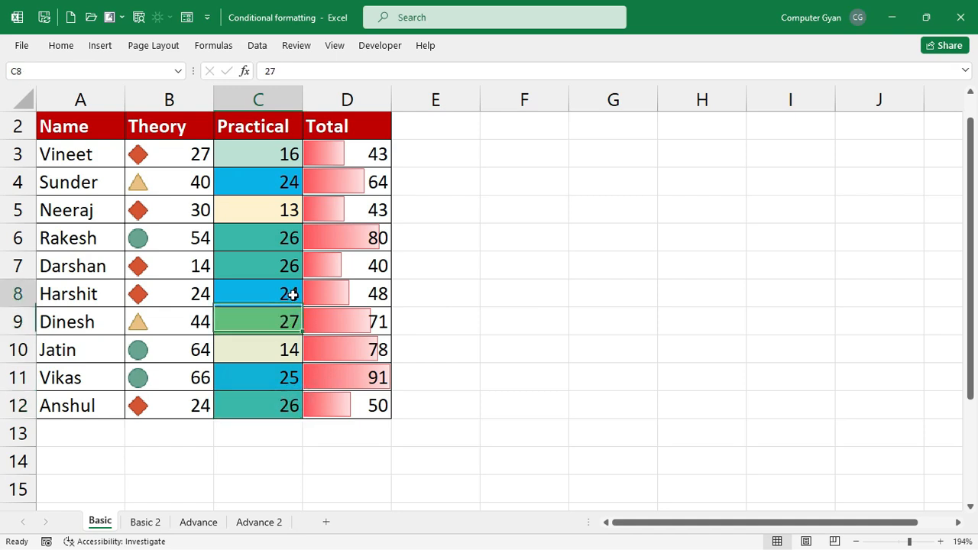
left_click(297, 373)
left_click(292, 295)
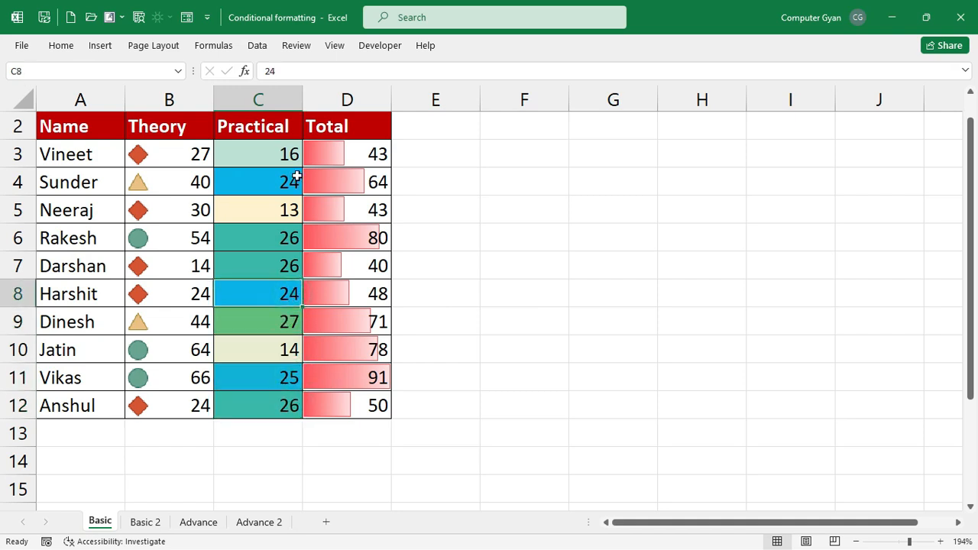
left_click(297, 182)
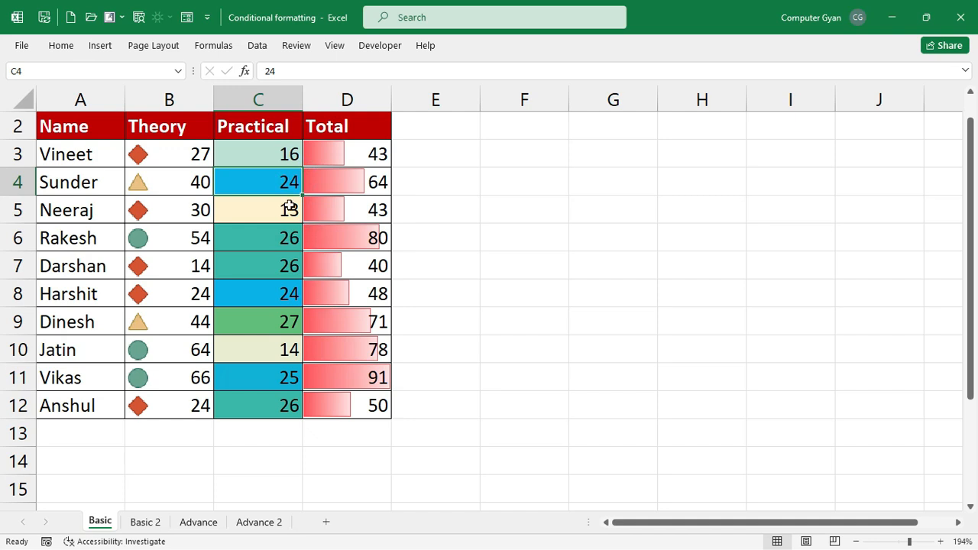
left_click(269, 158)
left_click(281, 203)
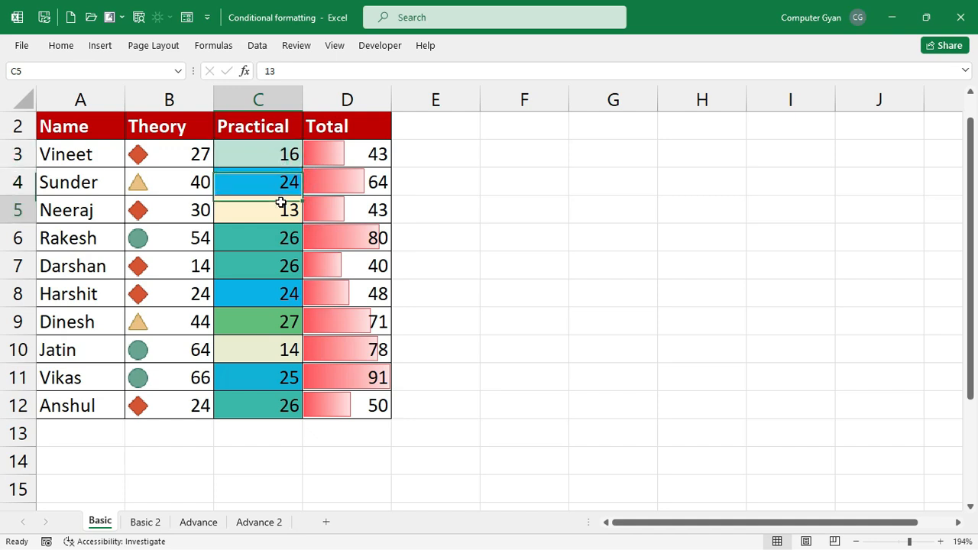
- Change the Practical mark in C8 to 20 and in C7 to 11
left_click(280, 291)
type("20")
key("Return")
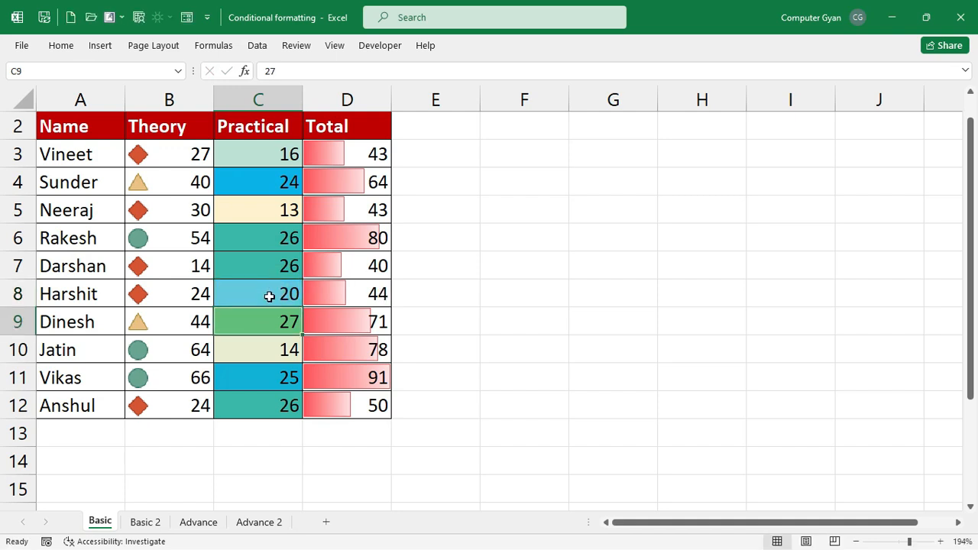
left_click(273, 258)
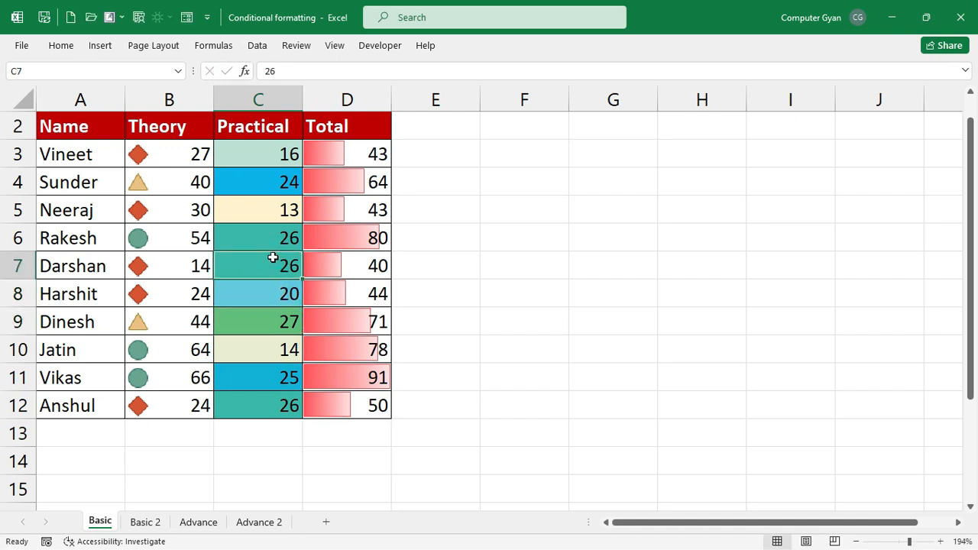
type("1")
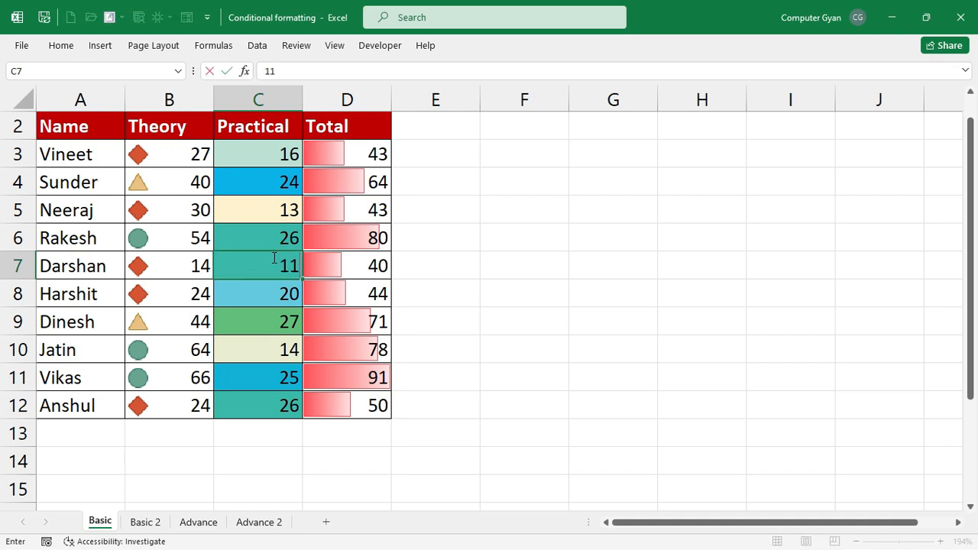
type("1")
key("Up")
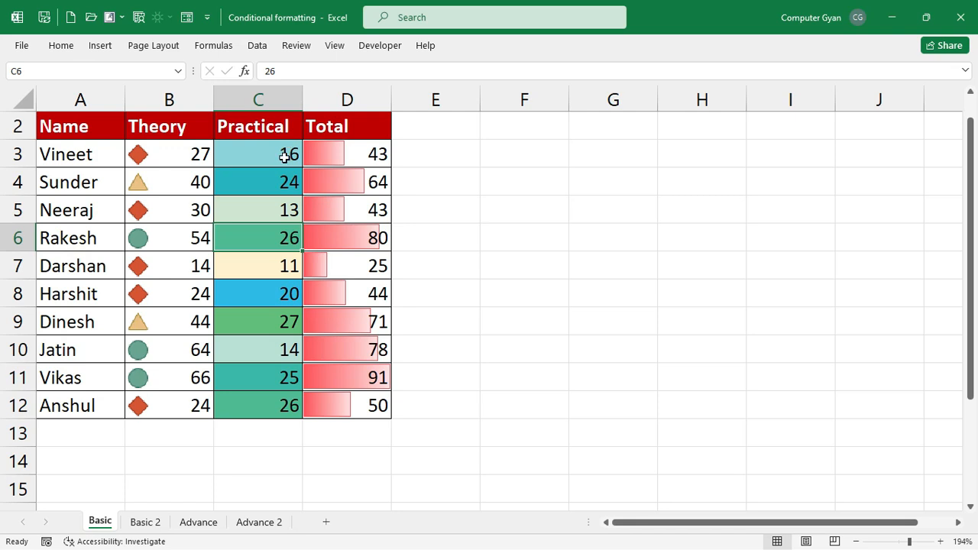
- Go through the Basic 2 and Advance sheets to reach the Advance 2 enquiry sheet
left_click(145, 522)
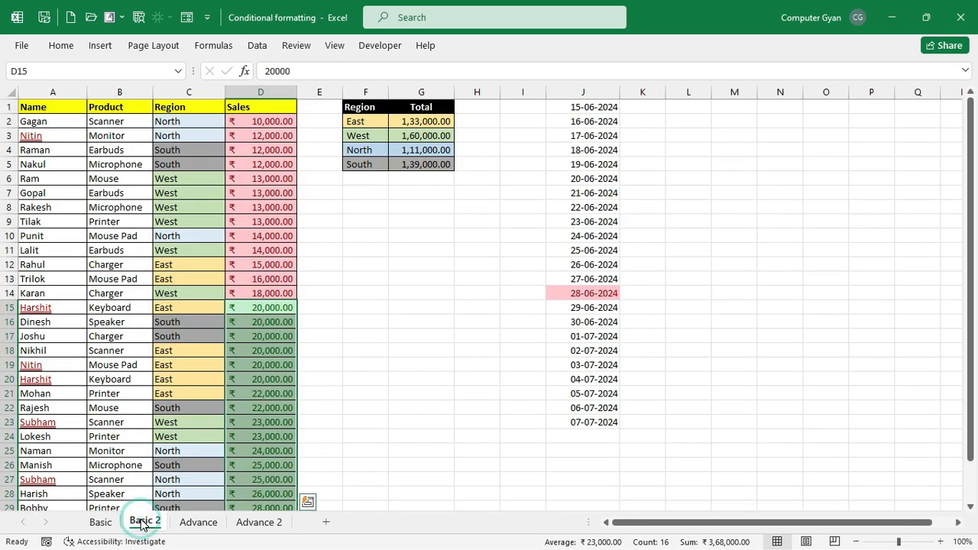
left_click(198, 522)
left_click(237, 523)
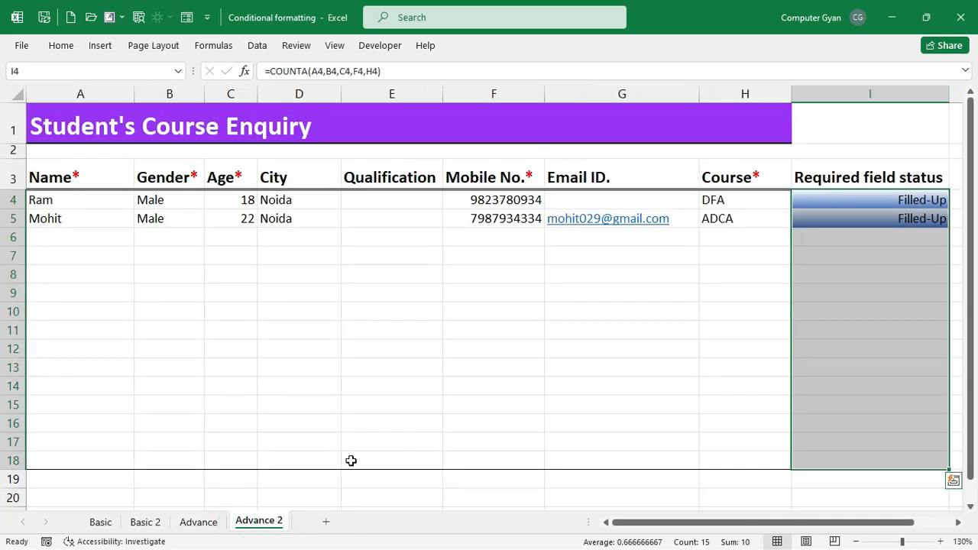
left_click(563, 353)
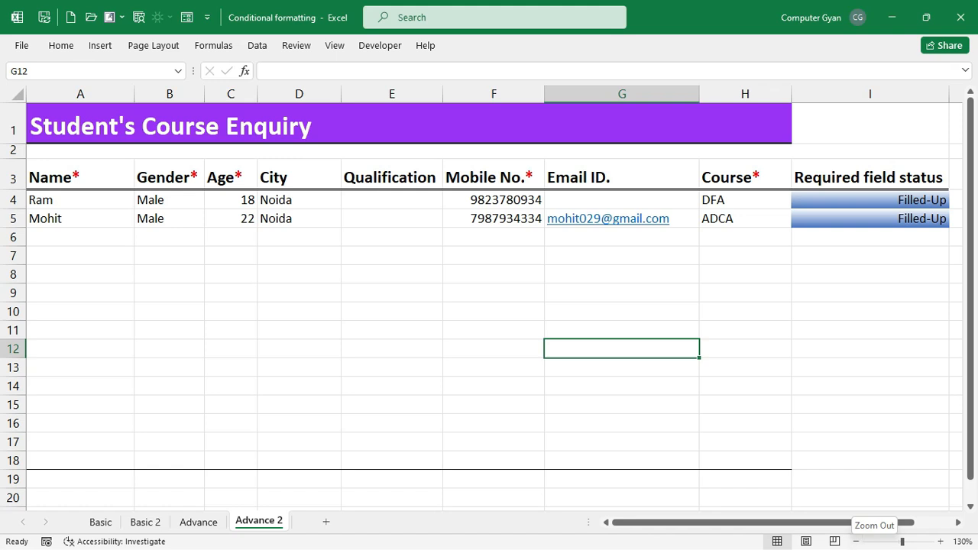
- Browse the Home Conditional Formatting options, then close them without changes
left_click(62, 46)
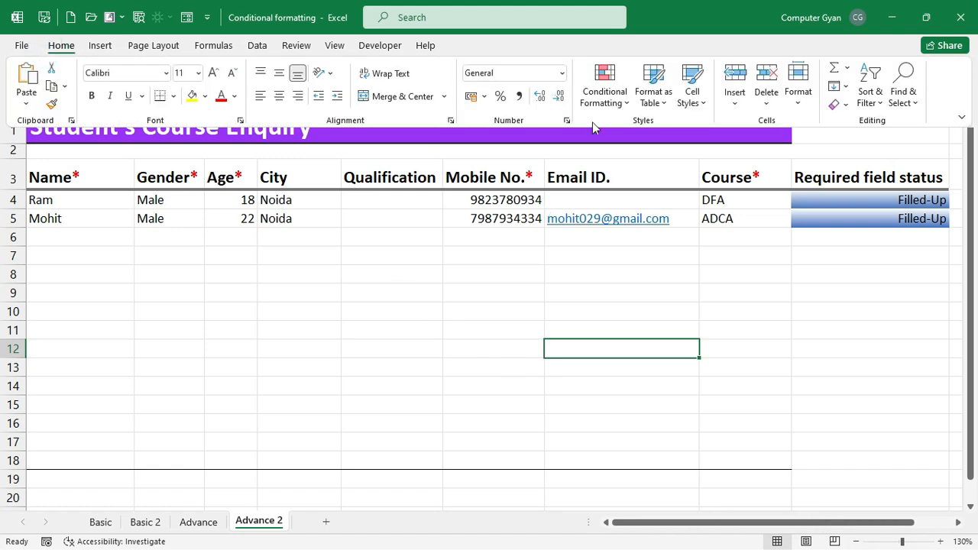
left_click(602, 90)
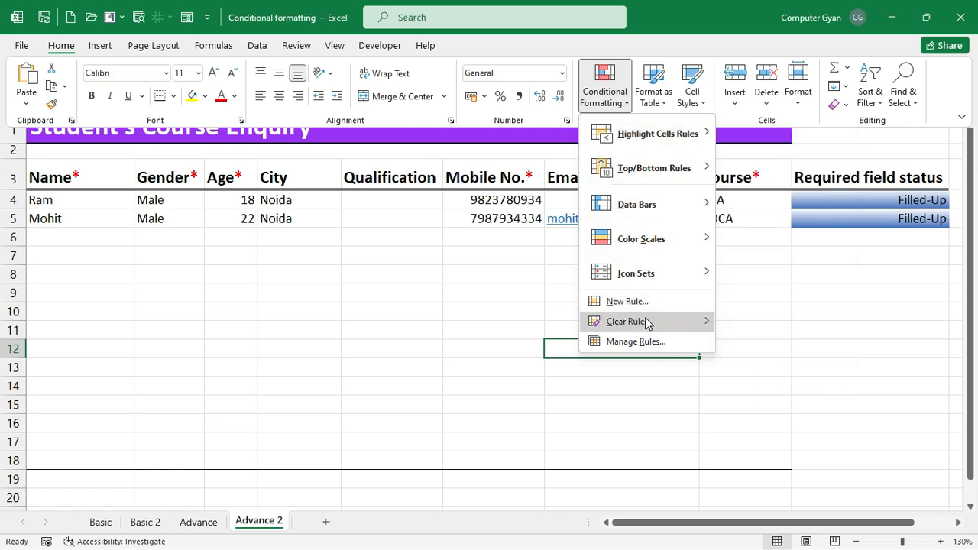
mouse_move(654, 331)
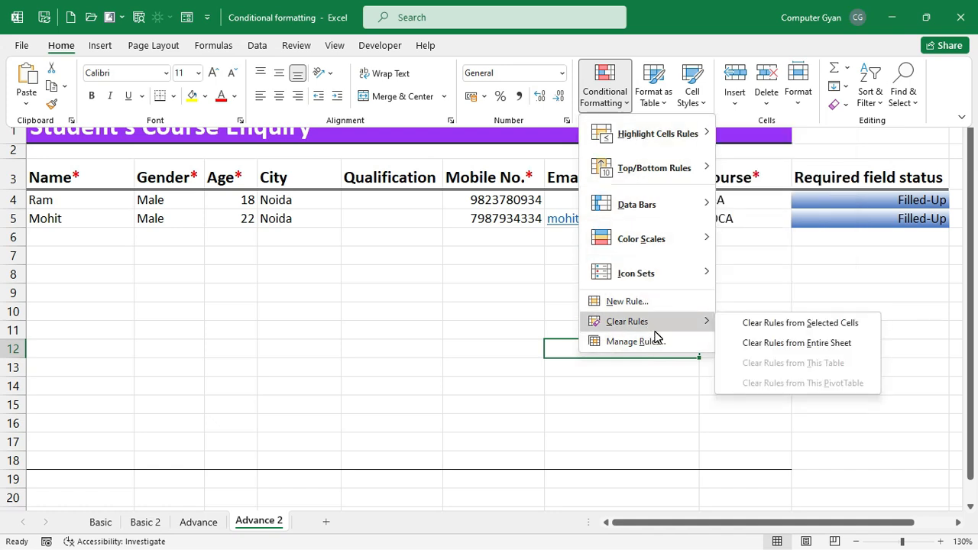
mouse_move(660, 289)
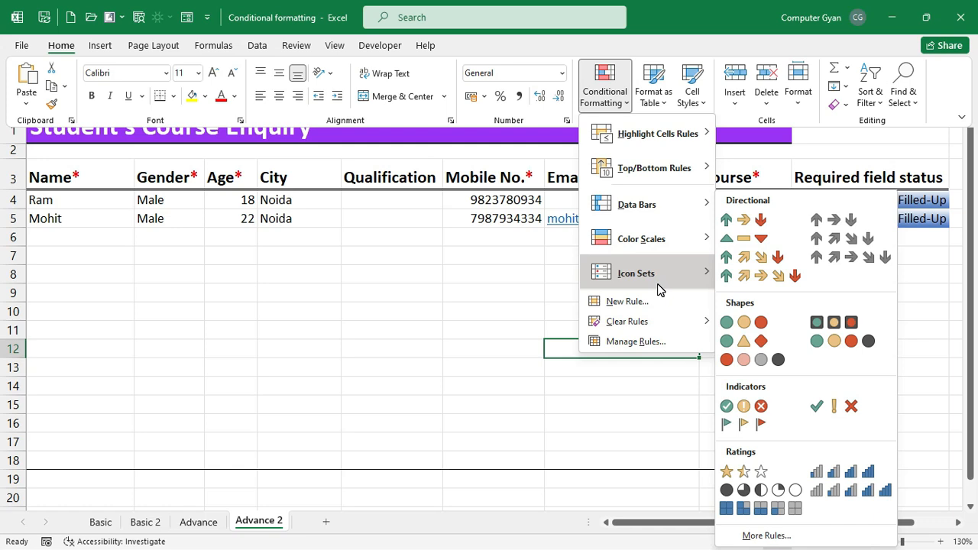
left_click(391, 276)
left_click(391, 276)
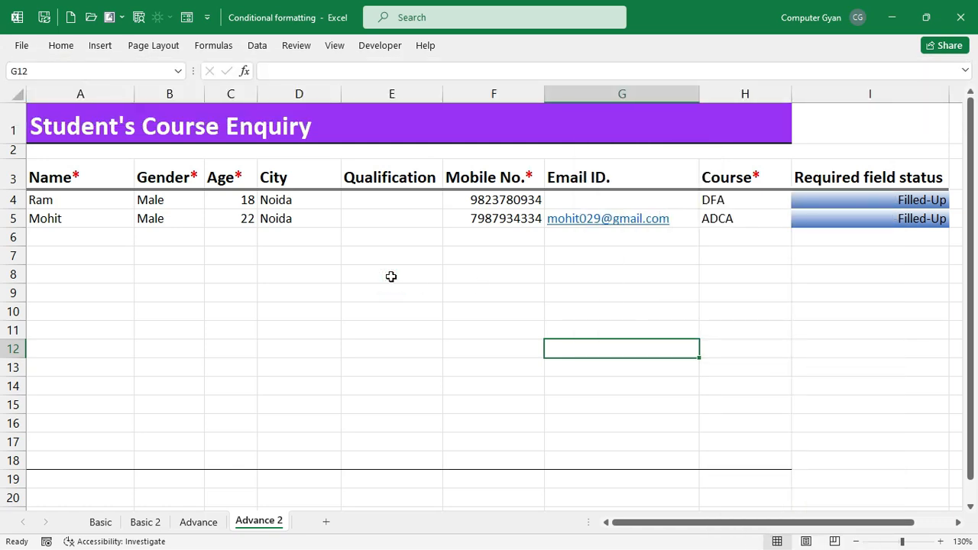